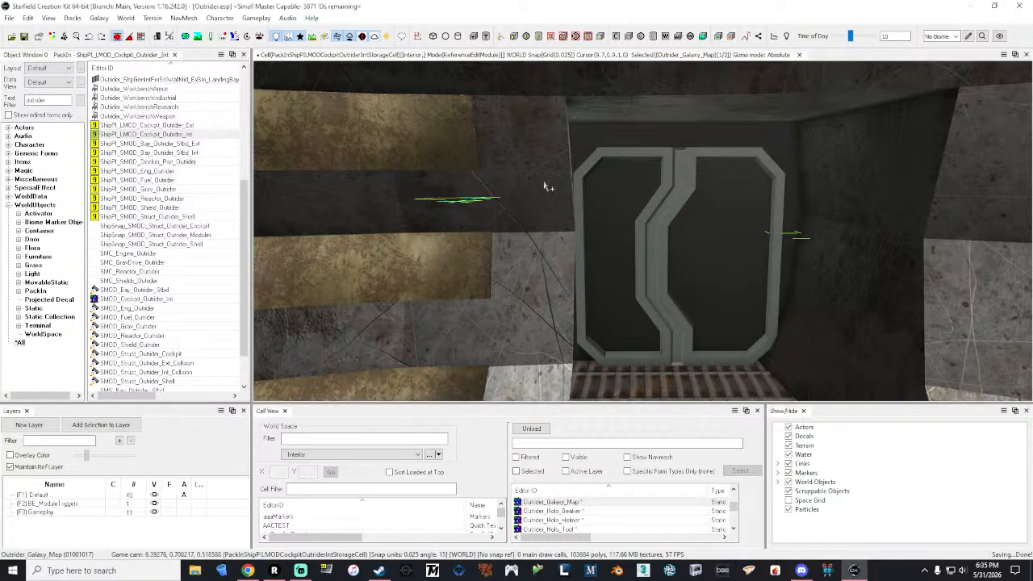
Step: Examine the closed cockpit door, its grated threshold and the surrounding walls from several angles
mouse_move(665, 283)
right_down()
mouse_move(961, 331)
mouse_move(775, 275)
mouse_move(1009, 254)
mouse_move(686, 202)
mouse_move(791, 202)
mouse_move(666, 246)
mouse_move(657, 324)
mouse_move(718, 368)
right_up()
key(w)
key(w)
key(d)
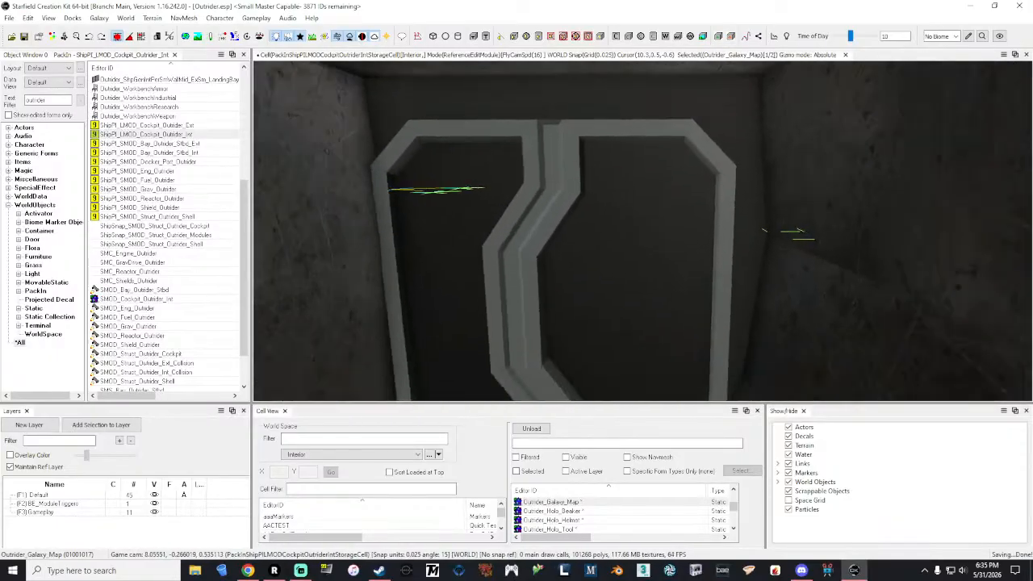
right_drag(665, 284, 665, 375)
mouse_move(665, 283)
right_down()
mouse_move(660, 220)
mouse_move(633, 148)
mouse_move(687, 397)
mouse_move(713, 408)
right_up()
key(s)
key(d)
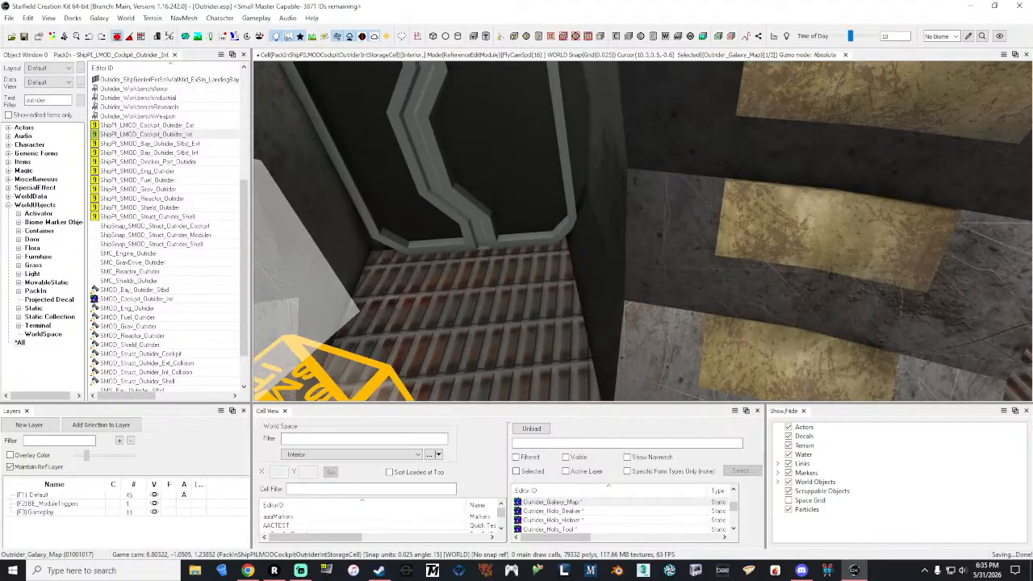
key(a)
key(w)
right_drag(644, 231, 609, 161)
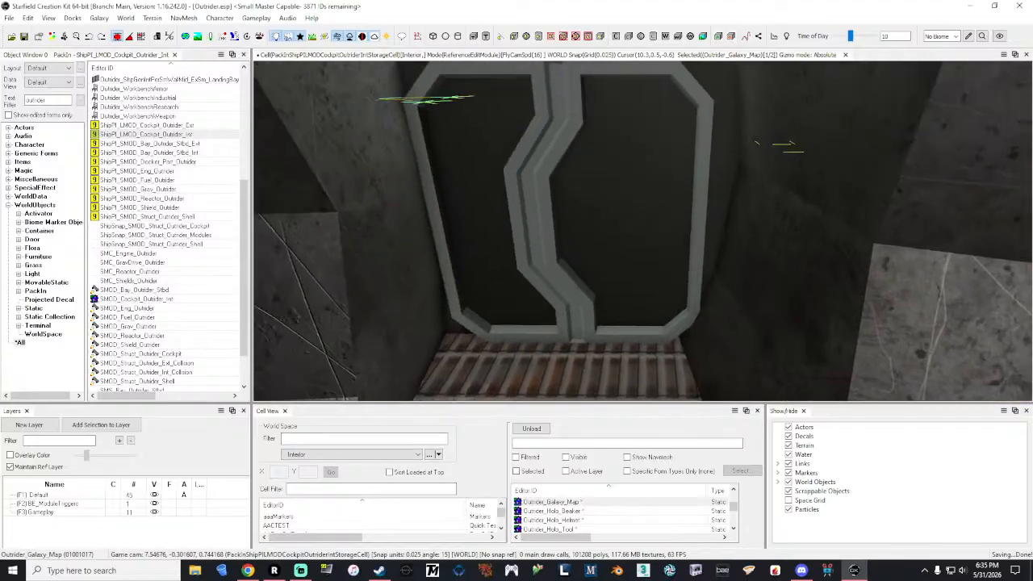
right_drag(662, 285, 623, 233)
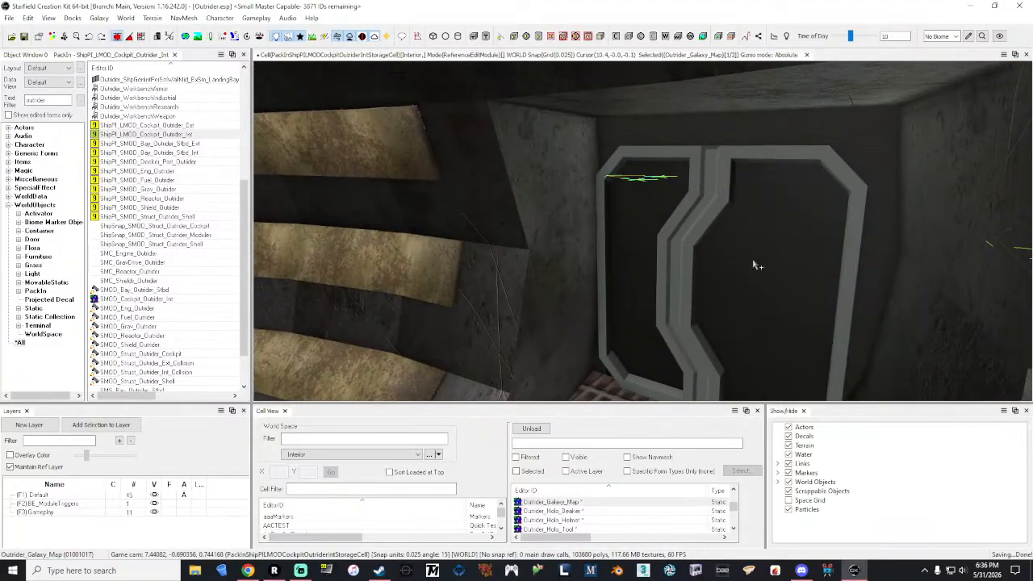
Step: Inspect the navigation table and the galaxy map hologram above it, selecting Outrider_Nav_Table and Outrider_Galaxy_Map
right_drag(763, 264, 674, 310)
key(a)
key(w)
key(a)
key(w)
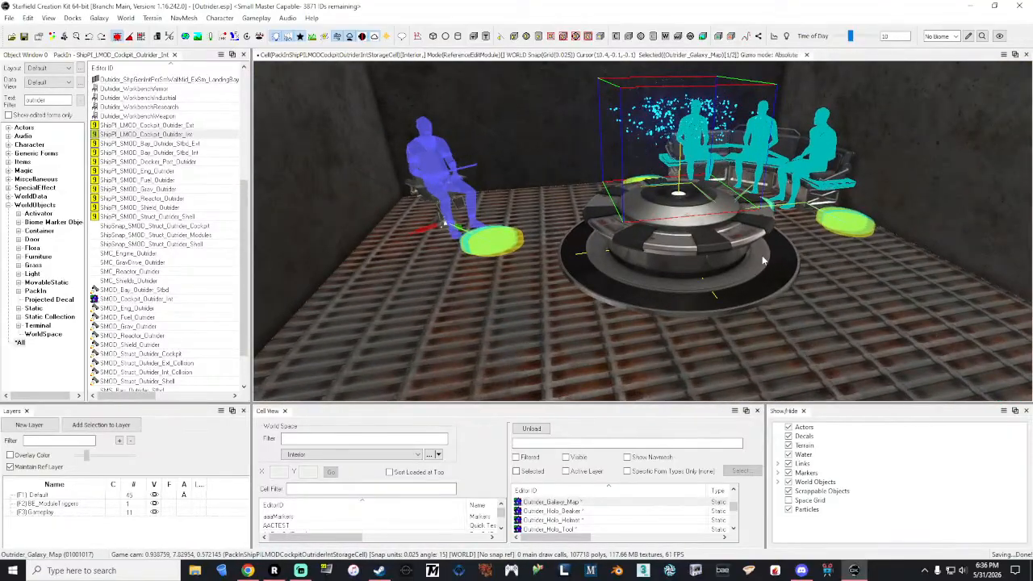
click(719, 233)
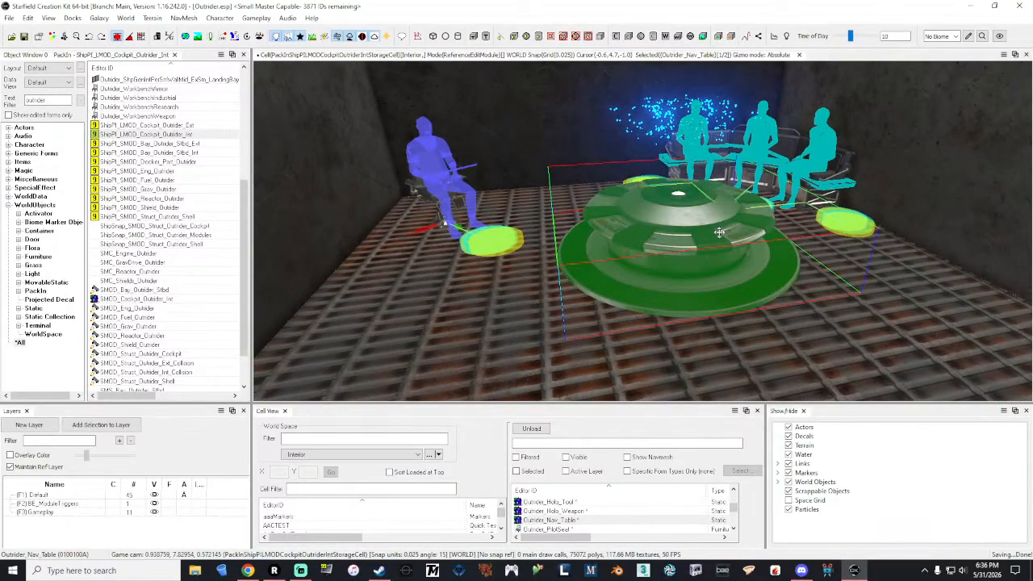
click(680, 196)
shift+middle_drag(679, 195, 617, 201)
right_drag(679, 195, 813, 165)
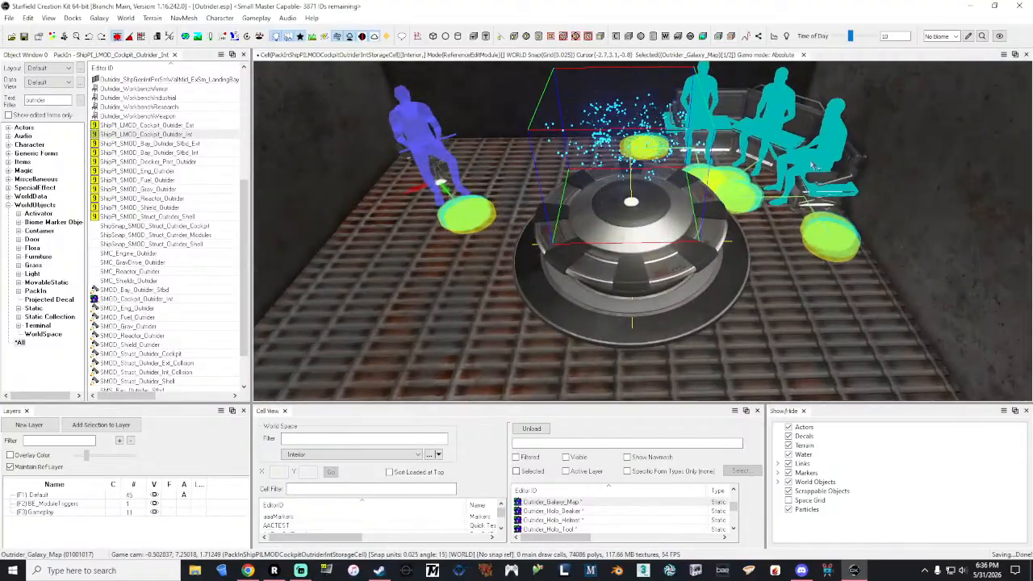
Step: Select the single crew seat Outrider_Crew_Seat_02 and inspect its placement beside the navigation table
click(436, 165)
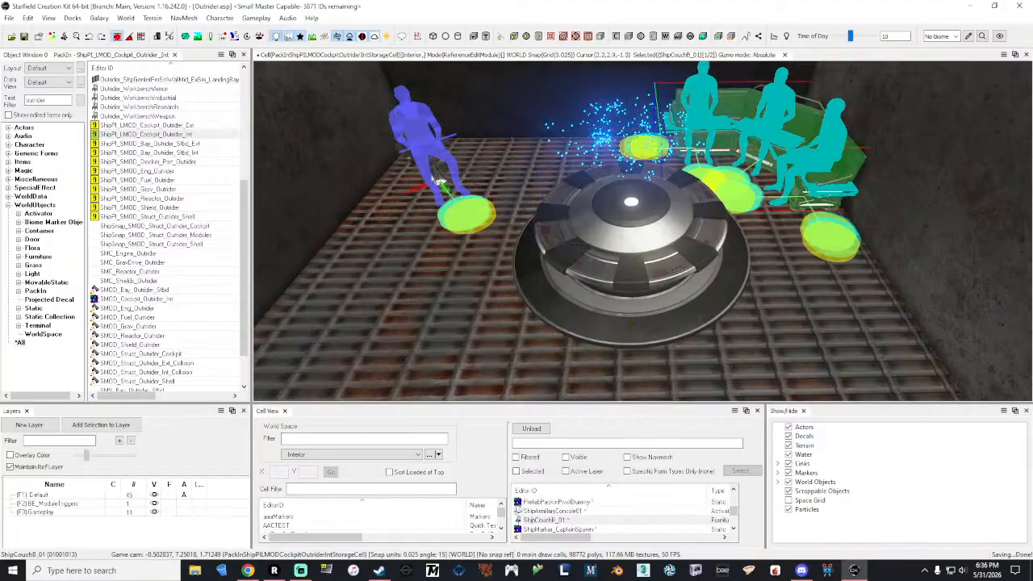
shift+right_drag(433, 153, 482, 165)
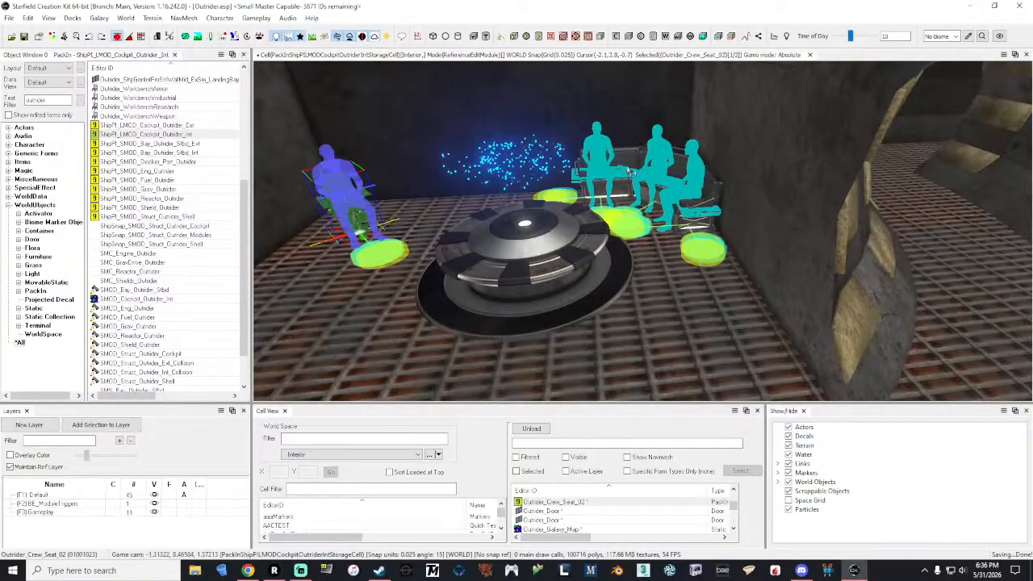
right_drag(320, 203, 263, 210)
key(a)
right_drag(726, 210, 676, 212)
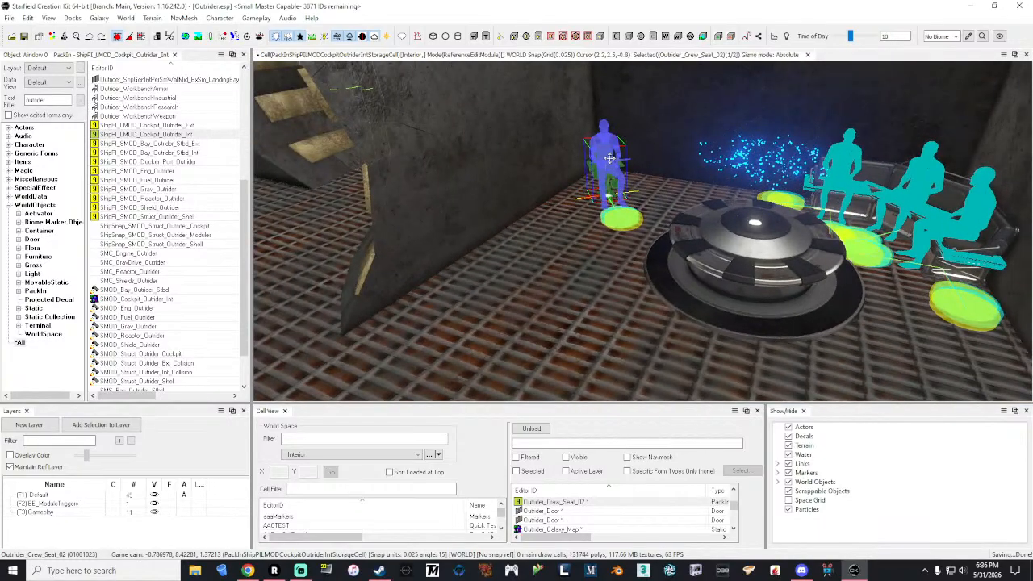
Step: Select the orange crew spawn marker together with the two green scene markers near the cockpit entrance and lower them
key(a)
mouse_move(624, 193)
right_down()
mouse_move(694, 194)
mouse_move(403, 190)
mouse_move(549, 194)
mouse_move(452, 198)
mouse_move(517, 198)
mouse_move(489, 197)
mouse_move(477, 230)
mouse_move(379, 190)
mouse_move(299, 192)
mouse_move(403, 198)
mouse_move(279, 195)
mouse_move(408, 198)
mouse_move(282, 196)
mouse_move(402, 191)
right_up()
key(w)
key(w)
key(s)
key(s)
key(a)
key(s)
mouse_move(331, 194)
right_down()
mouse_move(372, 195)
mouse_move(311, 192)
right_up()
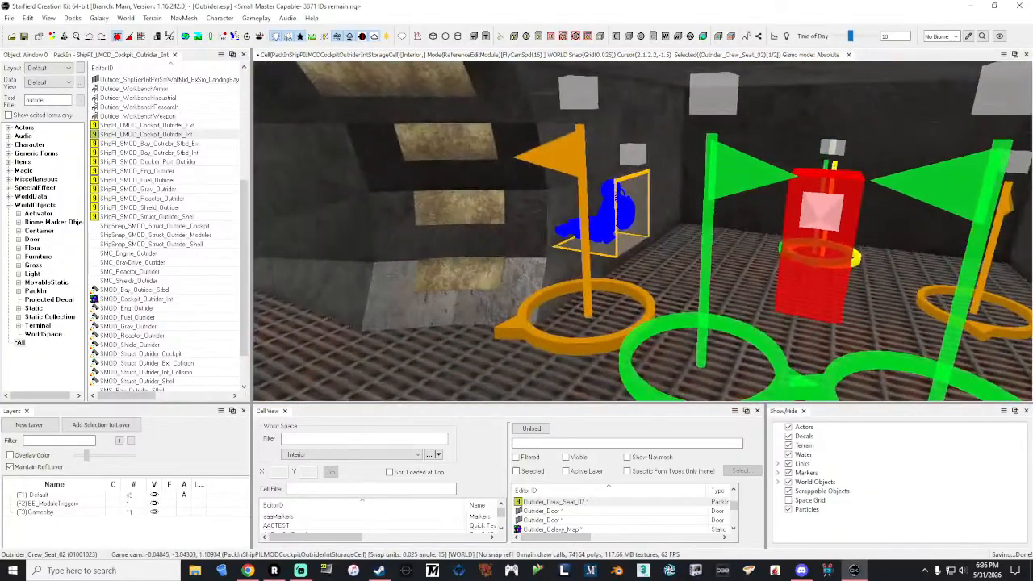
click(544, 283)
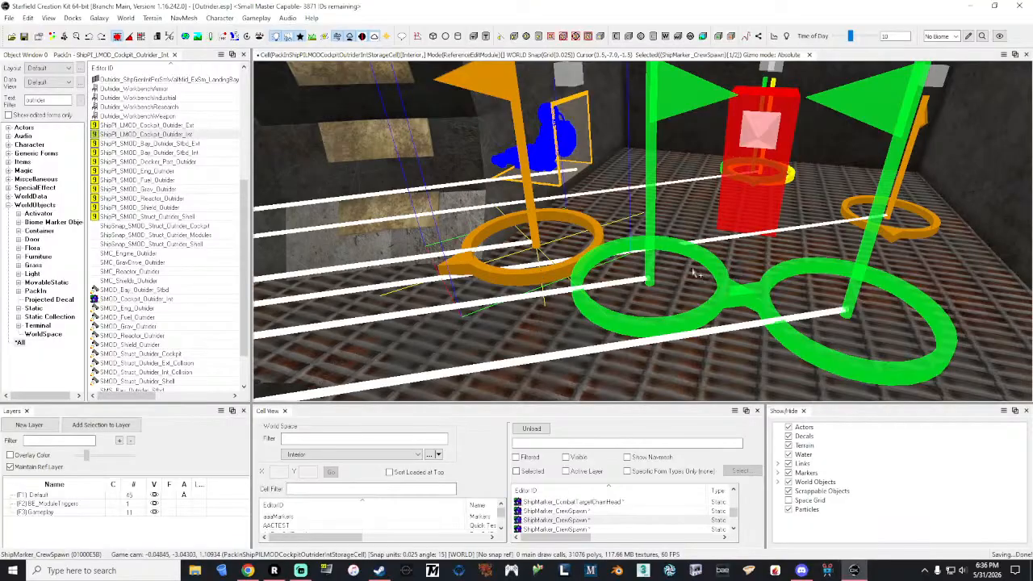
click(769, 277)
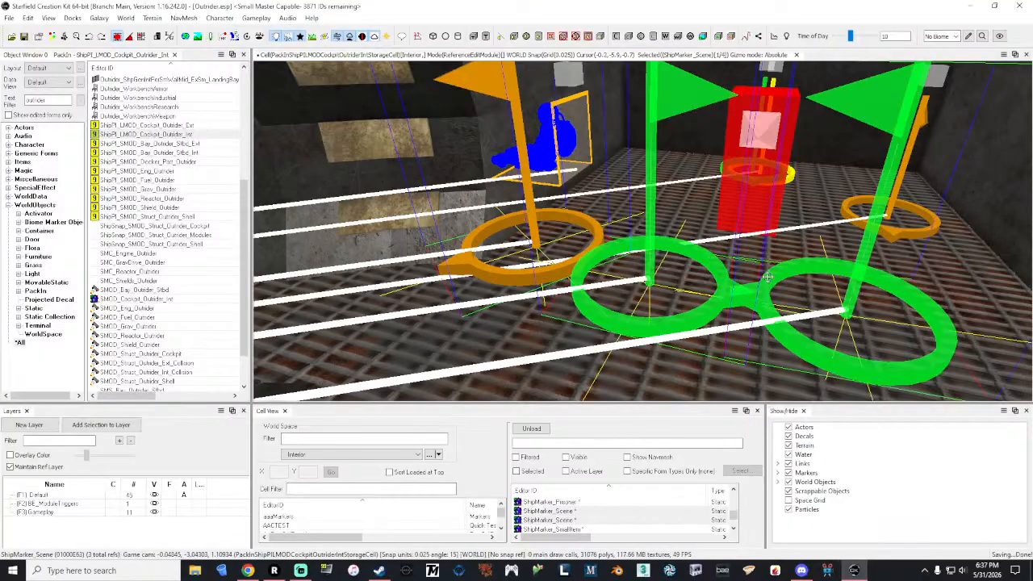
key(e)
drag(861, 269, 852, 347)
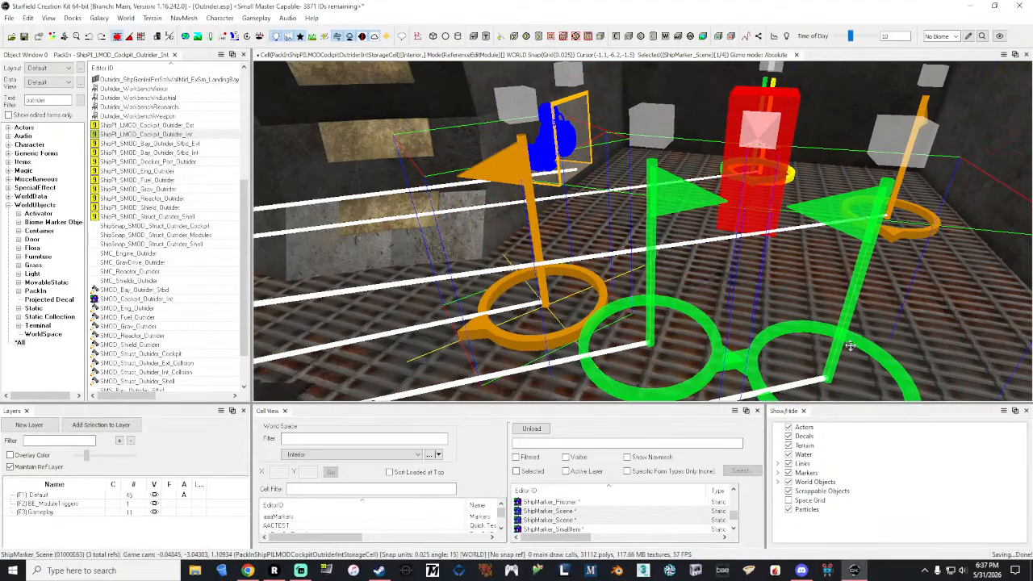
Step: Examine the navigation table area, its crew seating and the corridor leading away from it
mouse_move(850, 345)
right_down()
mouse_move(836, 327)
mouse_move(738, 327)
mouse_move(736, 315)
mouse_move(710, 313)
mouse_move(710, 330)
mouse_move(694, 316)
mouse_move(568, 318)
right_up()
key(d)
key(w)
key(w)
key(w)
key(w)
key(w)
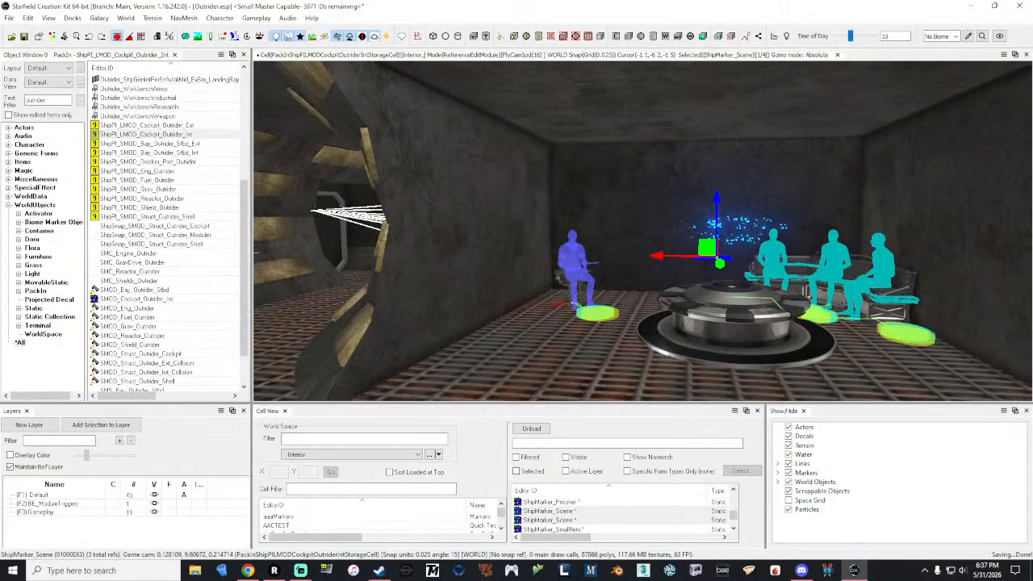
right_drag(568, 318, 545, 349)
key(w)
key(s)
key(w)
mouse_move(851, 350)
right_down()
mouse_move(636, 347)
mouse_move(838, 354)
right_up()
key(w)
key(s)
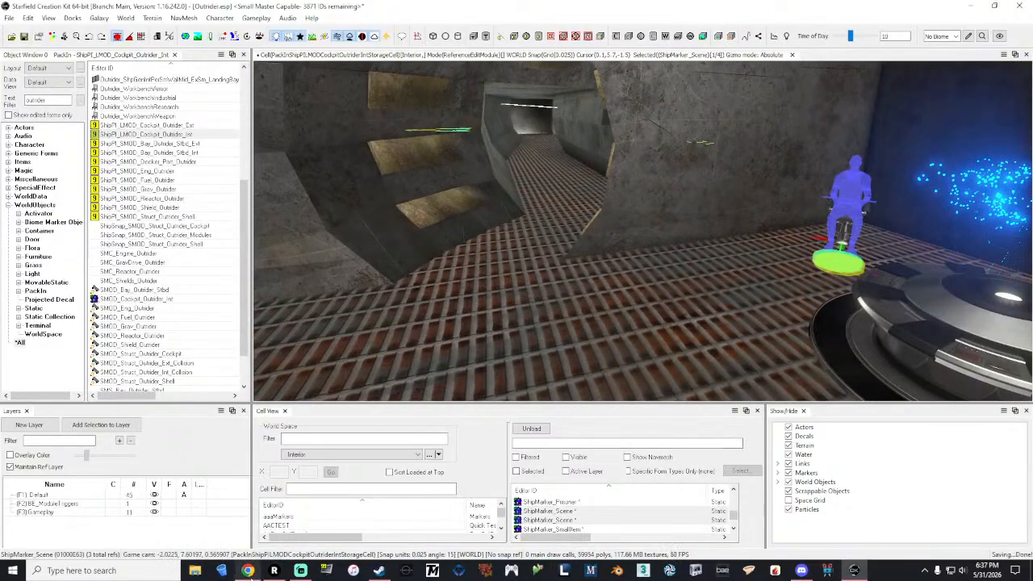
Step: Select the single crew seat, then inspect the wall and floor space around the ship markers at the corridor's other end
mouse_move(249, 571)
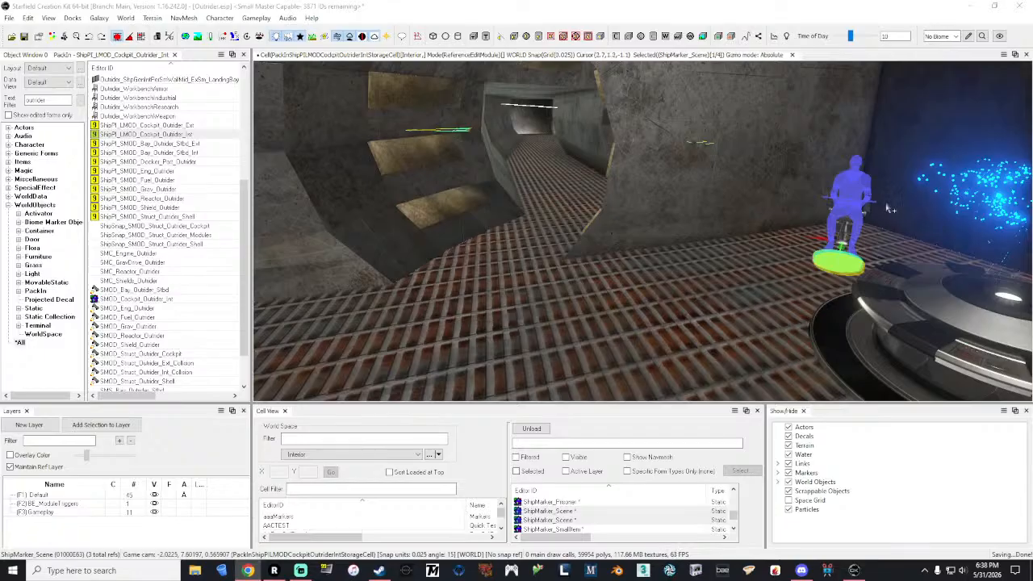
click(844, 219)
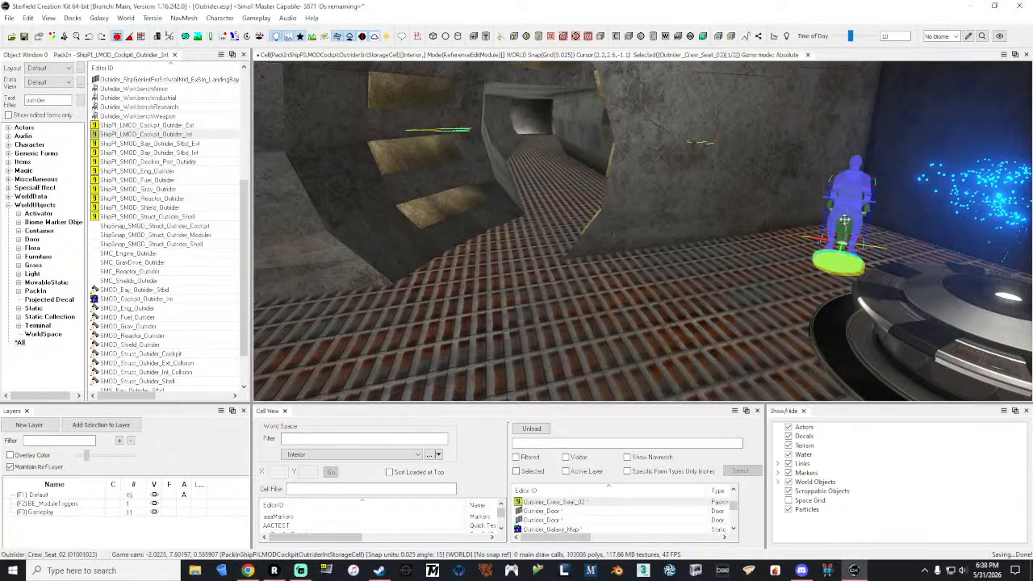
key(a)
right_drag(844, 219, 973, 210)
key(a)
key(s)
key(w)
key(a)
key(s)
Step: Filter the object list by "consolekit" and find the tall full console pack-ins
double_click(57, 101)
text(corrido)
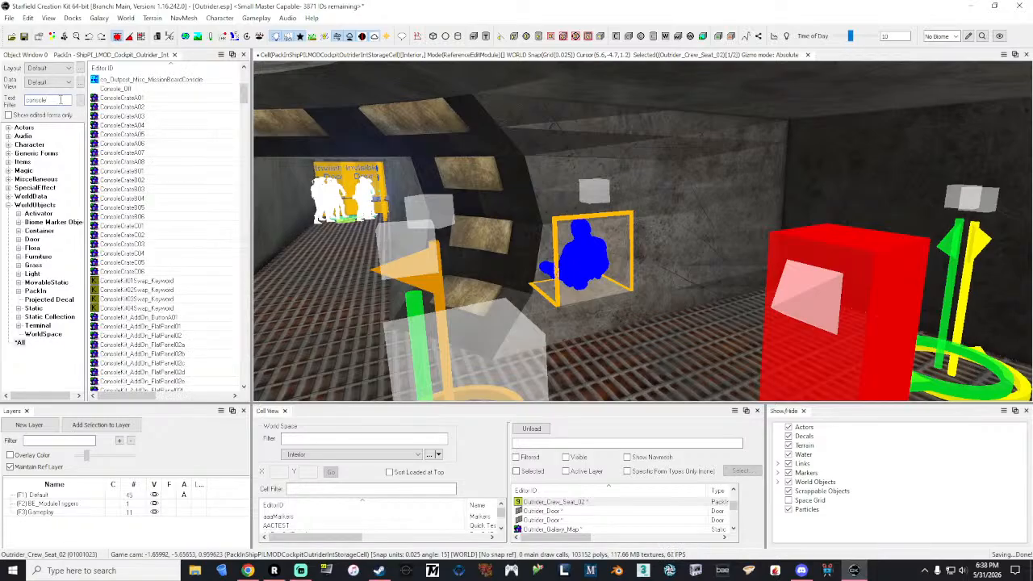
text(kit)
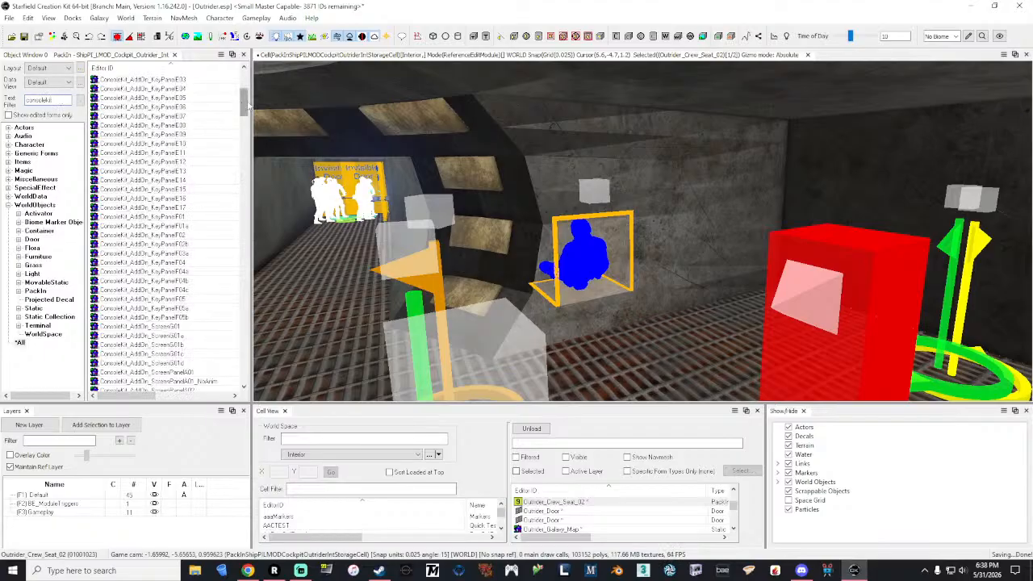
drag(245, 103, 250, 137)
drag(262, 211, 273, 270)
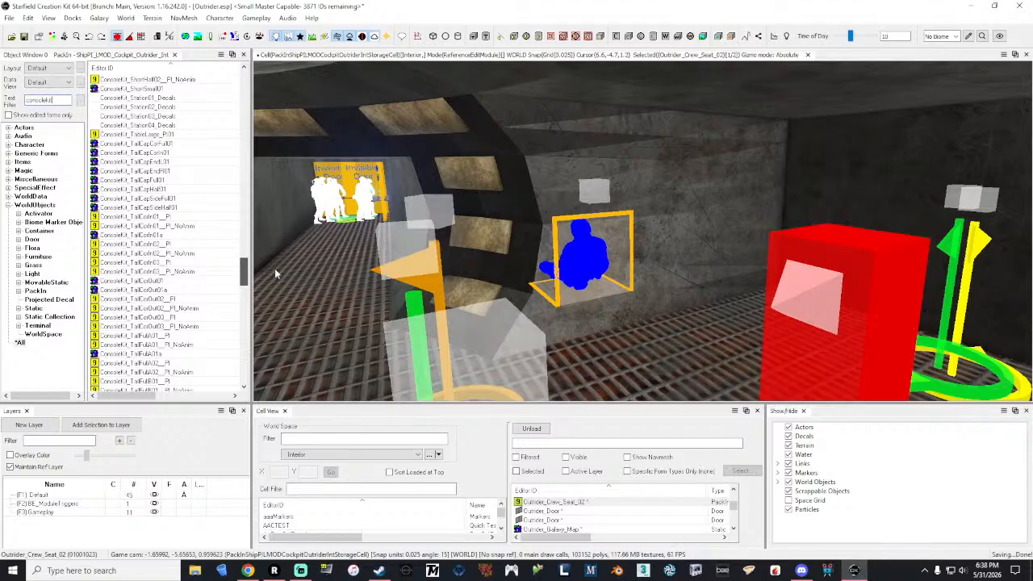
scroll(202, 246, down, 3)
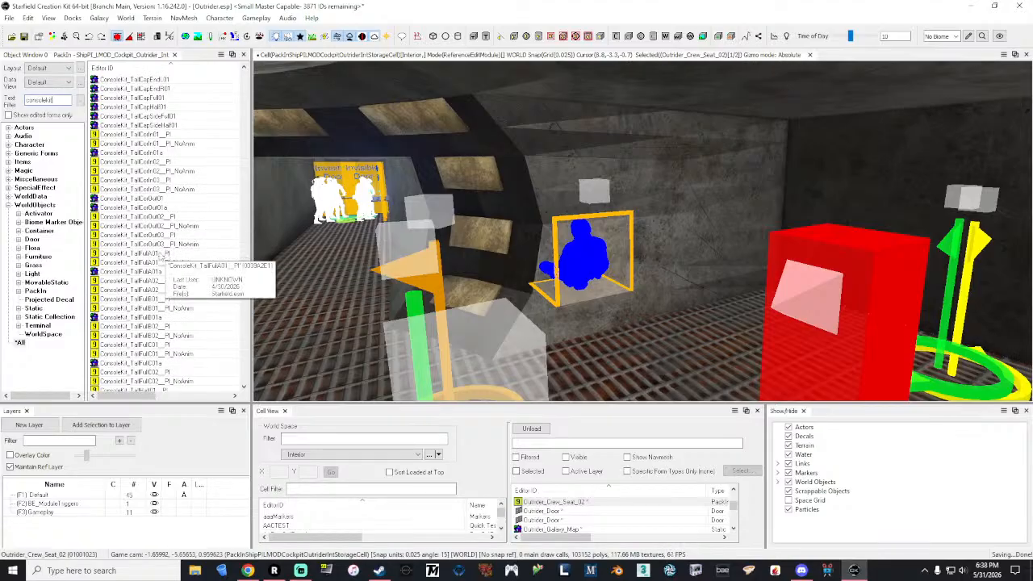
Step: Load the ConsoleKit_TallFullA01__PI pack-in into the render window and inspect the console from the front
double_click(162, 254)
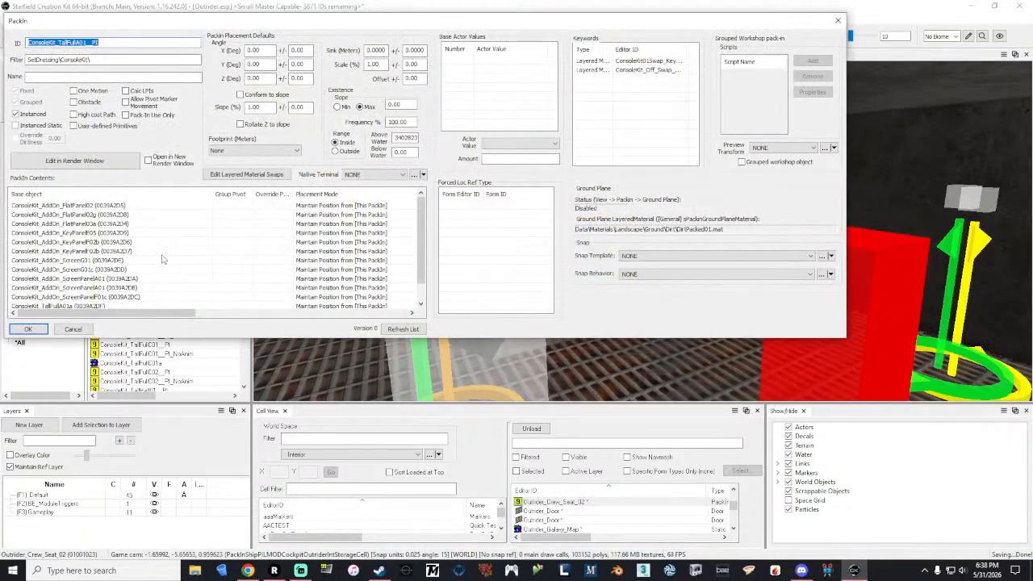
click(129, 165)
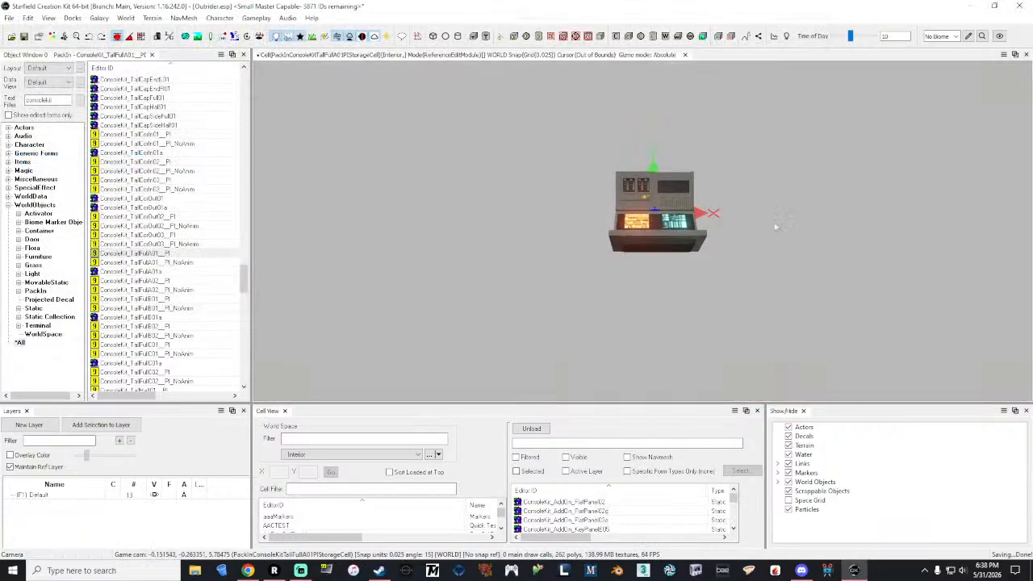
click(666, 239)
shift+middle_drag(665, 239, 428, 174)
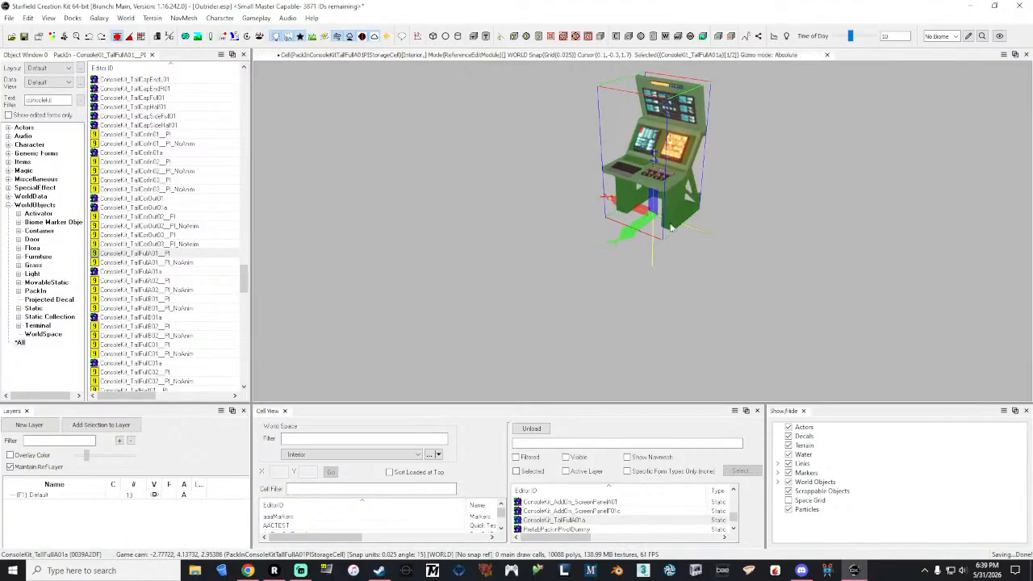
Step: Duplicate the ConsoleKit_TallFullA01__PI pack-in
right_click(143, 253)
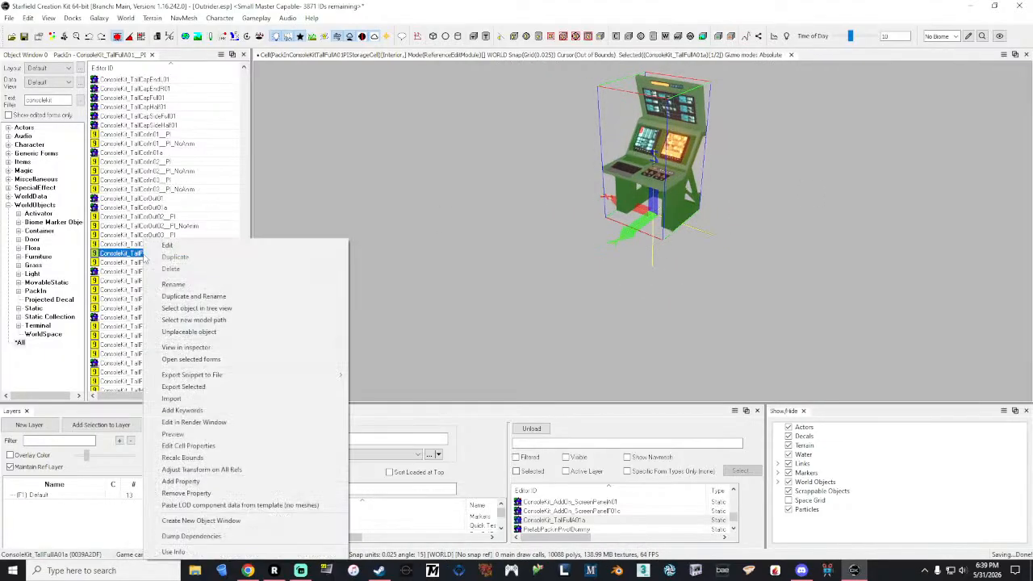
click(231, 304)
click(113, 100)
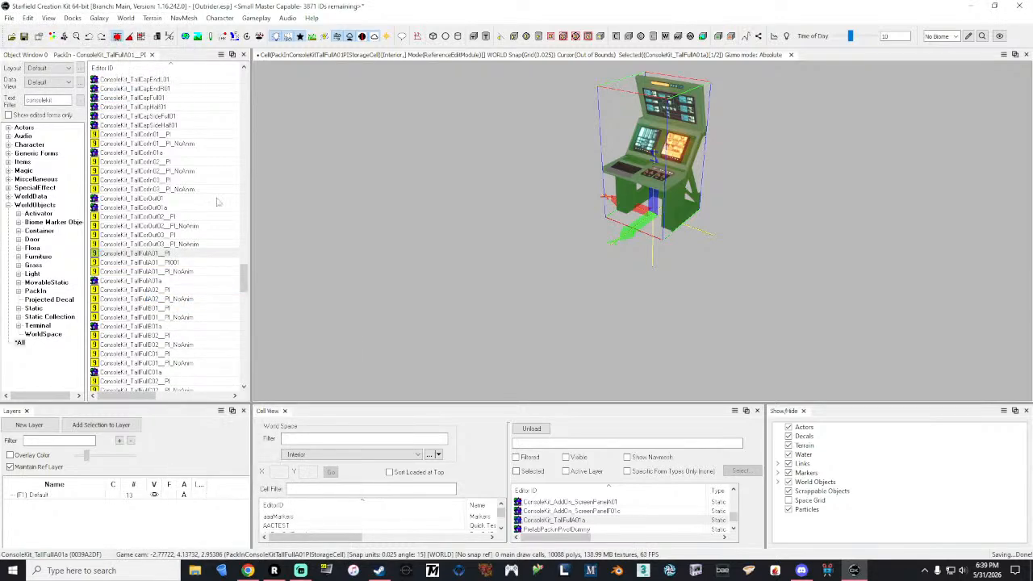
Step: Rename the duplicated console pack-in as Outrider_ConsoleKit_TallFullA01__PI
double_click(179, 262)
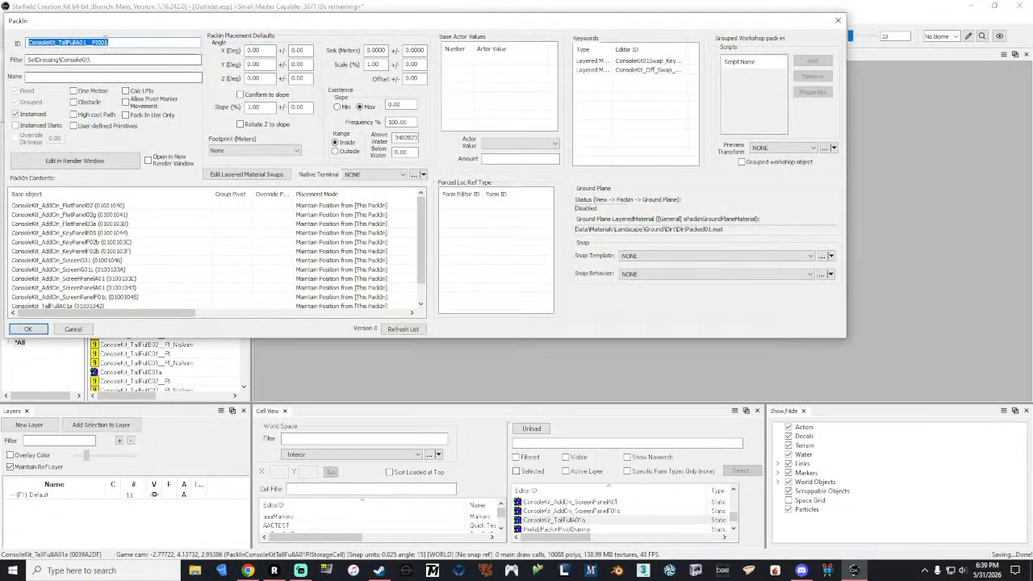
drag(116, 42, 101, 42)
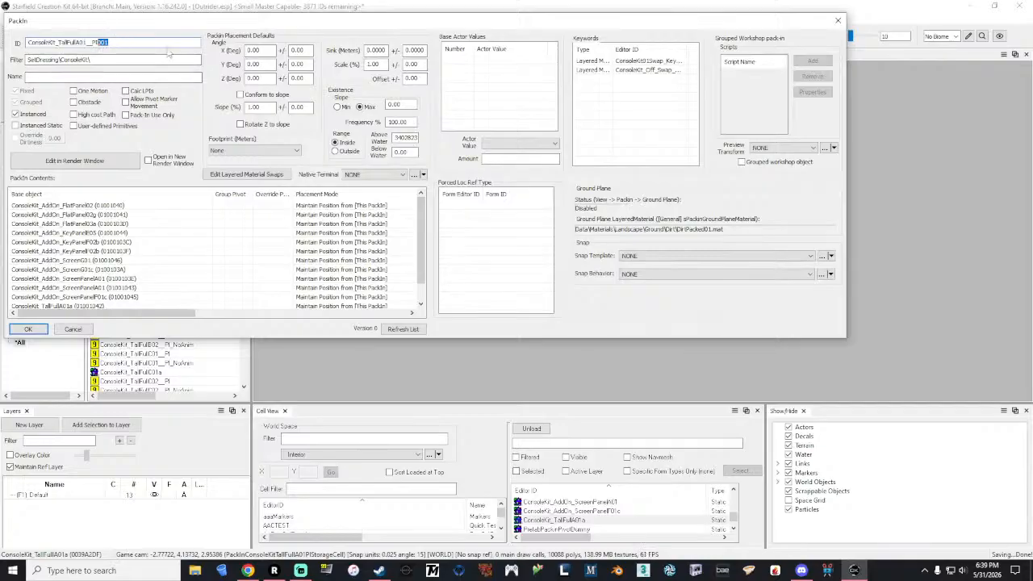
key(BackSpace)
text(Outrider_ConsoleKit_)
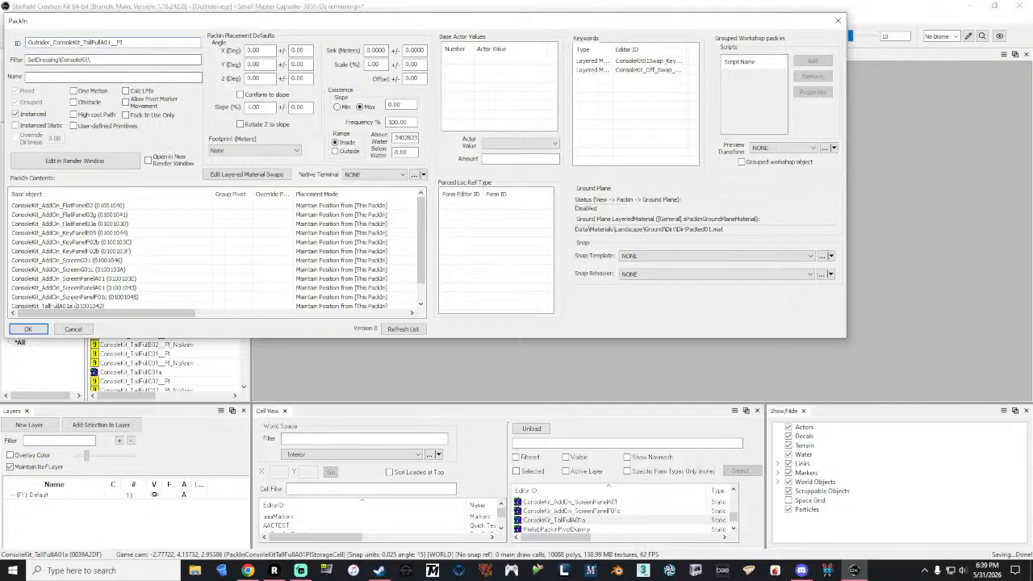
click(28, 328)
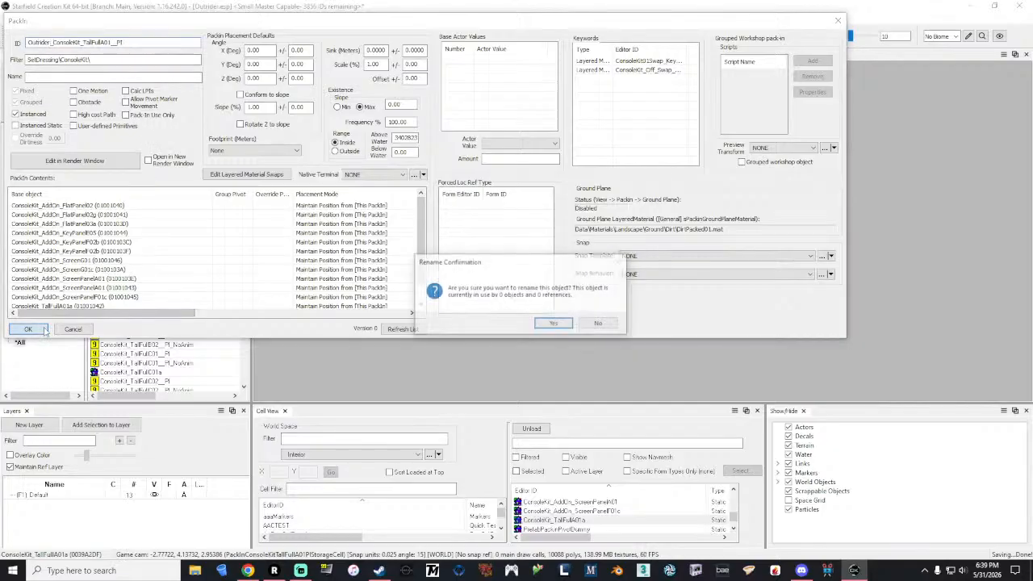
click(554, 324)
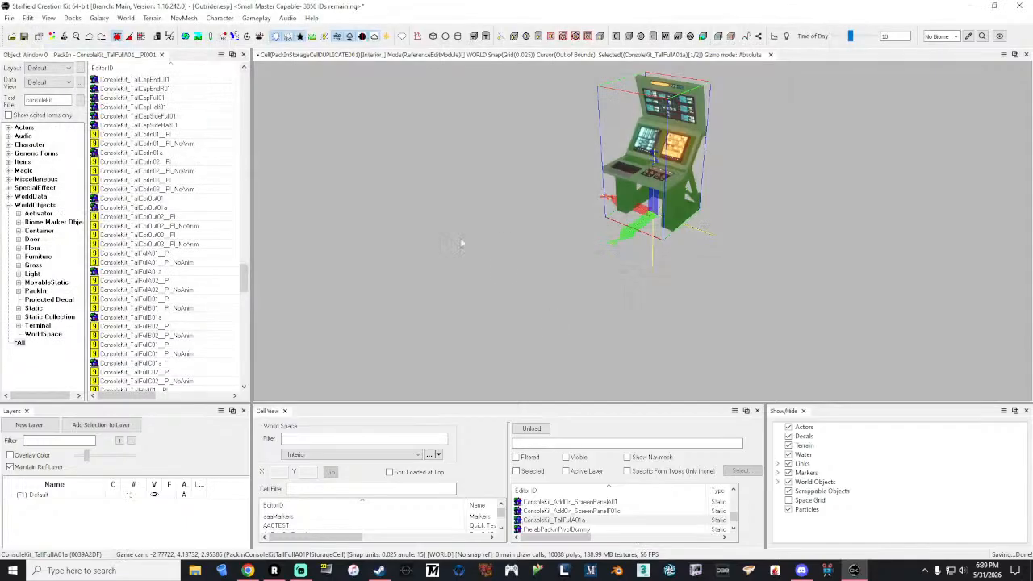
Step: Filter the object list by "outrider" and load the Outrider_ConsoleKit_TallFullA01__PI pack-in into the render window
double_click(58, 101)
text(outrider)
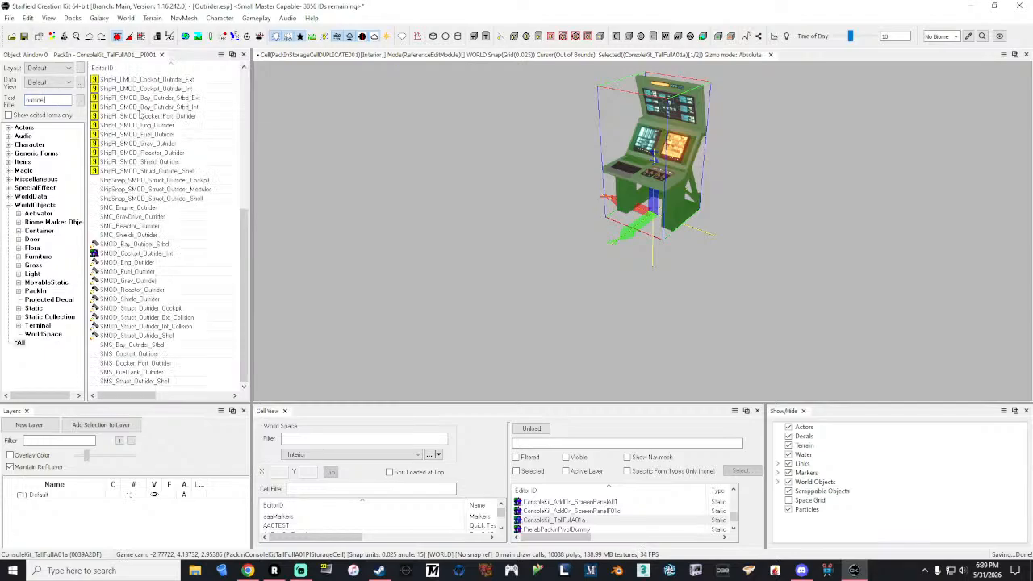
scroll(160, 166, up, 9)
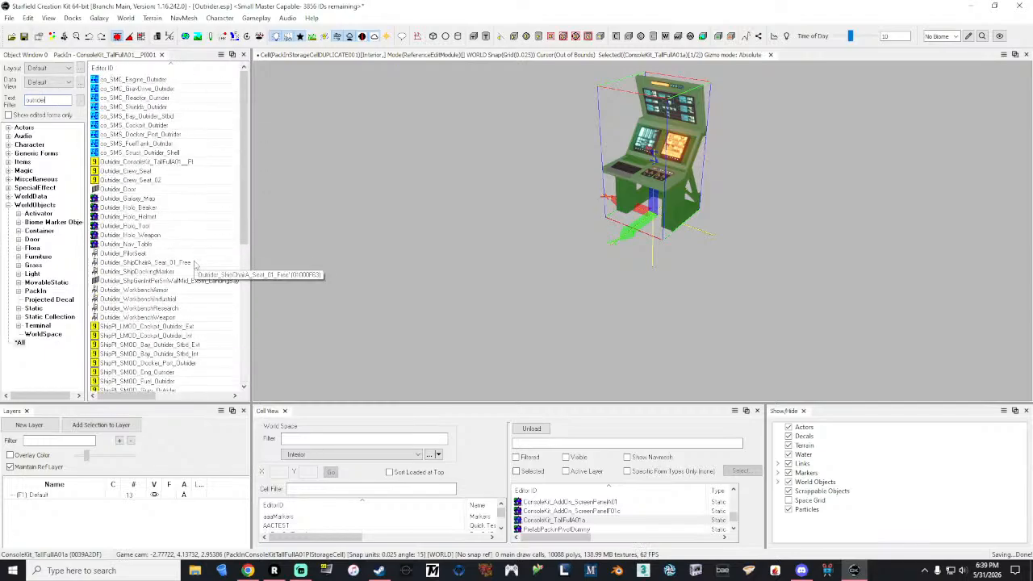
double_click(160, 163)
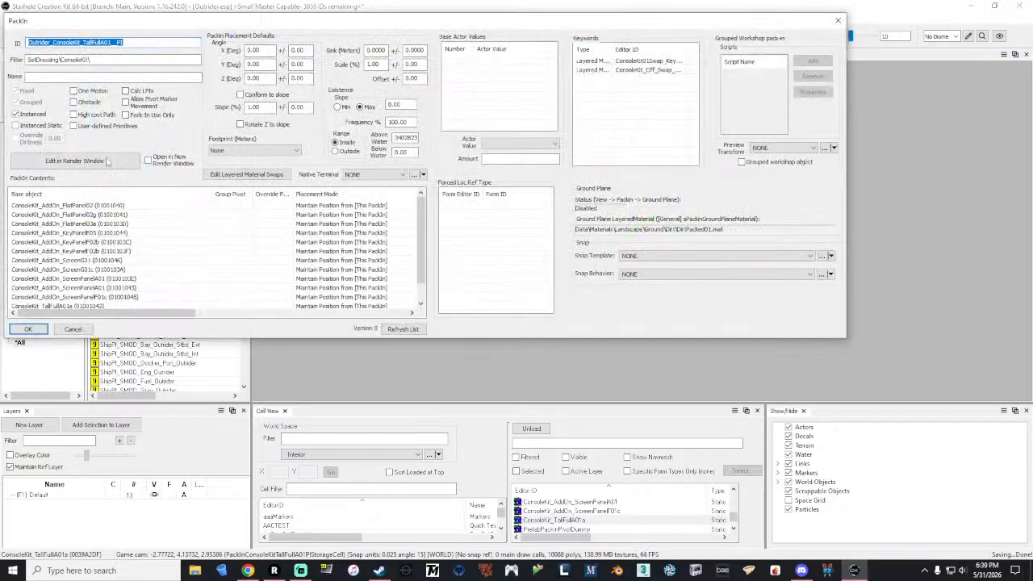
click(838, 20)
Step: Open the extra data of the ConsoleKit_TallFullA01a console reference, keeping the console visible beside its properties
click(639, 241)
middle_drag(639, 238, 730, 173)
scroll(639, 238, up, 3)
middle_drag(638, 238, 625, 359)
scroll(597, 258, up, 2)
right_click(682, 129)
click(721, 168)
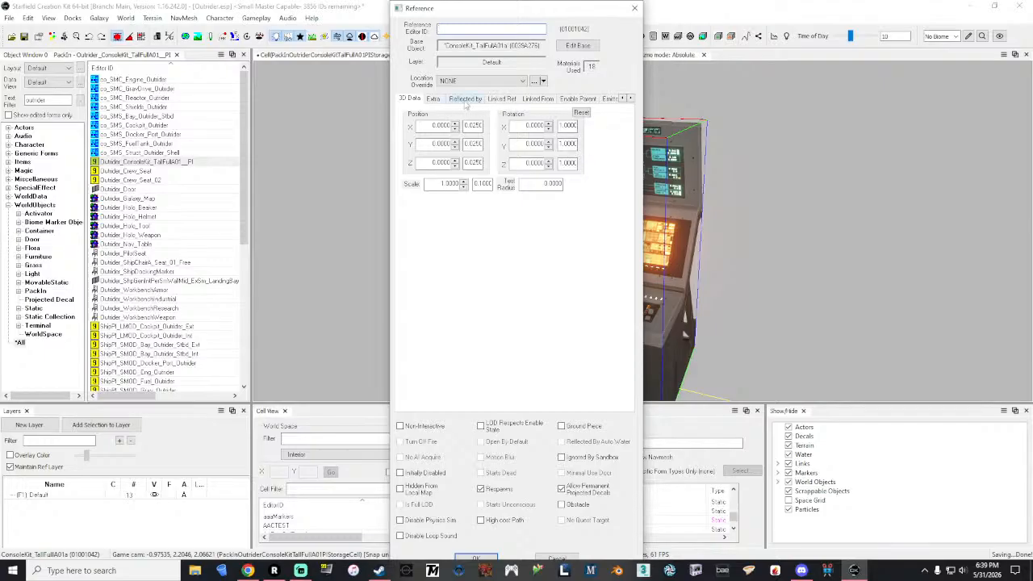
click(436, 100)
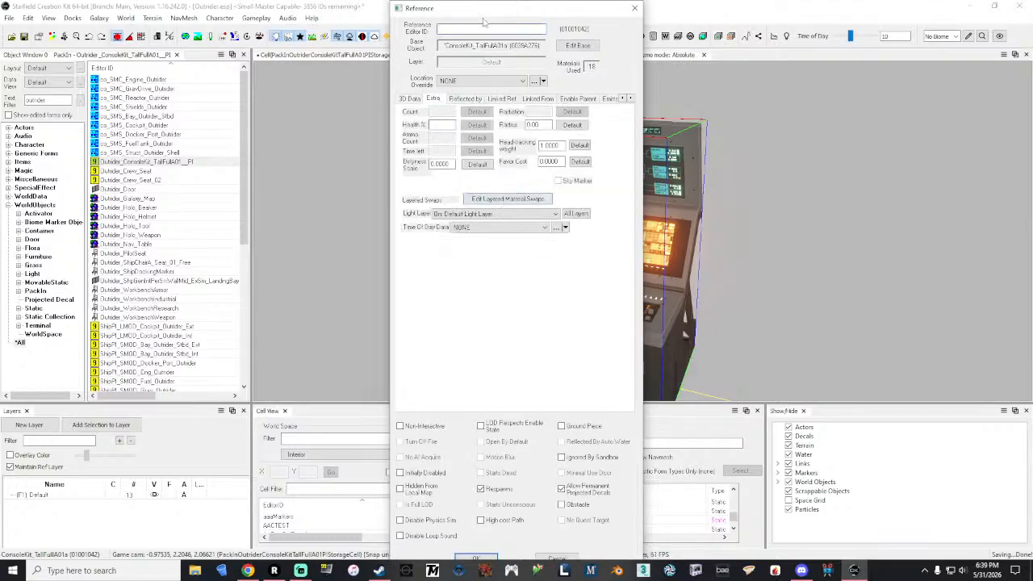
drag(481, 10, 257, 19)
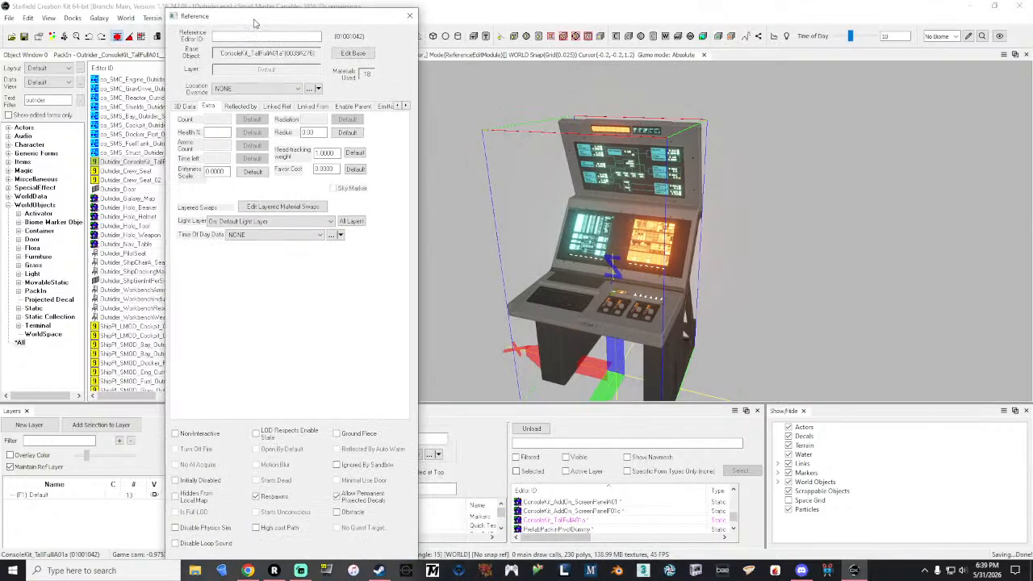
Step: Add the ConsoleKit_BlackFrame01 layered material swap to the console reference
click(277, 209)
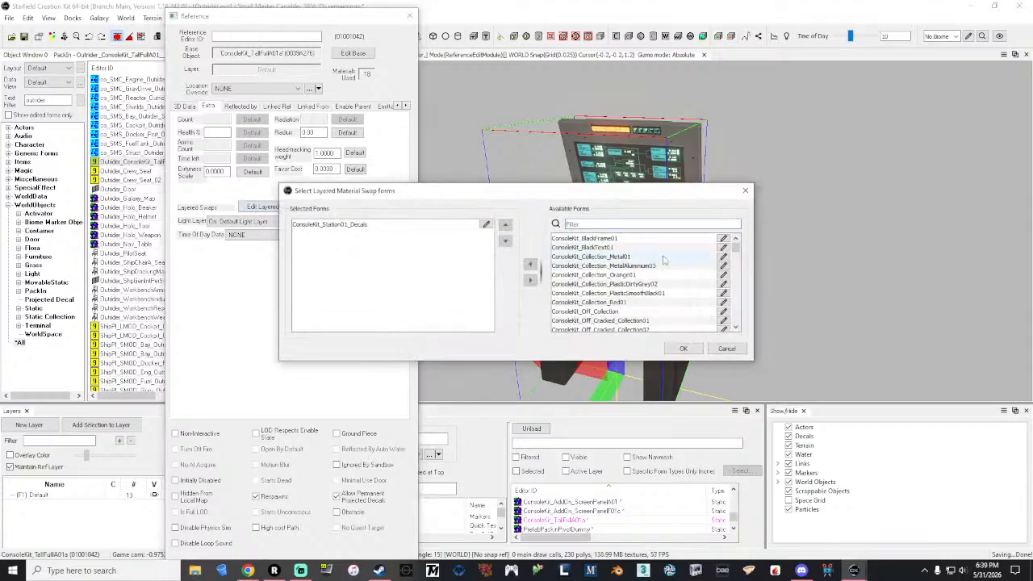
click(646, 239)
drag(618, 195, 531, 271)
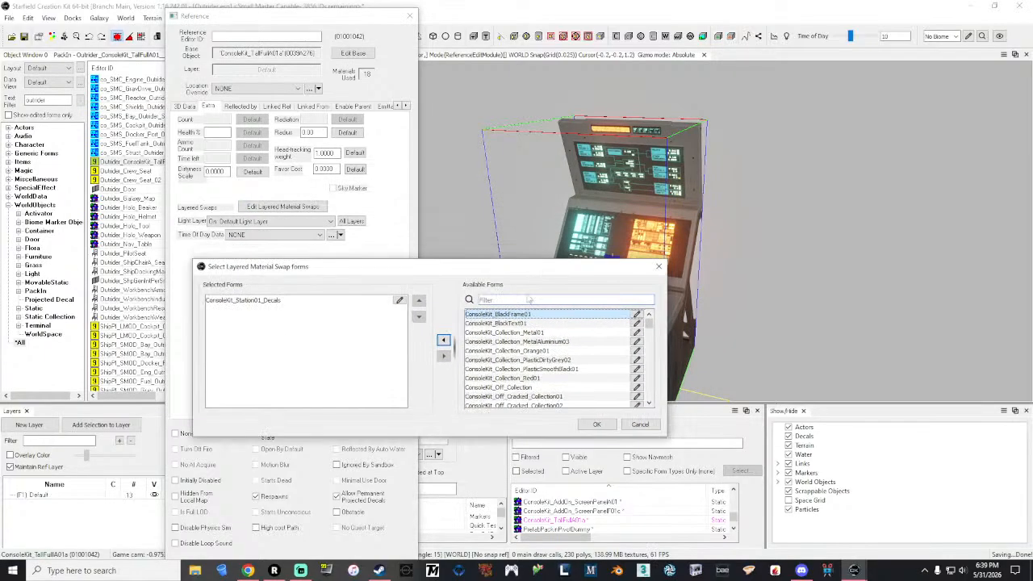
click(444, 340)
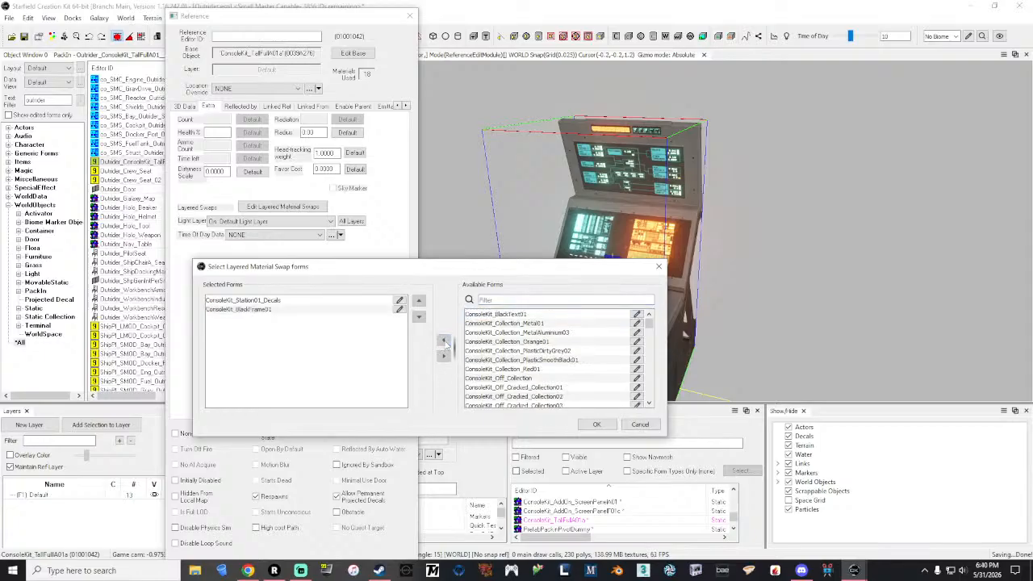
click(597, 426)
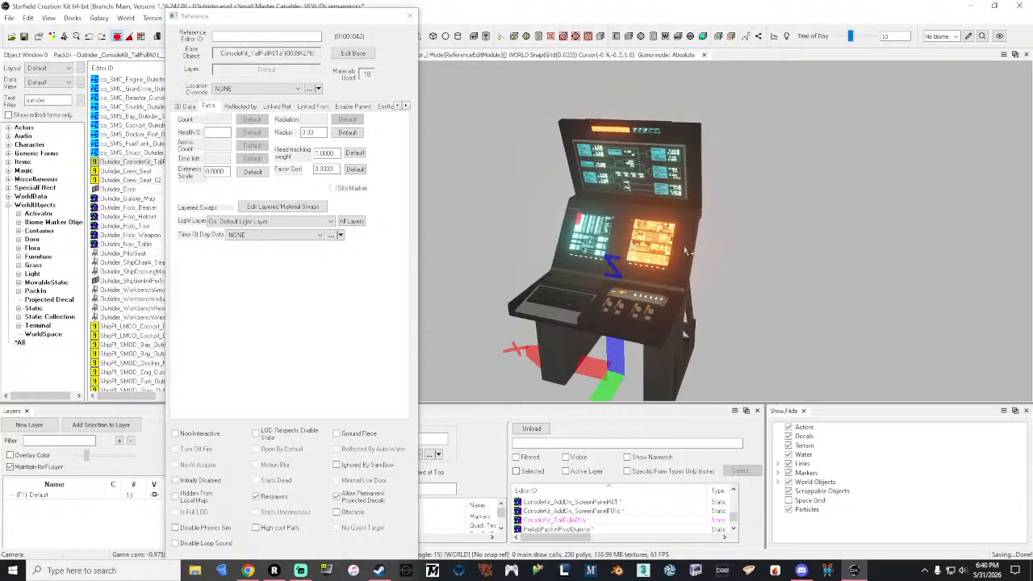
Step: Replace the console's ConsoleKit_BlackFrame01 material swap with ConsoleKit_Collection_Metal01
click(314, 207)
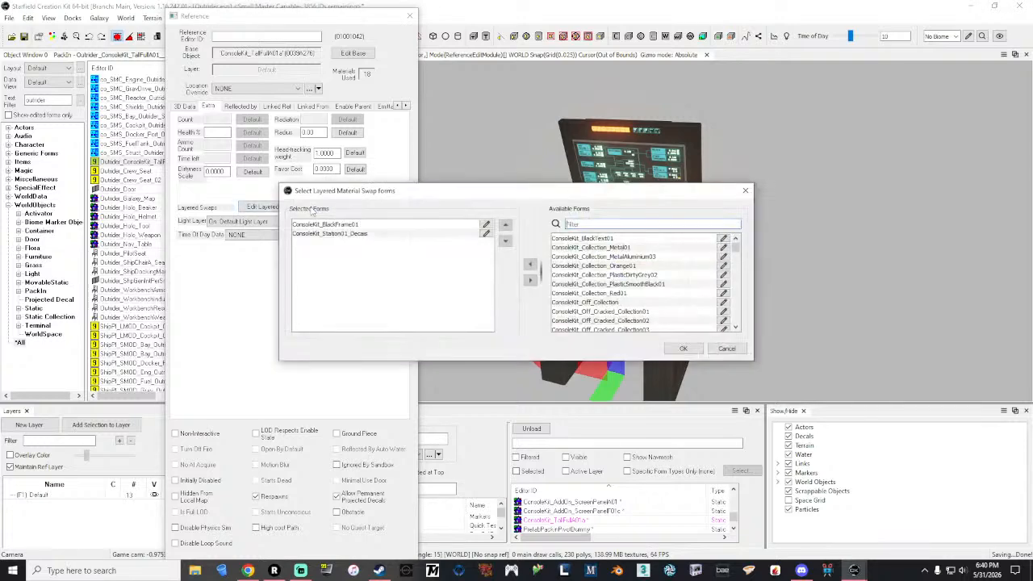
click(355, 226)
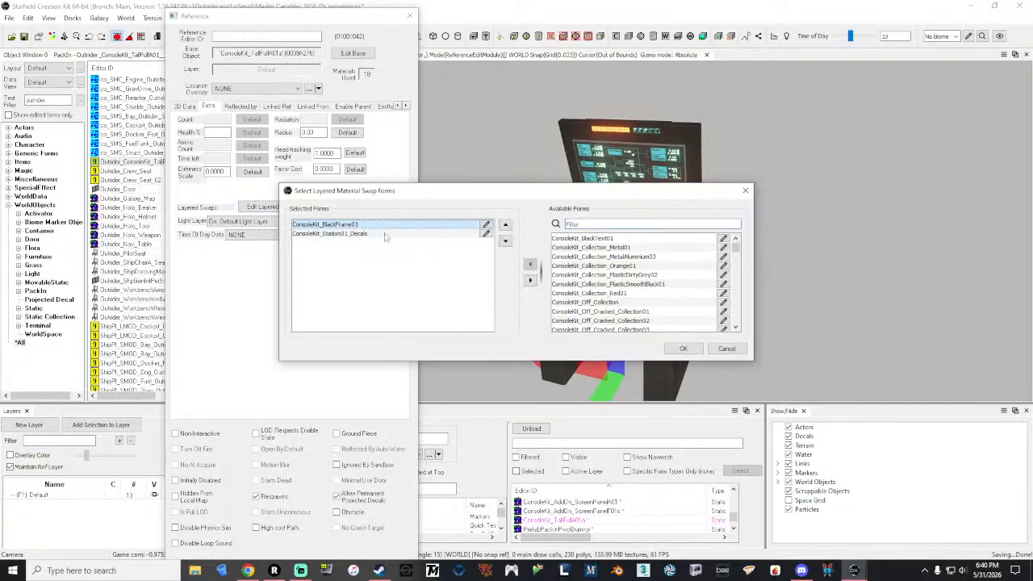
click(530, 279)
click(613, 257)
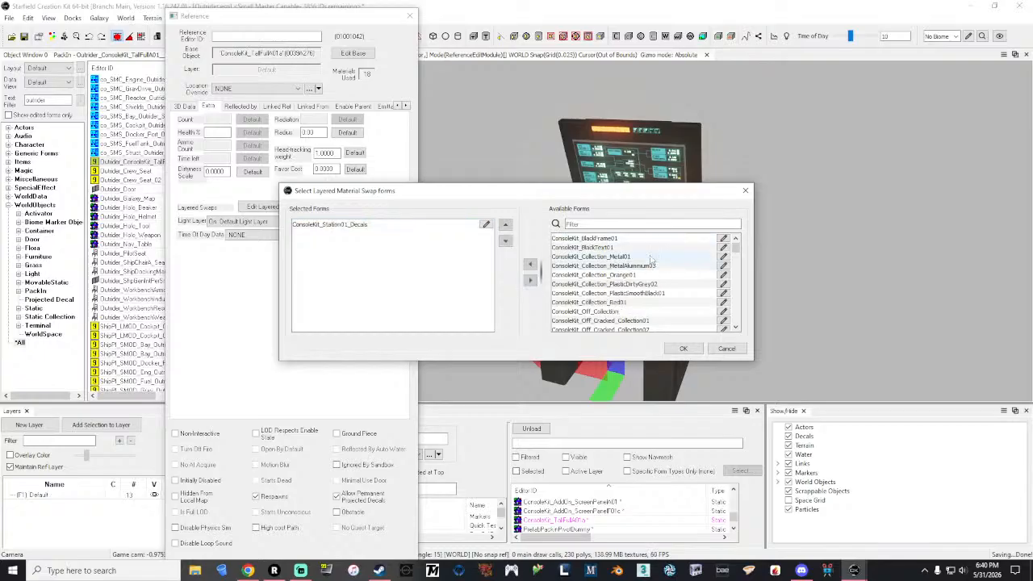
click(530, 264)
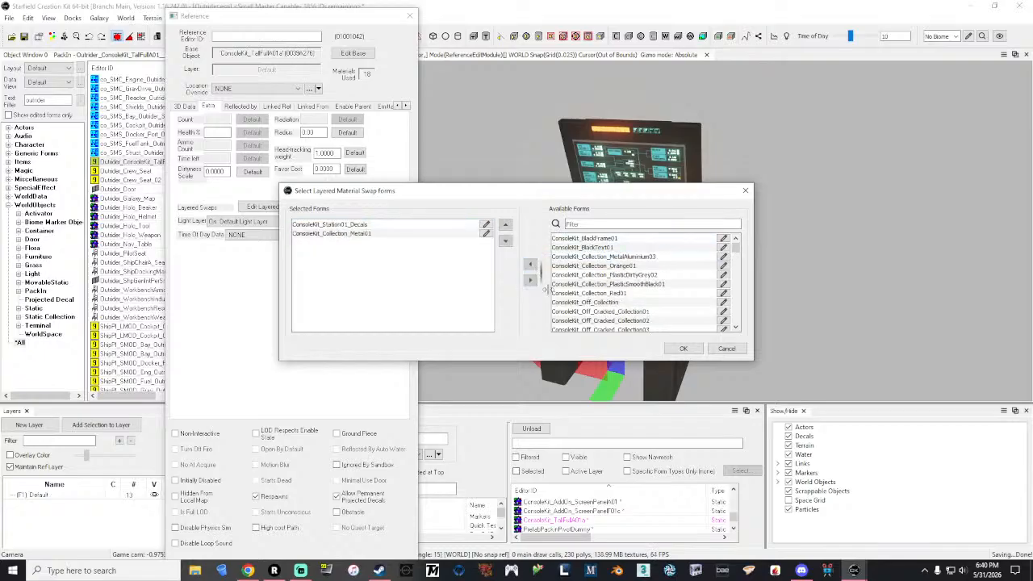
click(695, 351)
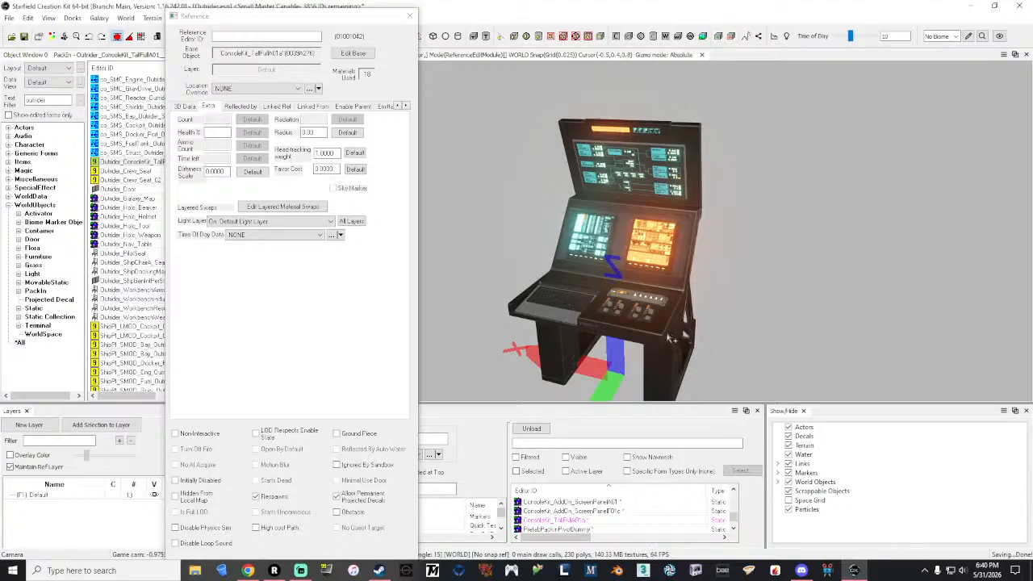
Step: Remove the ConsoleKit_Collection_Metal01 swap from the console and apply ConsoleKit_Collection_MetalAluminium03 instead
click(282, 207)
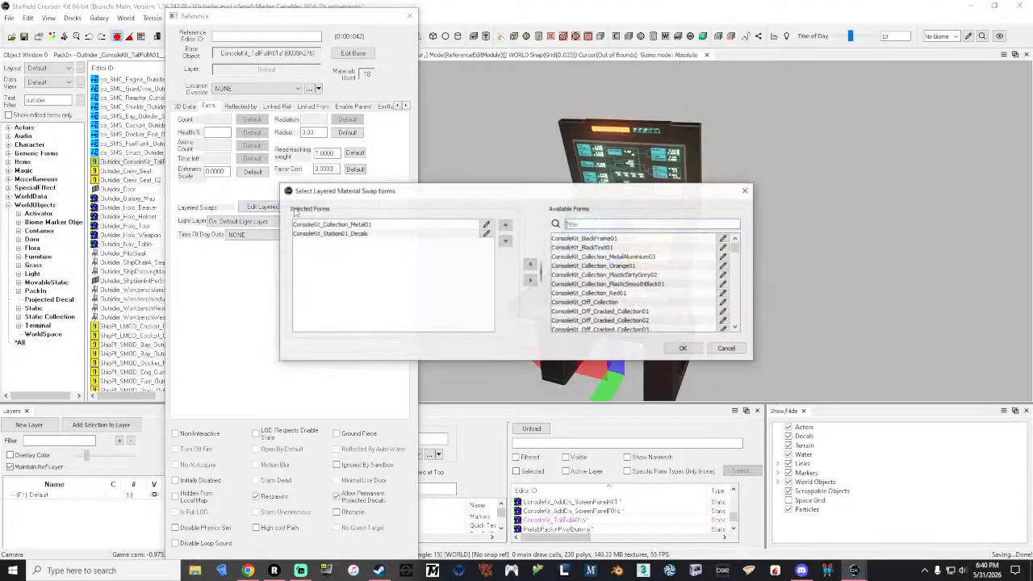
click(352, 228)
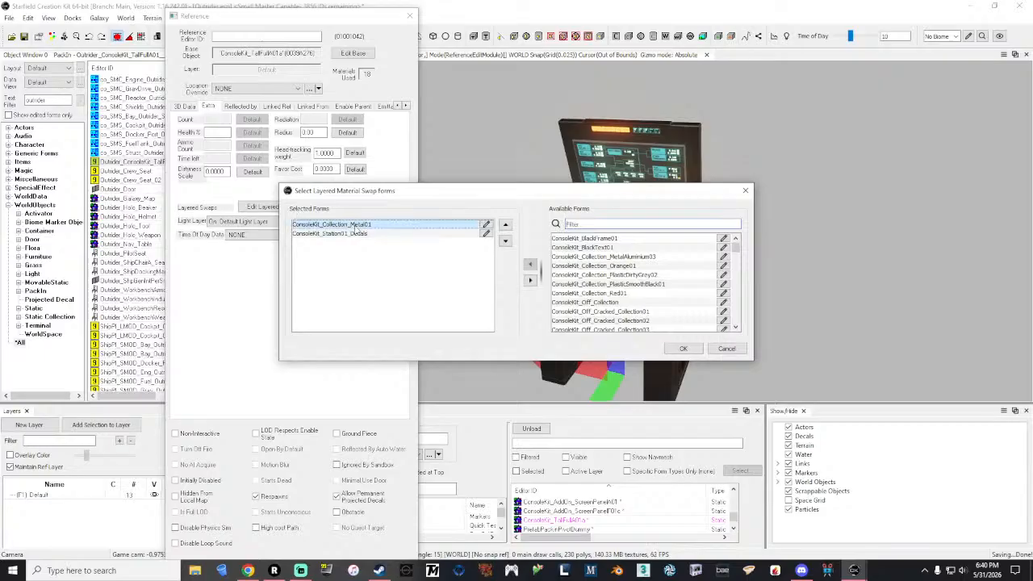
click(531, 280)
click(682, 350)
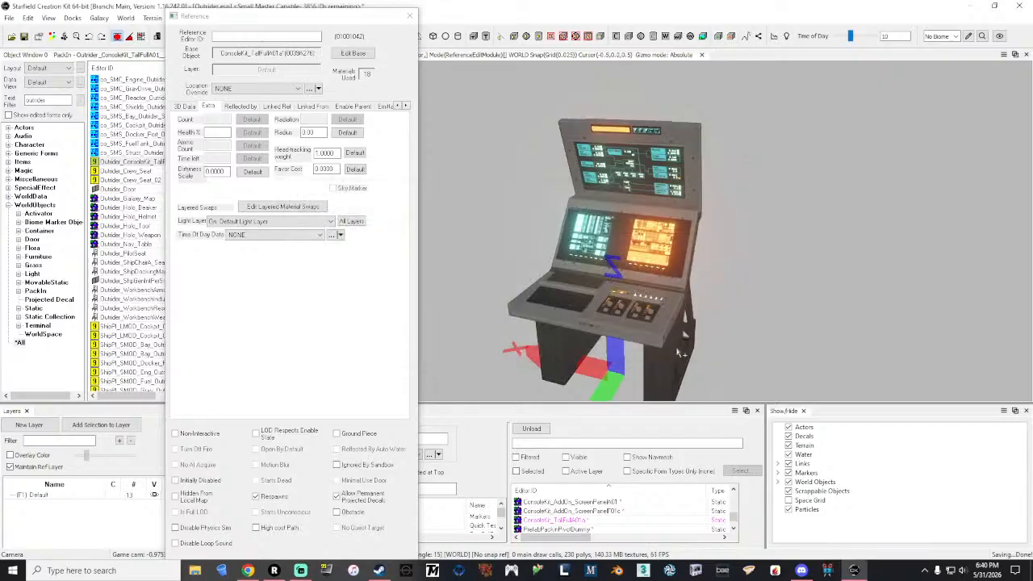
click(282, 206)
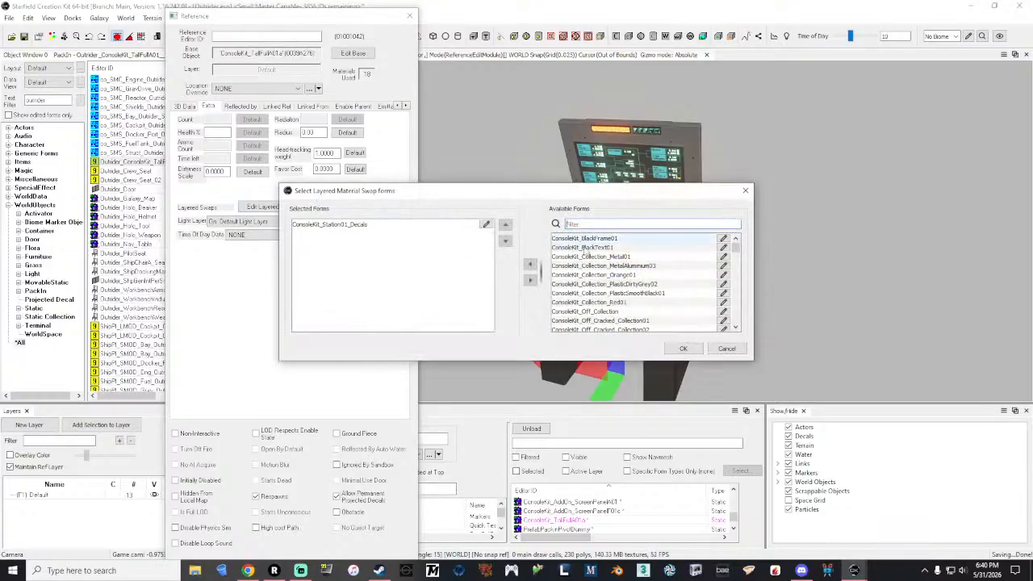
click(657, 268)
click(530, 265)
click(683, 349)
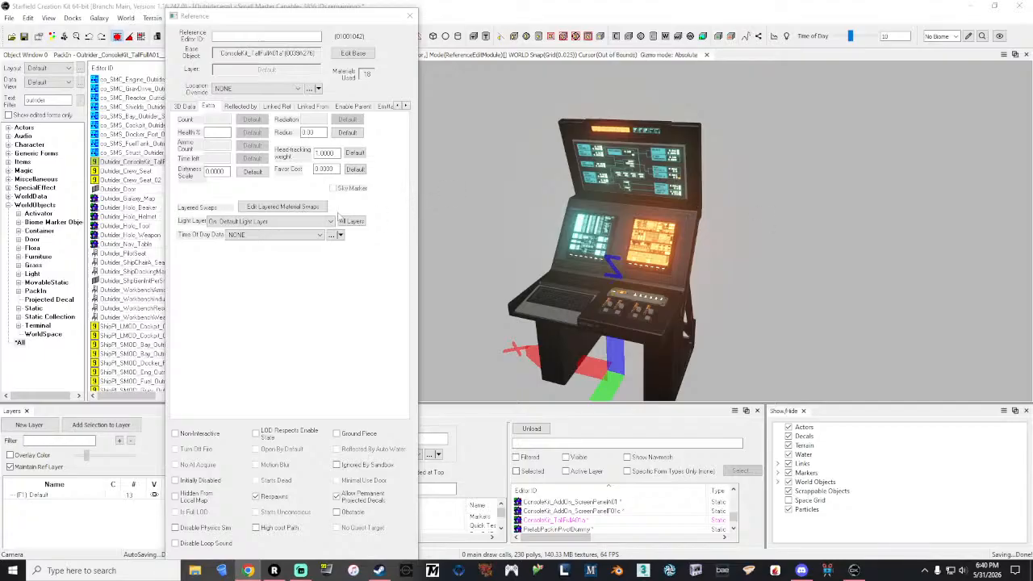
Step: Swap ConsoleKit_Collection_MetalAluminium03 for ConsoleKit_BlackFrame01 on the console and save the reference changes
click(281, 207)
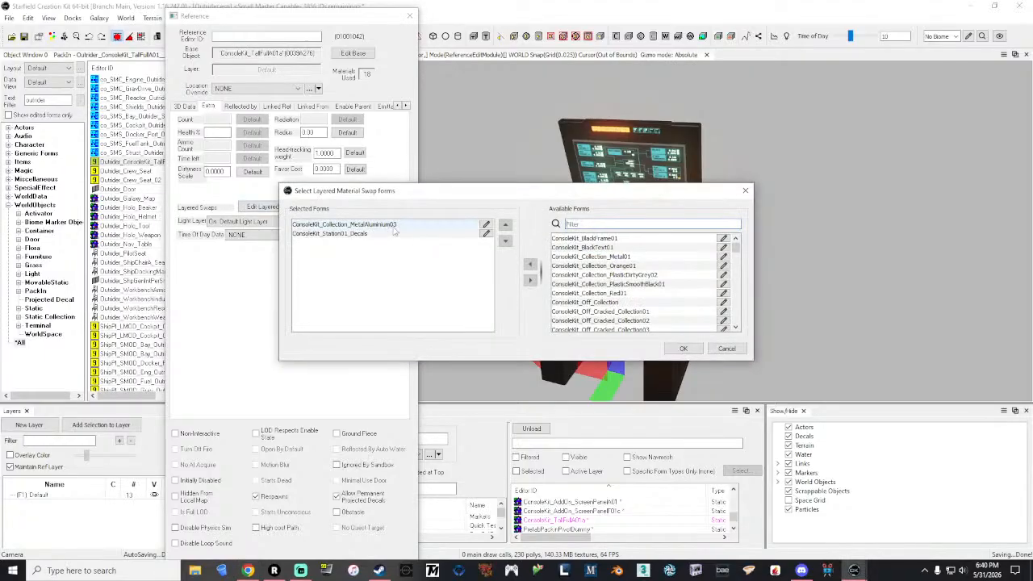
click(531, 279)
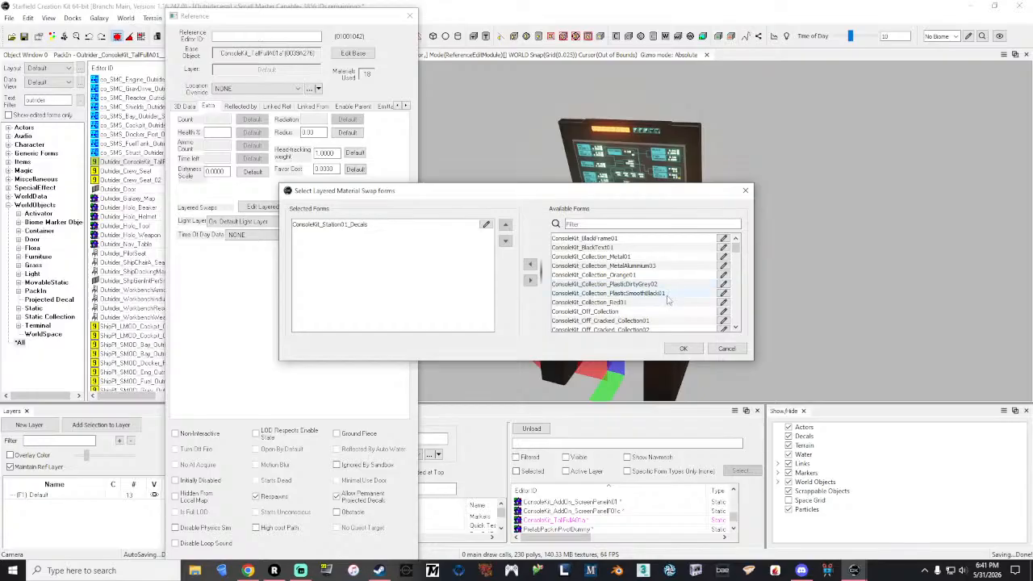
click(614, 238)
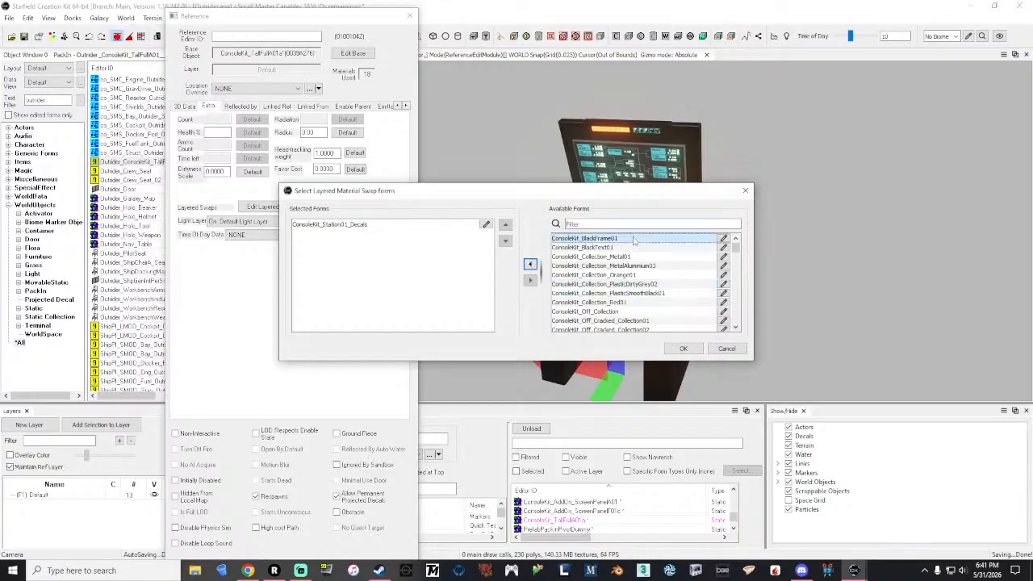
click(530, 264)
click(683, 349)
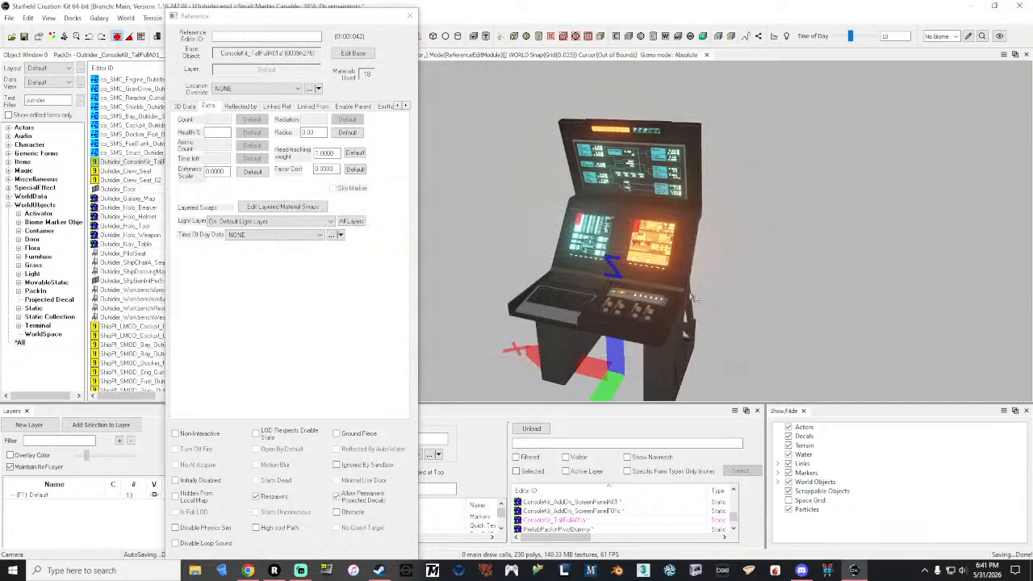
drag(298, 10, 292, 1)
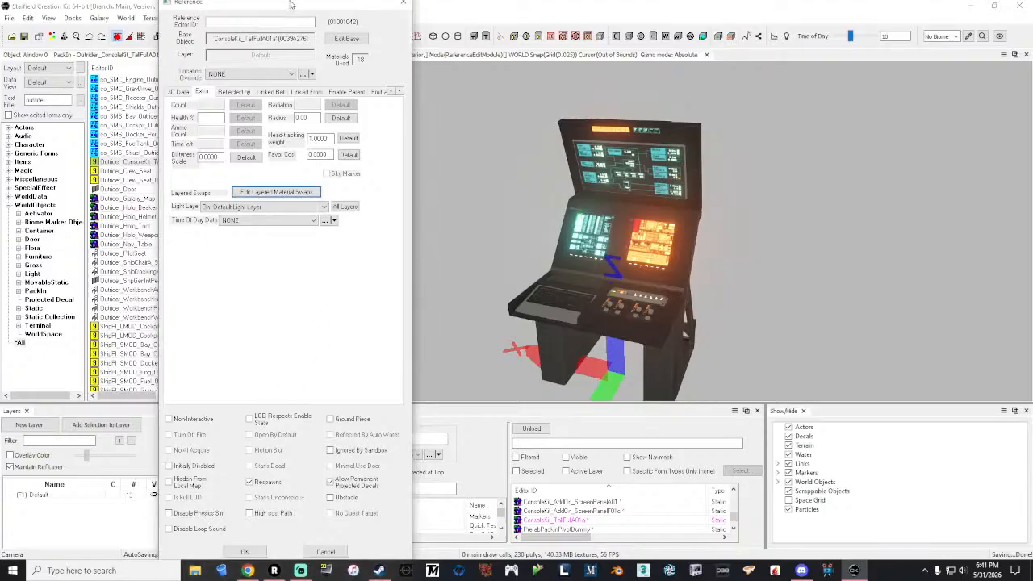
click(251, 559)
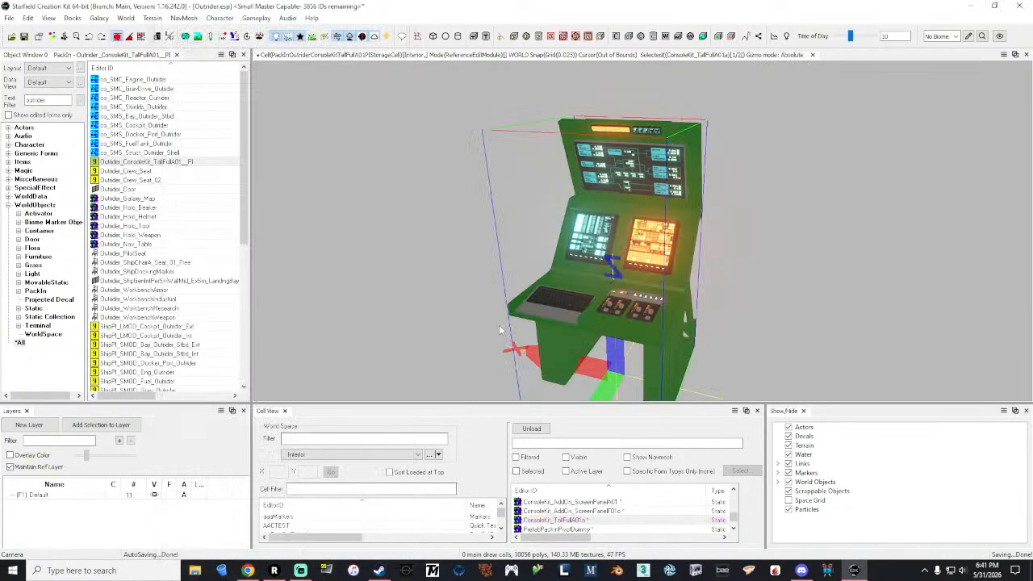
click(409, 189)
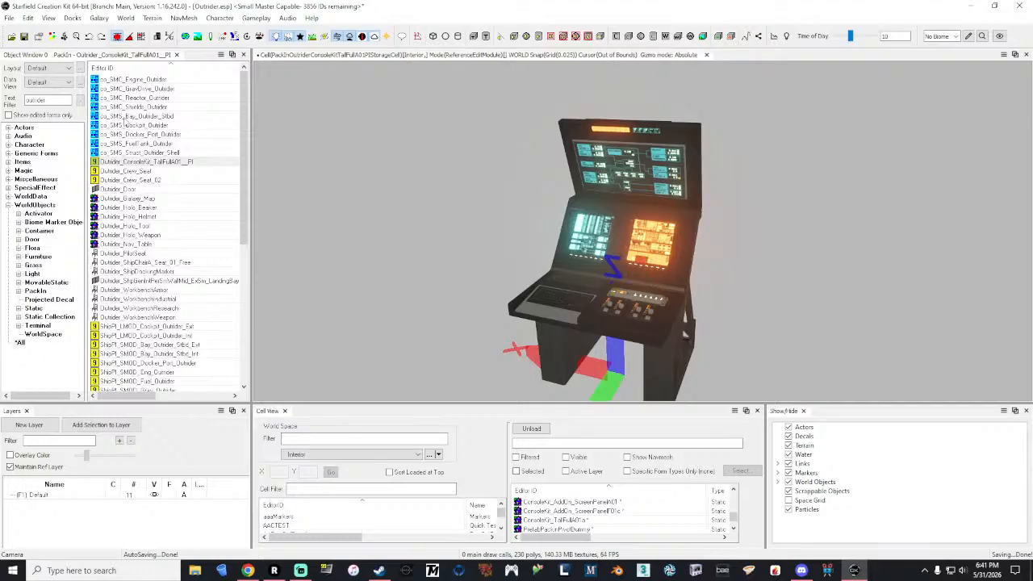
Step: Load the ShipPI_LMOD_Cockpit_Outrider_Int pack-in into the render window
drag(244, 125, 245, 200)
double_click(184, 189)
click(112, 165)
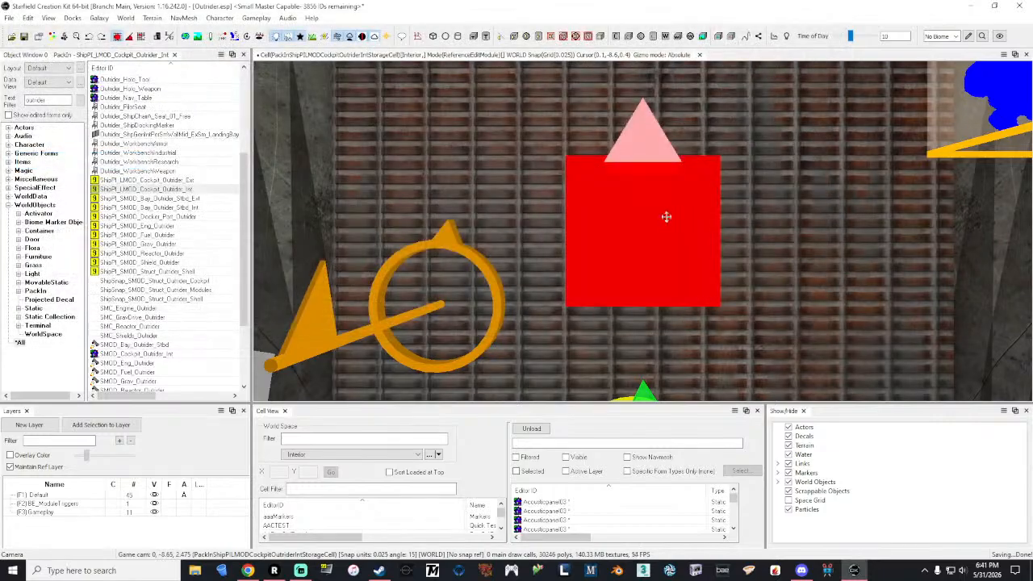
click(666, 217)
Step: Locate and select the lone Outrider_Crew_Seat_02 by the cockpit wall, and hide the markers
key(grave)
key(s)
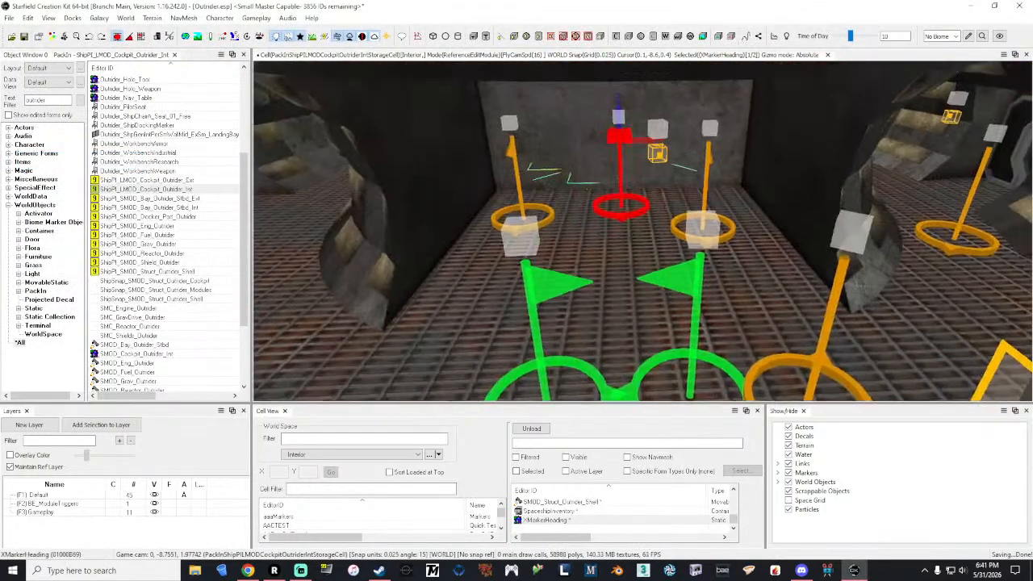
key(w)
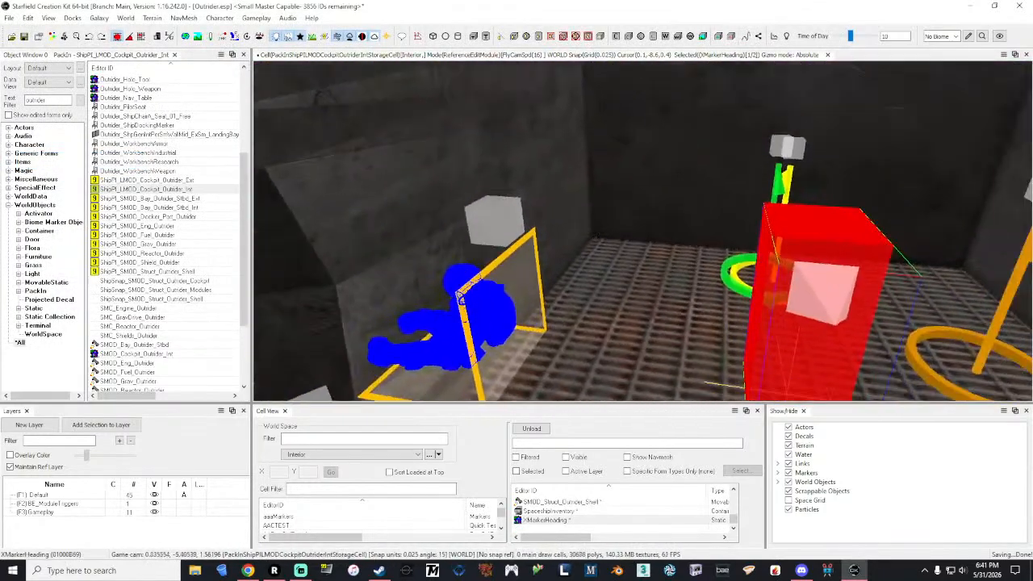
key(w)
key(w)
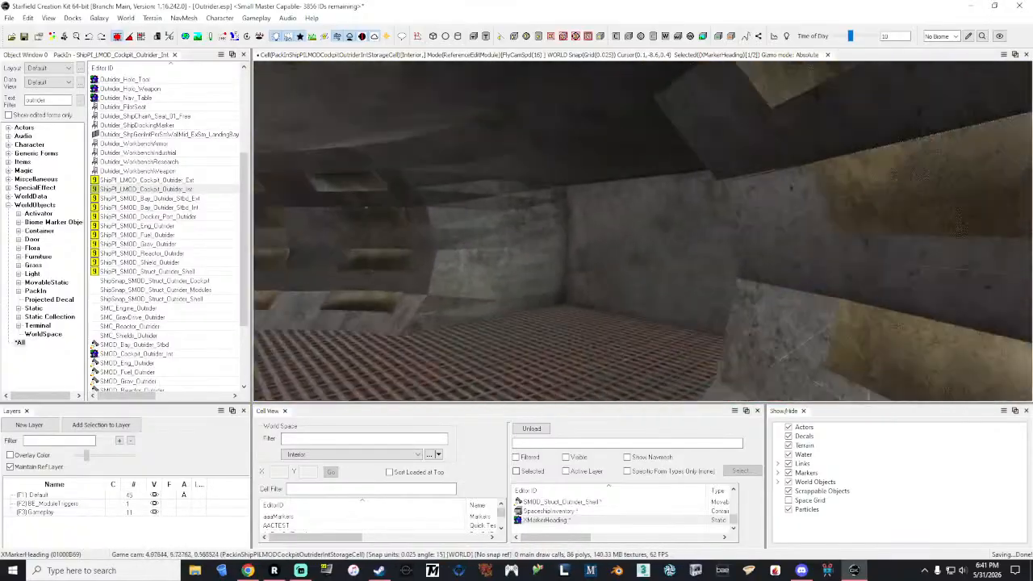
key(w)
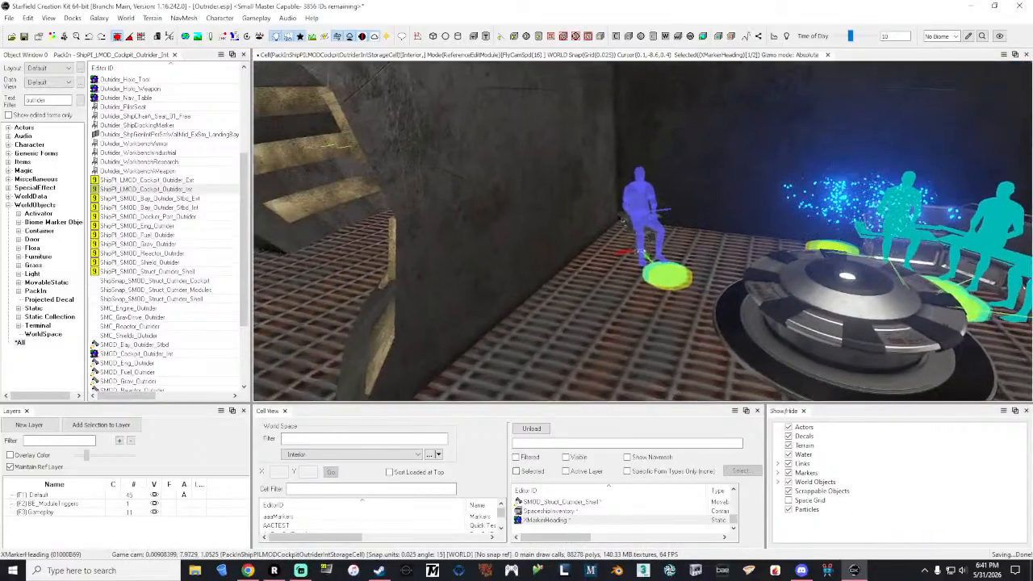
key(w)
click(597, 226)
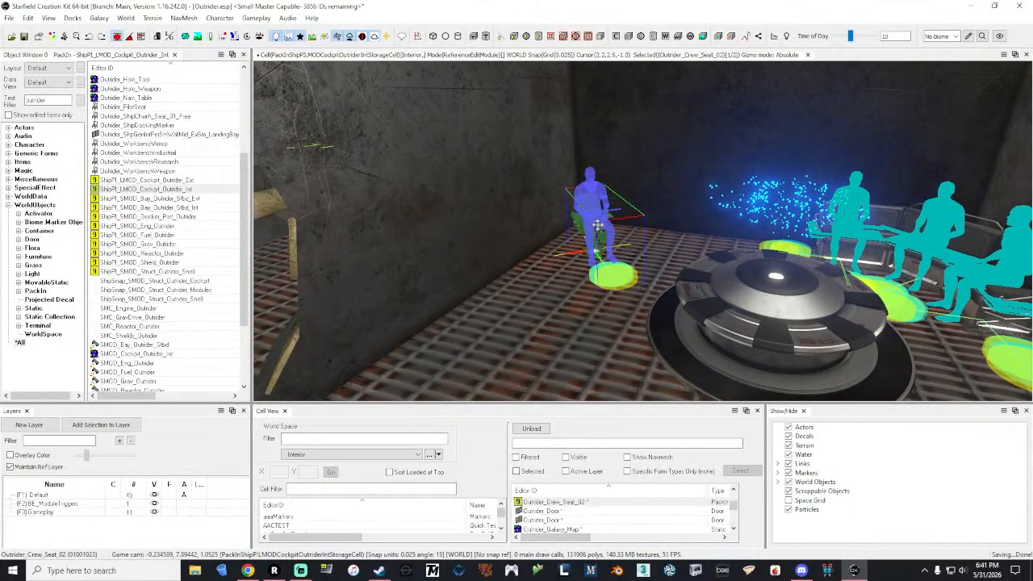
key(m)
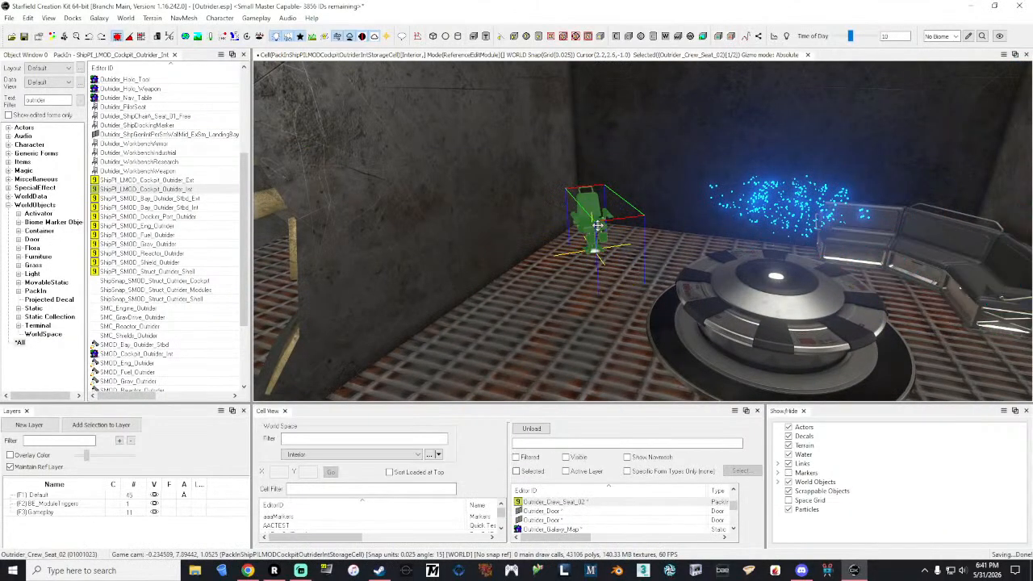
Step: Place the Outrider_ConsoleKit_TallFullA01__PI pack-in on the cockpit floor between the lone crew seat and the round holo table
shift+middle_drag(598, 230, 592, 252)
drag(591, 251, 452, 313)
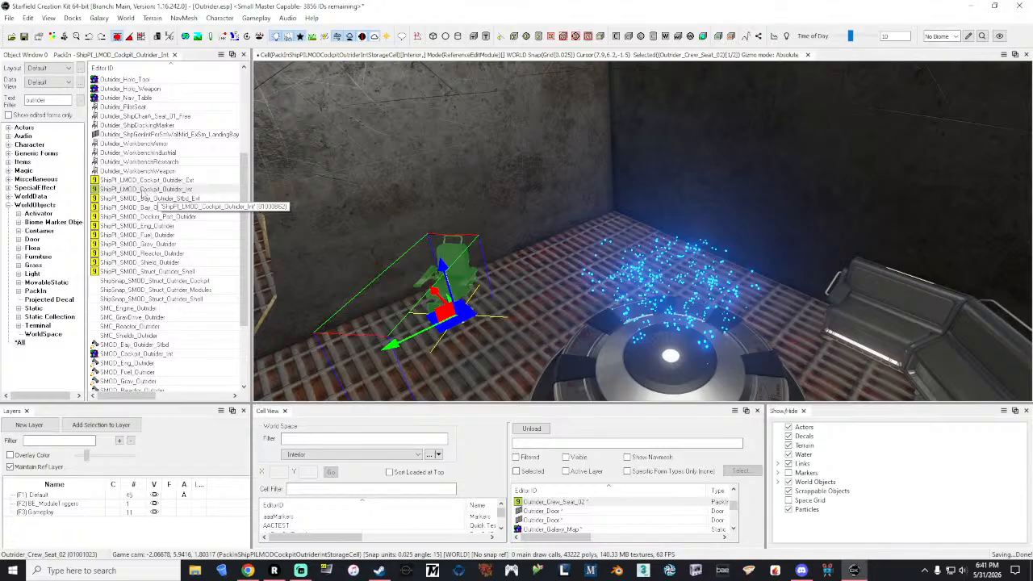
scroll(148, 218, up, 5)
drag(145, 161, 605, 251)
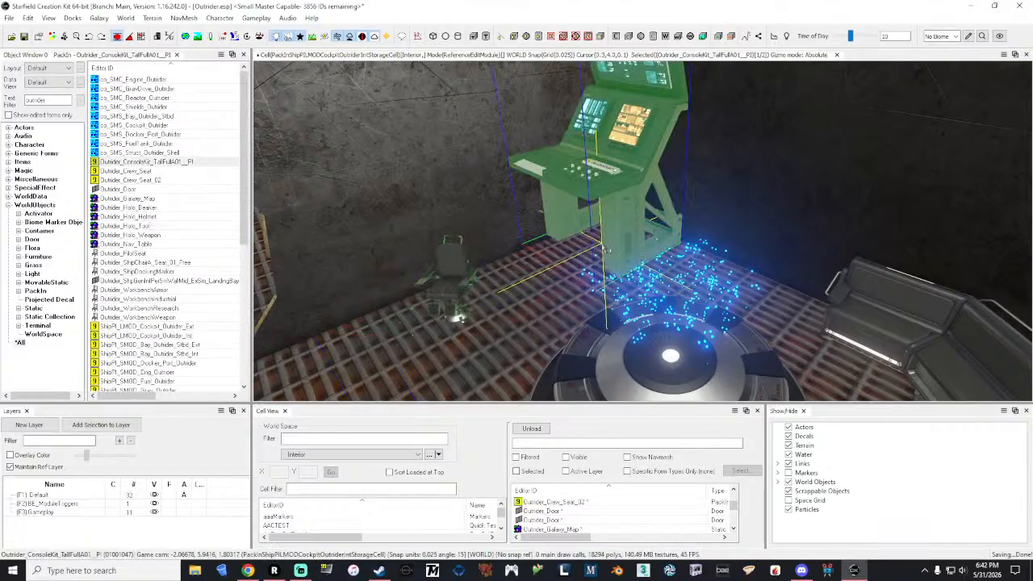
Step: Delete the placed console and add a fresh Outrider_ConsoleKit_TallFullA01__PI along the wall beyond the lone crew seat
shift+middle_drag(607, 251, 637, 185)
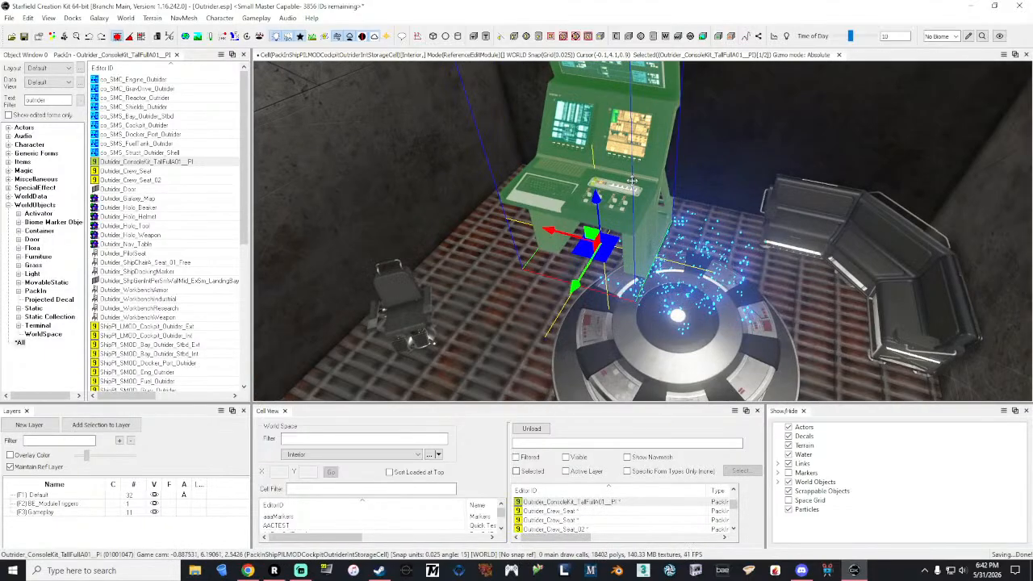
key(Delete)
drag(154, 165, 488, 228)
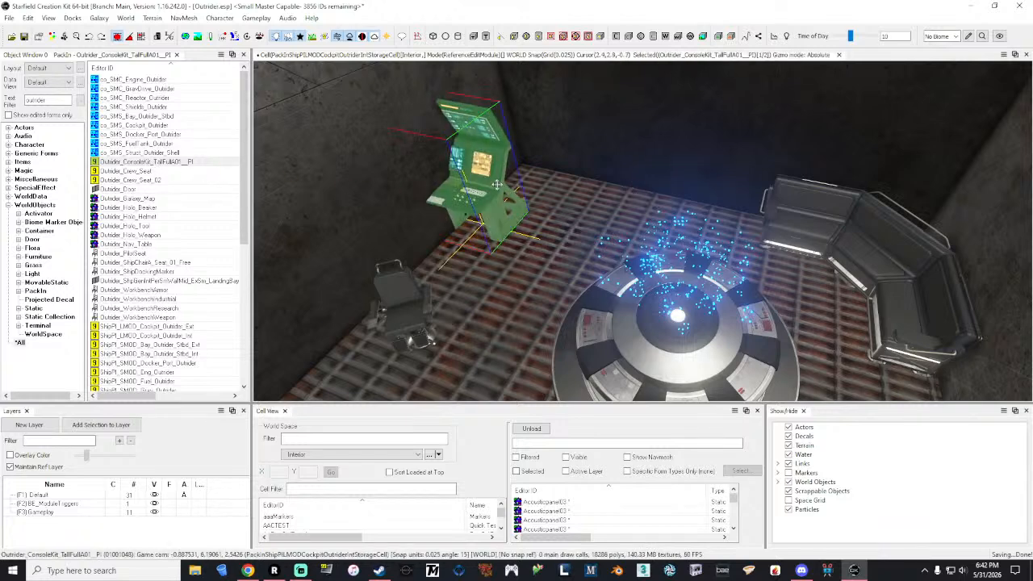
Step: Move the console along the wall into the cockpit corner, in line with the lone crew seat
drag(496, 184, 450, 221)
shift+middle_drag(450, 222, 436, 250)
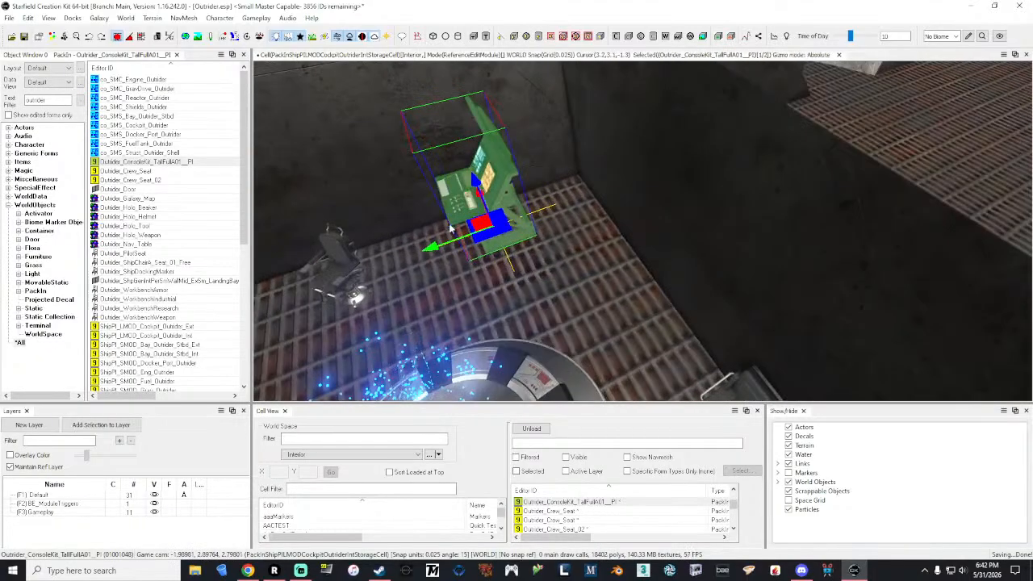
drag(436, 250, 520, 241)
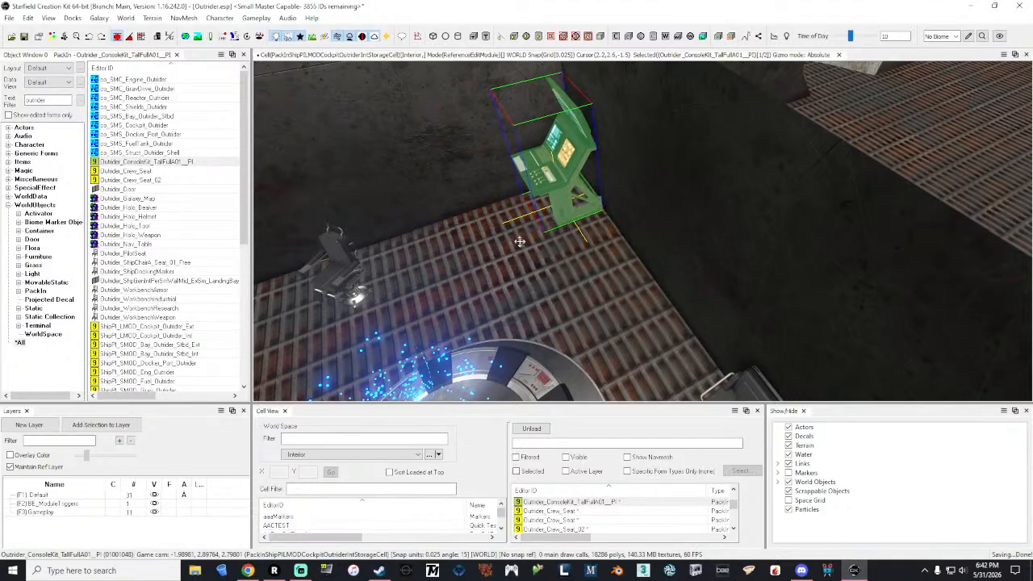
shift+middle_drag(520, 242, 524, 247)
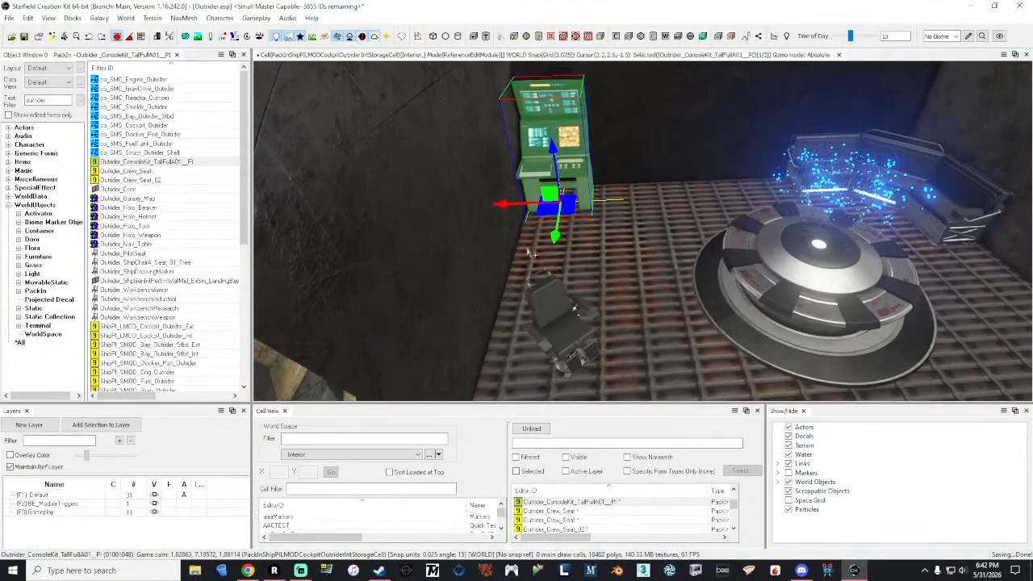
Step: Set the lone Outrider_Crew_Seat_02 reference's Z rotation to 180 and save the reference
click(565, 301)
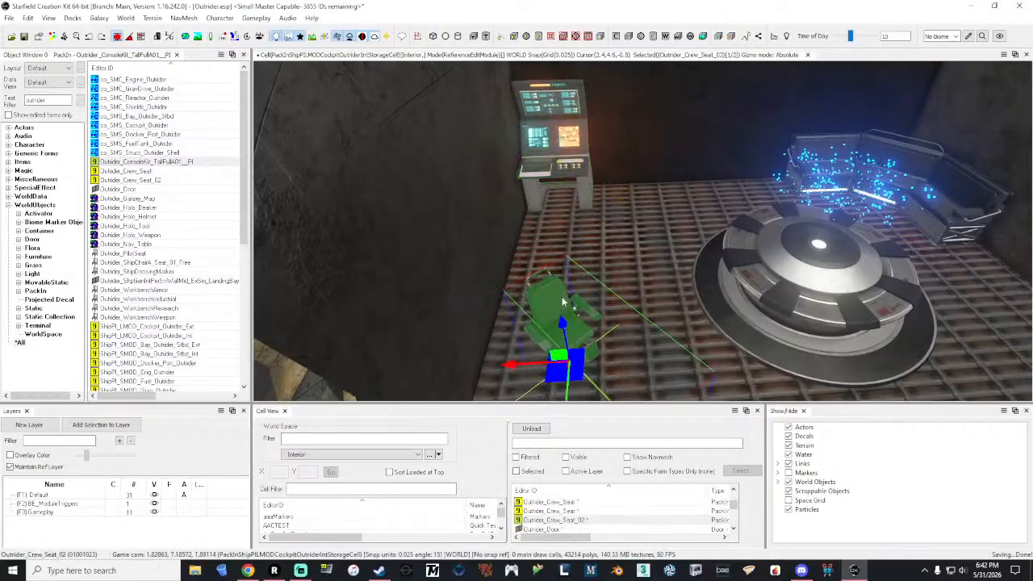
right_click(561, 297)
click(611, 229)
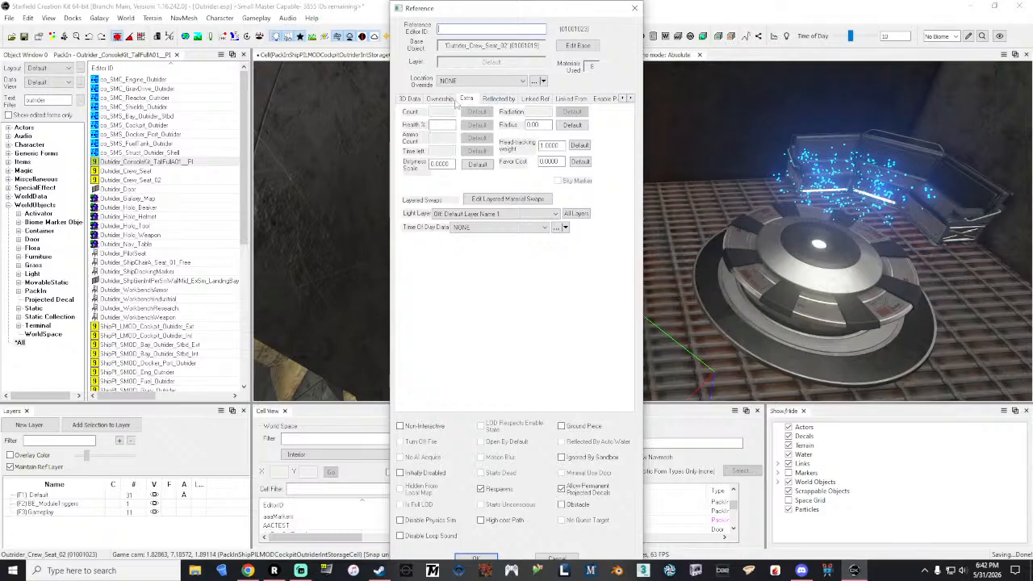
click(410, 99)
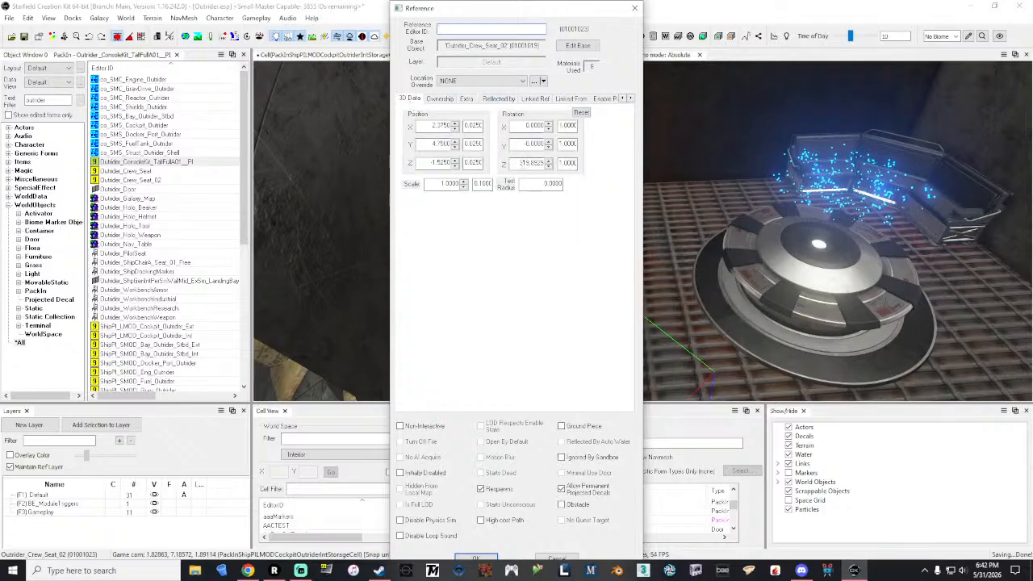
drag(520, 165, 584, 170)
text(0)
drag(536, 11, 278, 51)
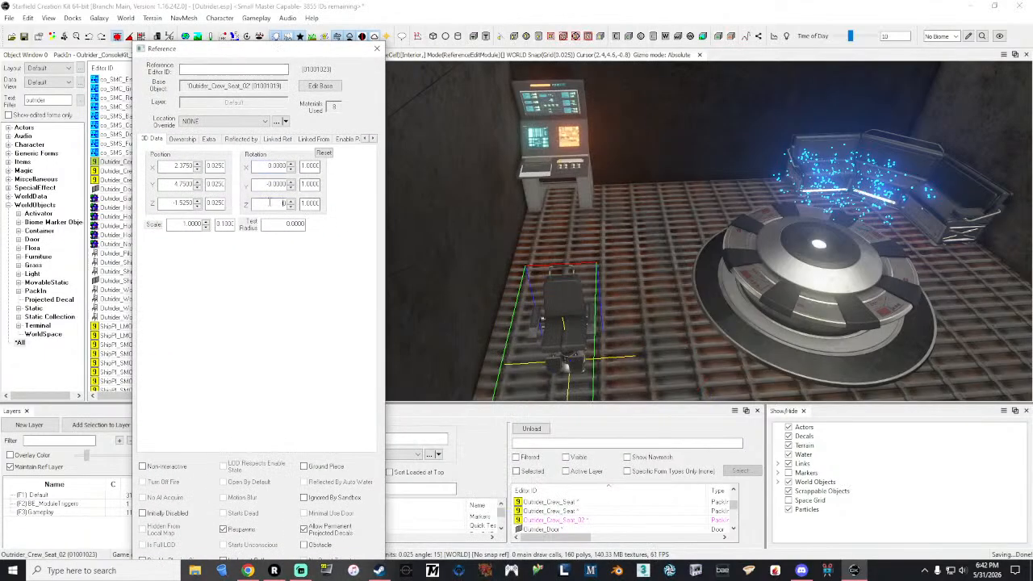
click(273, 188)
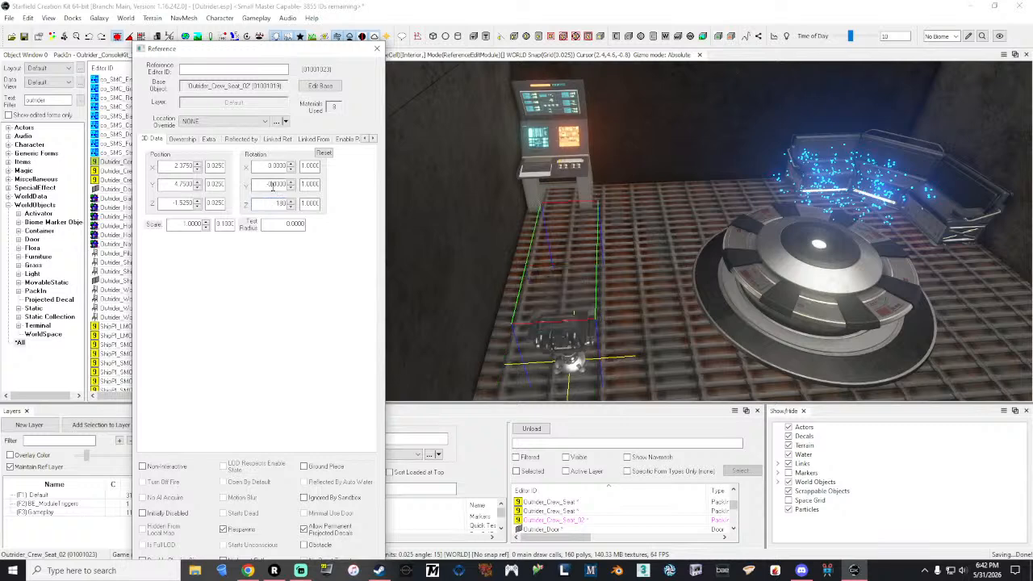
drag(272, 51, 250, 12)
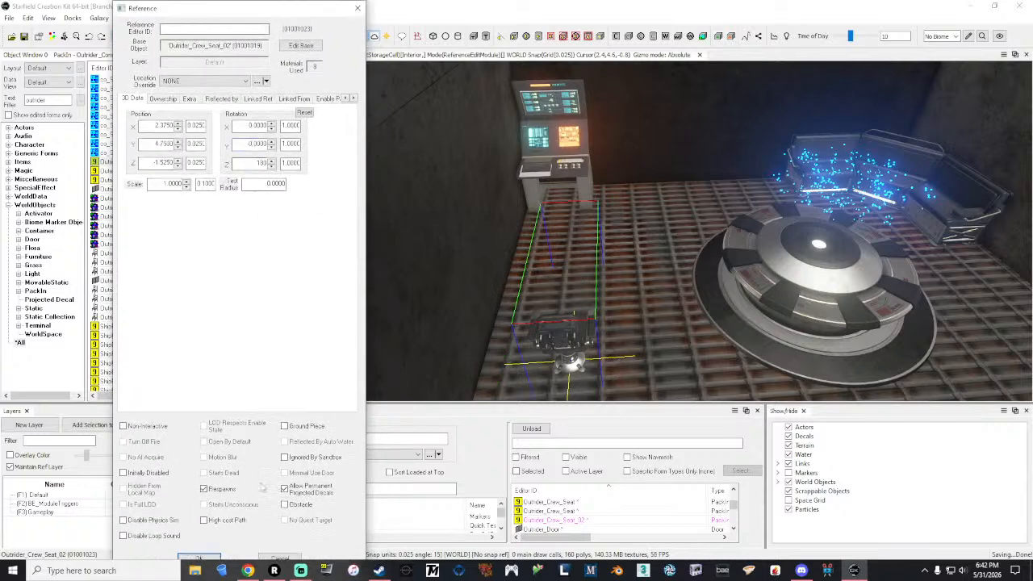
click(198, 557)
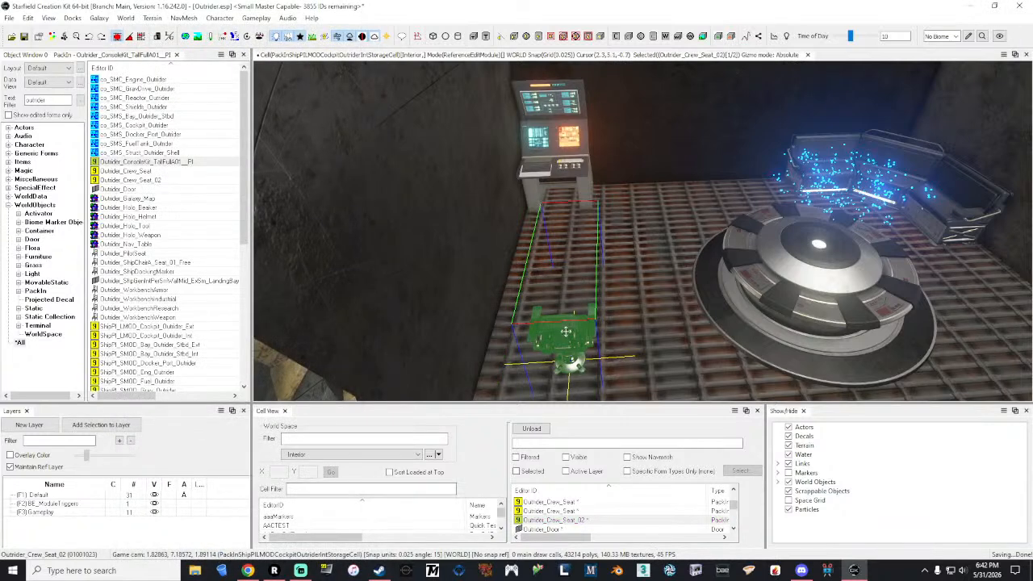
Step: Show the markers, examine the seat's sitting position relative to the console, and check the contents of the Outrider_Crew_Seat_02 pack-in
click(565, 332)
key(m)
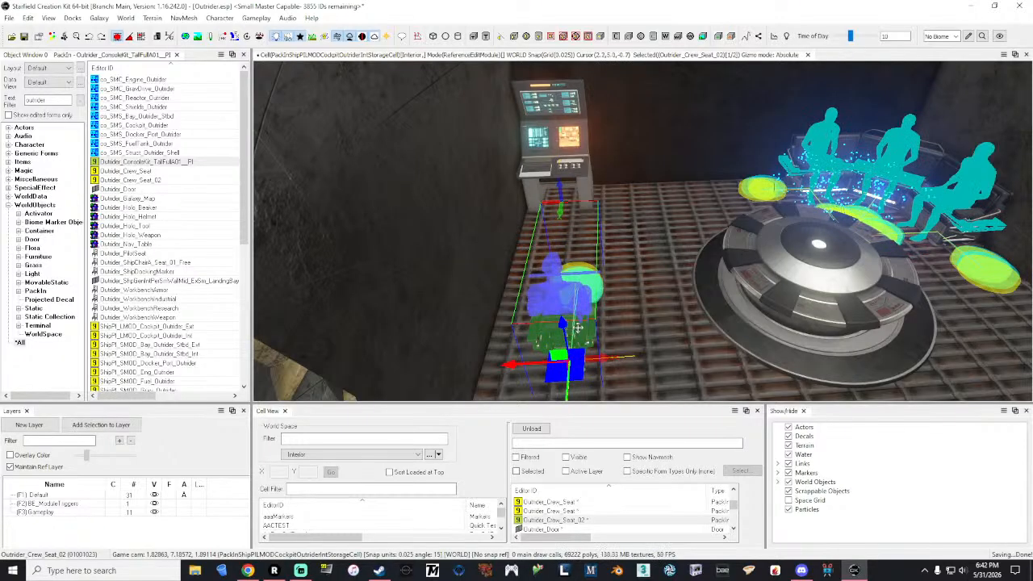
shift+middle_drag(565, 331, 420, 327)
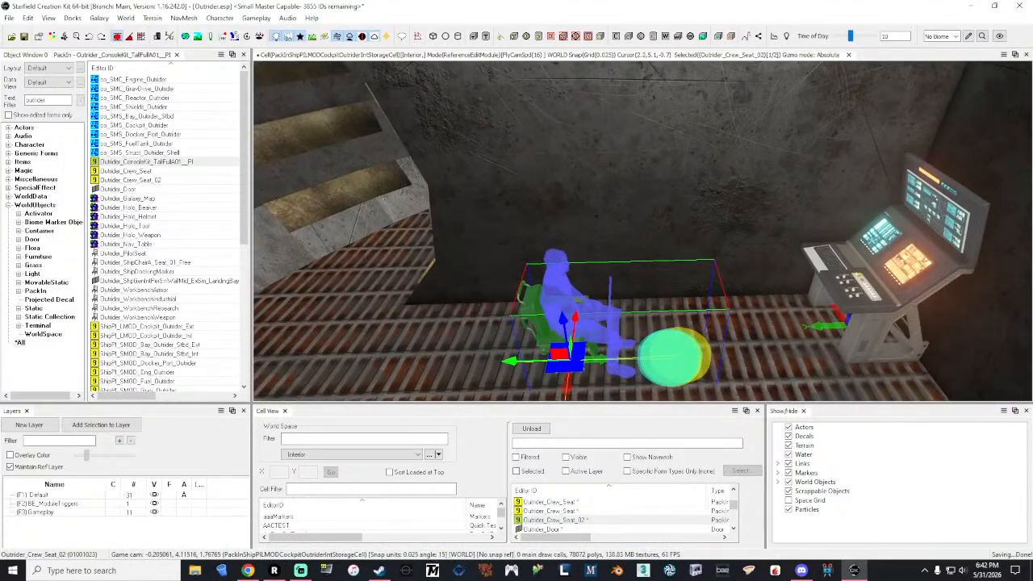
shift+middle_drag(517, 324, 578, 324)
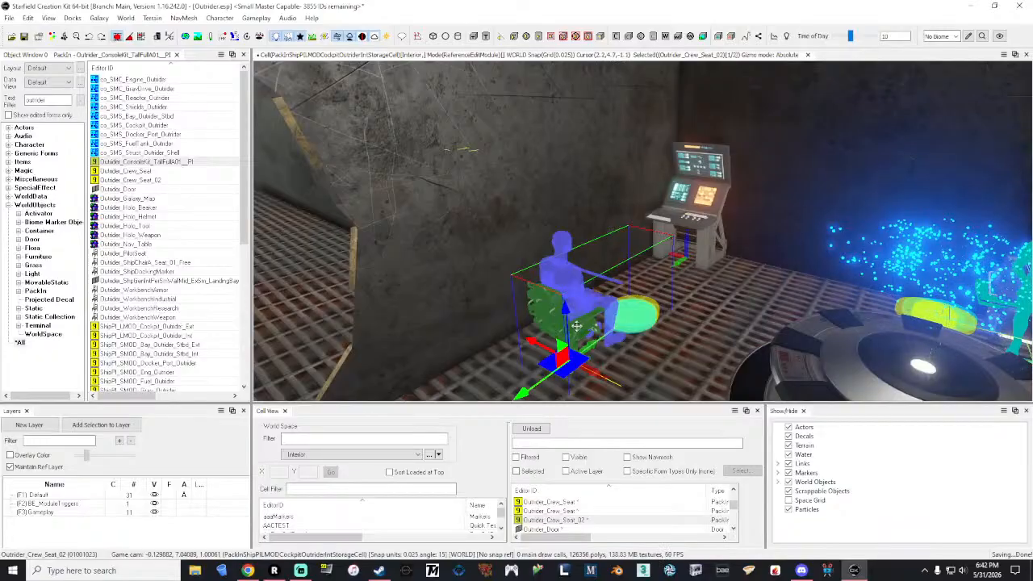
double_click(151, 180)
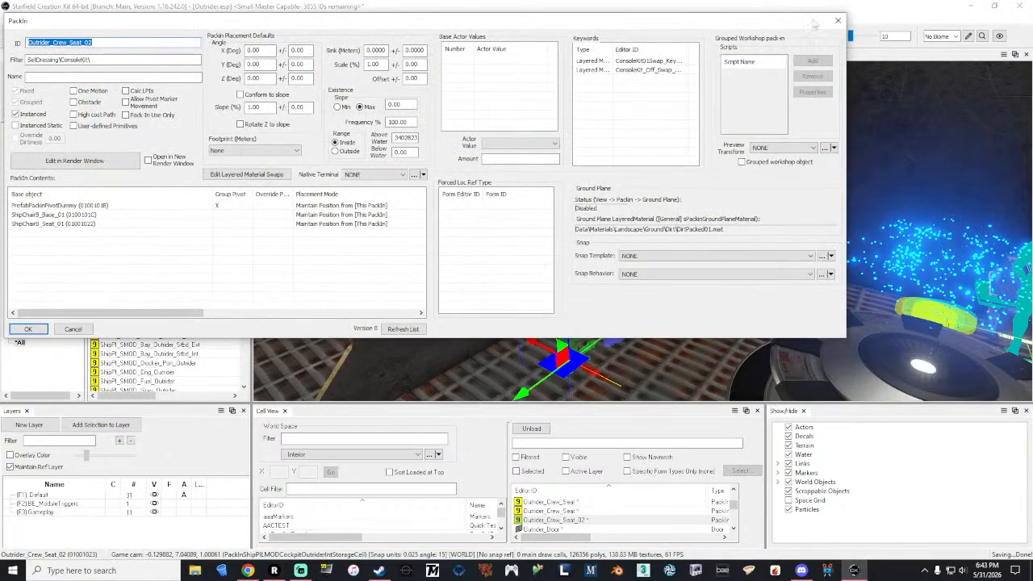
click(838, 19)
mouse_move(586, 323)
right_down()
mouse_move(726, 319)
mouse_move(500, 322)
mouse_move(540, 335)
mouse_move(323, 327)
mouse_move(839, 343)
mouse_move(588, 328)
right_up()
key(s)
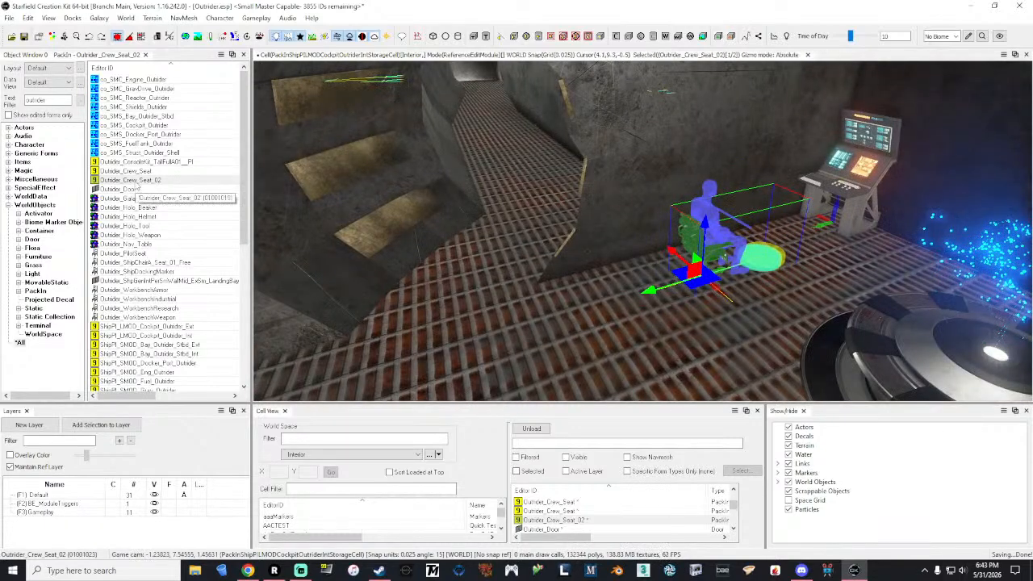
Step: Duplicate the Outrider_Crew_Seat_02 pack-in under the name Outrider_Crew_Seat_03
click(137, 180)
right_click(151, 181)
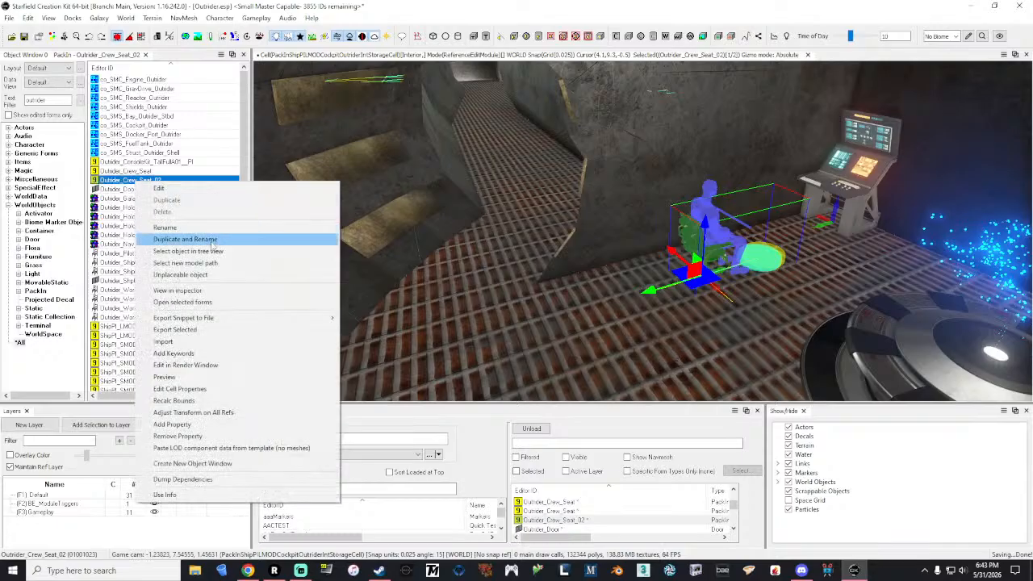
click(213, 242)
click(120, 98)
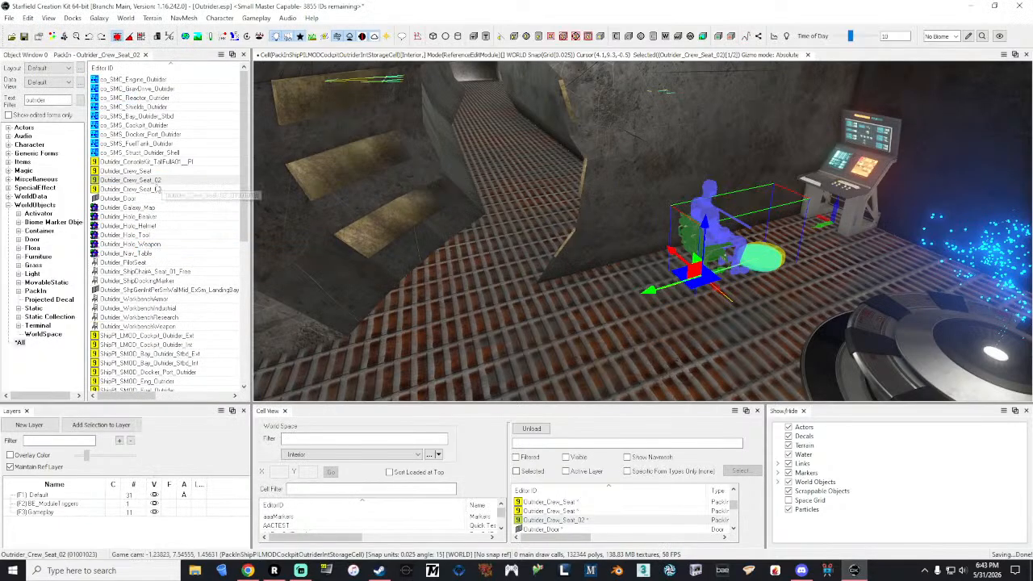
Step: Load the Outrider_Crew_Seat_03 pack-in for editing in the render window and select its ShipChairB_Seat_01
double_click(149, 192)
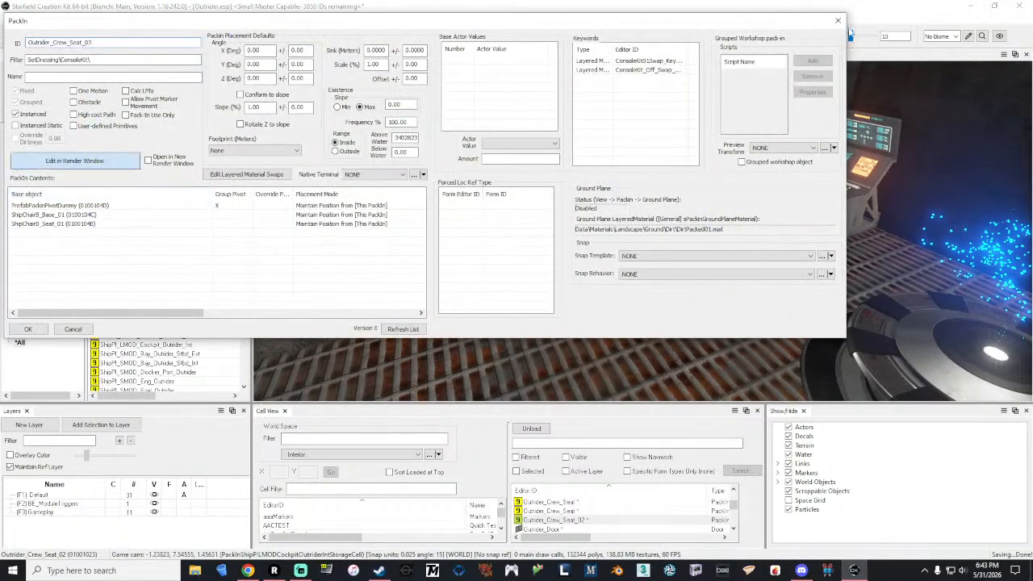
click(75, 160)
click(639, 266)
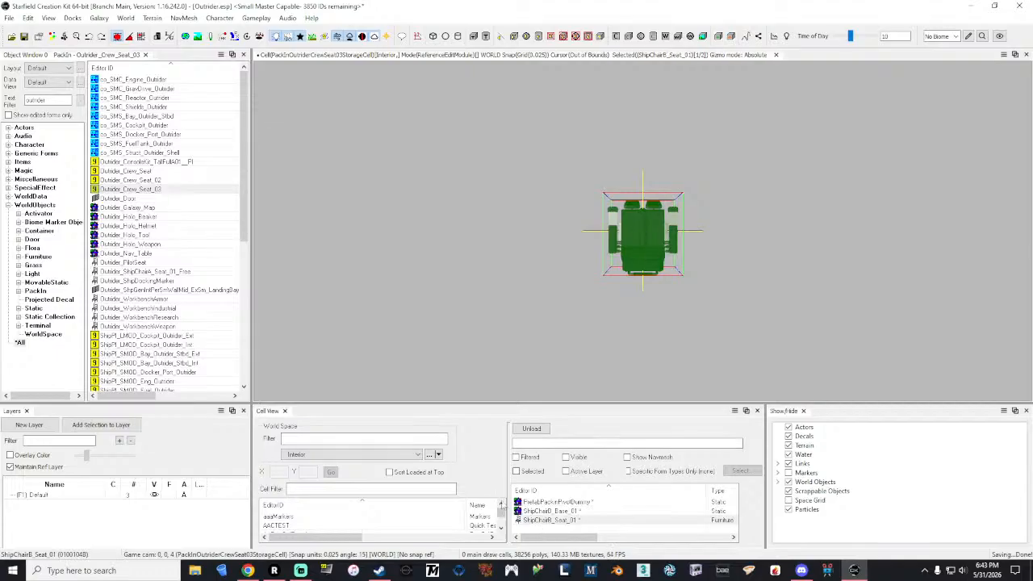
Step: Filter the object list by shipchairb and examine the ShipChairB_Seat_01_Console furniture form
double_click(52, 99)
text(shipchairb)
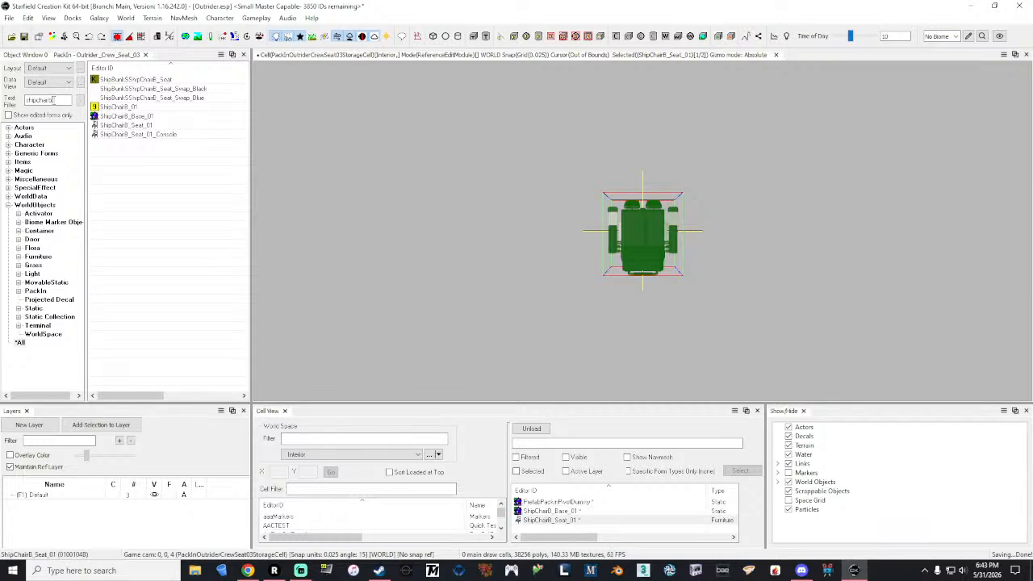
double_click(139, 135)
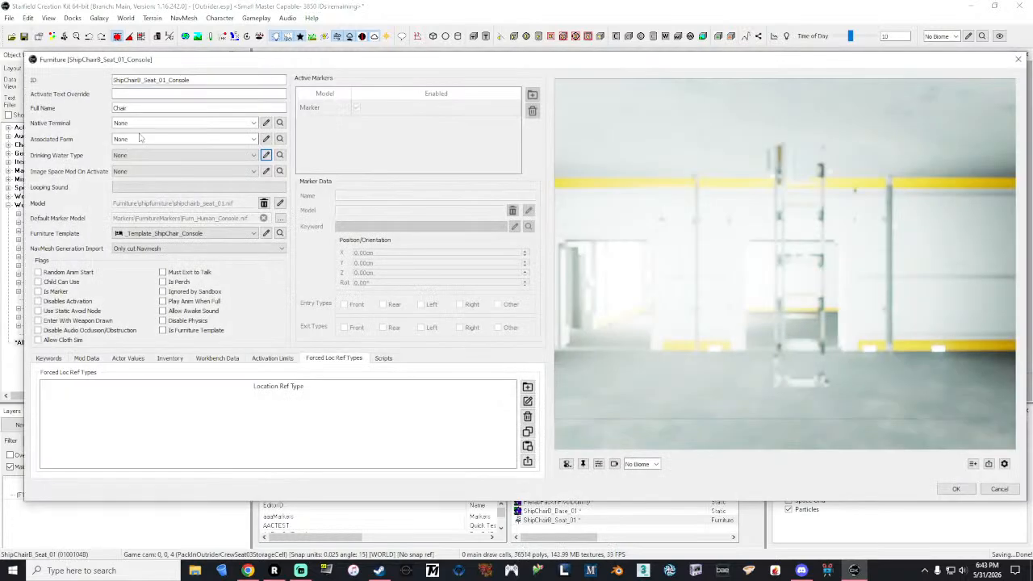
click(1017, 59)
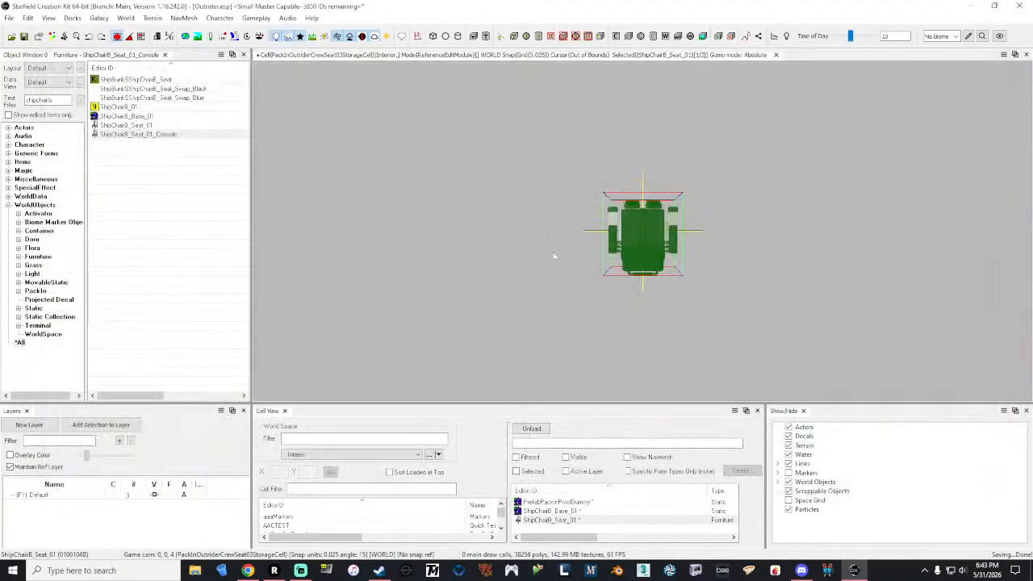
Step: Delete ShipChairB_Seat_01 from the pack-in and add ShipChairB_Seat_01_Console in its place
click(657, 346)
click(657, 259)
key(Delete)
drag(134, 137, 541, 269)
Step: Set the ShipChairB_Seat_01_Console reference's X, Y and Z position to 0 and save it
right_click(540, 269)
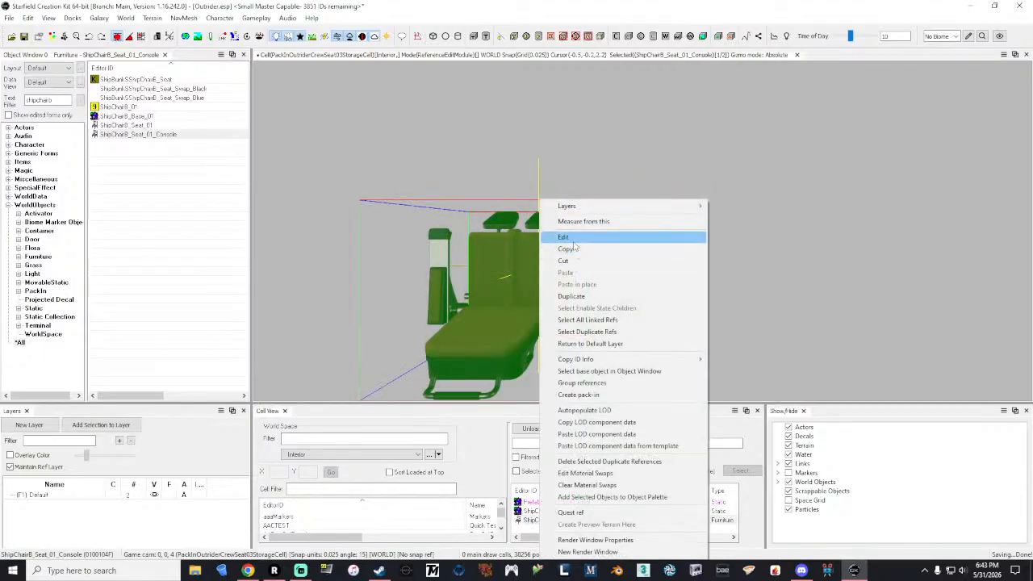
click(572, 238)
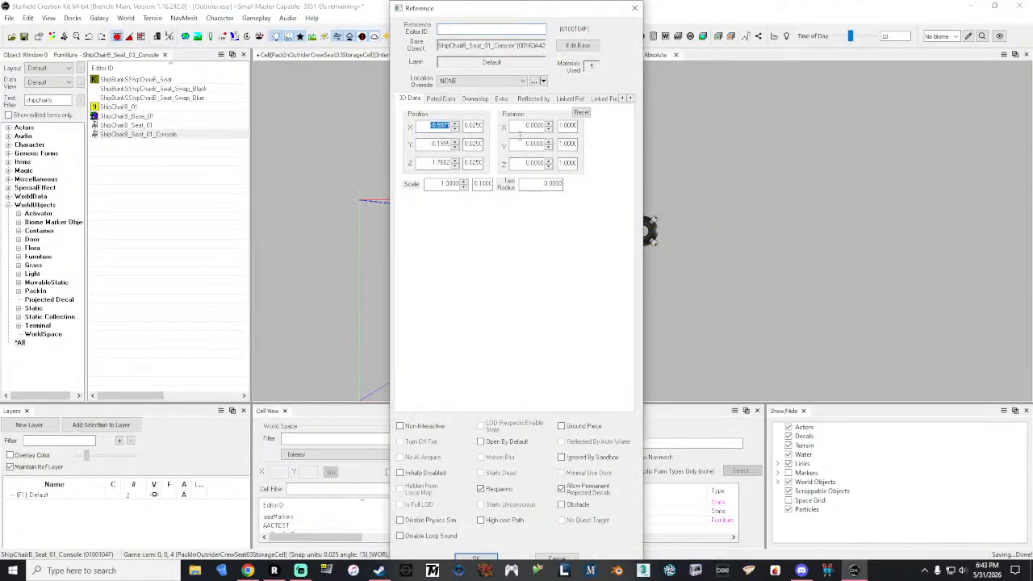
text(0)
key(Tab)
text(0)
key(Tab)
text(0)
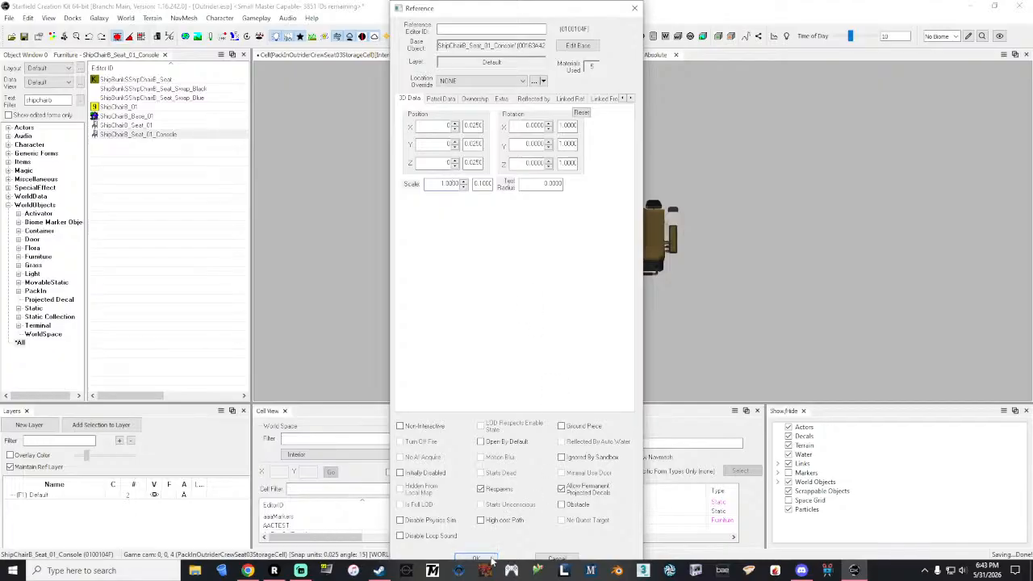
click(476, 559)
Step: Open the layered material swap selection for the ShipChairB_Seat_01_Console reference
right_click(644, 238)
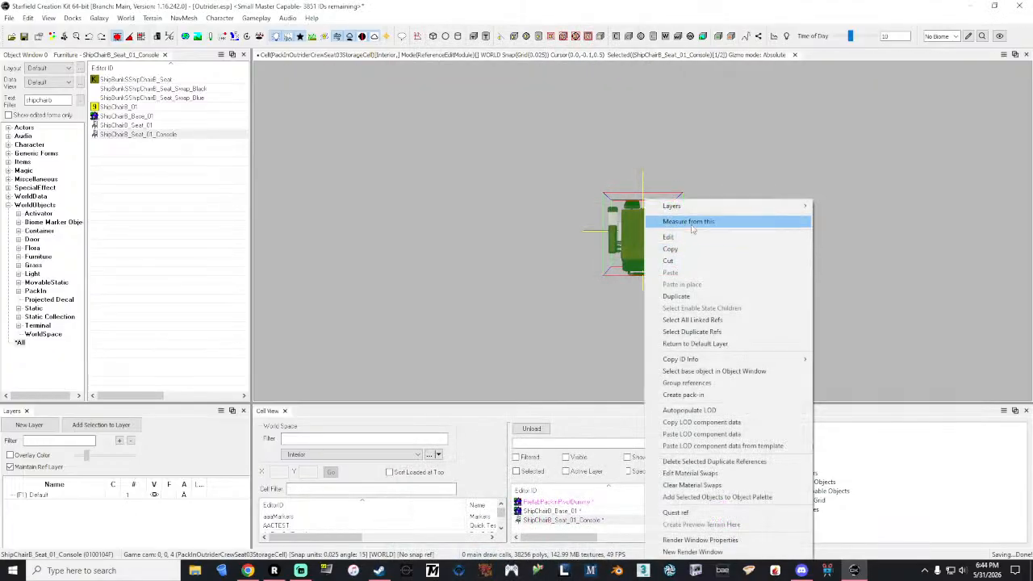
click(686, 236)
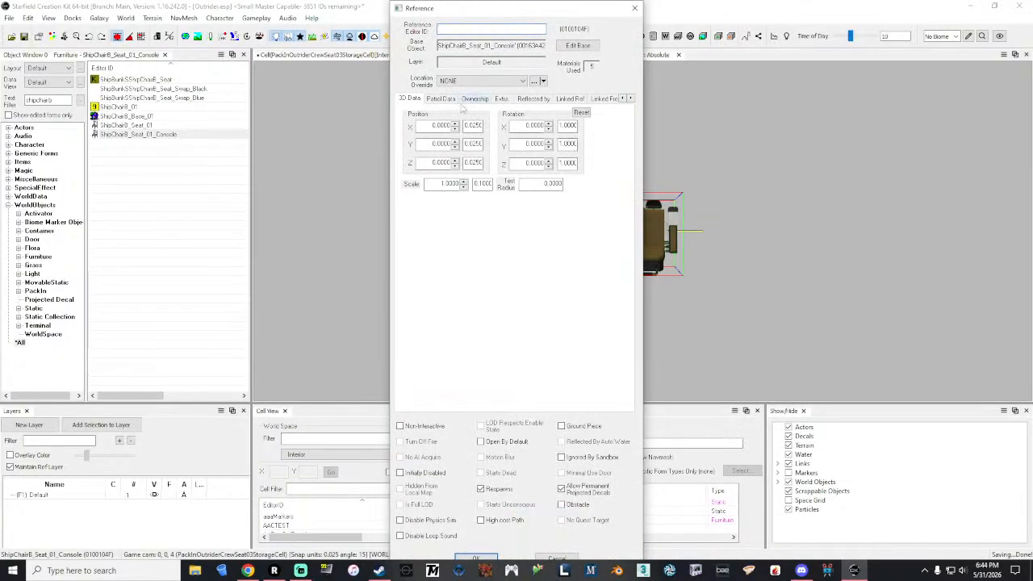
click(502, 98)
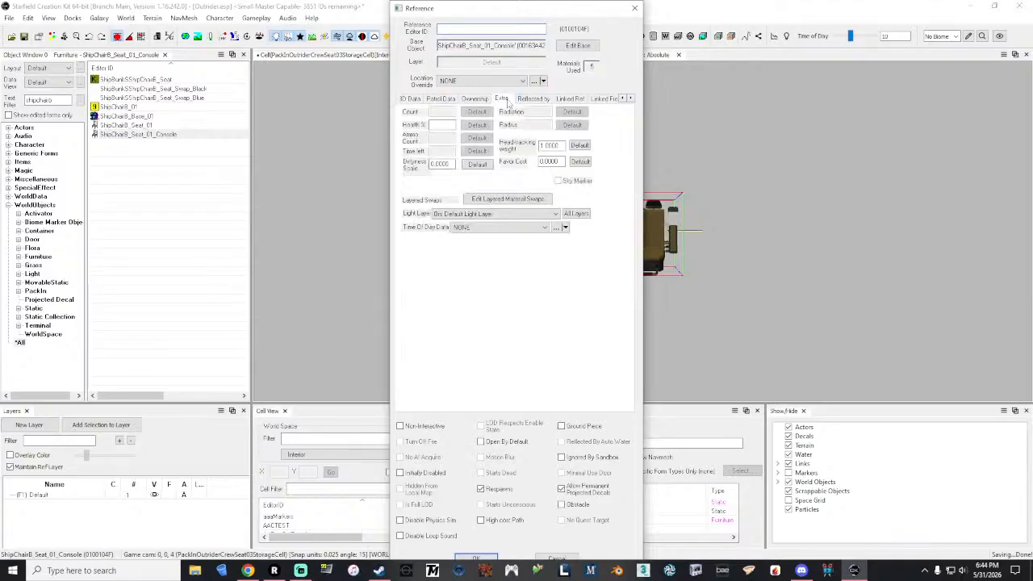
click(515, 200)
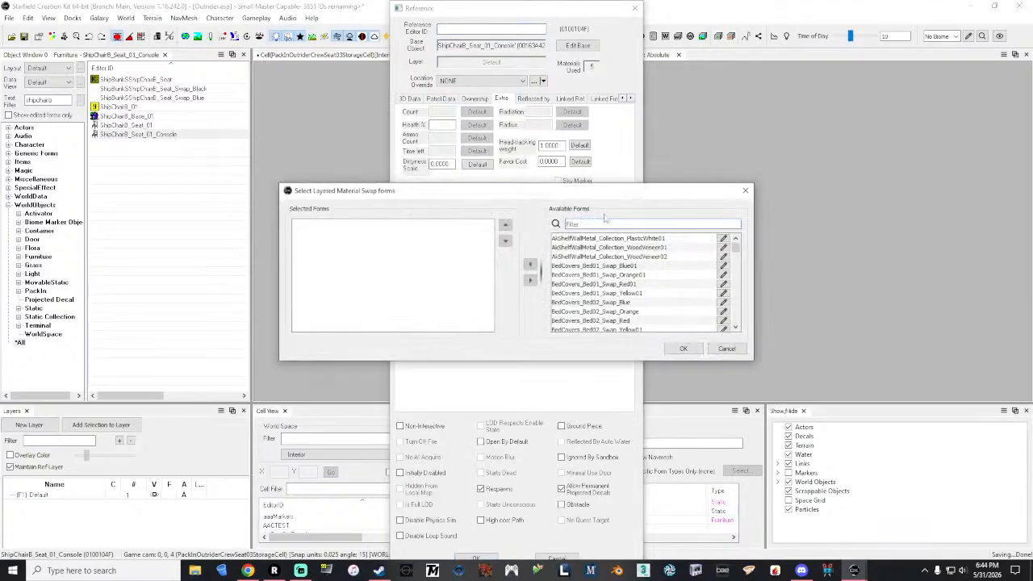
Step: Examine the available layered material swap forms for the ShipChairB_Seat_01_Console reference, then leave its properties without adding one
scroll(671, 277, down, 8)
scroll(671, 278, down, 10)
scroll(671, 277, down, 2)
scroll(671, 277, up, 3)
scroll(671, 278, down, 1)
scroll(670, 277, down, 10)
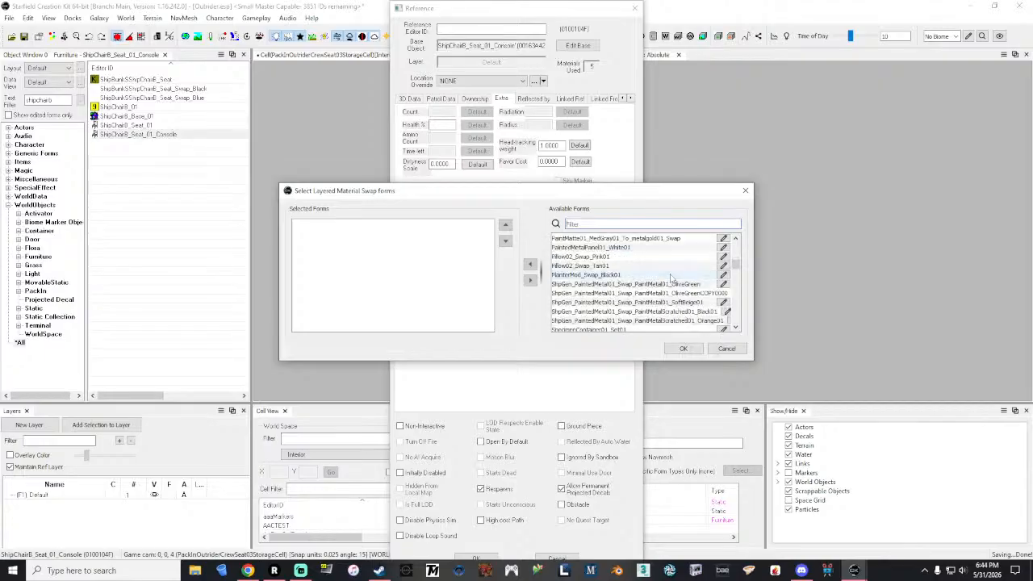
scroll(670, 278, down, 2)
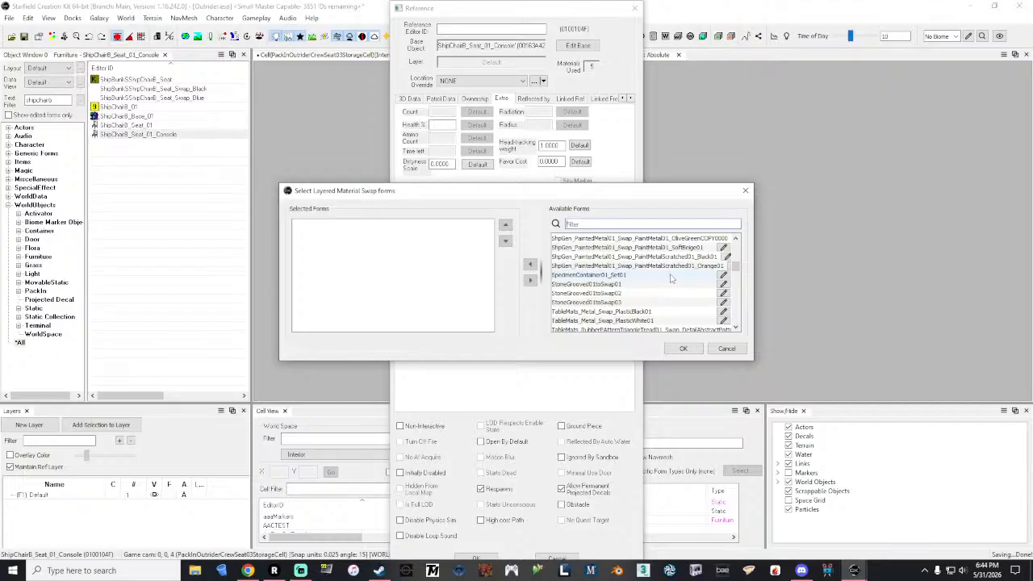
scroll(671, 278, down, 8)
scroll(671, 278, down, 12)
scroll(670, 278, down, 3)
scroll(671, 278, up, 3)
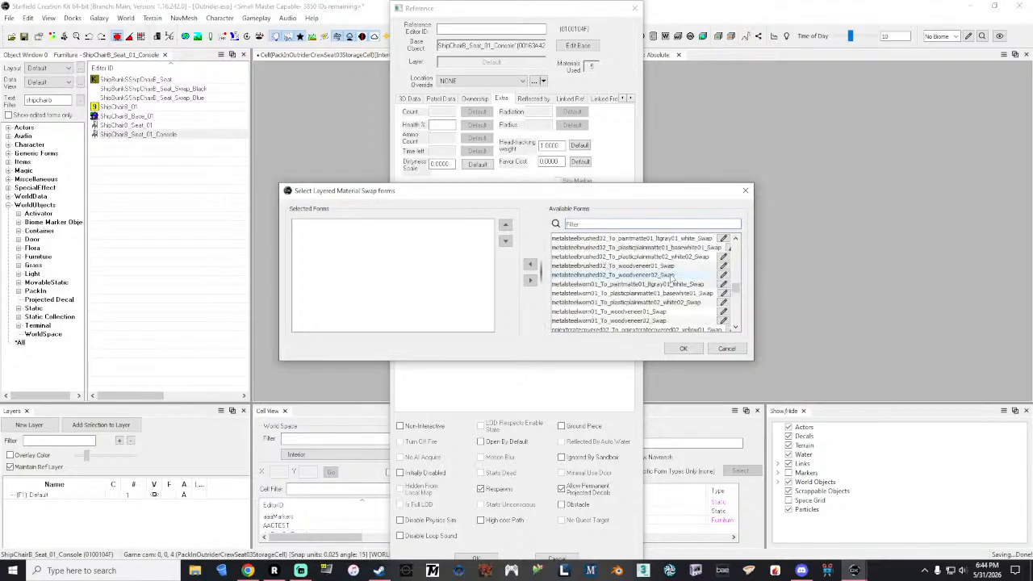
scroll(671, 277, down, 1)
scroll(671, 278, down, 1)
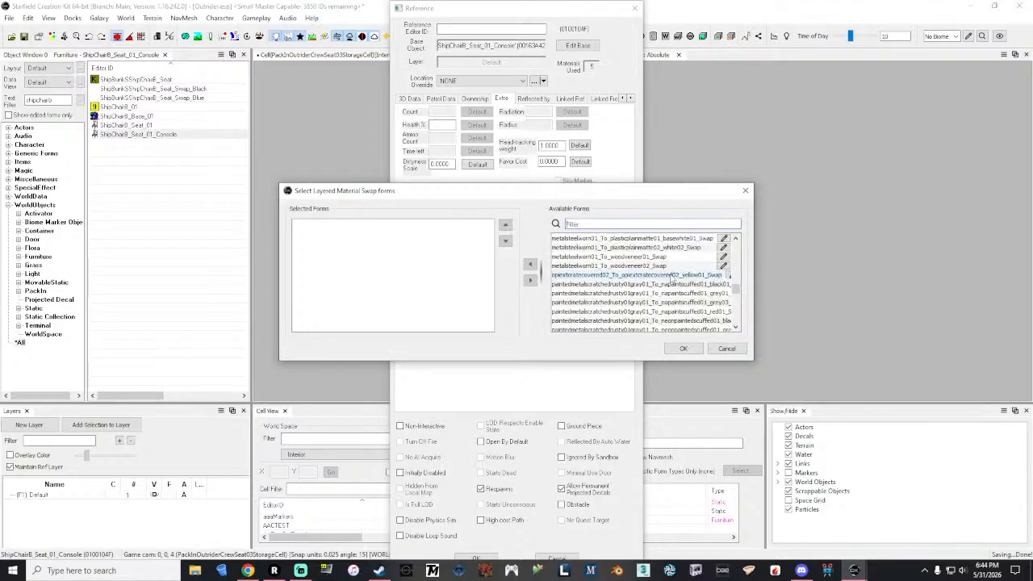
click(726, 348)
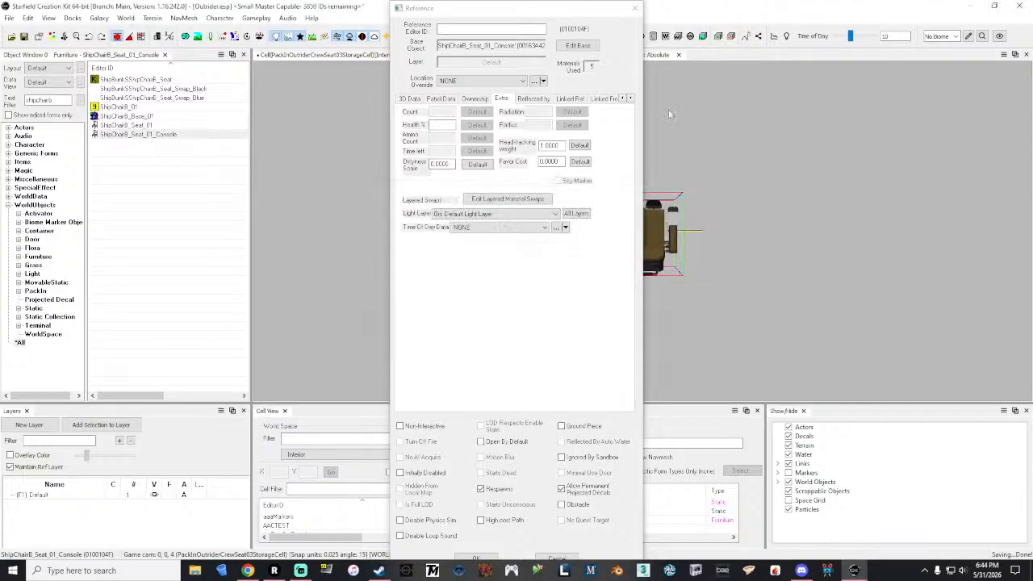
click(635, 11)
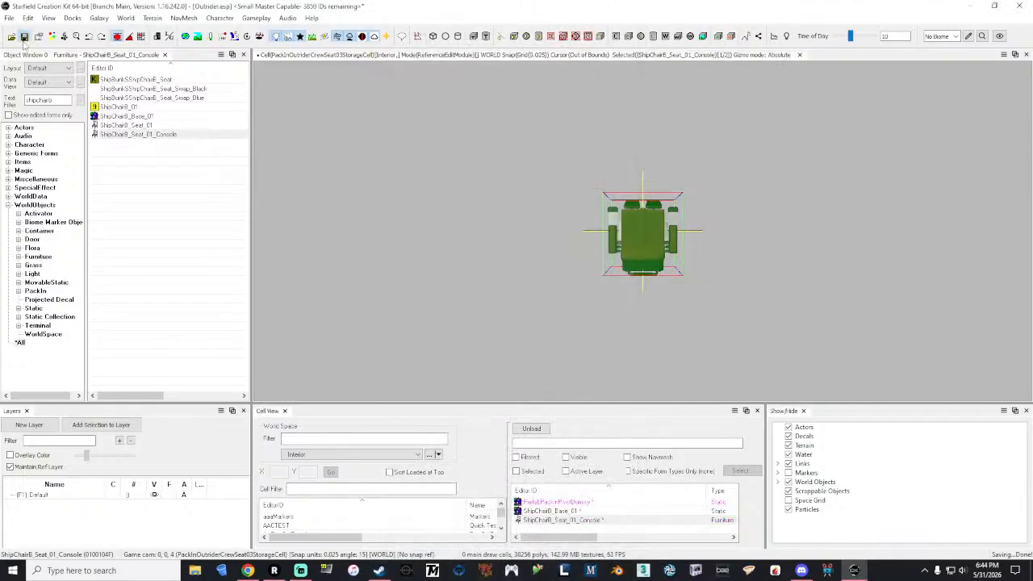
Step: Filter the object list by outrider, load the Outrider_Crew_Seat_02 pack-in for editing and inspect its seat's layered material swaps
double_click(64, 100)
text(outrider)
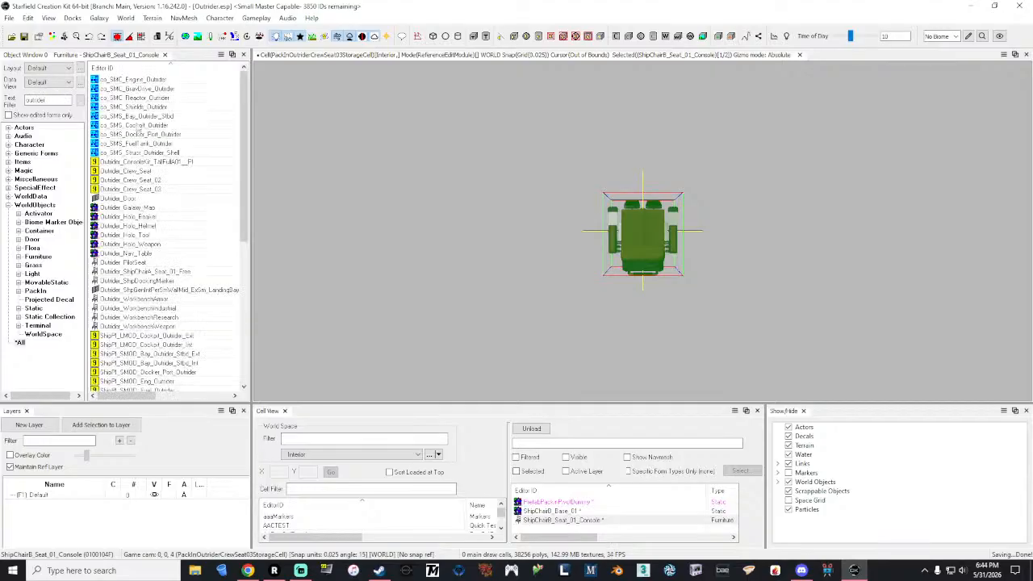
double_click(155, 180)
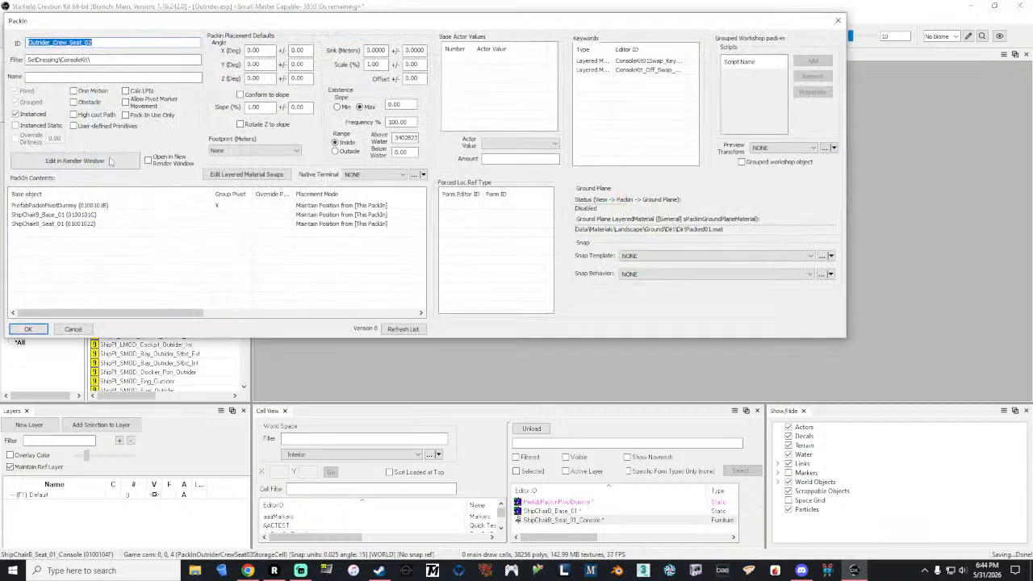
click(838, 20)
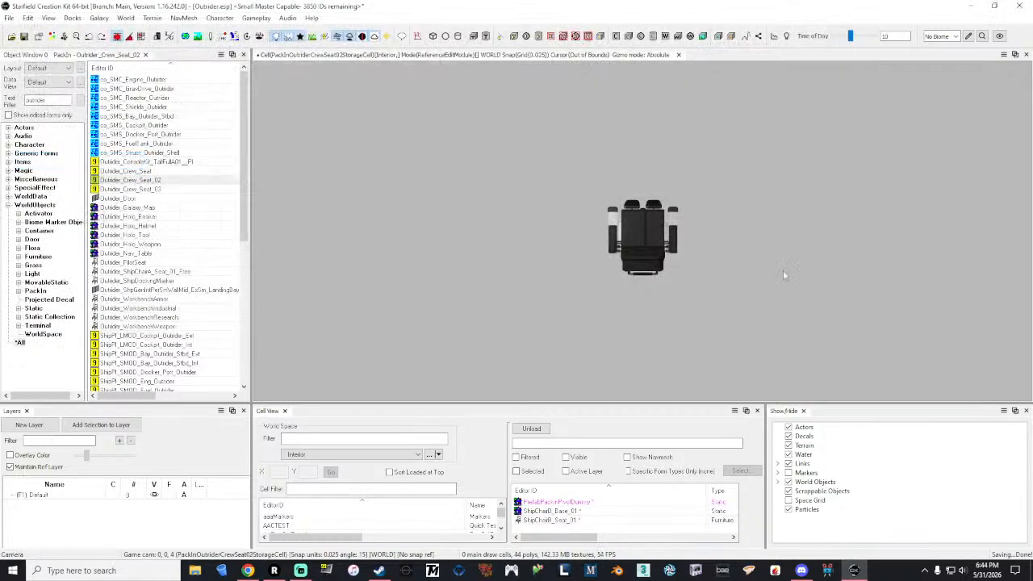
click(643, 230)
right_click(642, 232)
click(672, 234)
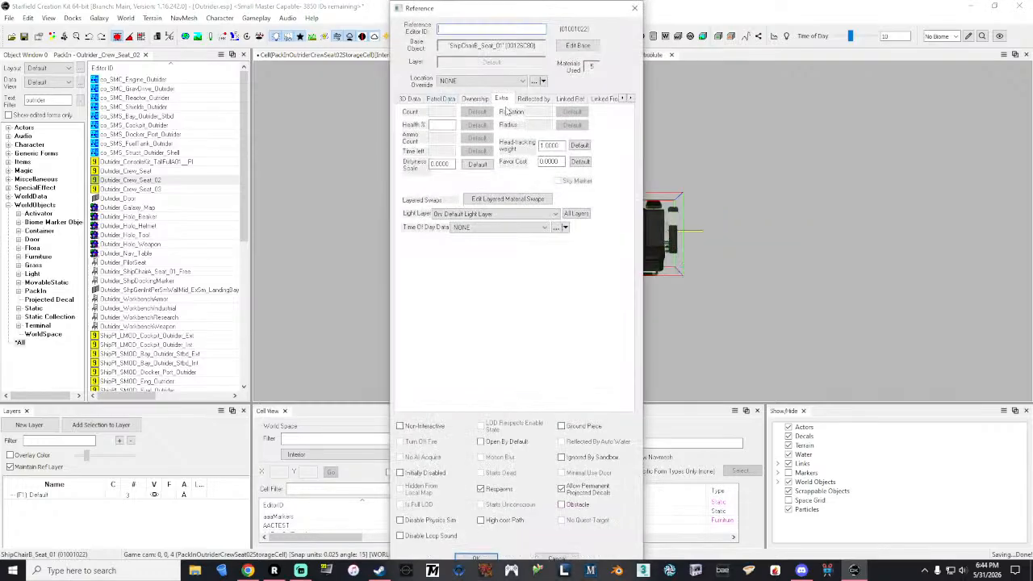
click(510, 199)
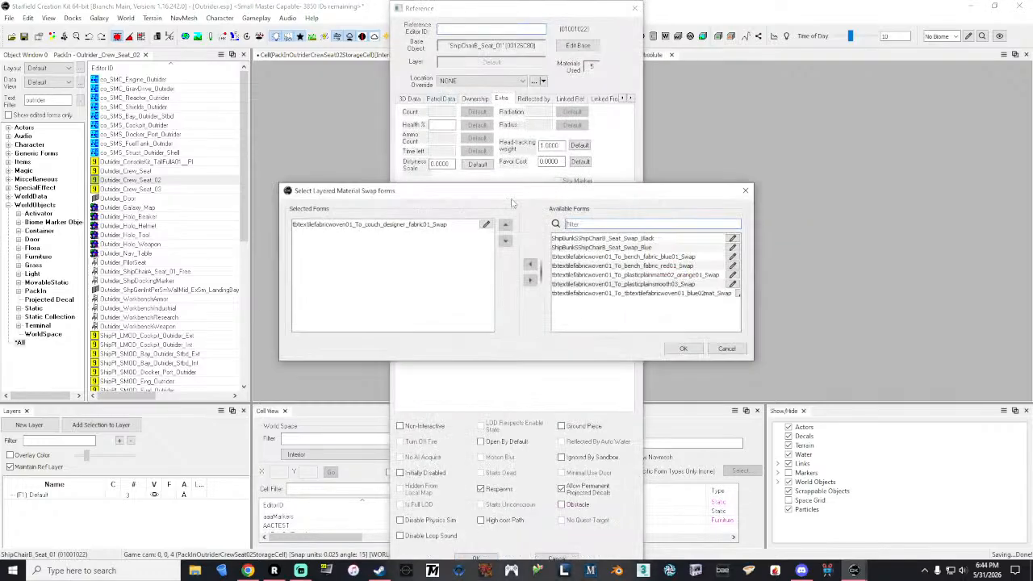
click(745, 191)
click(634, 8)
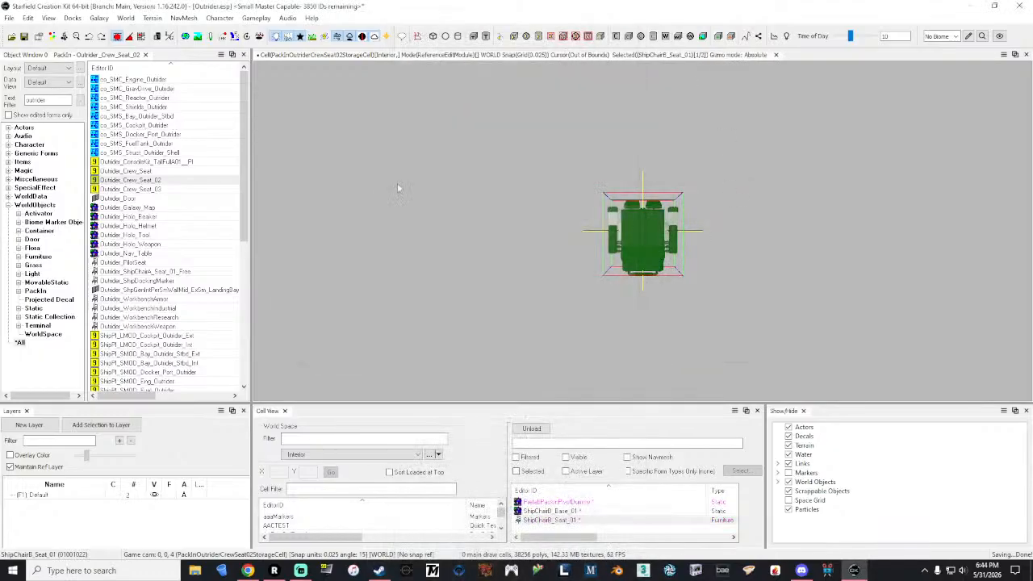
Step: Load Outrider_Crew_Seat_03 for editing and search the console seat's available layered material swaps for the fabric swap used on Outrider_Crew_Seat_02
double_click(144, 189)
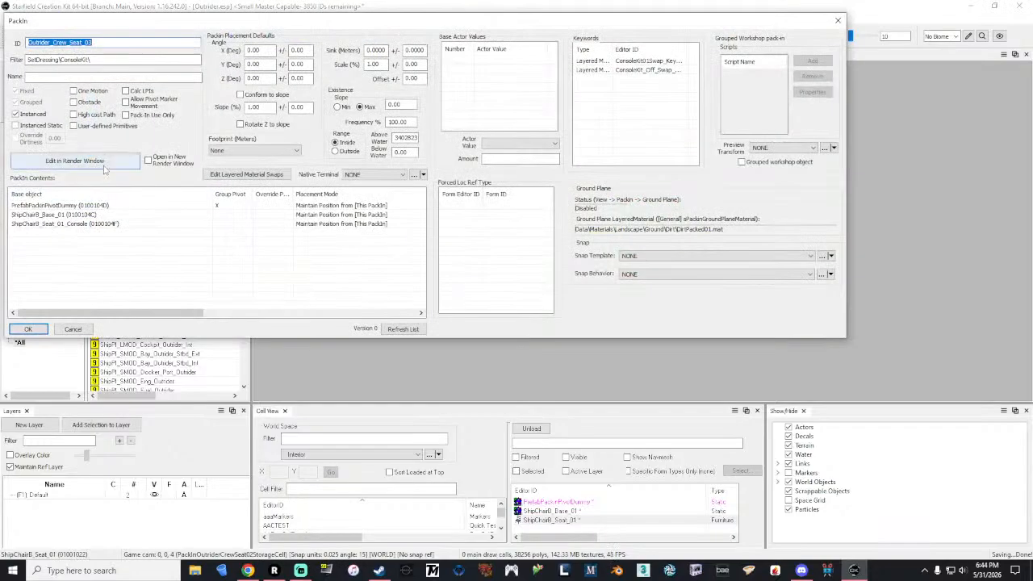
click(838, 21)
click(634, 234)
right_click(644, 202)
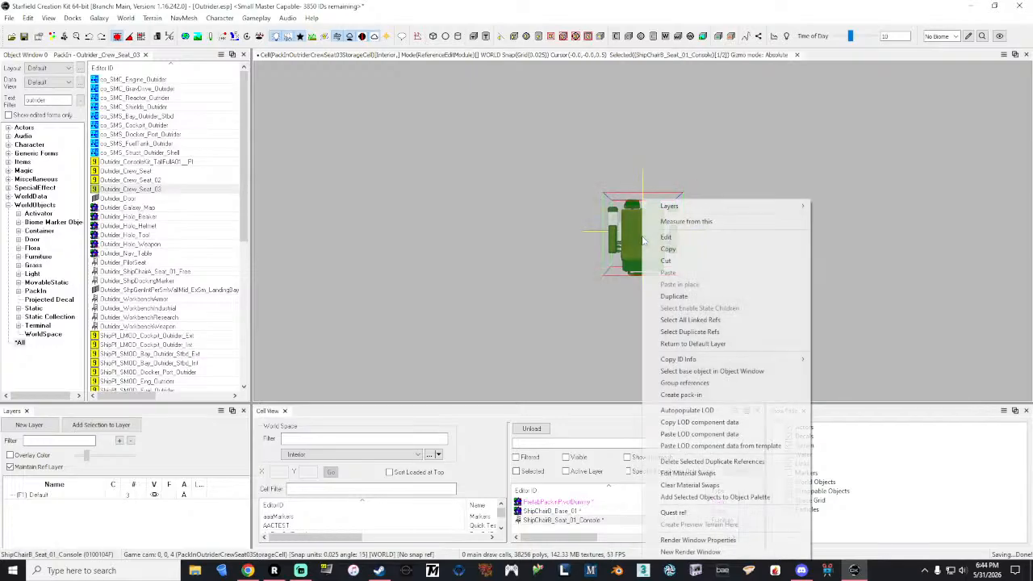
click(665, 238)
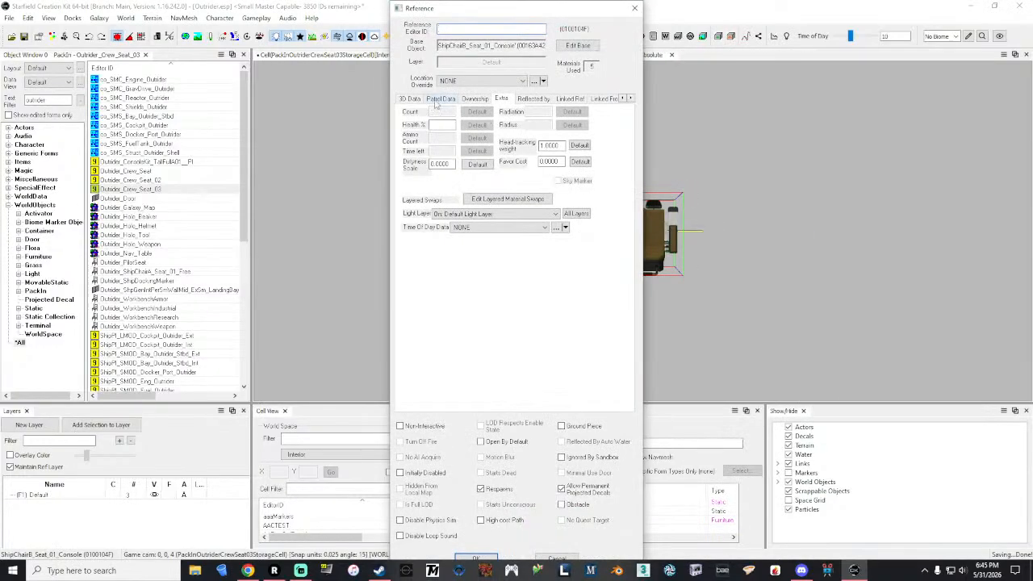
click(508, 200)
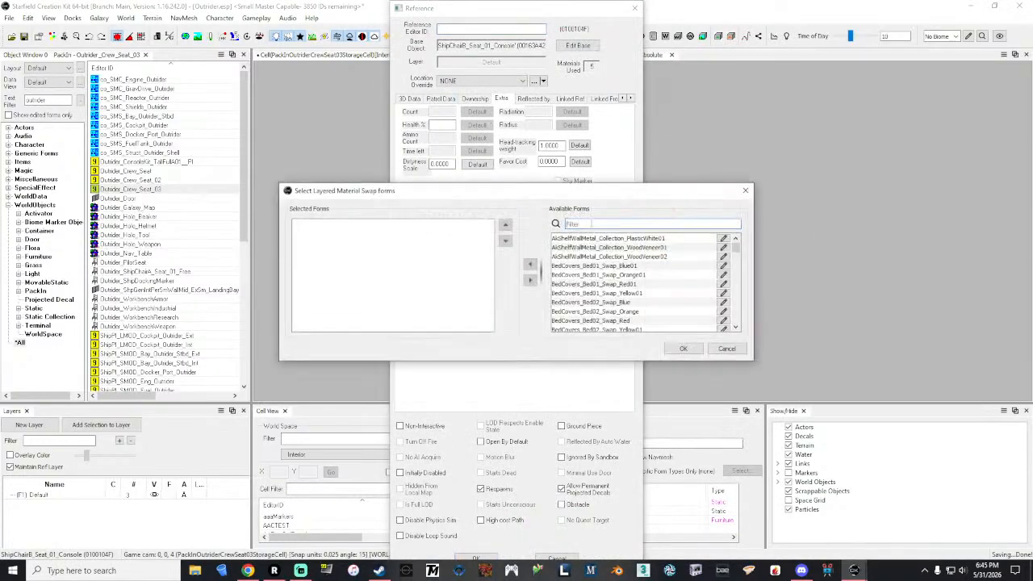
text(cl)
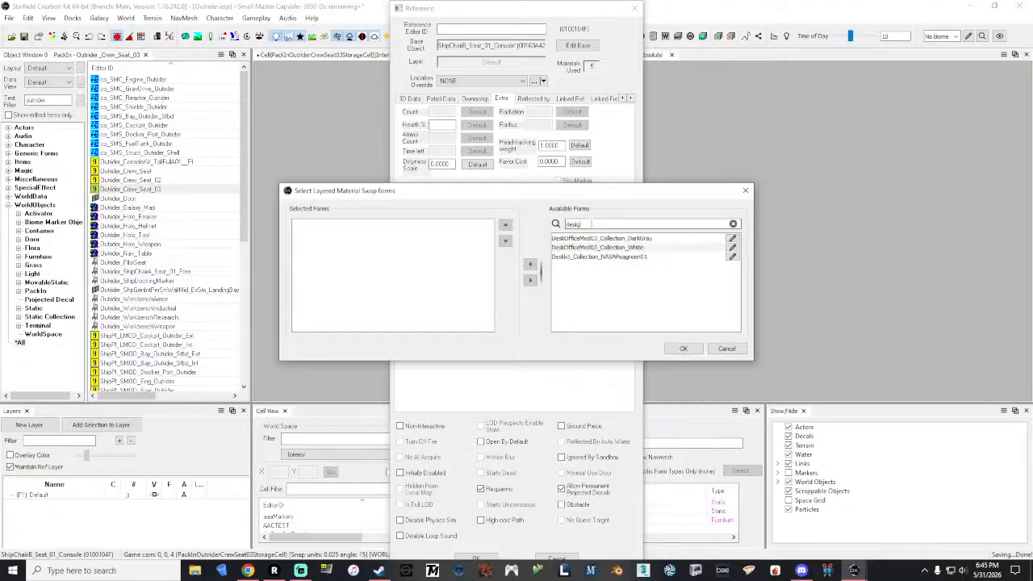
key(BackSpace)
key(BackSpace)
key(BackSpace)
key(BackSpace)
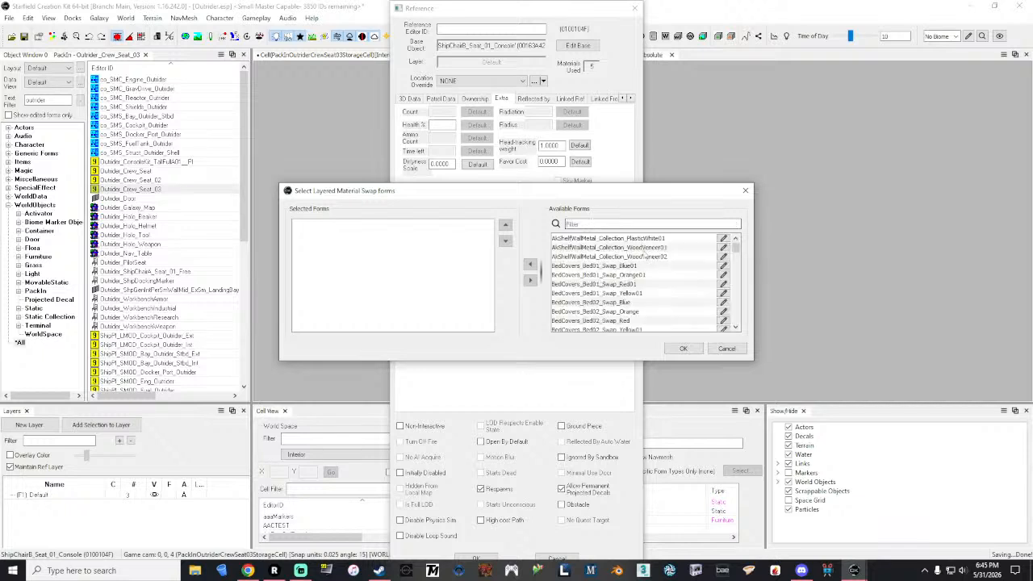
click(735, 349)
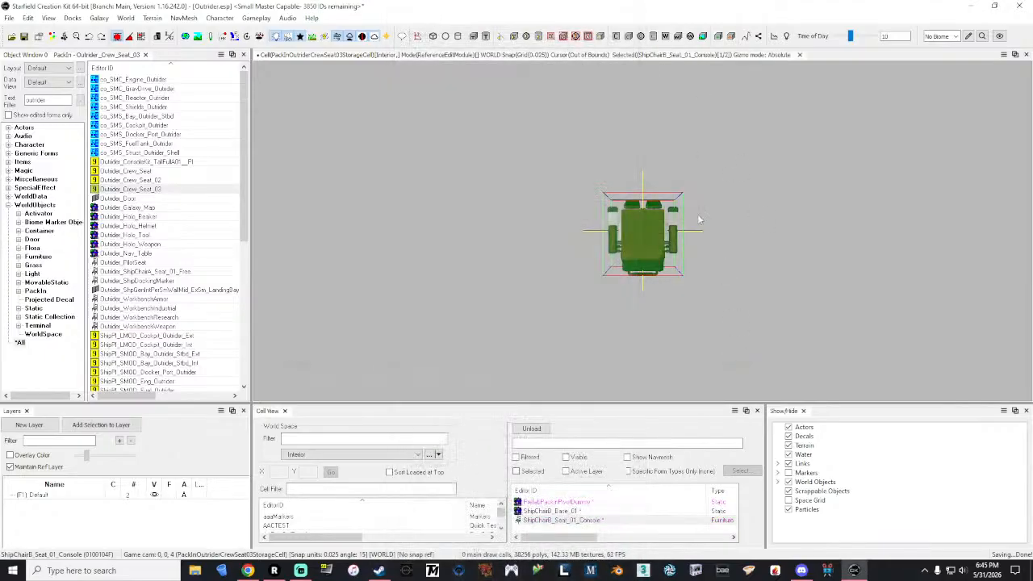
Step: View the console chair from the side and search its available layered material swaps for couch
middle_drag(639, 226, 725, 190)
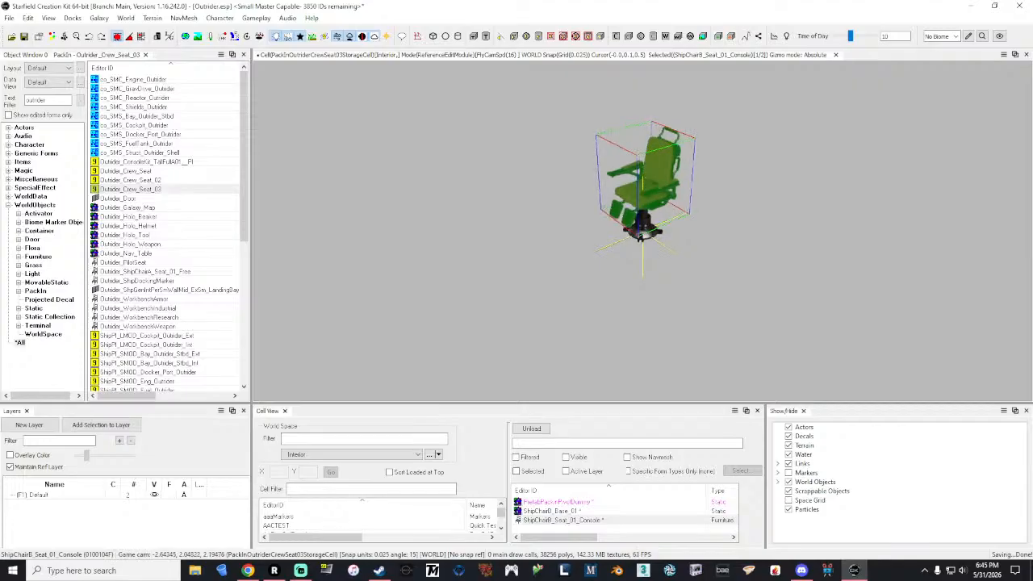
middle_drag(640, 234, 641, 230)
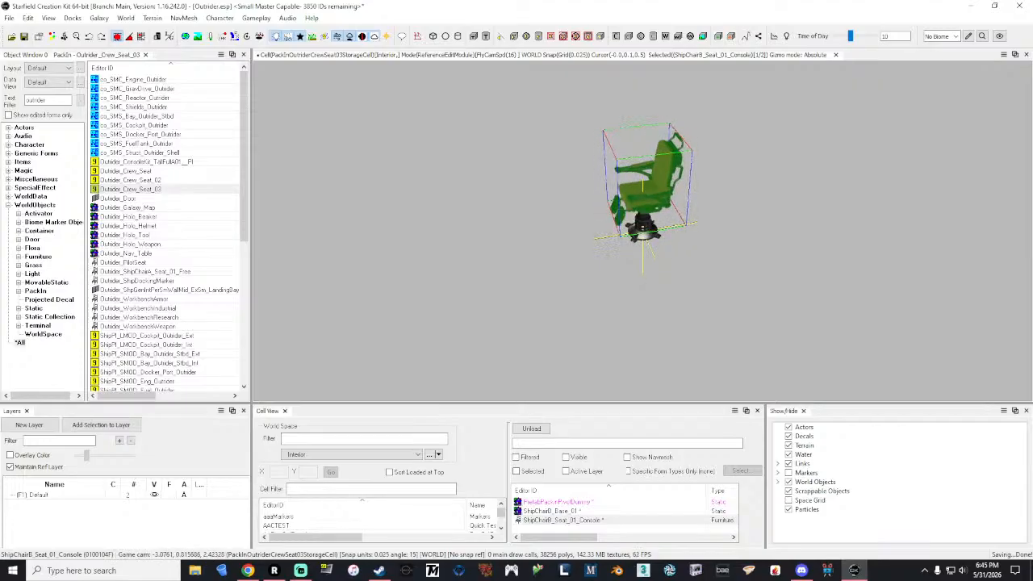
right_click(651, 183)
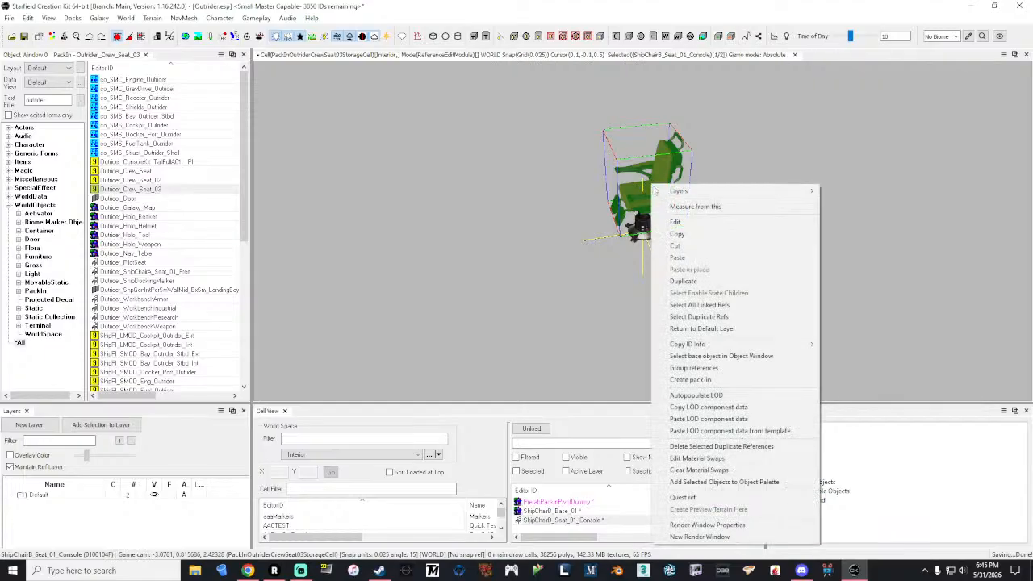
click(686, 221)
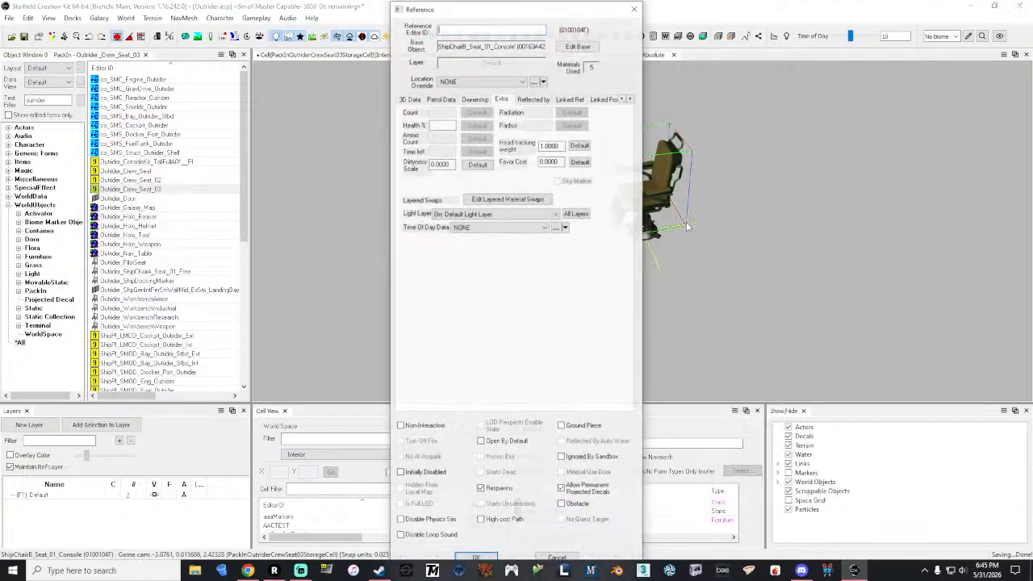
click(508, 199)
click(592, 224)
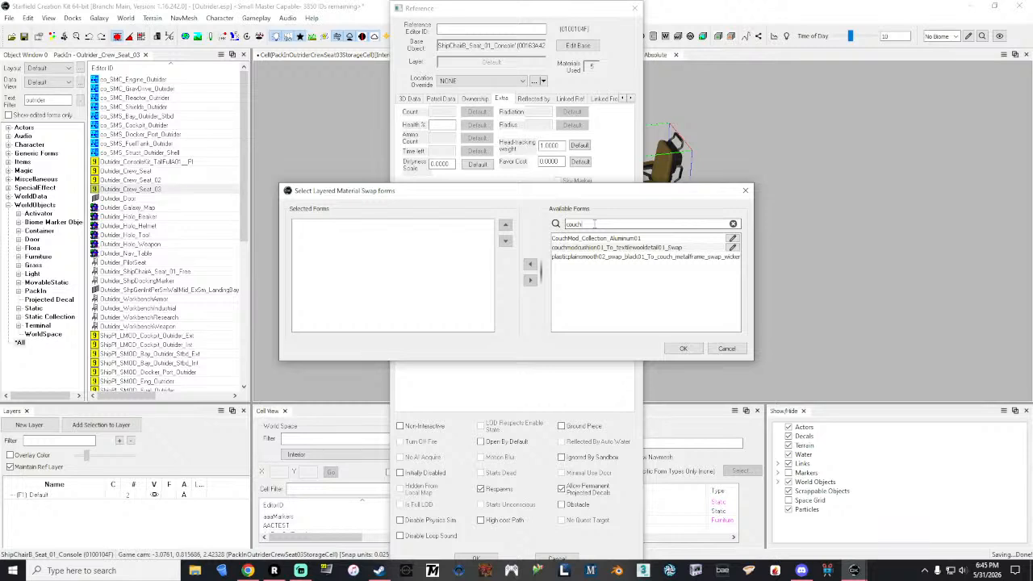
click(741, 348)
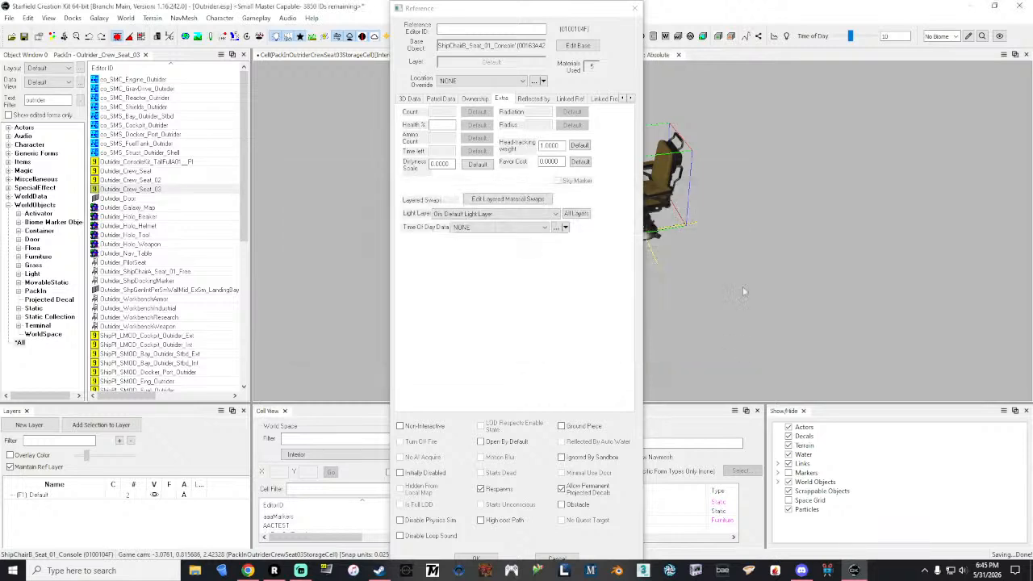
click(634, 7)
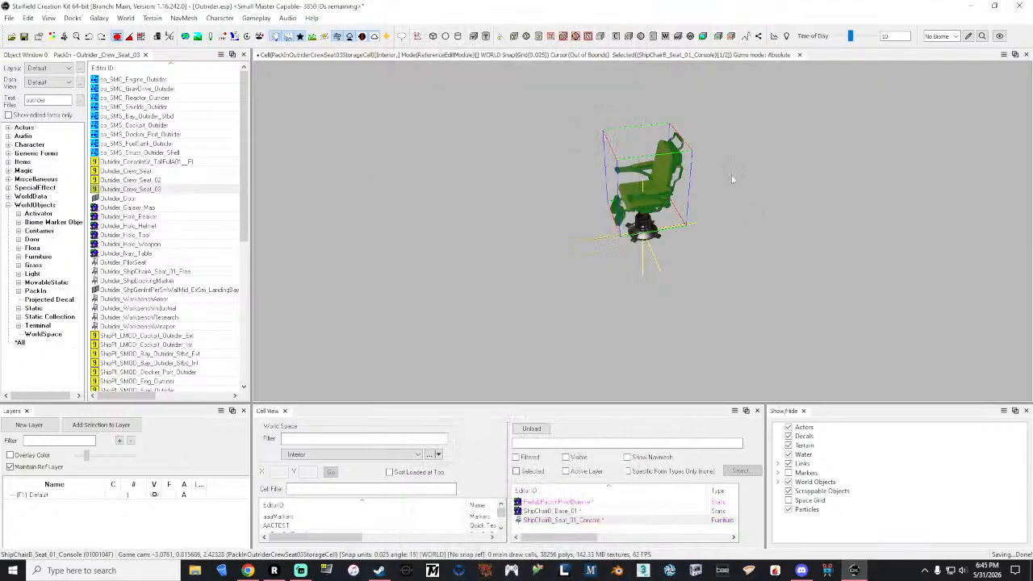
Step: Delete ShipChairB_Seat_01_Console from the Outrider_Crew_Seat_03 pack-in, then load Outrider_Crew_Seat_02 and select its seat for comparison
key(Delete)
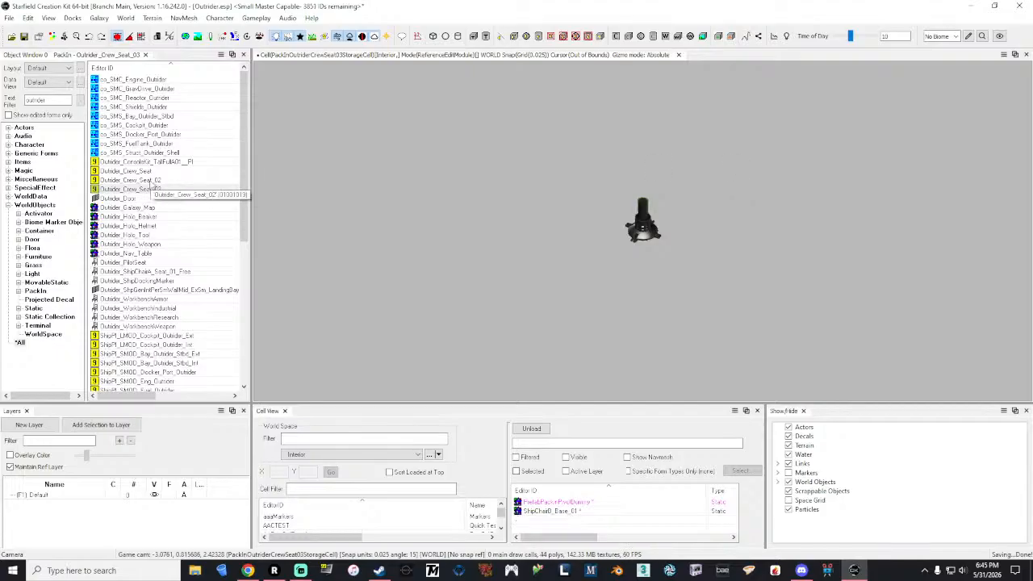
double_click(150, 184)
click(74, 161)
click(837, 21)
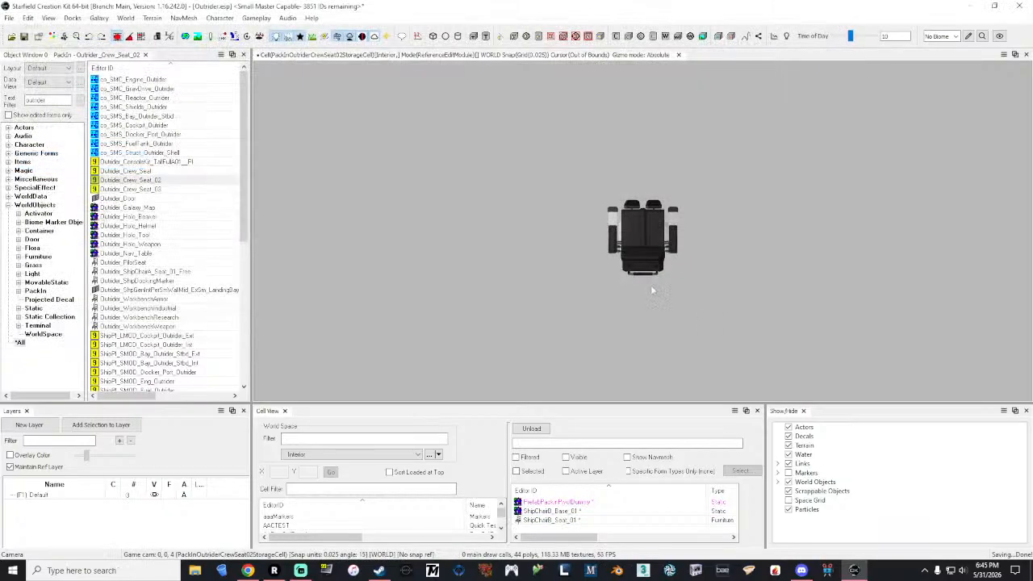
click(650, 246)
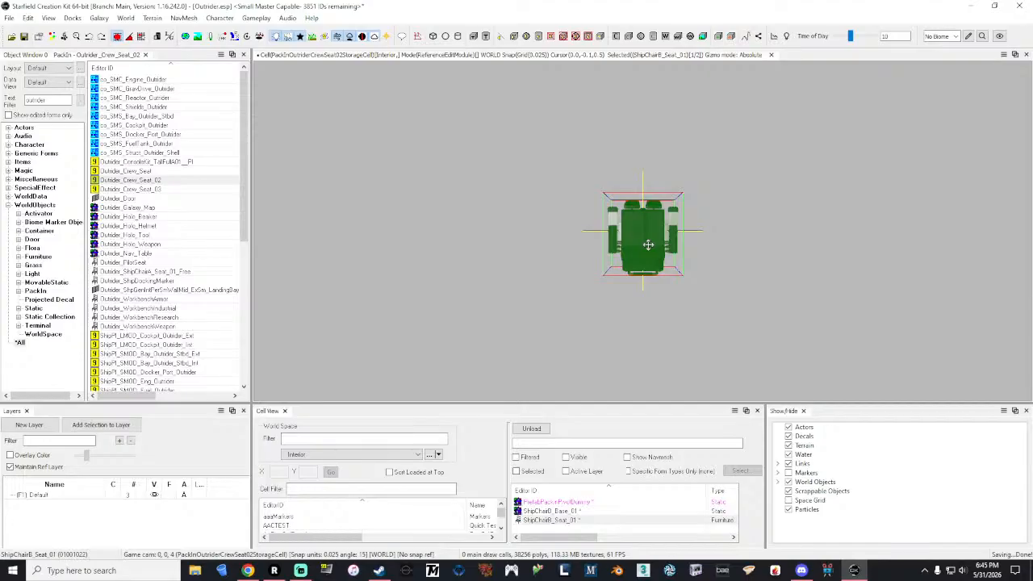
double_click(58, 99)
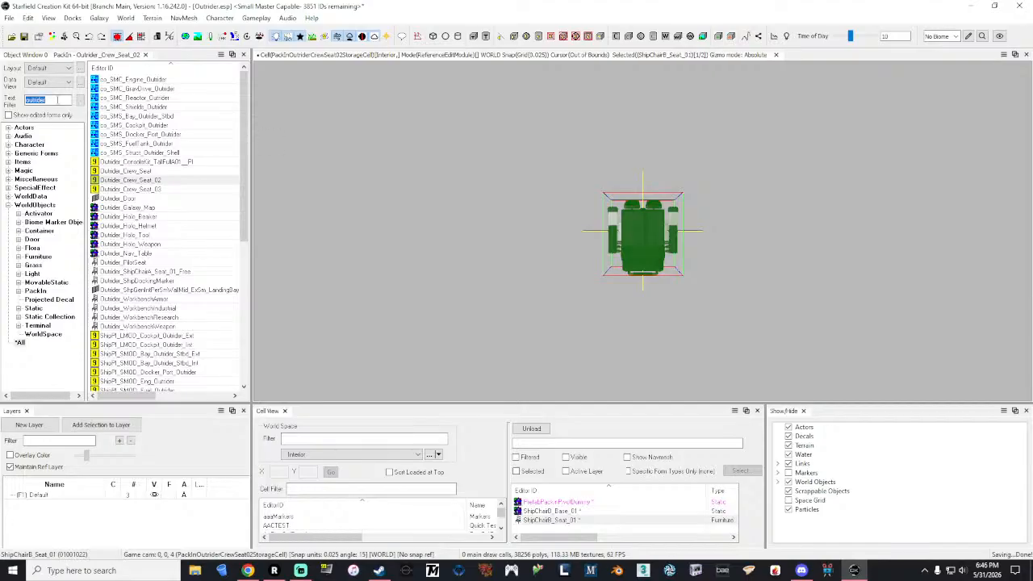
Step: Load Outrider_Crew_Seat_03 for editing, filter the object list by shipchairb and place ShipChairB_Seat_01 on the chair base
double_click(162, 189)
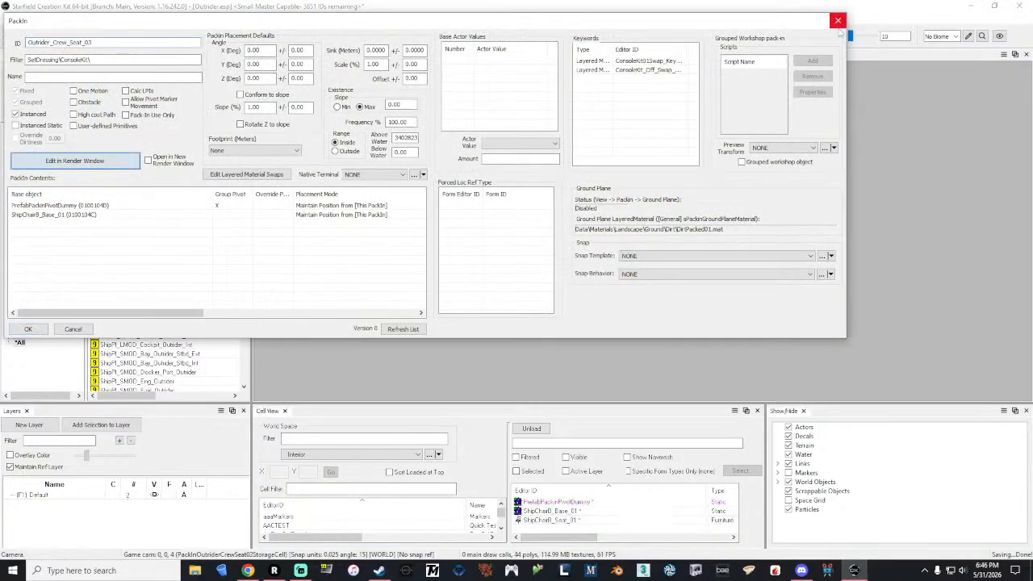
click(74, 161)
double_click(53, 101)
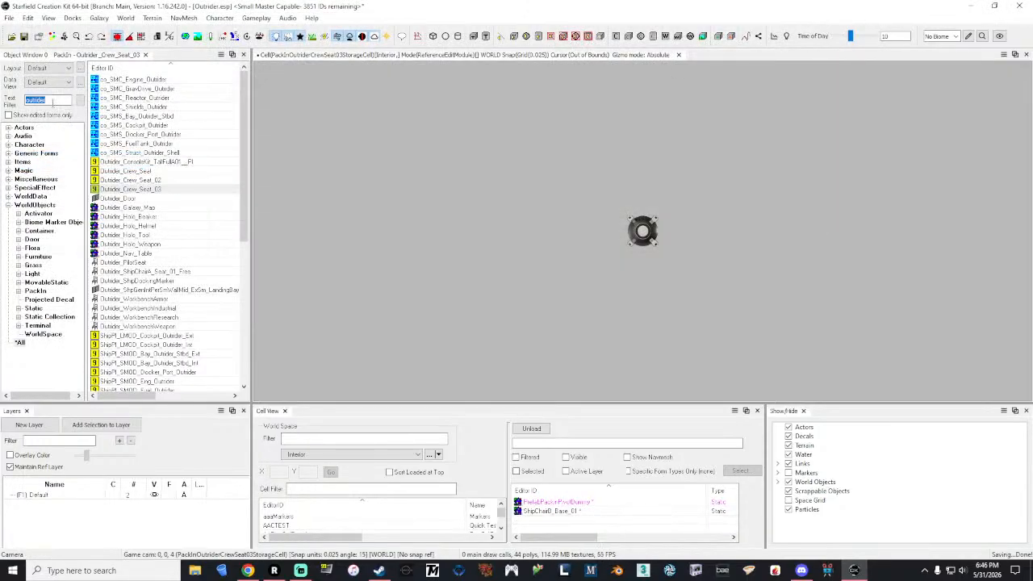
text(shipchairb)
drag(117, 126, 640, 229)
Step: Delete the ShipChairB_Seat_01 placed on the chair base in the Outrider_Crew_Seat_03 pack-in
right_click(651, 231)
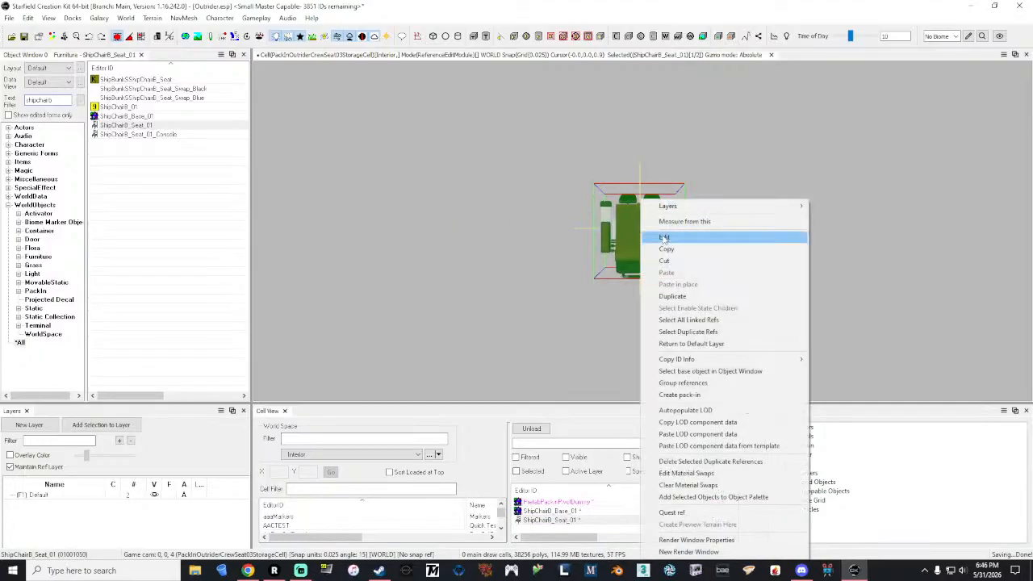
click(664, 240)
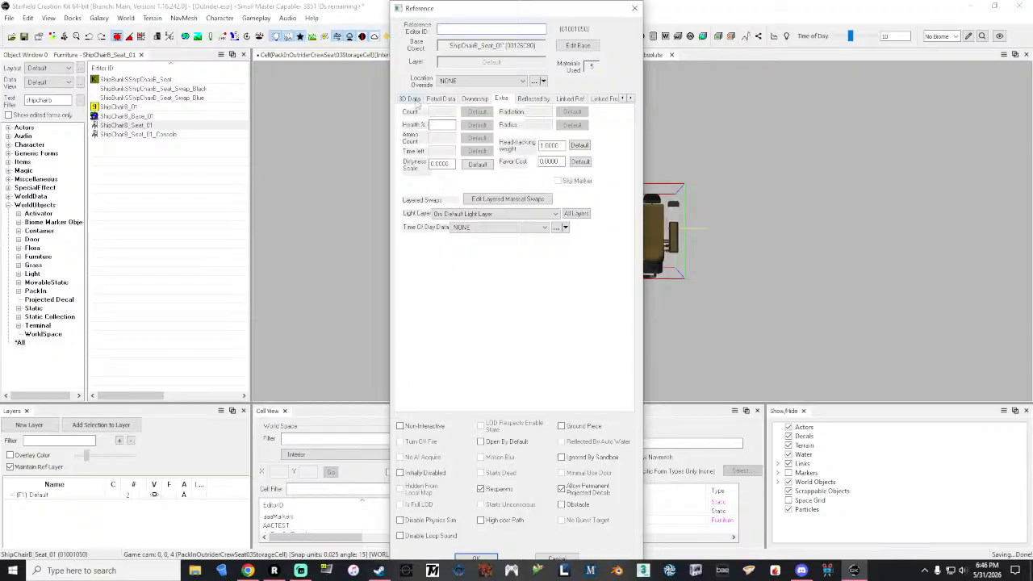
click(634, 9)
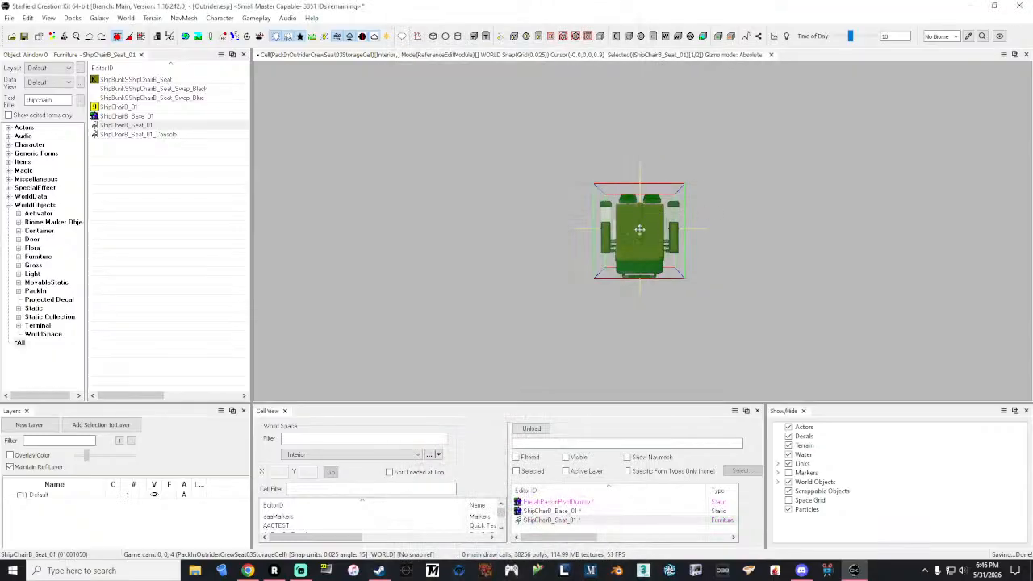
key(Delete)
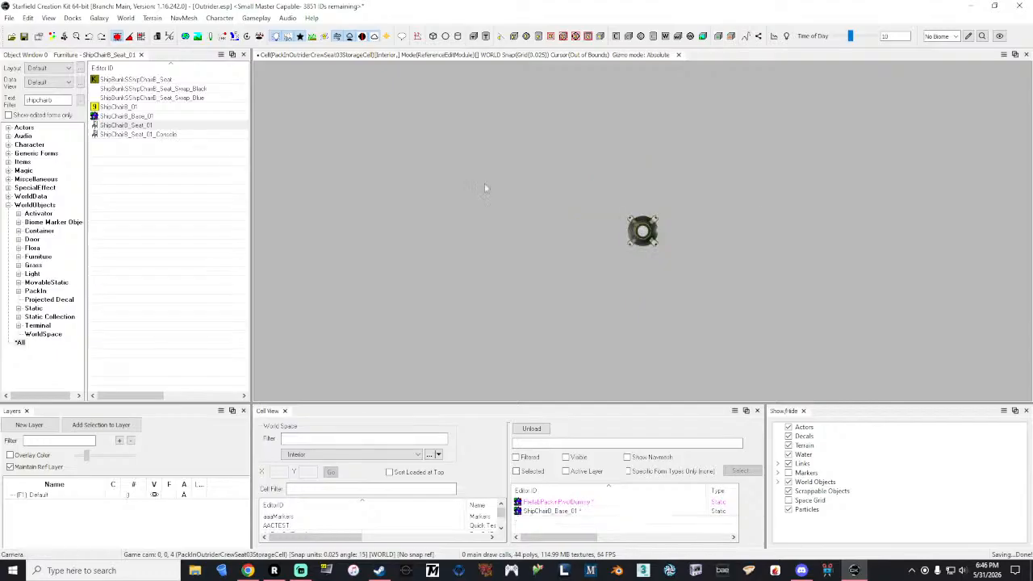
Step: Duplicate the ShipChairB_Seat_01 furniture and create a new form from the copy with the ID Outrider_ShipChairB_Seat_01
right_click(125, 125)
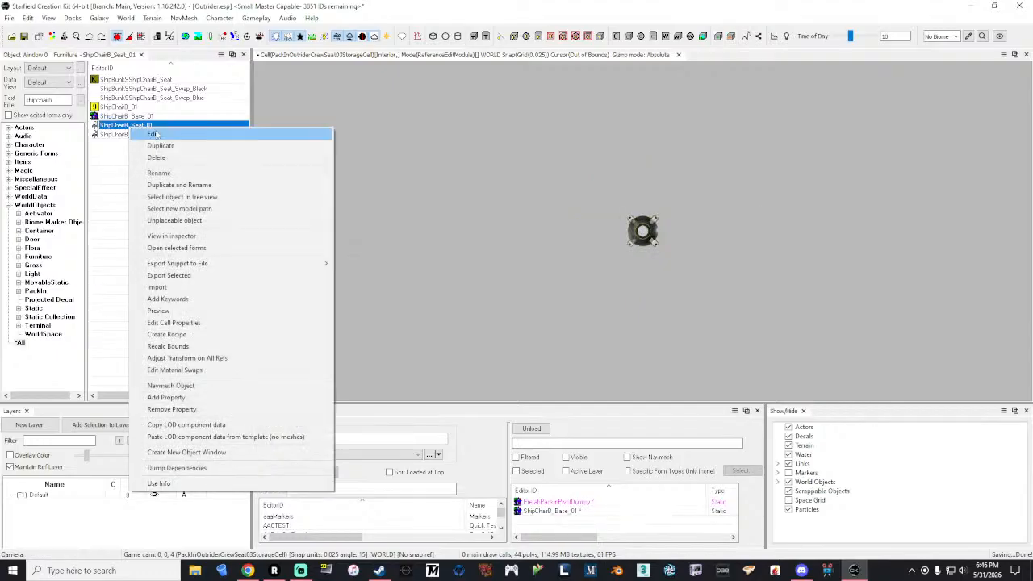
click(193, 145)
double_click(153, 143)
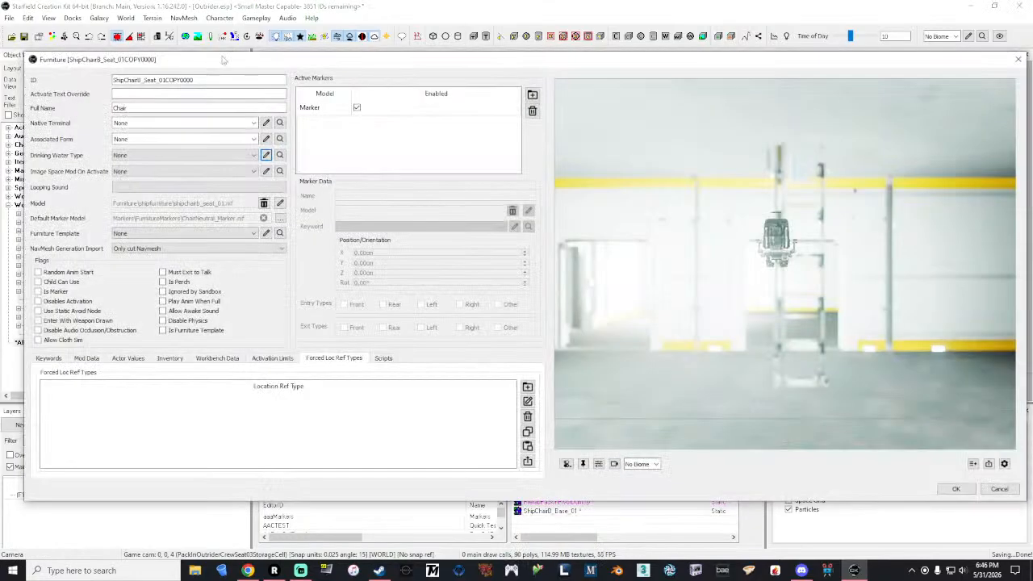
drag(207, 79, 166, 81)
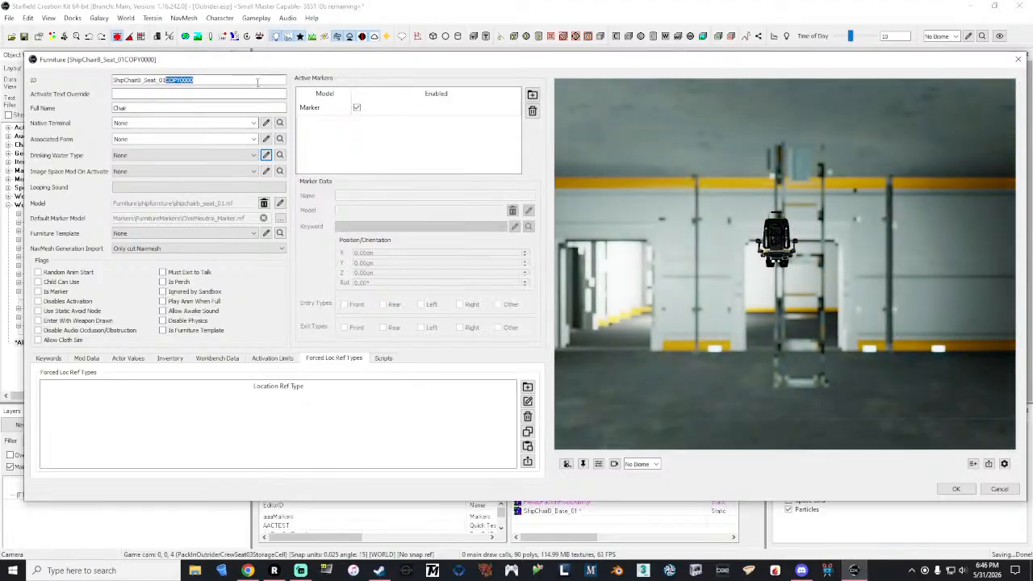
key(BackSpace)
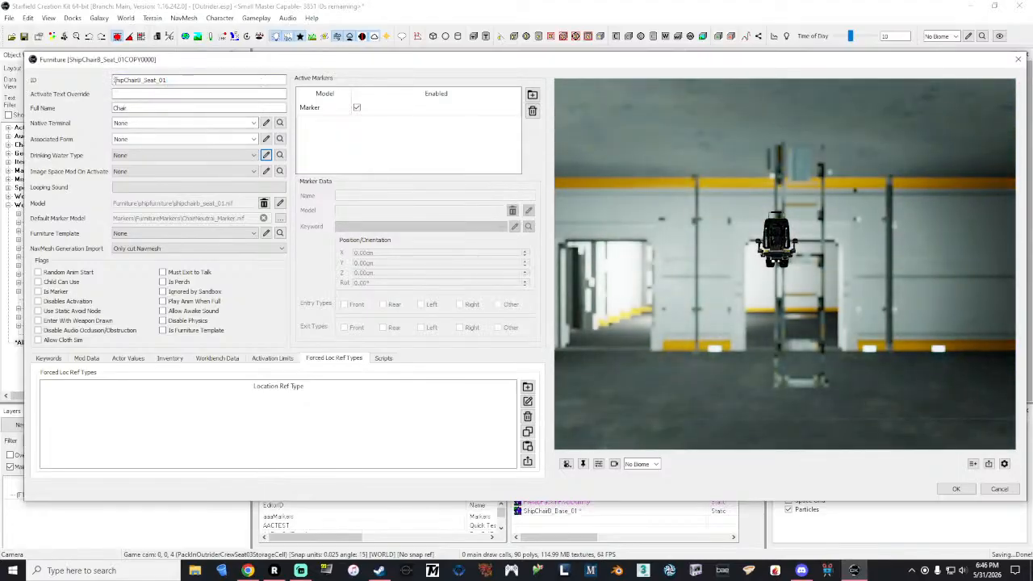
key(Home)
text(Outrider_)
click(385, 109)
drag(847, 293, 746, 293)
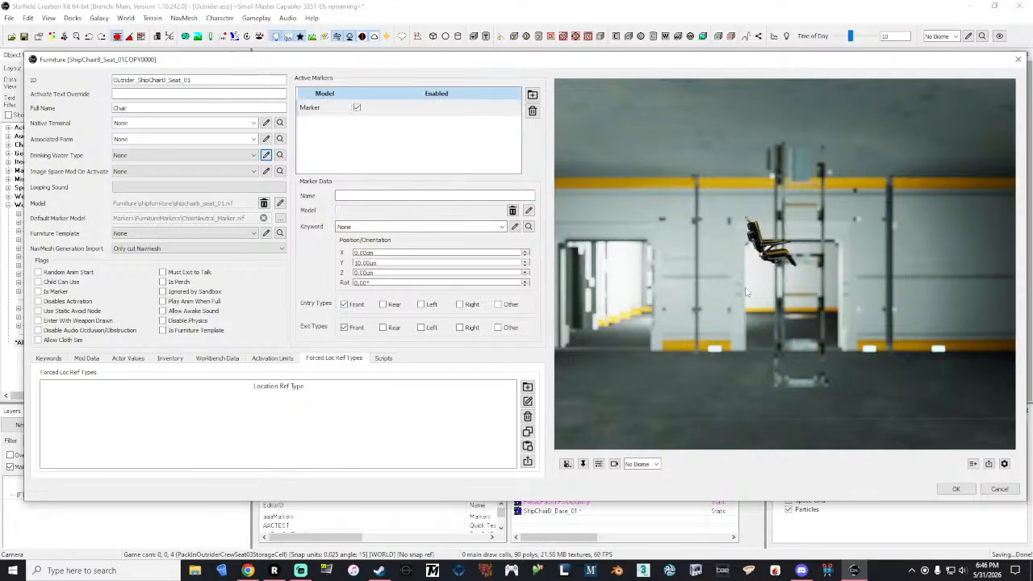
click(957, 489)
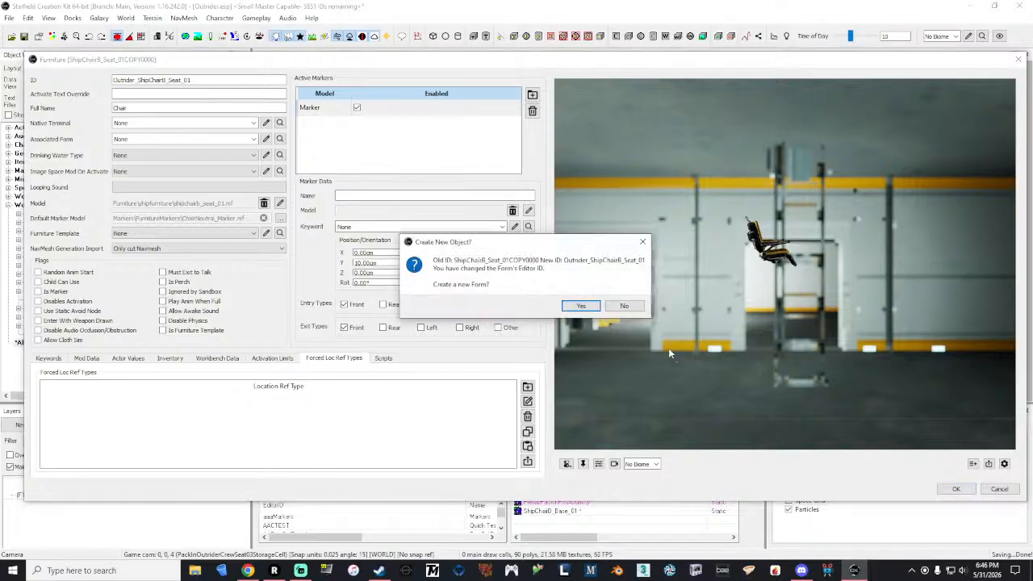
click(582, 307)
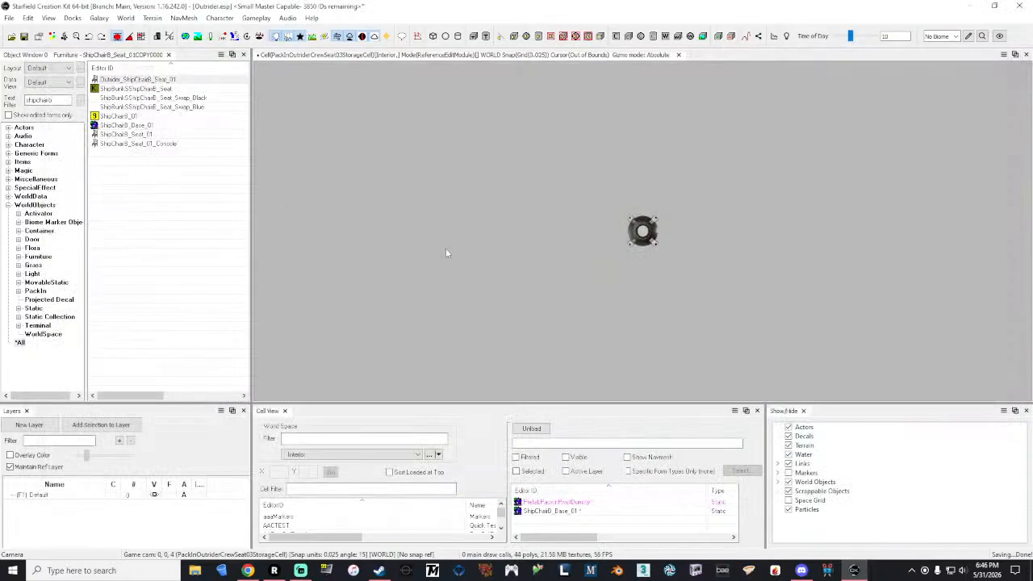
Step: Set the Outrider_ShipChairB_Seat_01 marker's entry and exit types to Rear, Left, Right and Other, with Front disabled for both
double_click(130, 80)
mouse_move(815, 235)
mouse_down()
mouse_move(900, 220)
mouse_move(894, 294)
mouse_move(845, 282)
mouse_up()
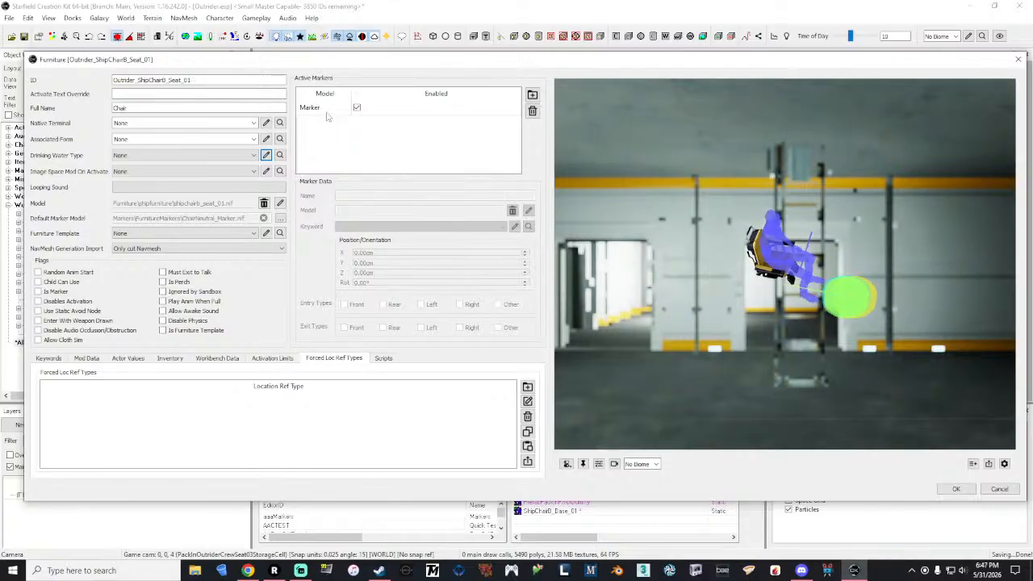
click(327, 114)
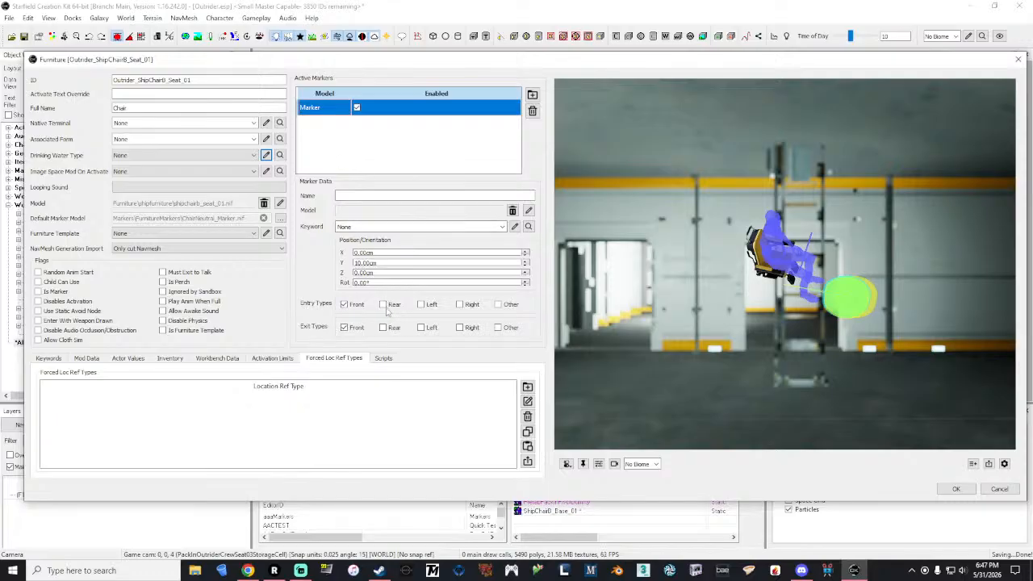
click(345, 306)
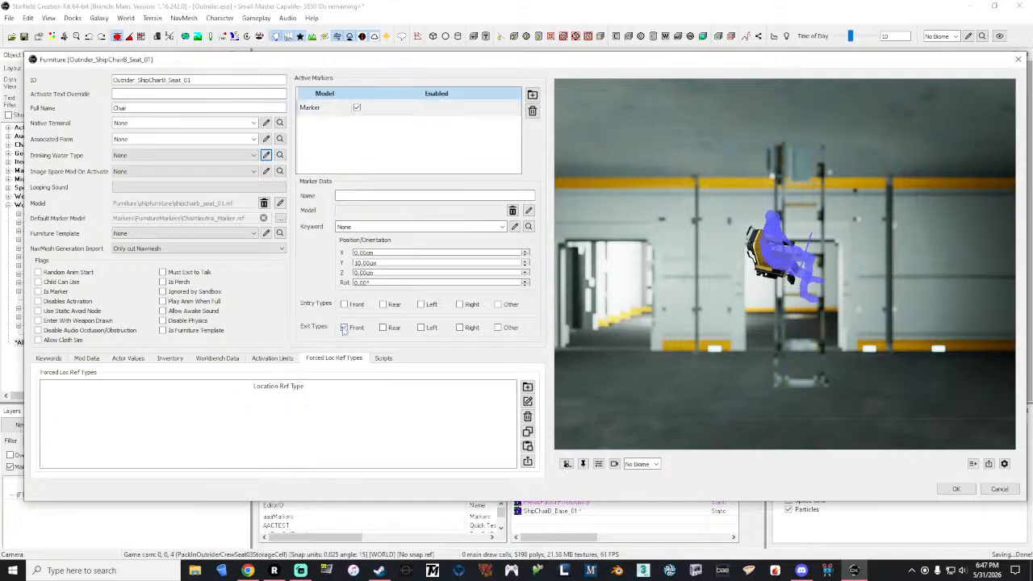
click(383, 304)
click(383, 327)
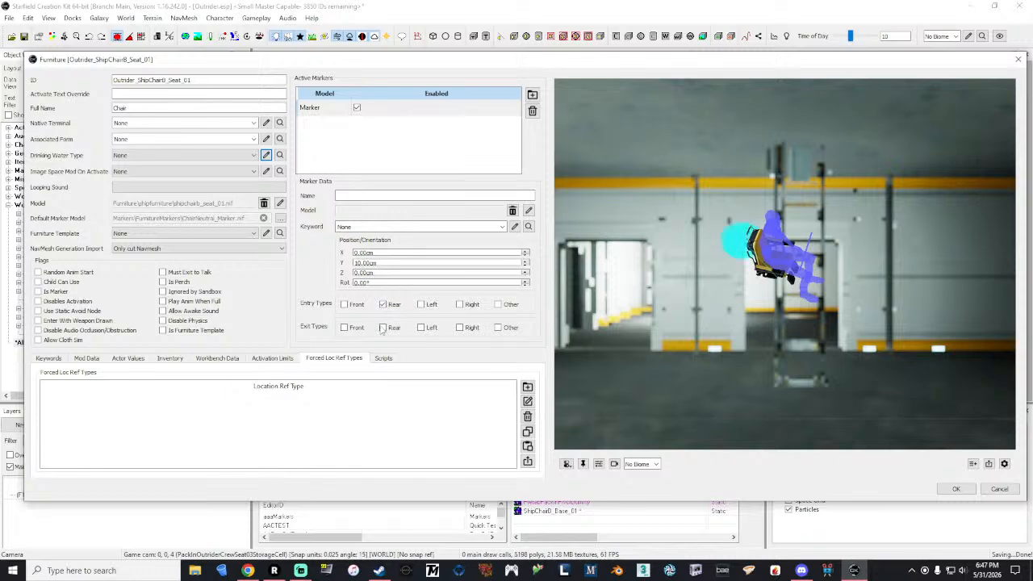
click(420, 304)
click(421, 327)
click(459, 304)
click(459, 328)
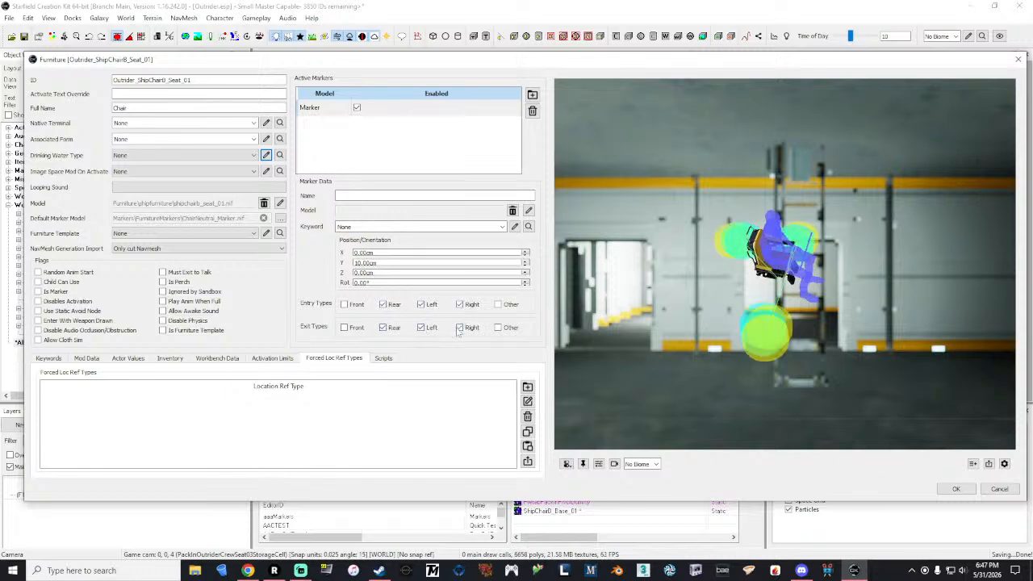
click(498, 304)
click(498, 327)
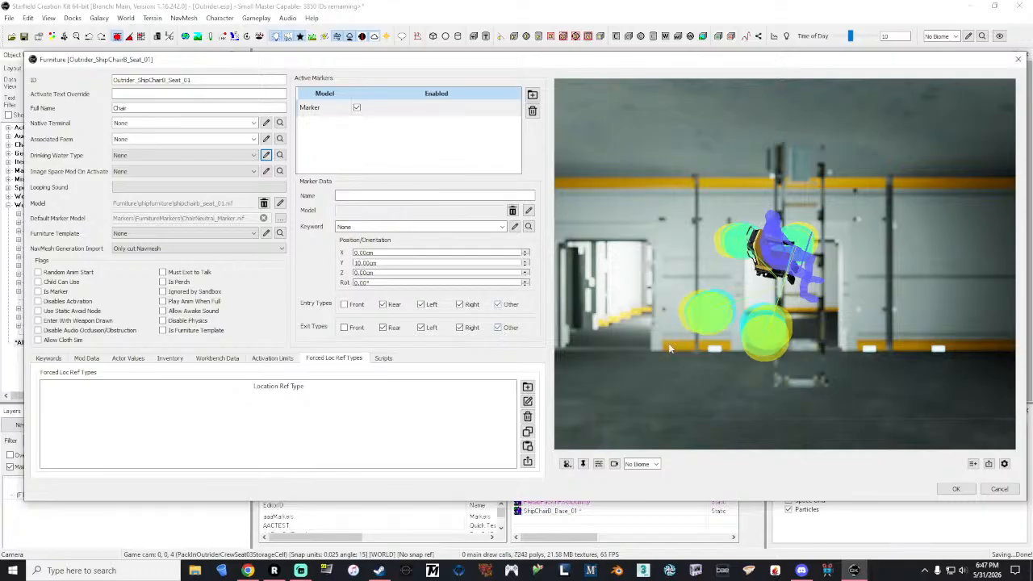
click(956, 489)
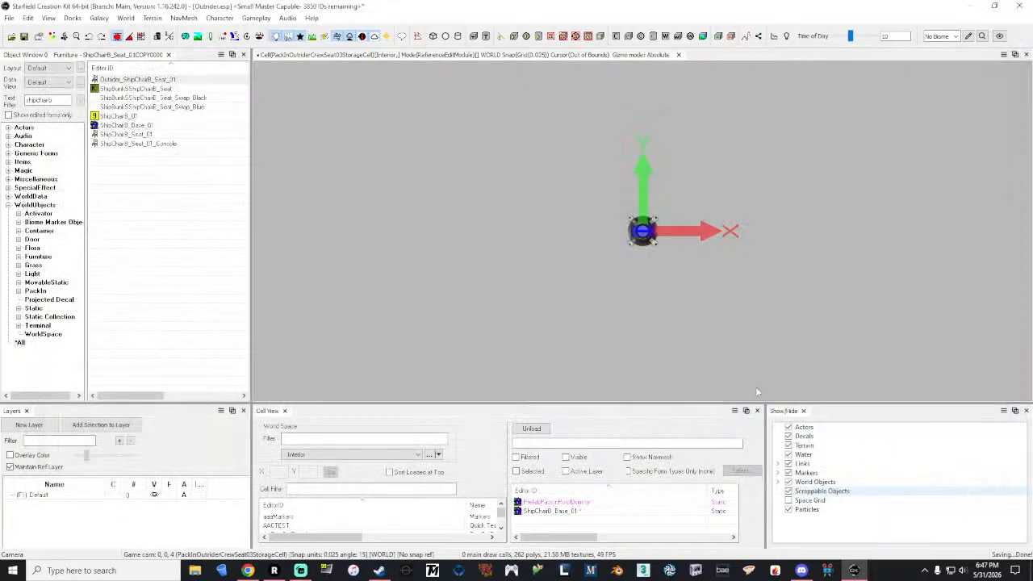
Step: Rename the Outrider_ShipChairB_Seat_01 furniture as Outrider_ShipChairB_Seat_01_Console without creating a new form
double_click(182, 80)
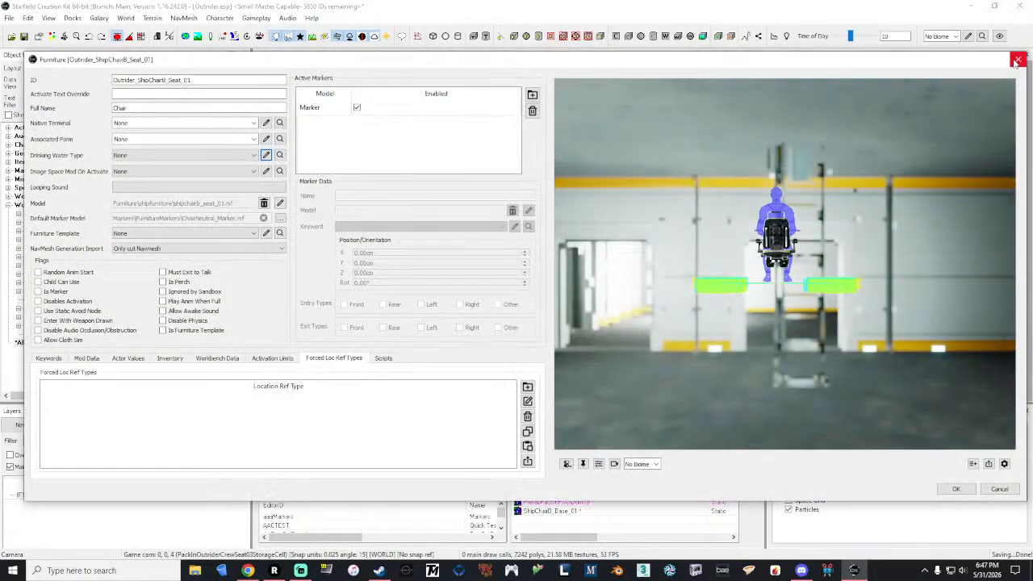
click(276, 80)
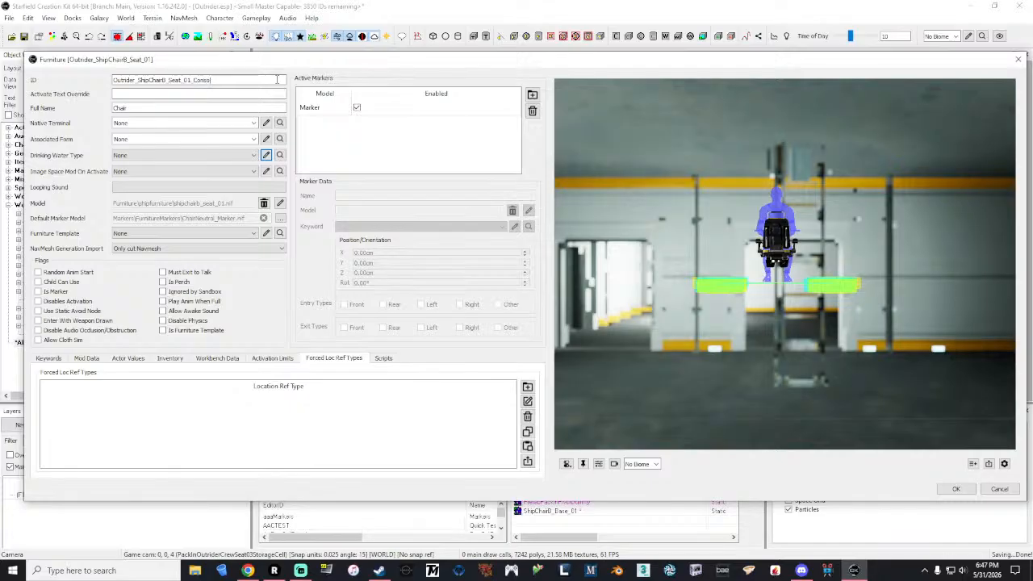
text(_Console)
click(955, 490)
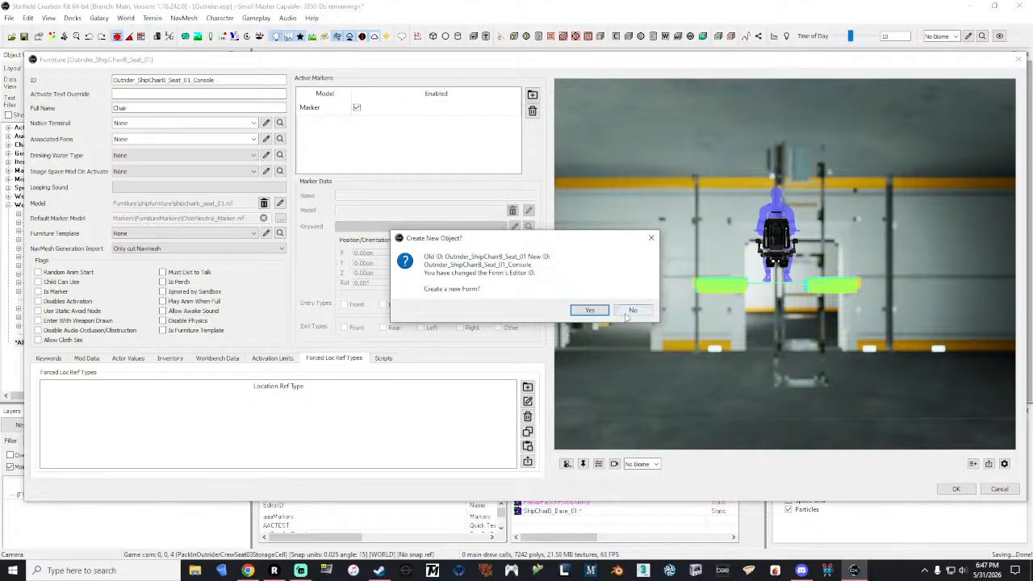
click(632, 310)
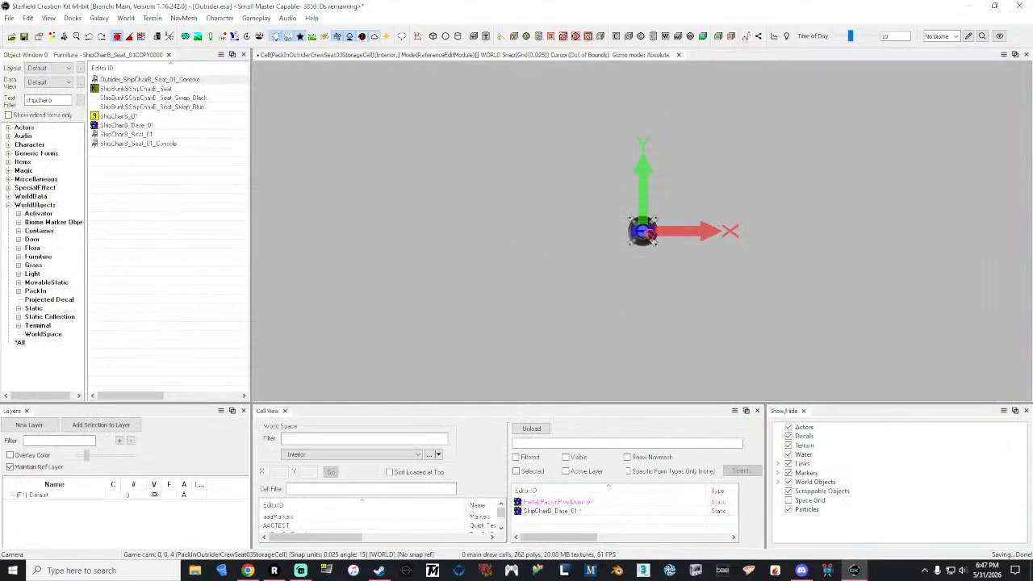
Step: Place Outrider_ShipChairB_Seat_01_Console on the chair base and set its X, Y and Z position to 0
click(643, 232)
right_click(656, 234)
click(693, 238)
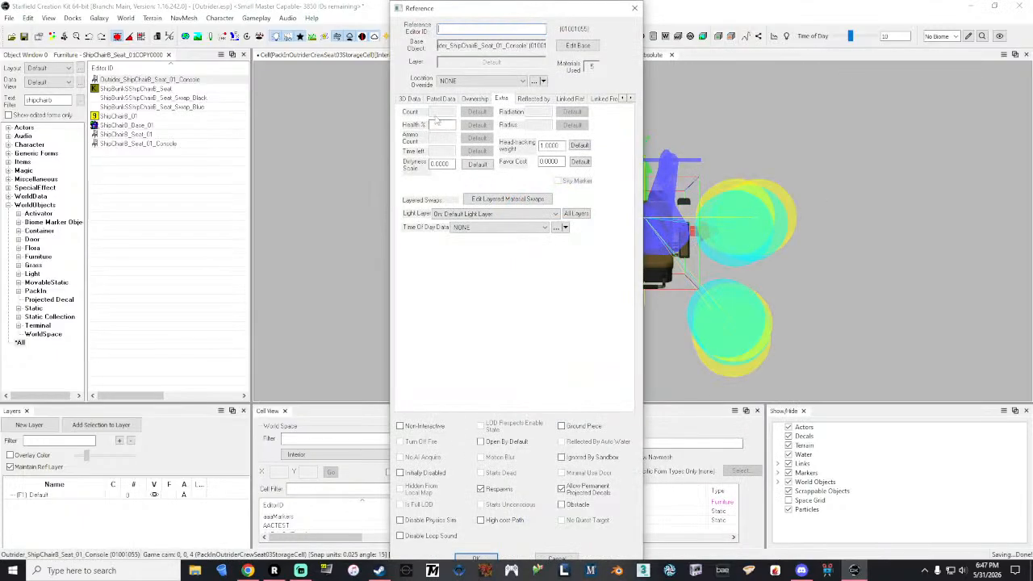
click(410, 98)
double_click(441, 126)
text(0)
key(Tab)
text(0)
key(Tab)
text(0)
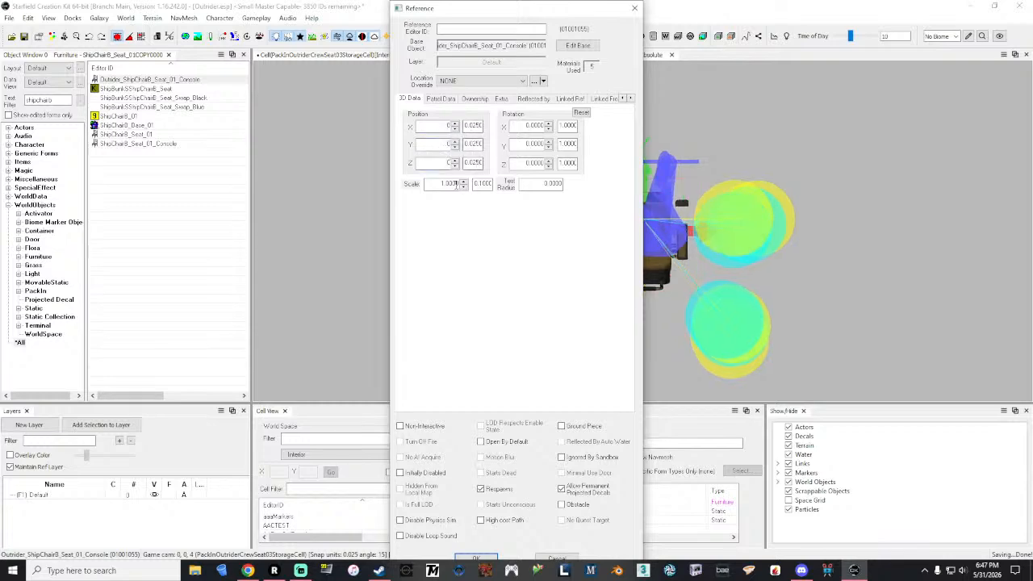
click(456, 185)
click(478, 559)
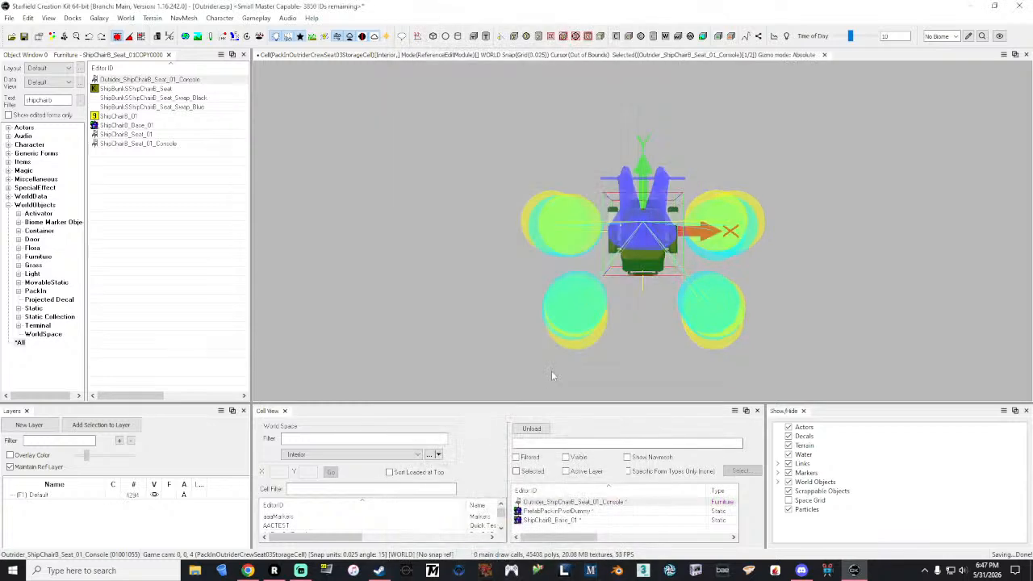
Step: Apply the tbtextilefabricwoven01_To_couch_designer_fabric01_Swap layered material swap to the placed seat and inspect the chair at an angle
right_click(657, 200)
click(695, 238)
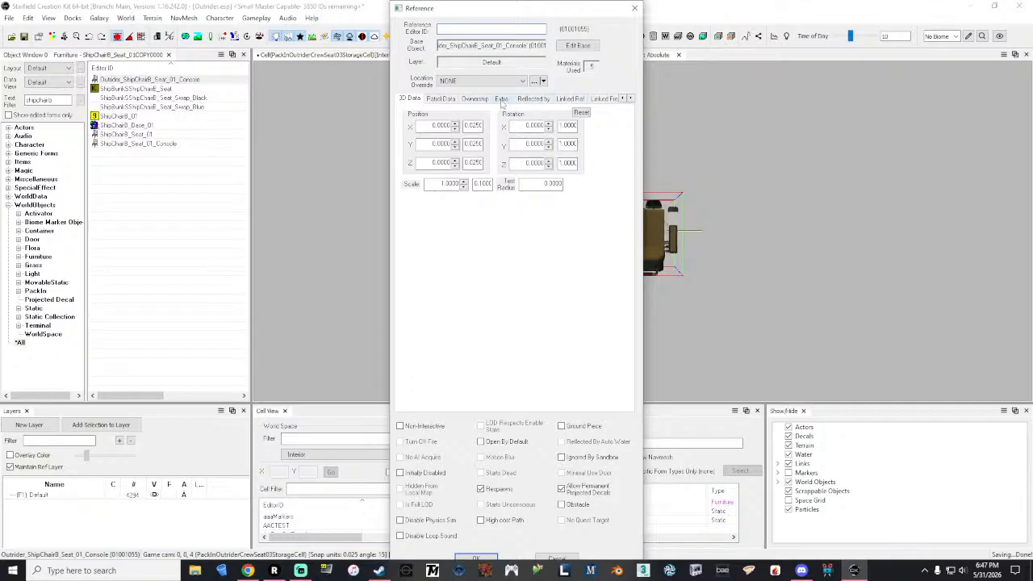
click(502, 100)
click(504, 201)
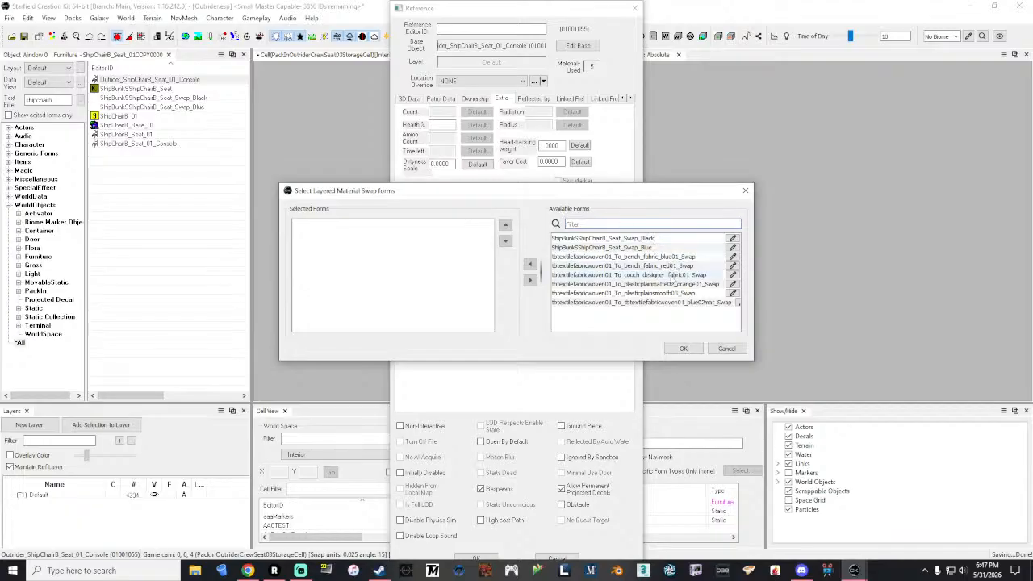
click(670, 275)
click(531, 264)
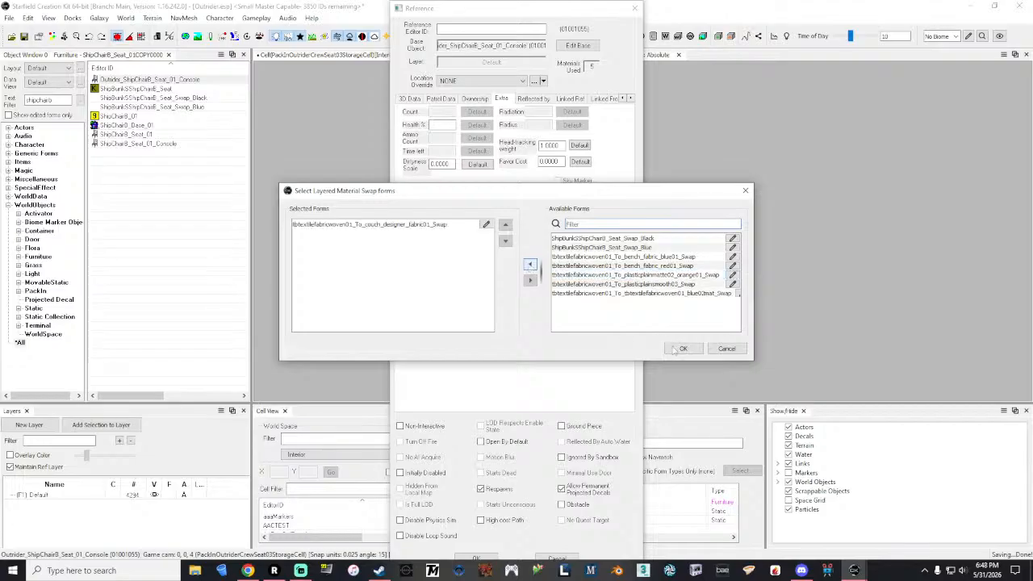
click(678, 349)
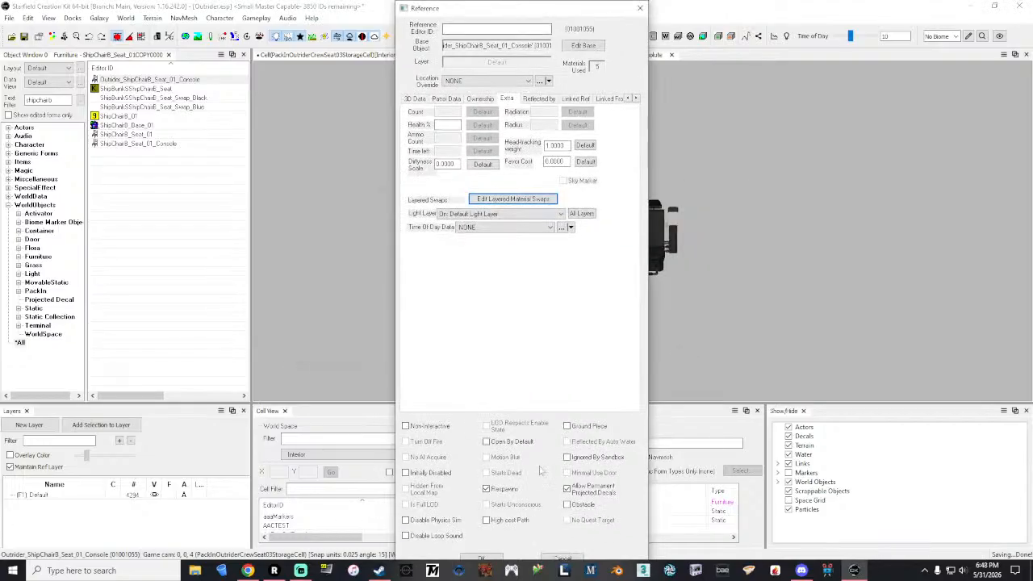
click(482, 557)
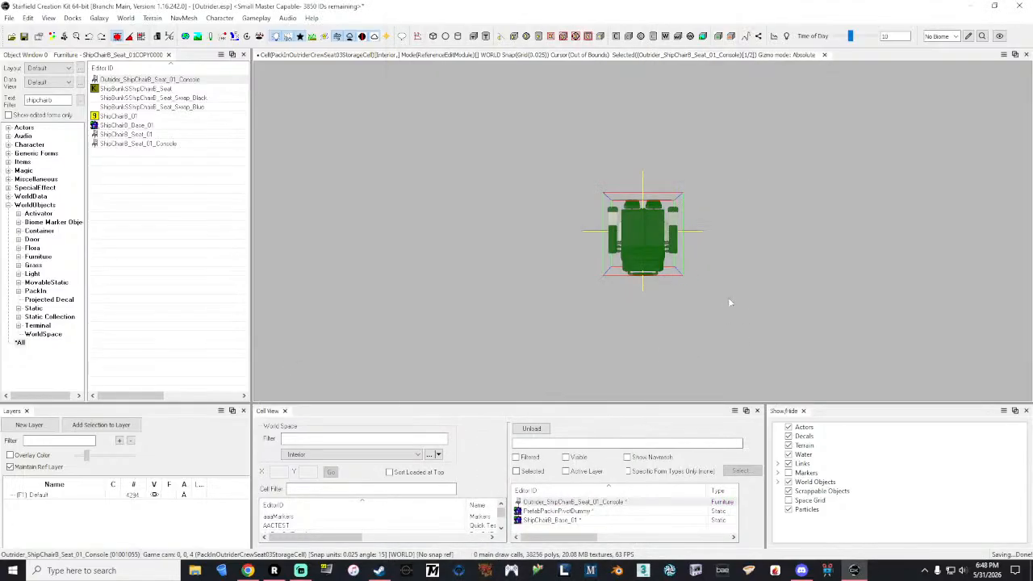
shift+middle_drag(664, 245, 825, 228)
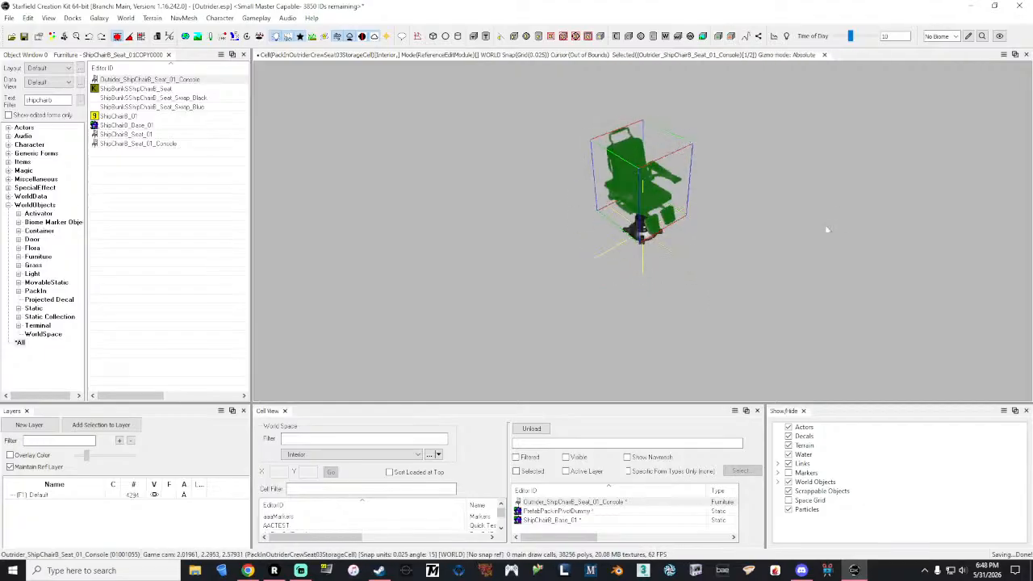
click(791, 195)
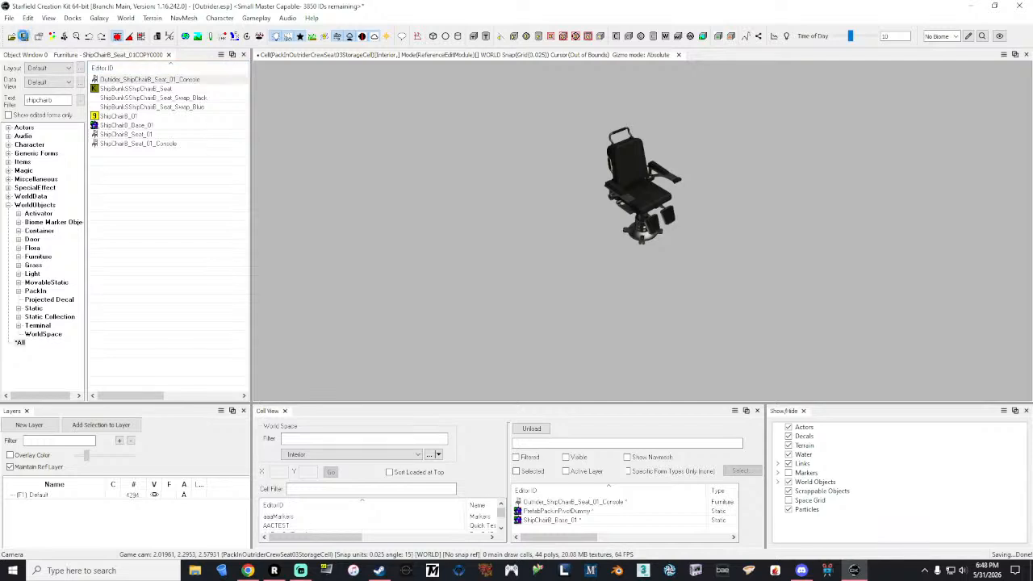
Step: Filter the forms by Outrider and load the ShipPI_LMOD_Cockpit_Outrider_Int pack-in for editing in the render window
double_click(61, 99)
text(c)
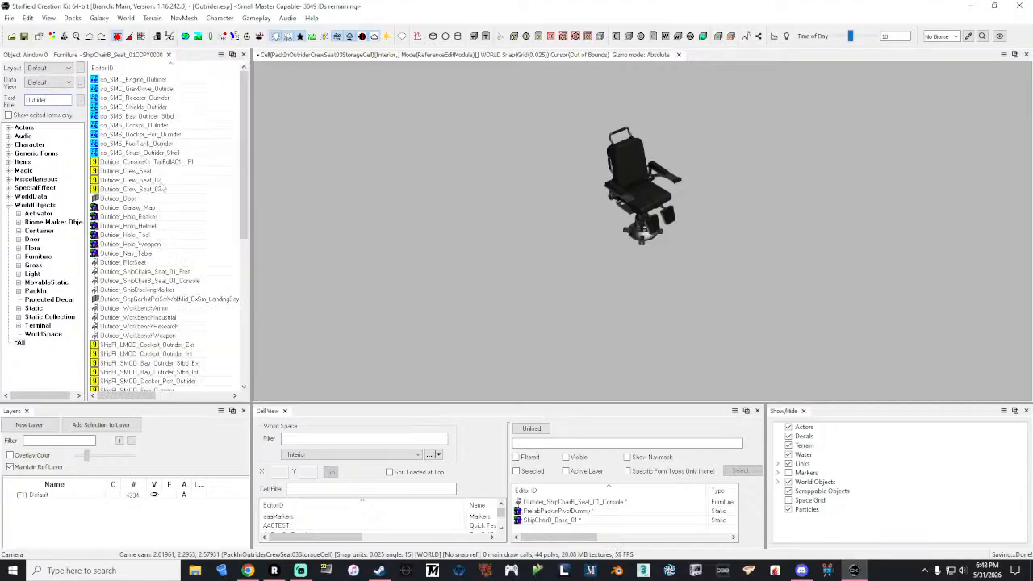
drag(252, 137, 262, 214)
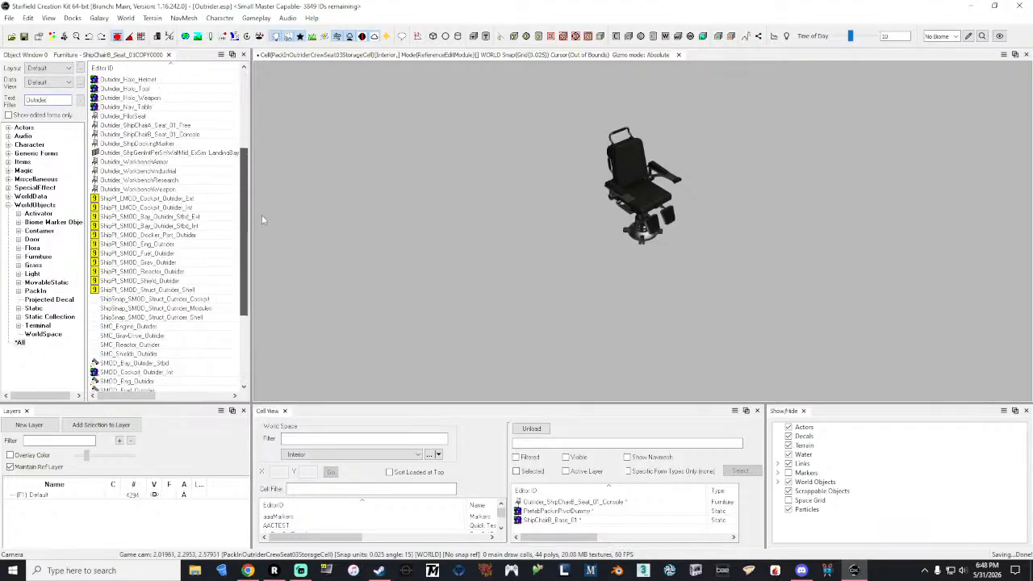
double_click(187, 209)
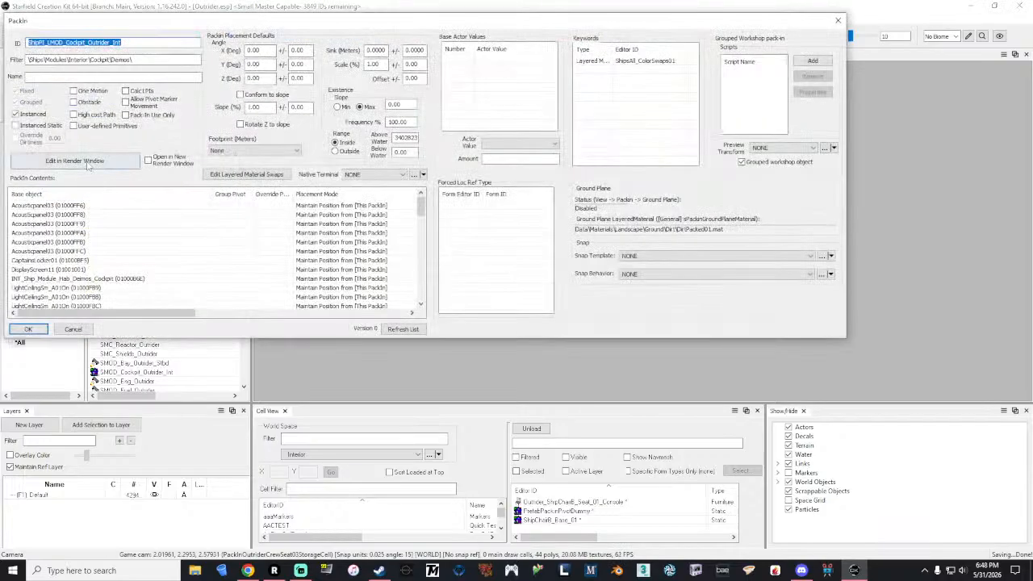
click(838, 22)
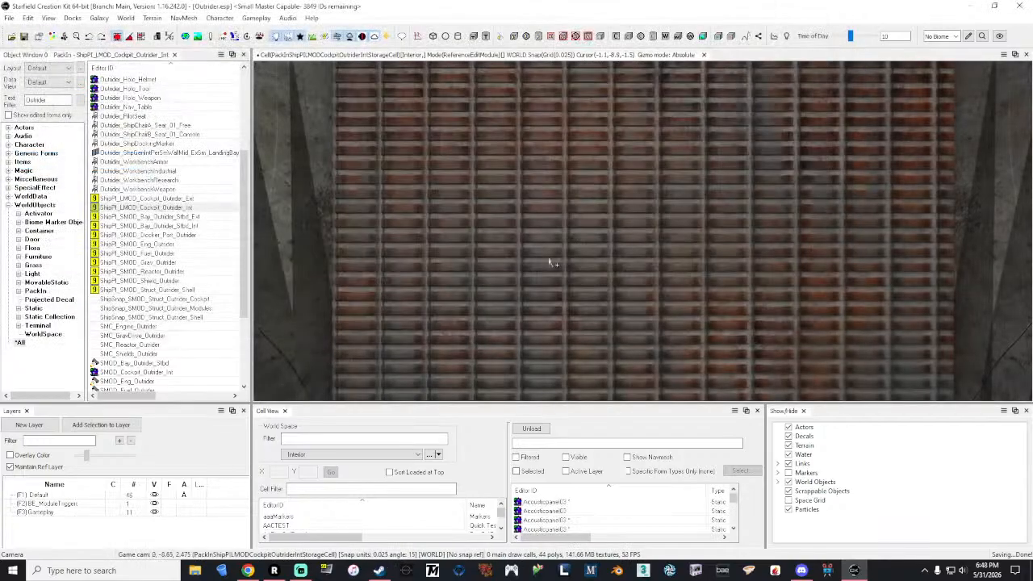
Step: Place Outrider_Crew_Seat_03 on the cockpit floor between the existing crew seat and the lit console
click(605, 258)
click(612, 251)
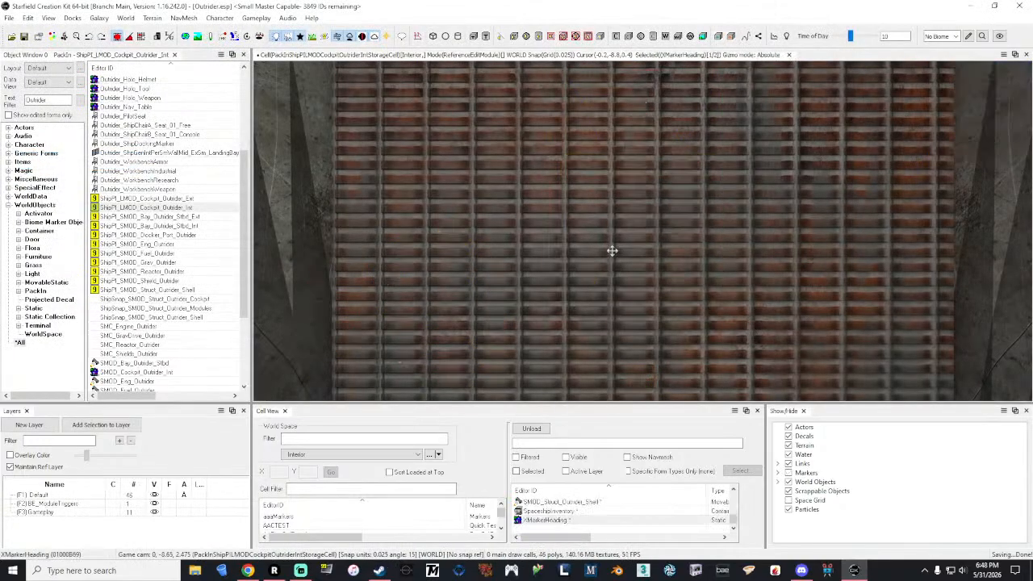
key(grave)
key(w)
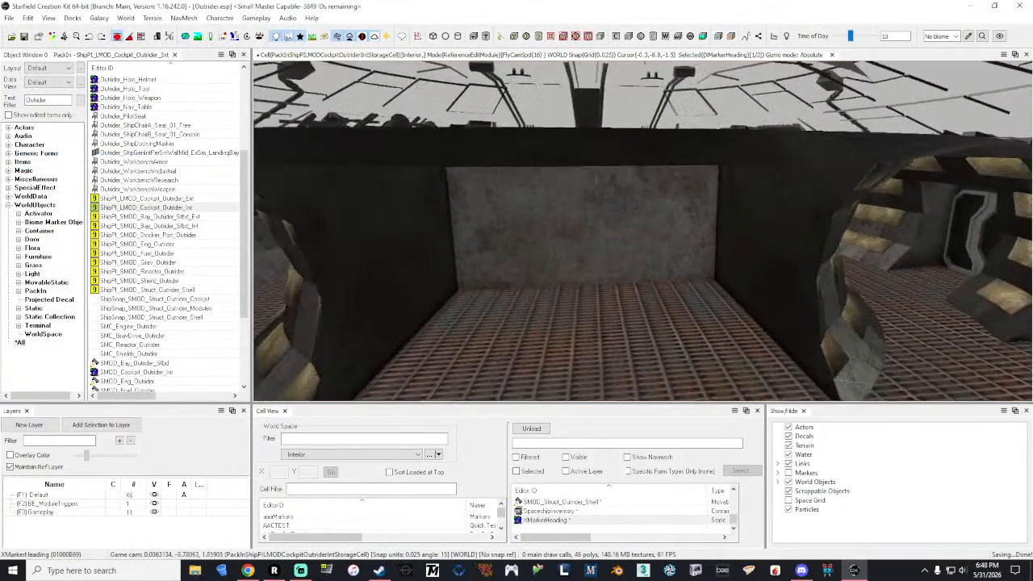
key(w)
key(w)
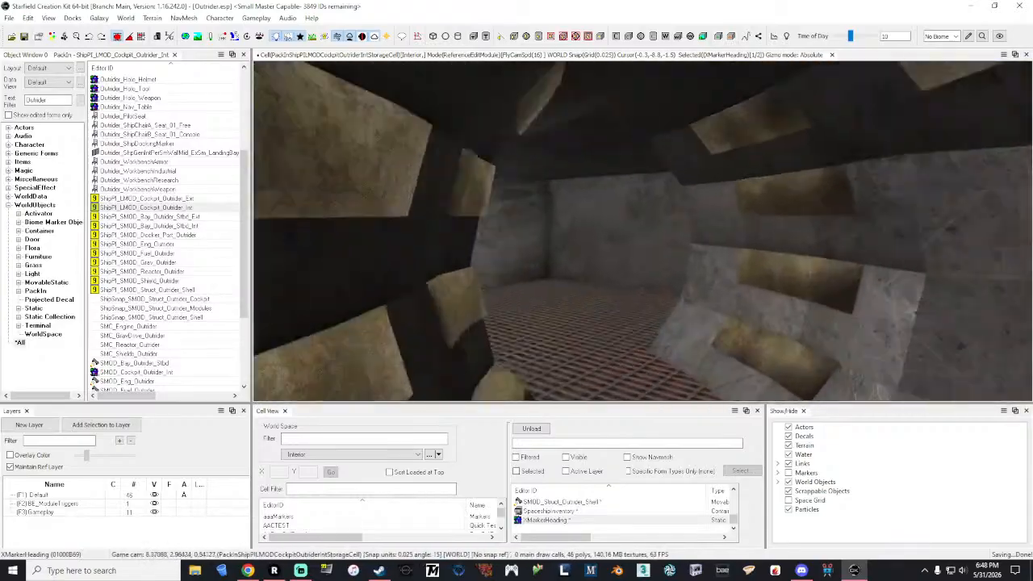
key(w)
key(s)
key(grave)
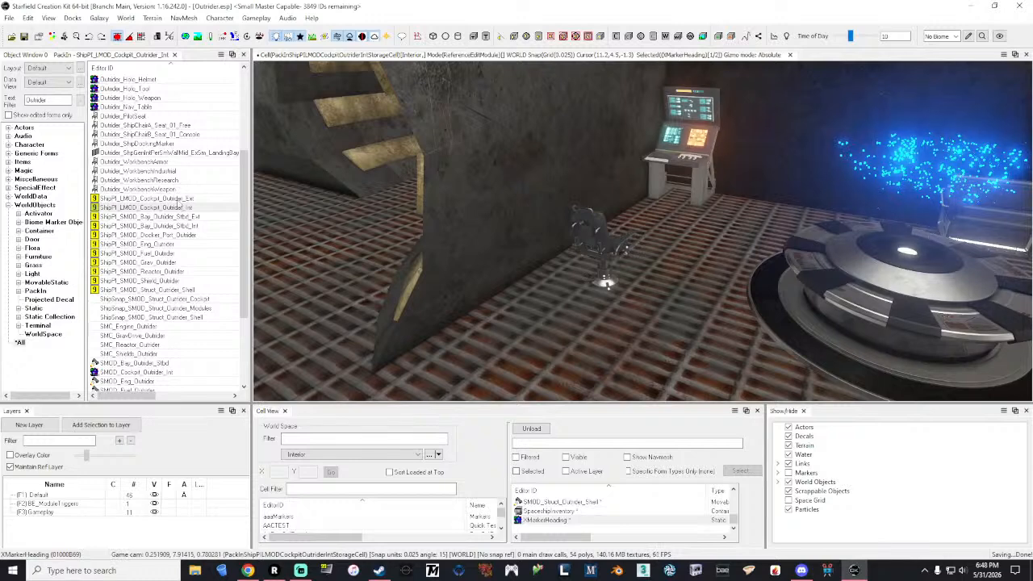
scroll(191, 270, up, 5)
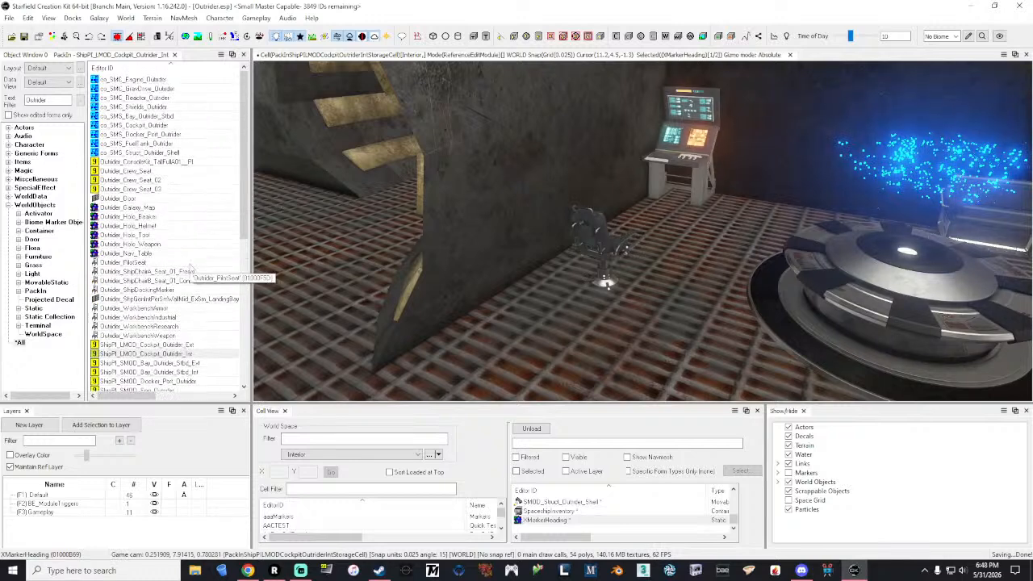
drag(138, 191, 678, 270)
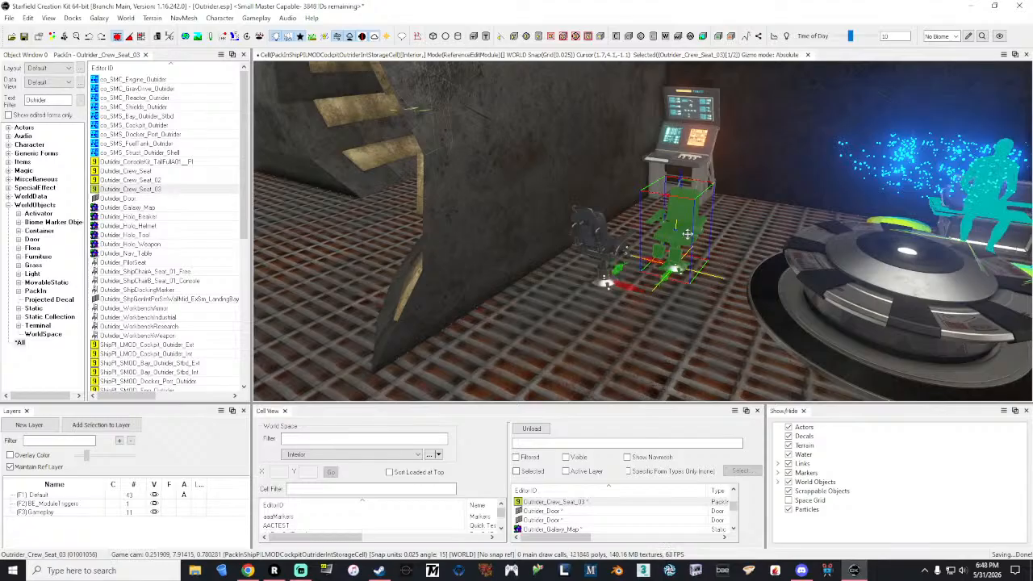
Step: Set the Z rotation of the placed Outrider_Crew_Seat_03 to 180 degrees
scroll(687, 234, up, 6)
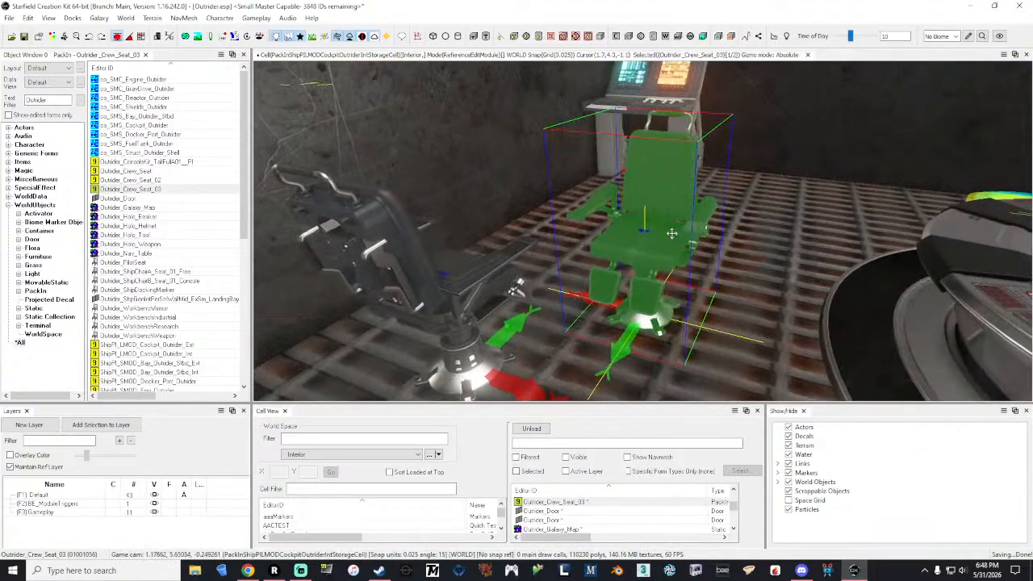
right_click(672, 233)
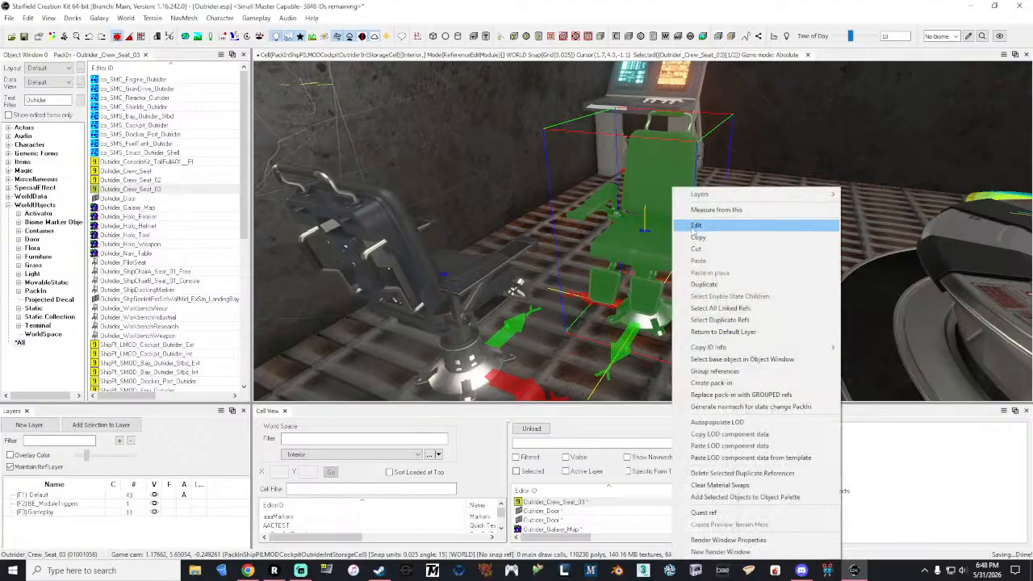
click(691, 226)
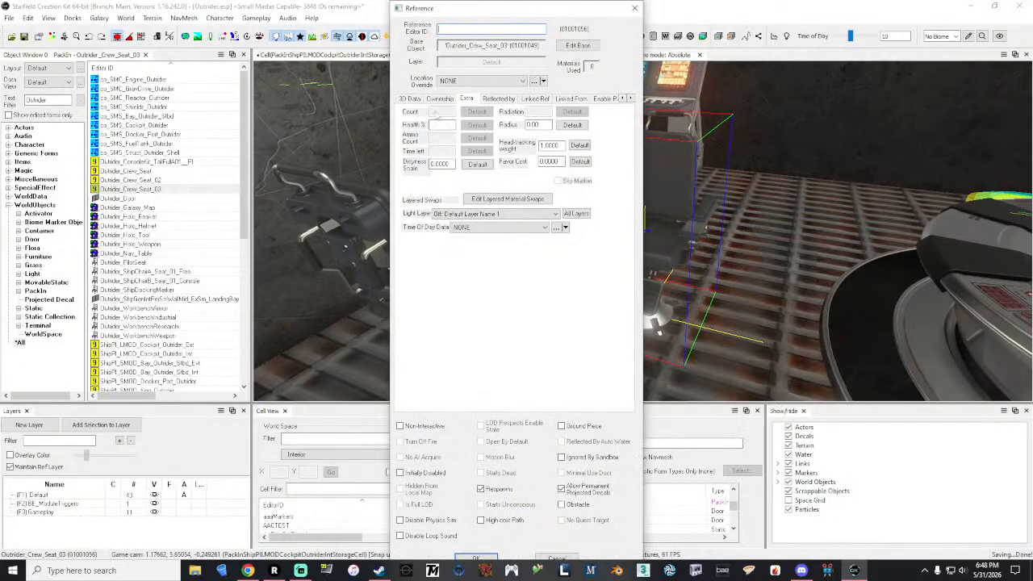
click(410, 99)
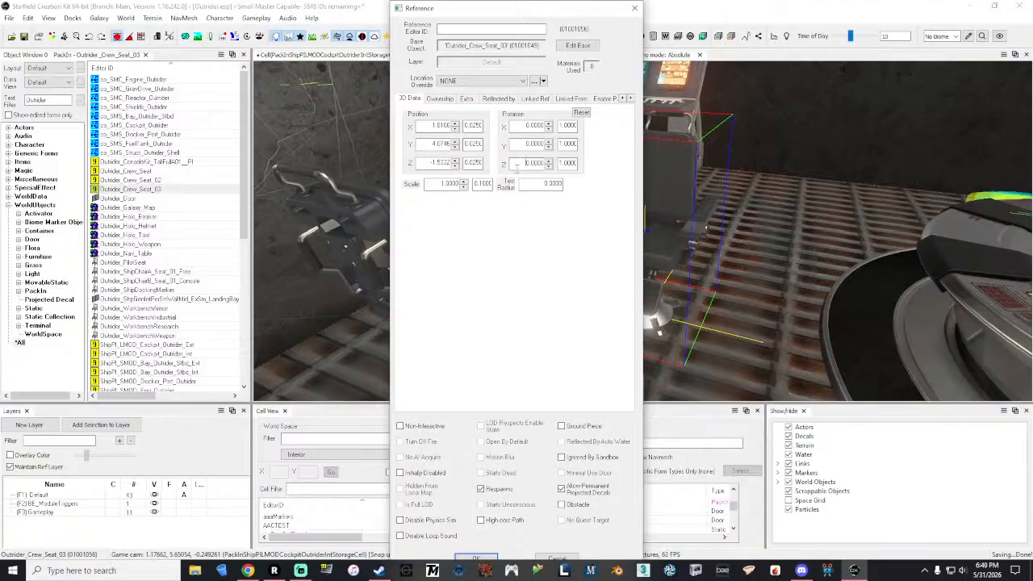
click(534, 146)
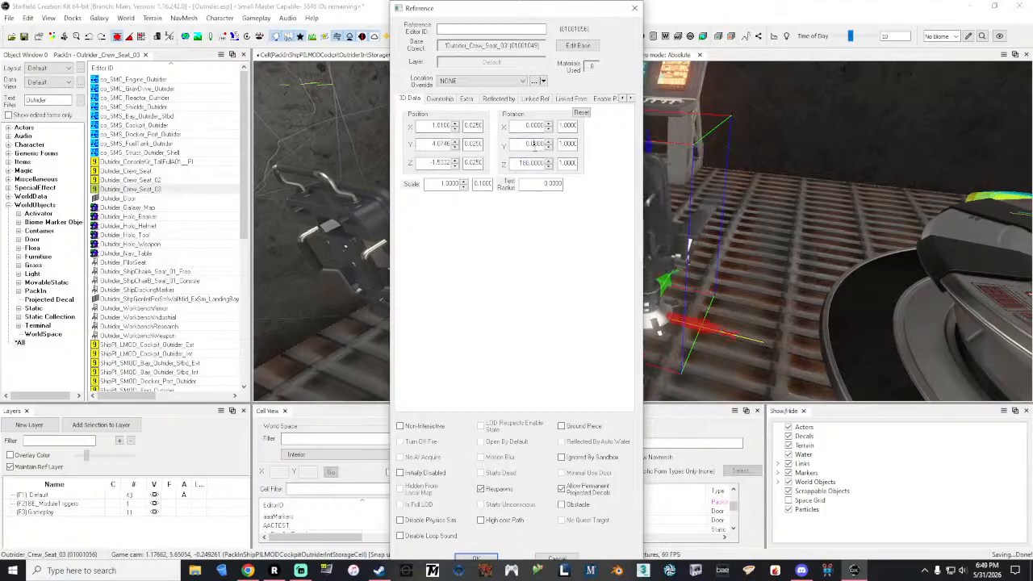
click(476, 558)
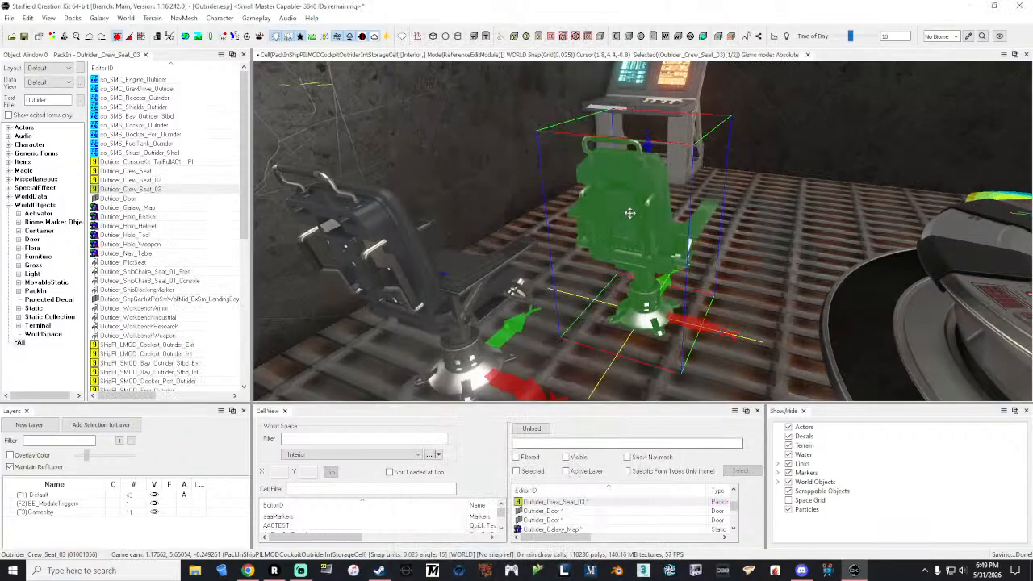
Step: Move Outrider_Crew_Seat_03 across the floor so it stands directly in front of the console
key(e)
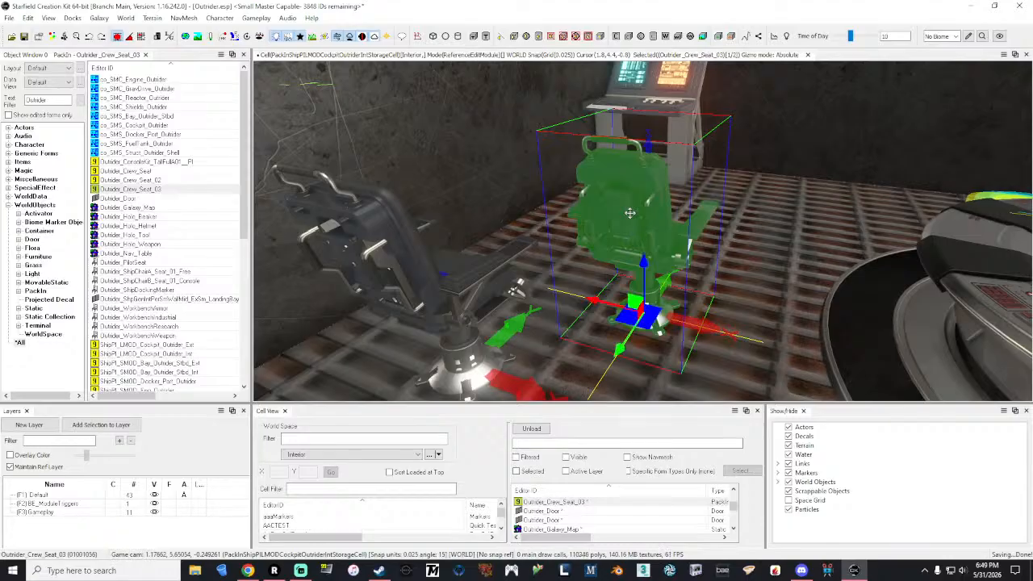
shift+middle_drag(631, 213, 628, 295)
drag(607, 297, 571, 253)
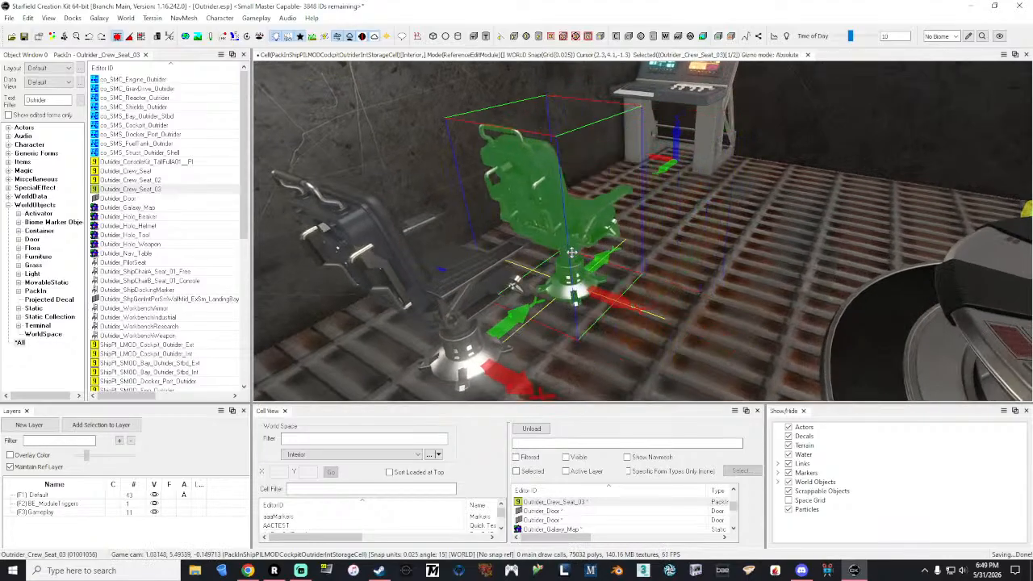
shift+middle_drag(571, 253, 565, 243)
drag(524, 309, 712, 226)
shift+middle_drag(713, 227, 795, 238)
right_drag(795, 238, 840, 190)
key(a)
drag(612, 315, 567, 314)
shift+middle_drag(568, 314, 485, 316)
drag(562, 324, 566, 324)
shift+middle_drag(567, 324, 502, 310)
right_drag(502, 309, 815, 313)
key(a)
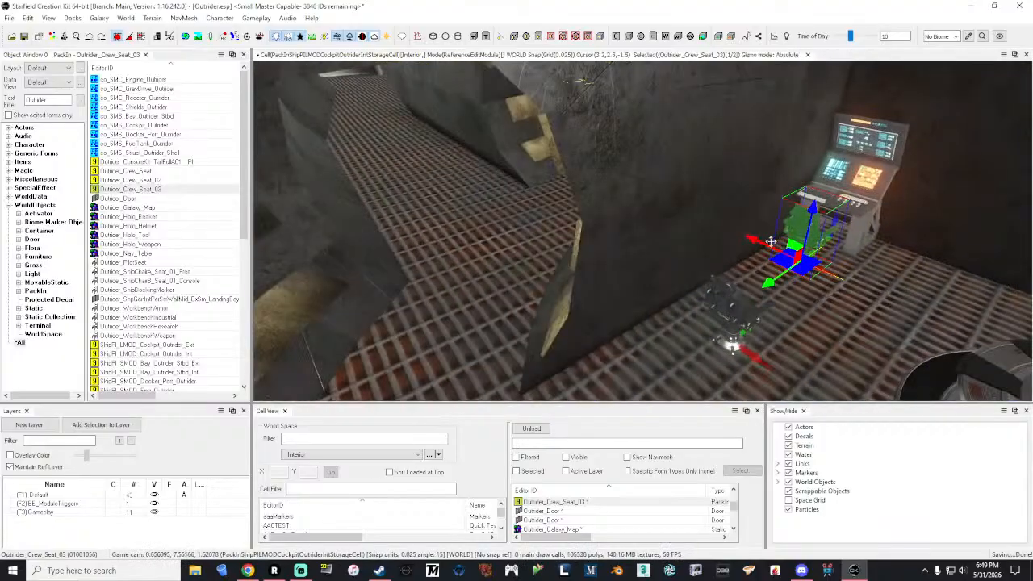
Step: Move Outrider_Crew_Seat_02 away from the console side to the opposite part of the cockpit, next to the wall edge
click(738, 306)
middle_drag(738, 305, 715, 306)
drag(715, 306, 534, 136)
right_drag(548, 141, 592, 159)
key(f)
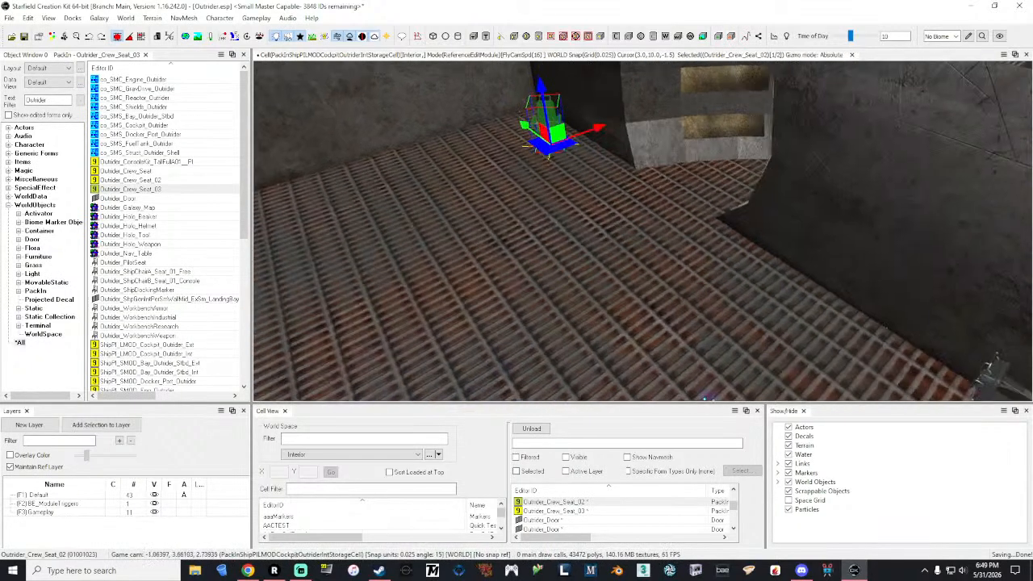
drag(611, 220, 567, 195)
right_drag(566, 195, 517, 202)
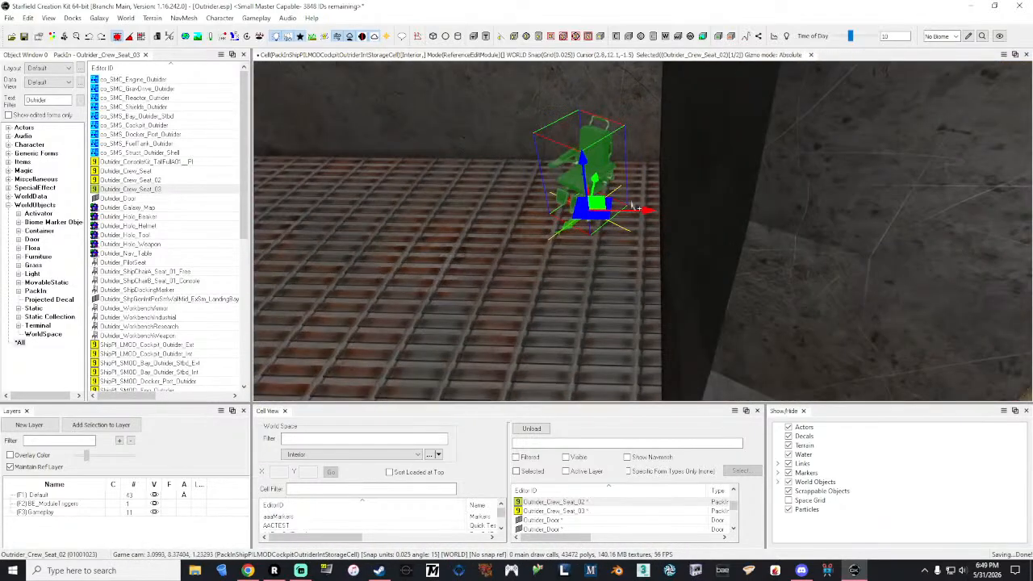
mouse_move(642, 209)
mouse_down()
mouse_move(652, 210)
mouse_move(609, 179)
mouse_move(646, 200)
mouse_up()
right_drag(646, 200, 636, 199)
key(s)
Step: Find WorkbenchFood among the furniture with the filter workbench and place it on the open cockpit floor
double_click(54, 98)
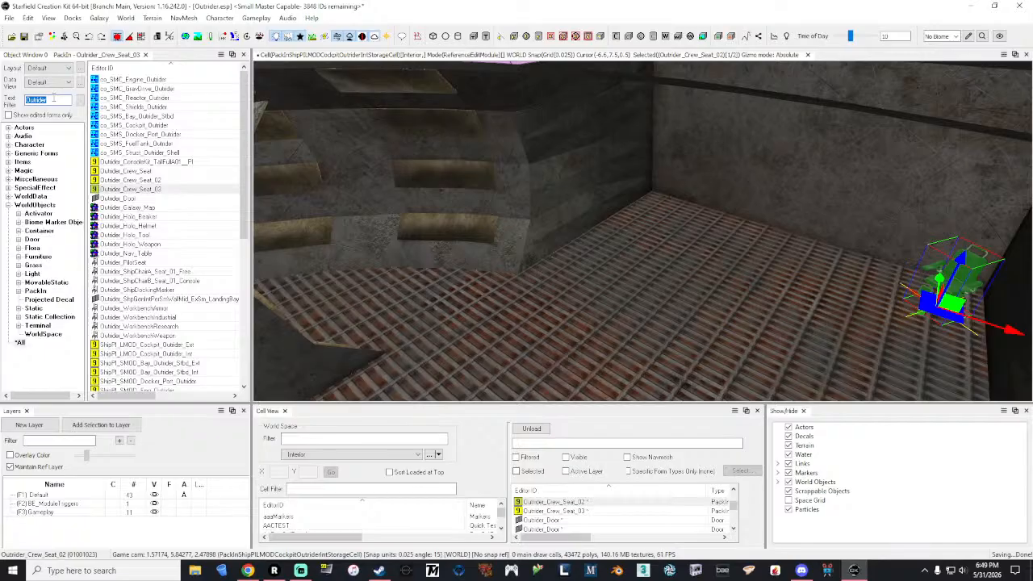
text(co)
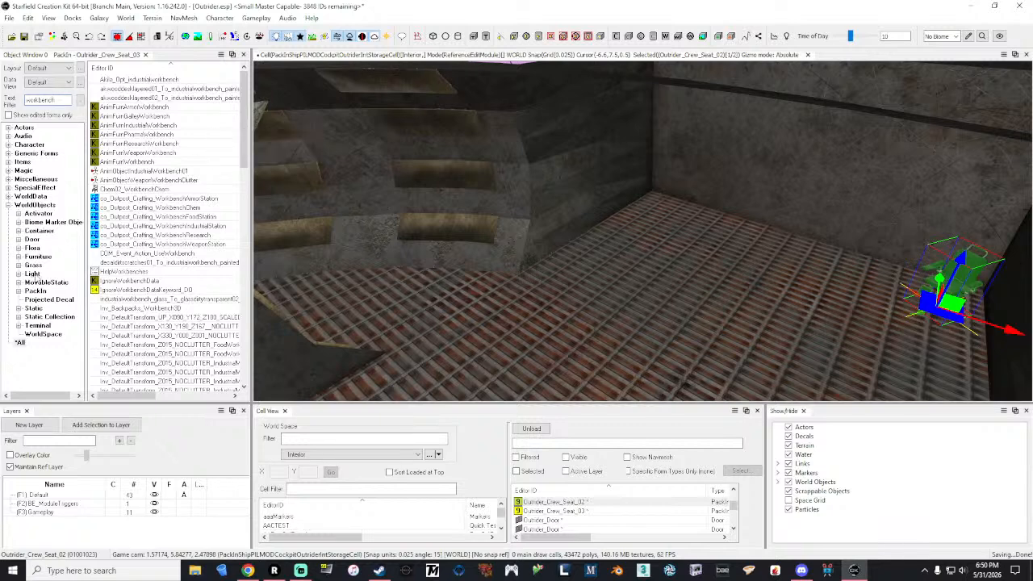
click(37, 256)
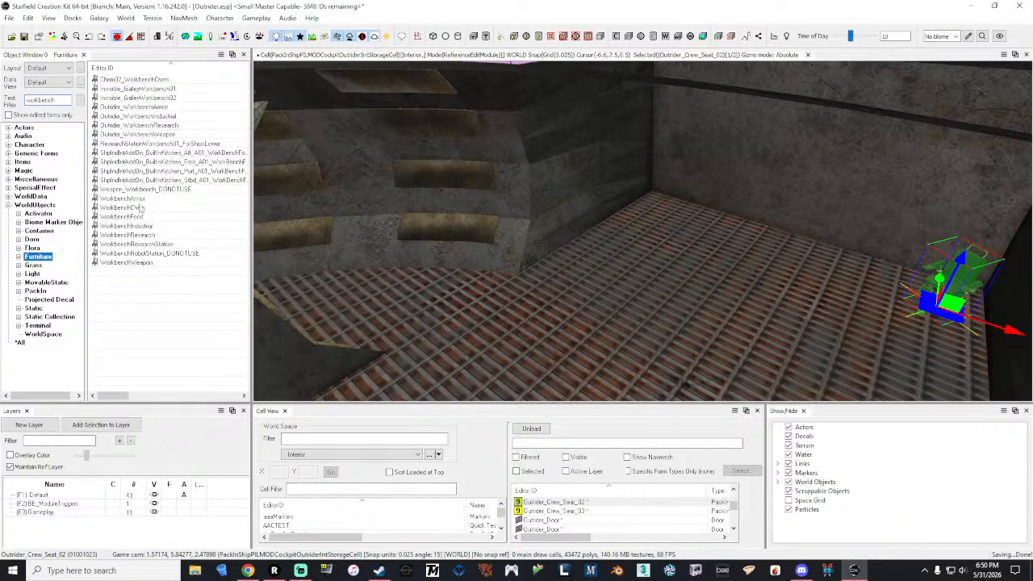
drag(129, 218, 678, 295)
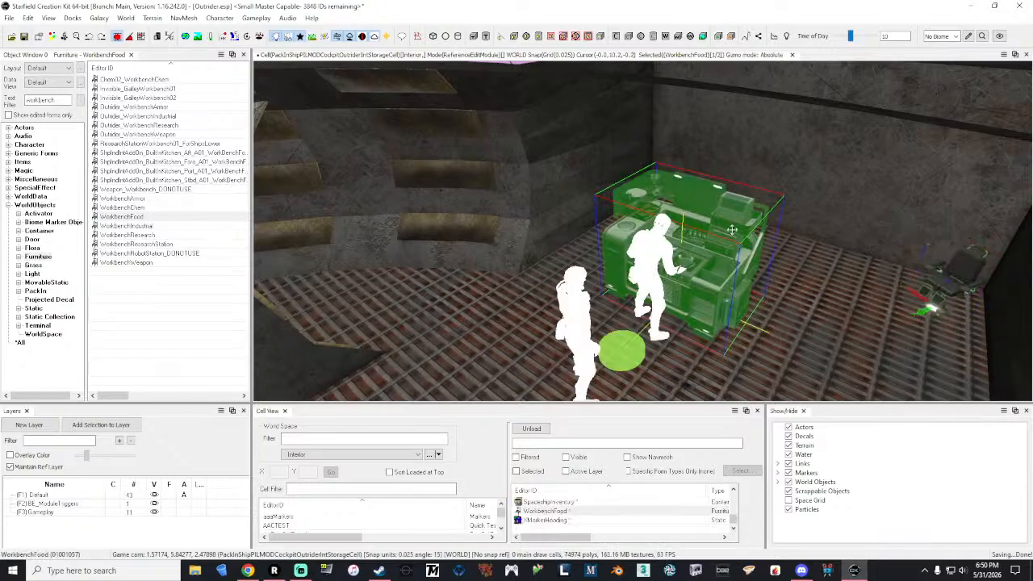
Step: Move the food workbench against the cockpit wall beside the round passage
mouse_move(732, 230)
right_down()
mouse_move(710, 230)
mouse_move(722, 242)
mouse_move(698, 230)
mouse_move(730, 229)
right_up()
key(w)
key(s)
drag(710, 284, 844, 264)
shift+middle_drag(845, 265, 883, 284)
drag(845, 271, 736, 259)
shift+middle_drag(736, 259, 702, 262)
right_drag(702, 263, 736, 258)
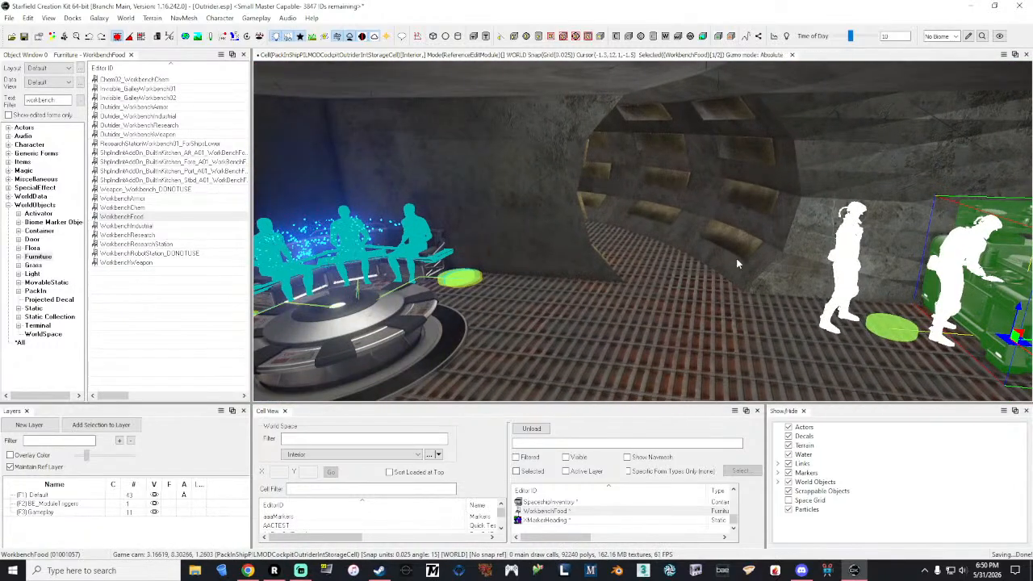
Step: Search all form types for nav and look through the matching objects
double_click(63, 99)
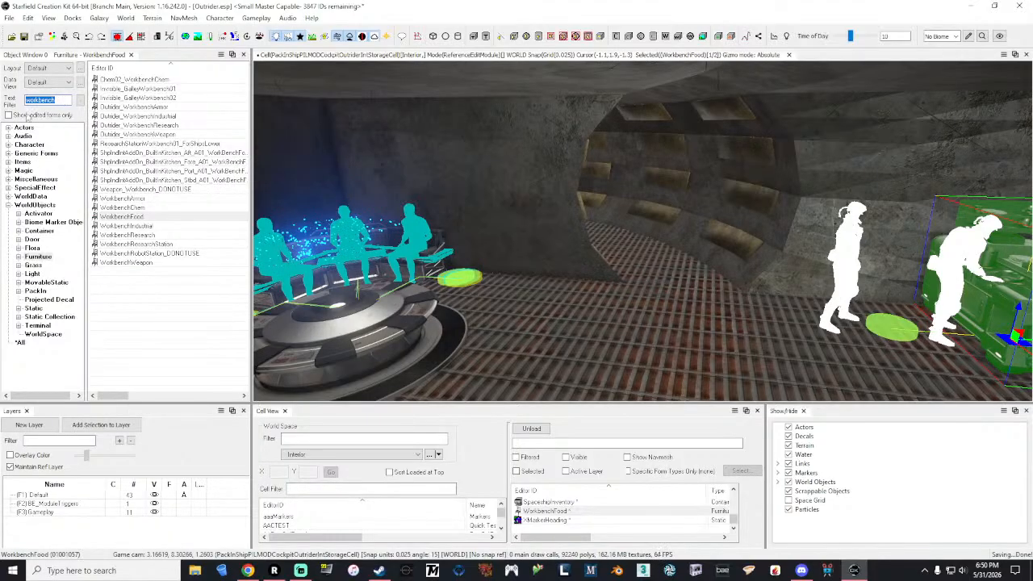
text(4)
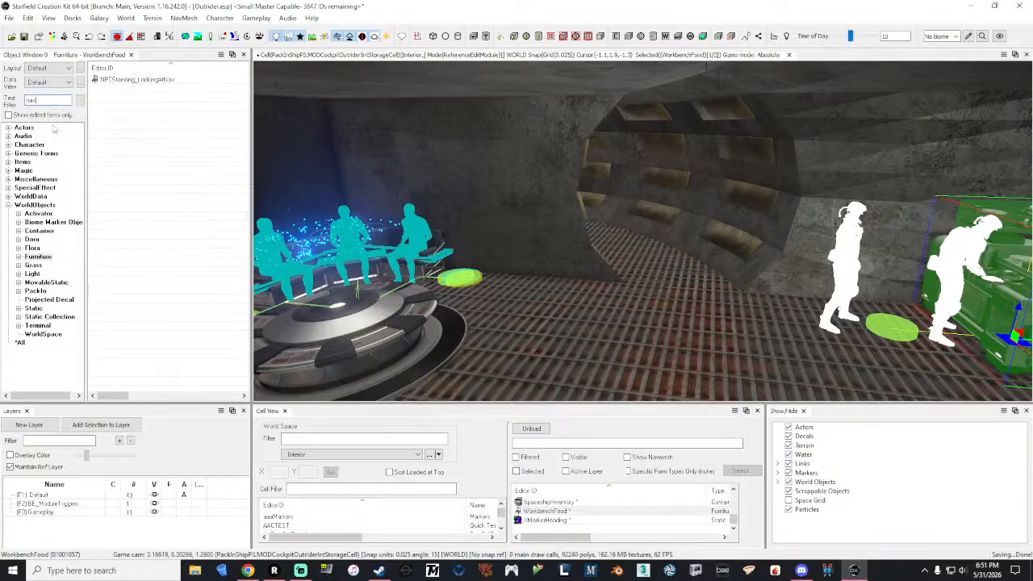
click(20, 344)
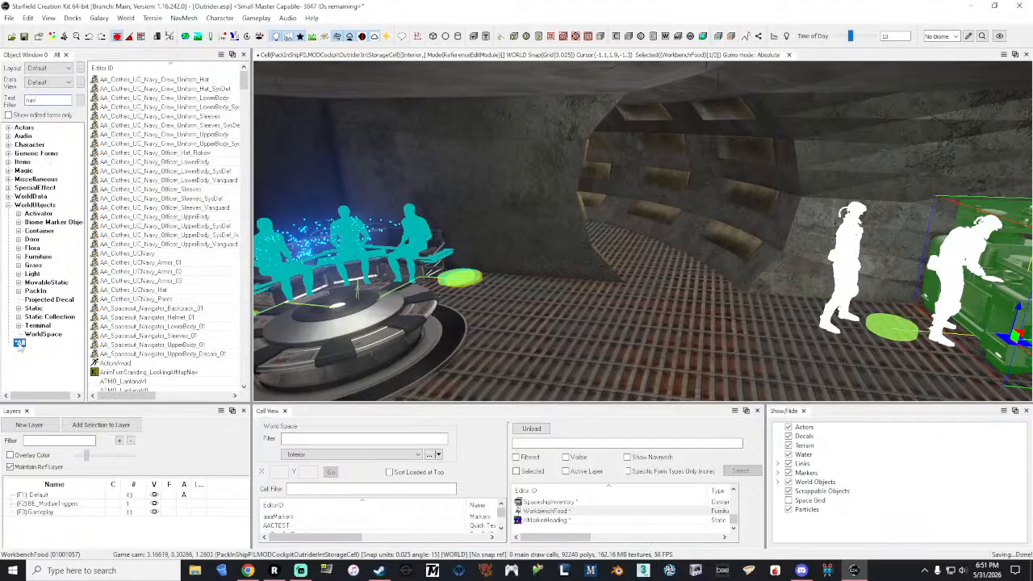
scroll(182, 171, down, 15)
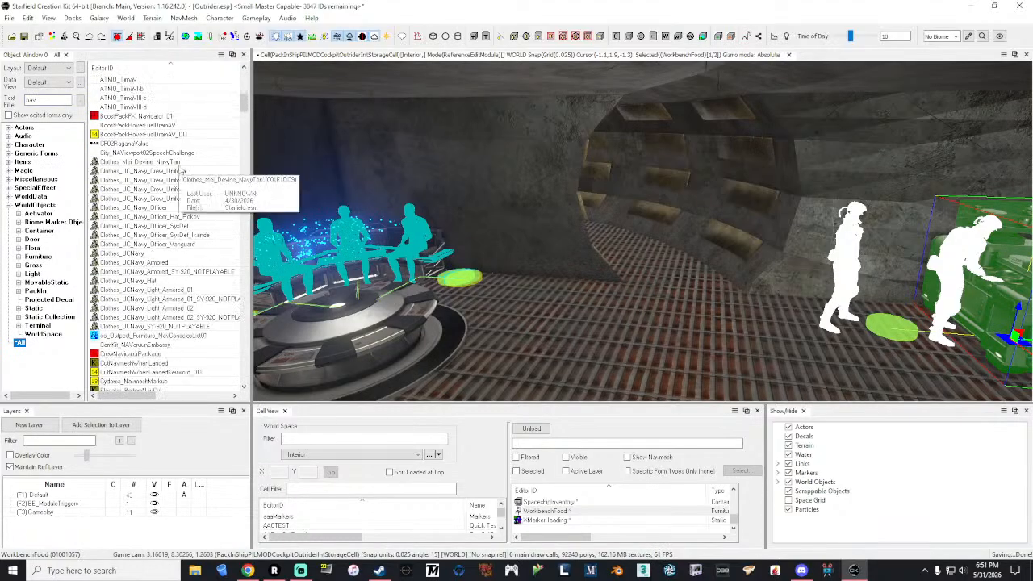
Step: Filter all form types by table, look through the matching objects and inspect the static DigitalTable03b
click(48, 99)
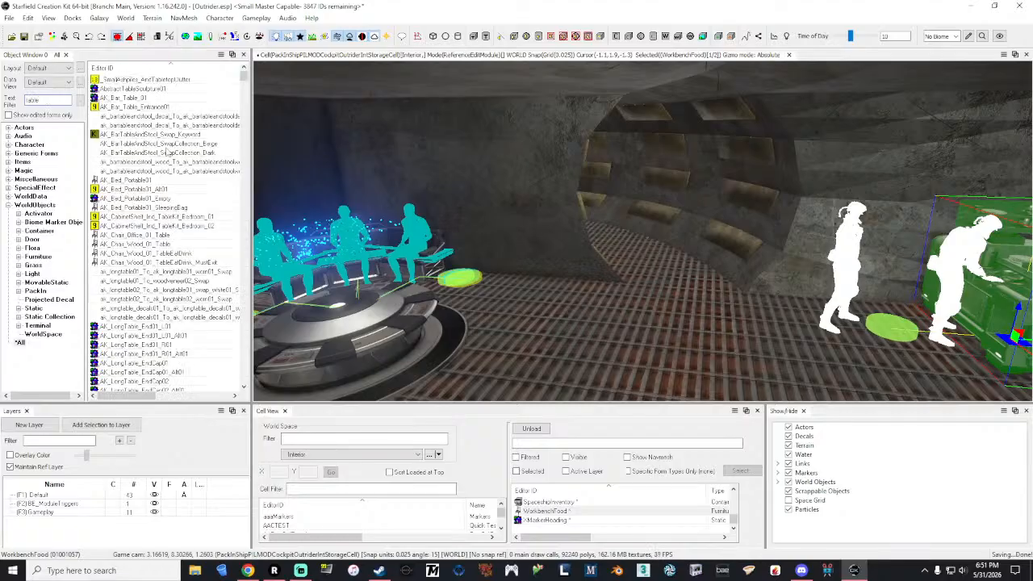
scroll(165, 173, down, 4)
scroll(181, 152, down, 8)
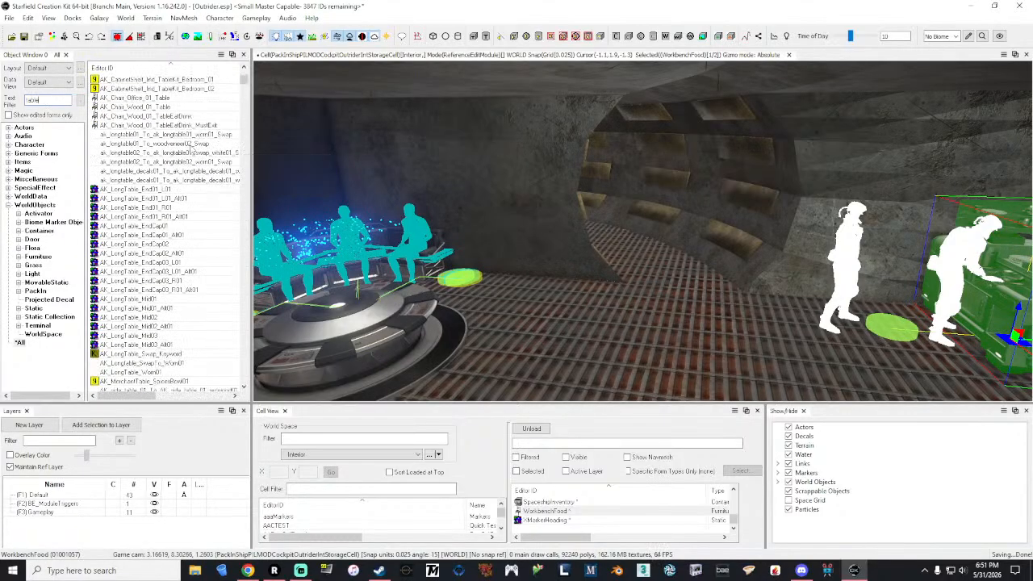
scroll(192, 151, down, 5)
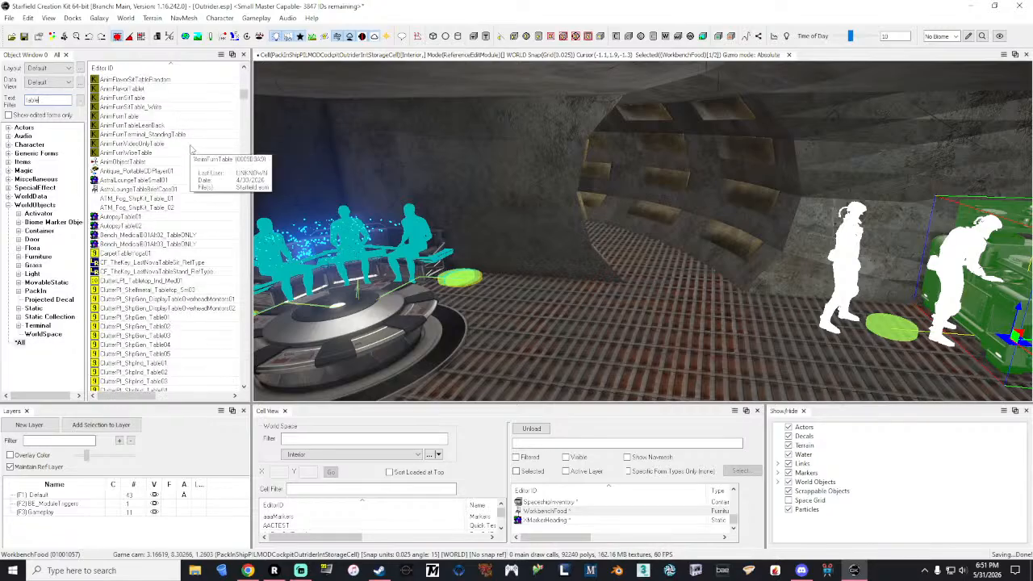
scroll(192, 150, down, 10)
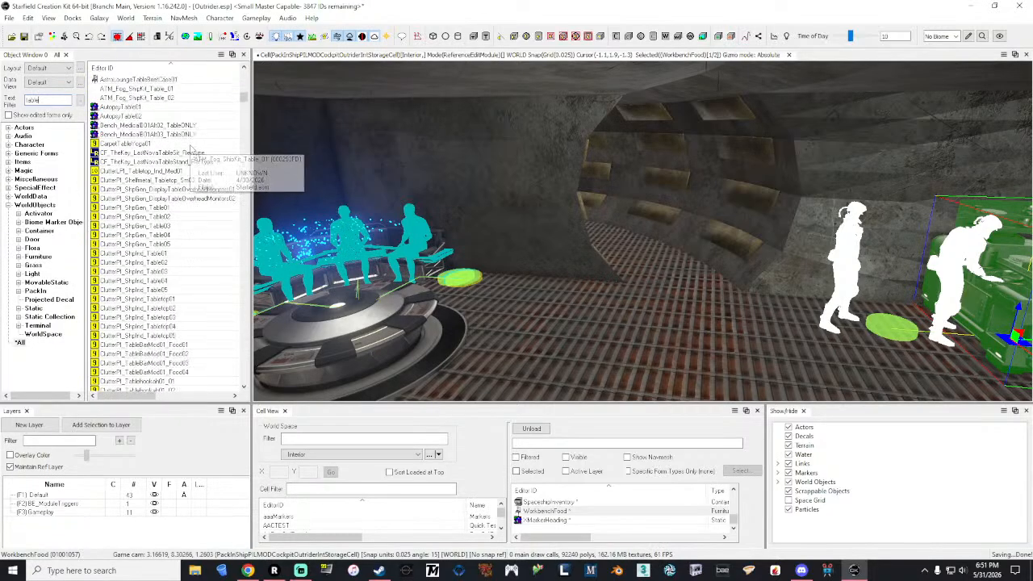
scroll(192, 151, down, 10)
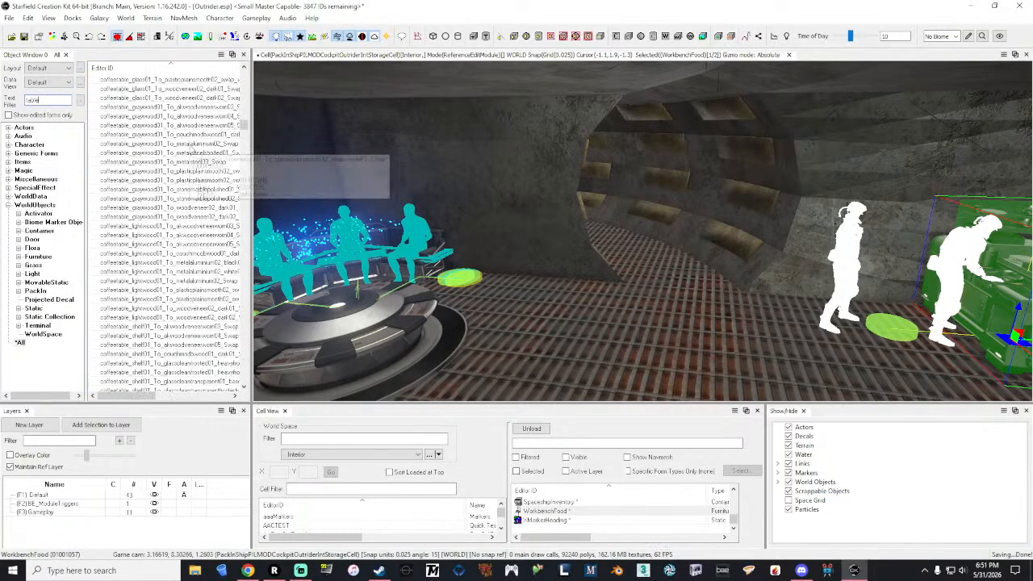
scroll(192, 151, down, 12)
scroll(192, 150, down, 9)
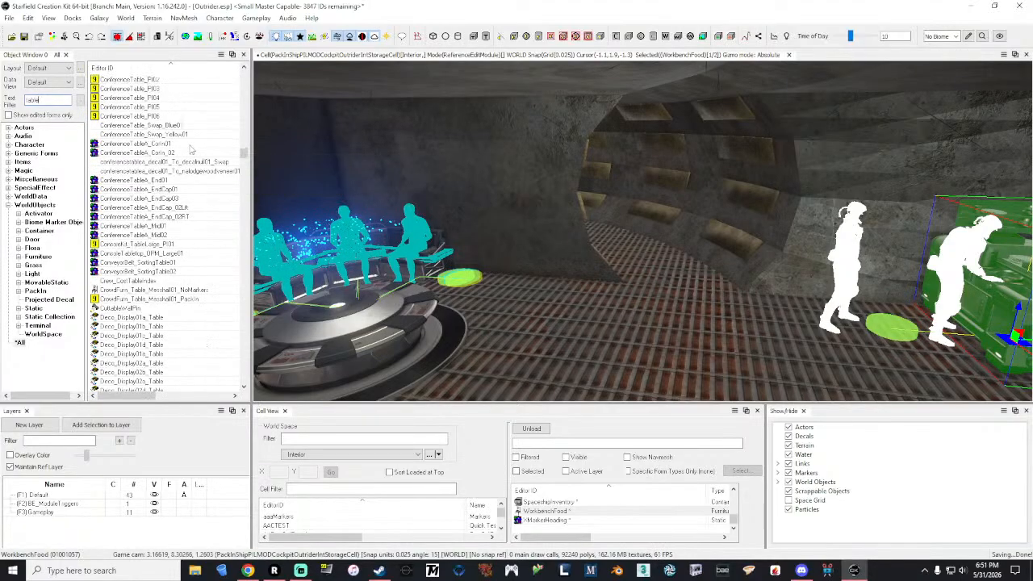
scroll(192, 150, down, 7)
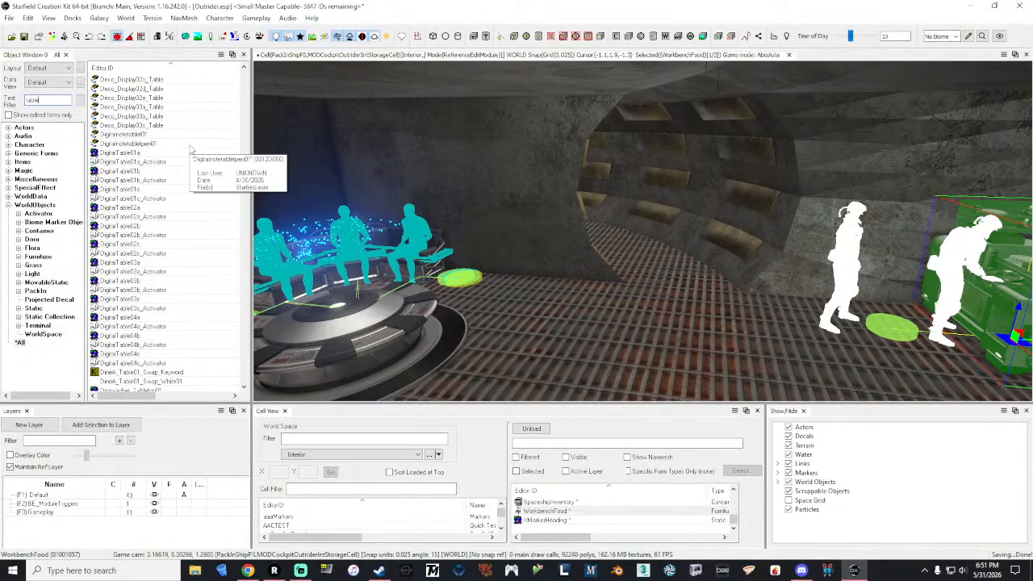
scroll(192, 150, down, 1)
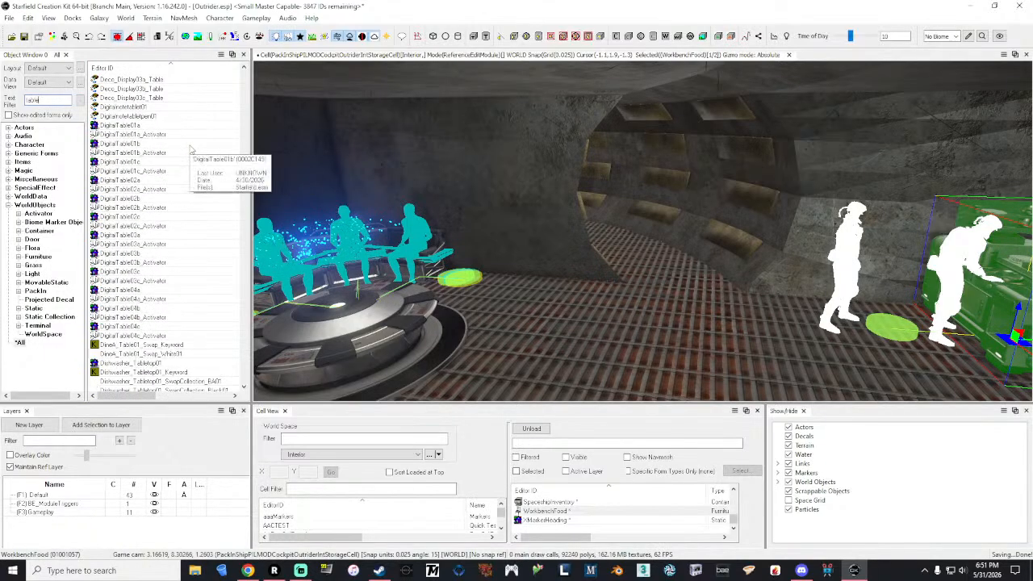
scroll(186, 146, down, 2)
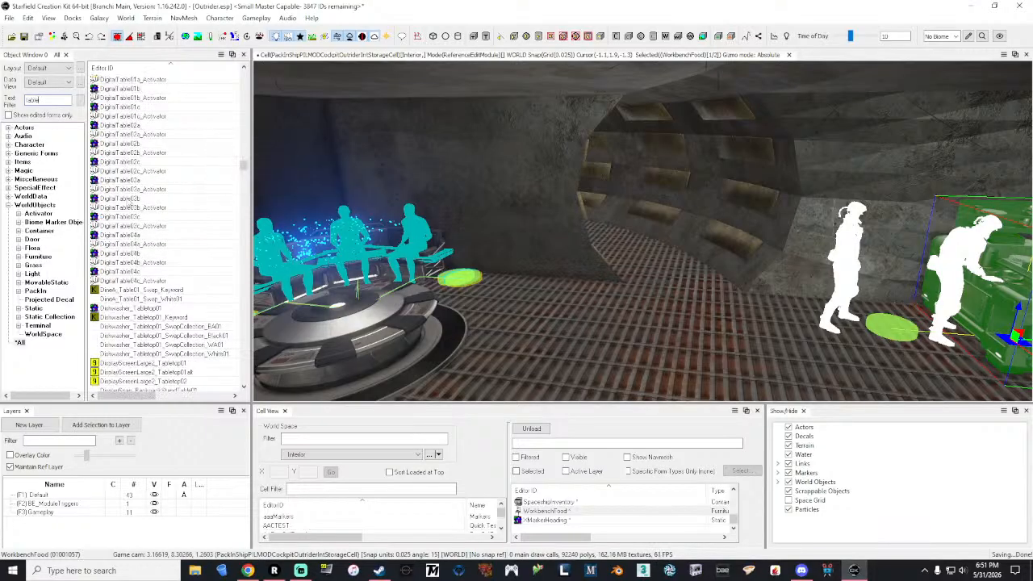
click(128, 199)
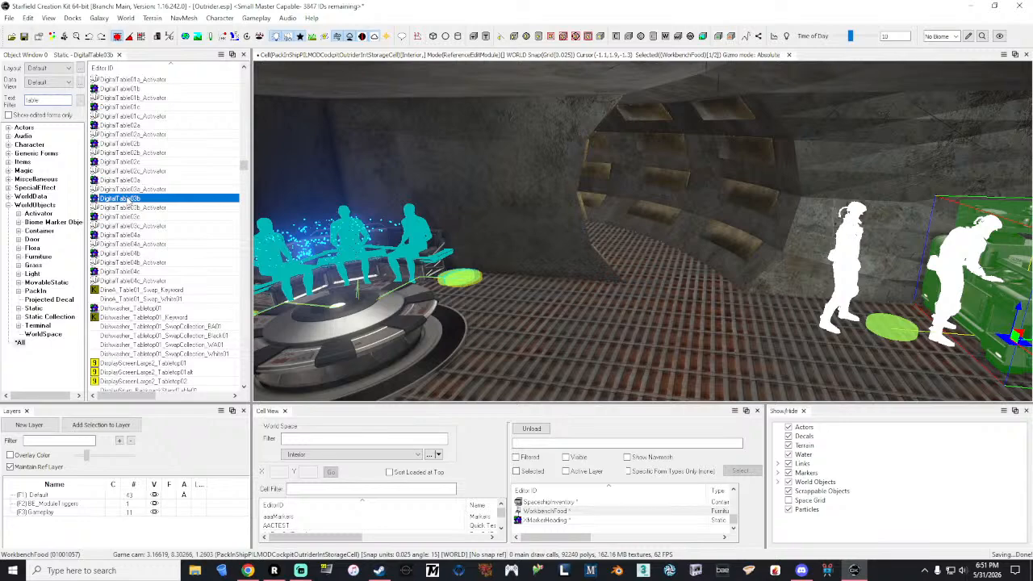
double_click(128, 199)
click(729, 90)
Step: Look through the rest of the table matches below the DigitalTable entries for a suitable navigation table
scroll(163, 196, down, 1)
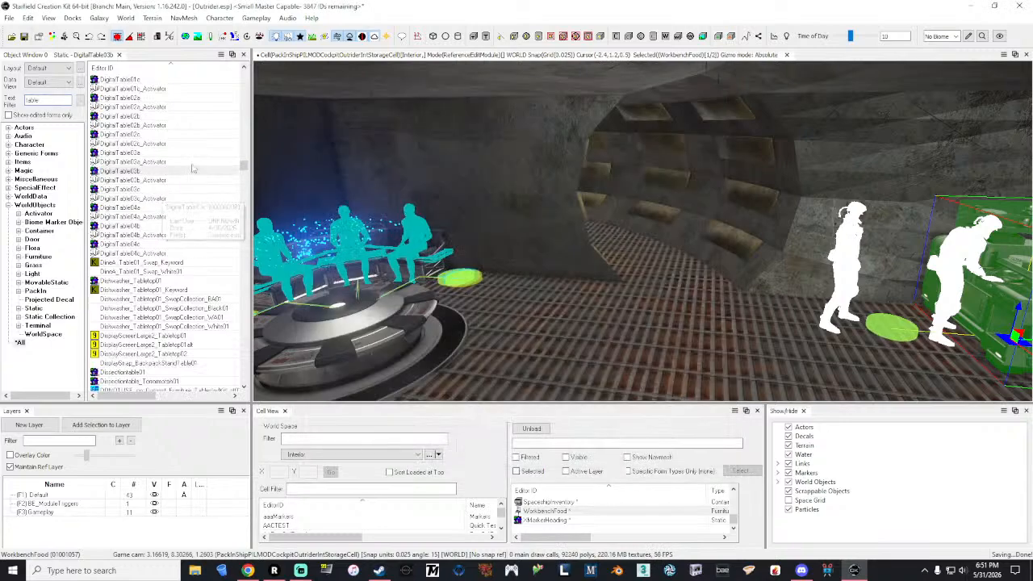
scroll(193, 170, down, 3)
scroll(192, 168, down, 6)
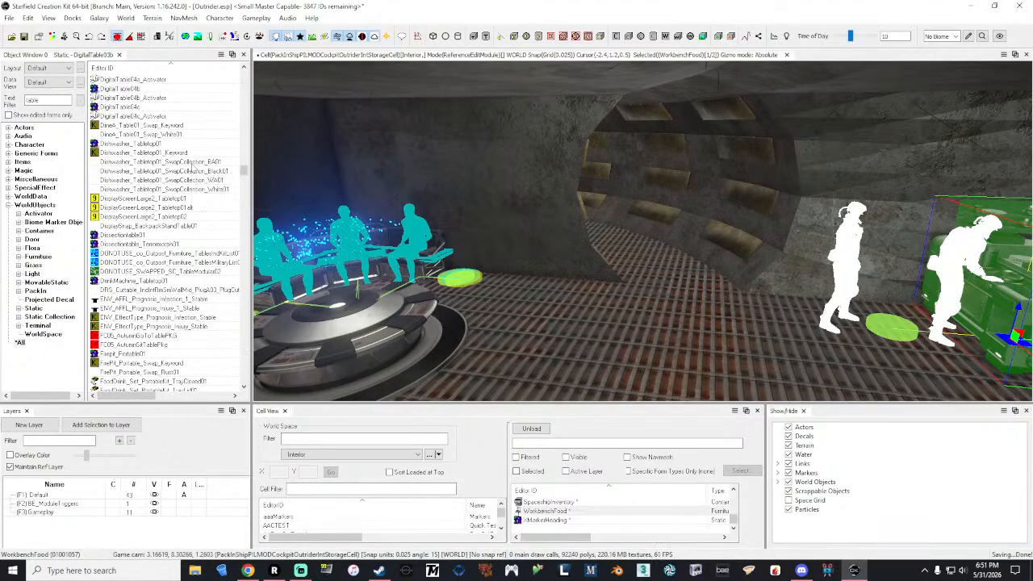
scroll(193, 167, down, 9)
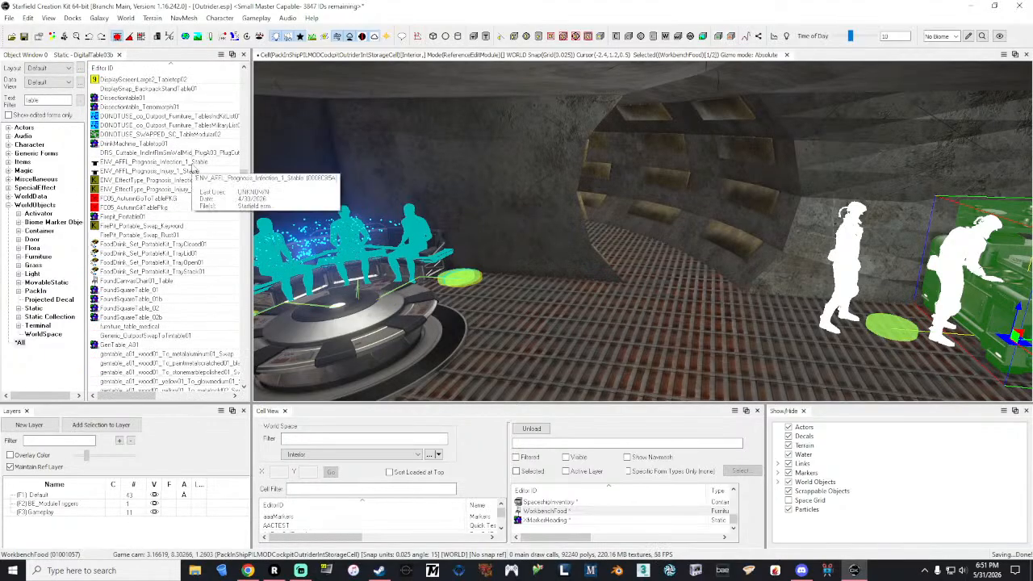
scroll(194, 170, down, 15)
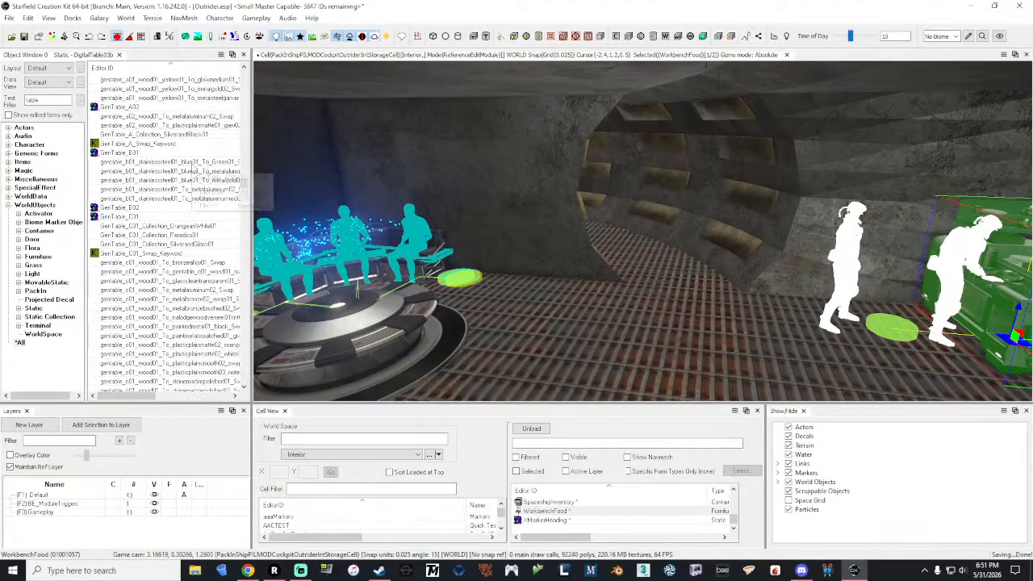
scroll(193, 170, down, 15)
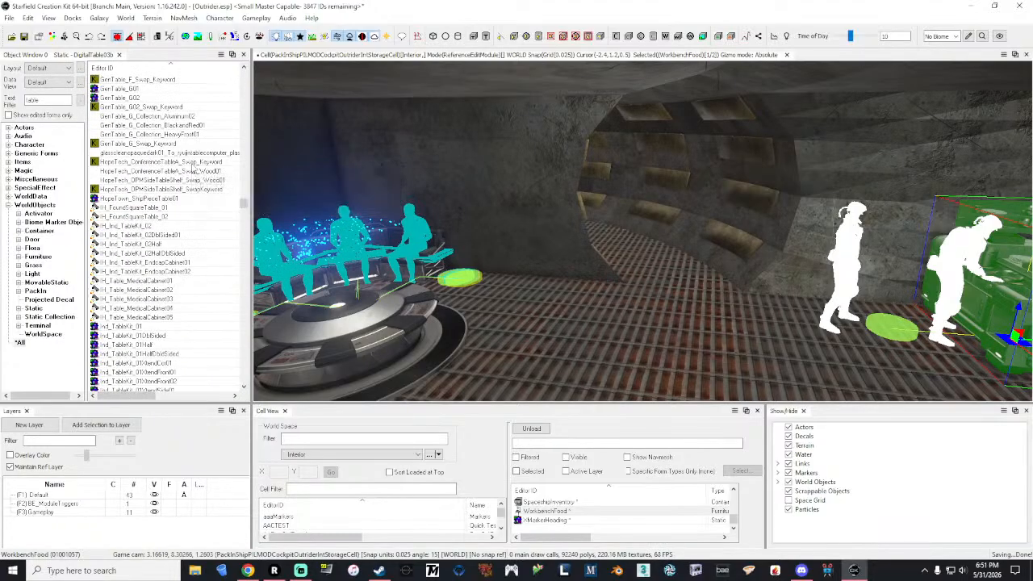
scroll(194, 170, down, 10)
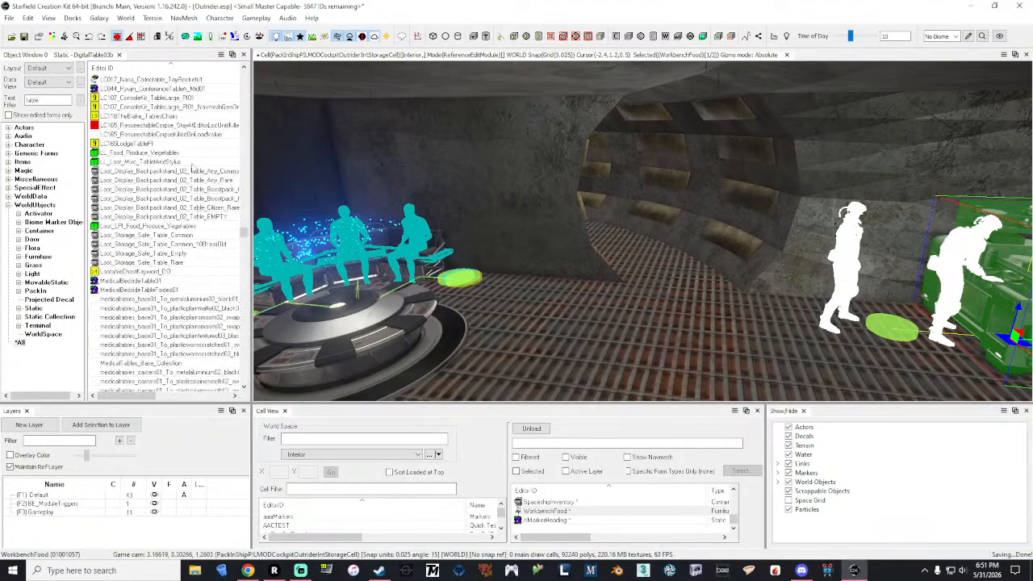
scroll(193, 168, up, 4)
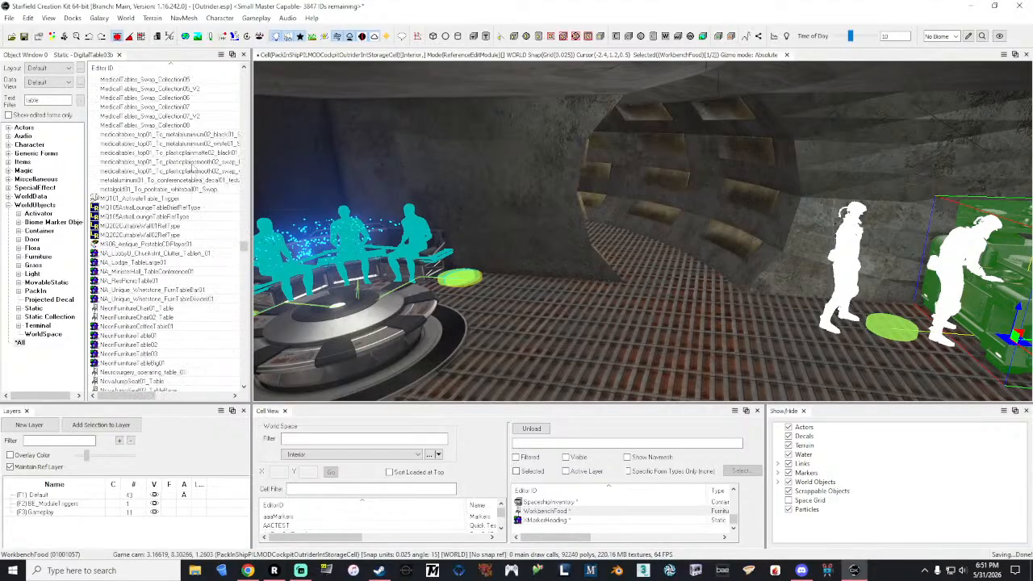
scroll(193, 169, down, 8)
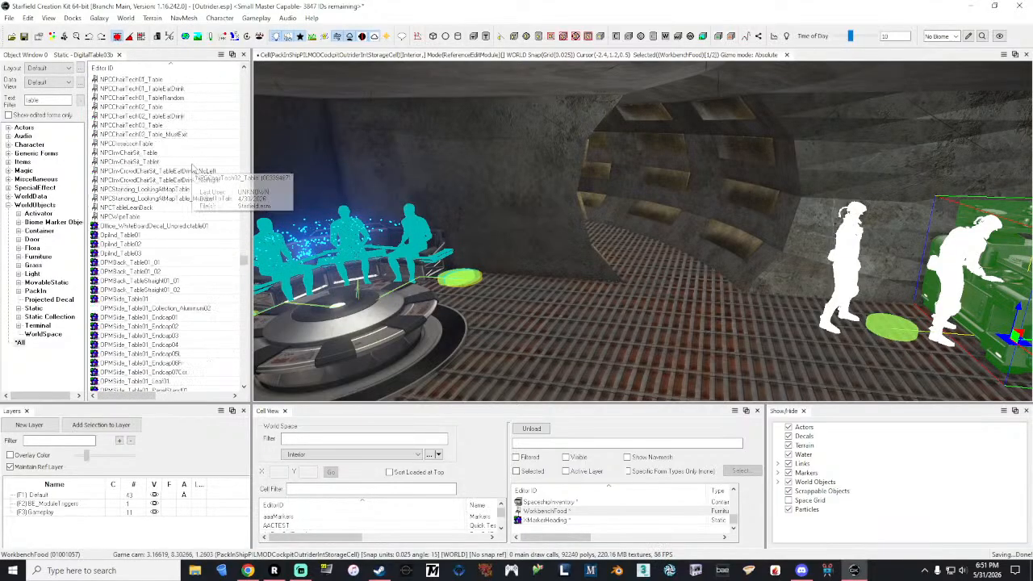
Step: Narrow the table matches to activators and inspect DigitalTable01a_Activator and MQ101_ActivateTable_Trigger
click(38, 213)
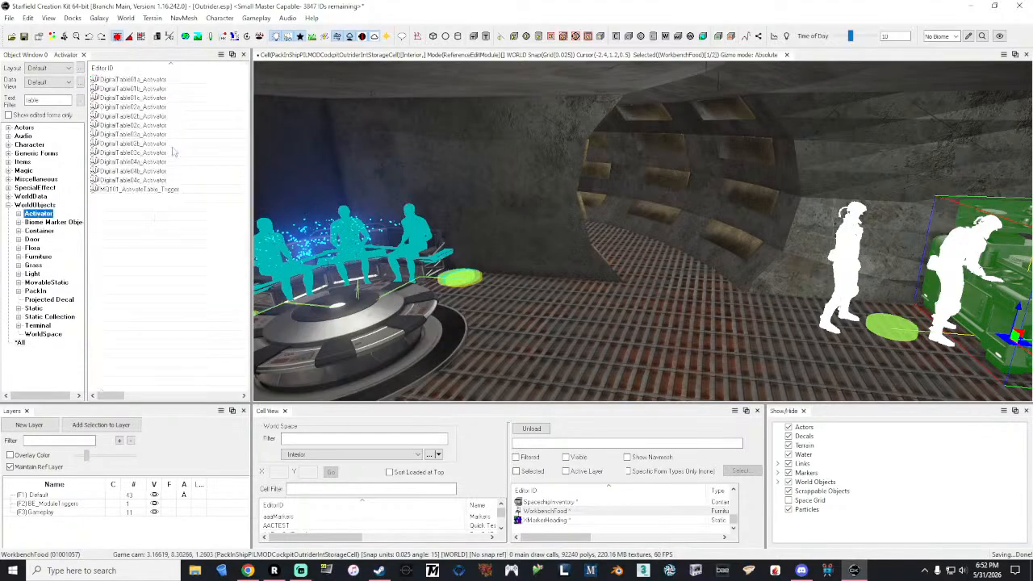
double_click(130, 79)
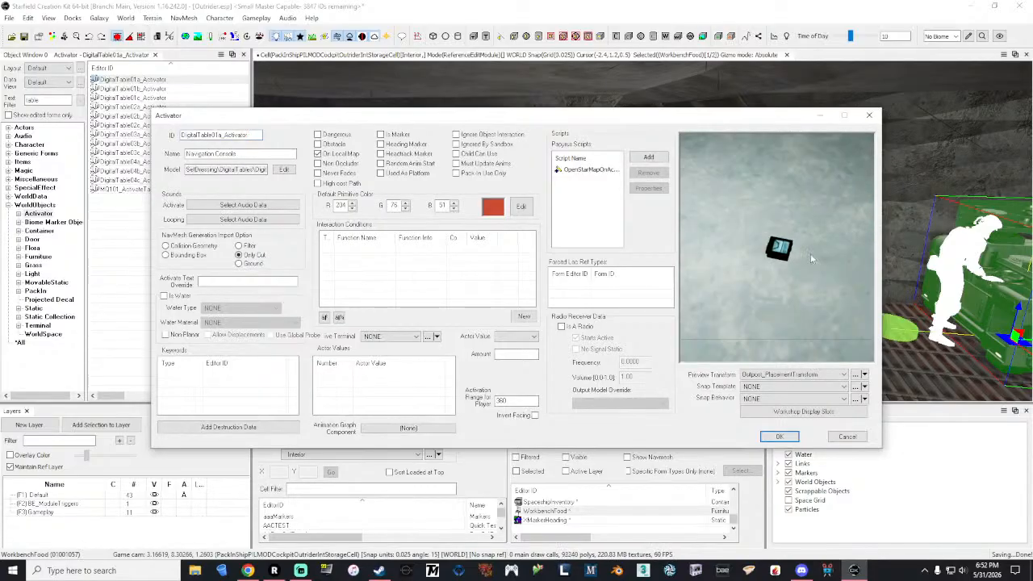
click(869, 115)
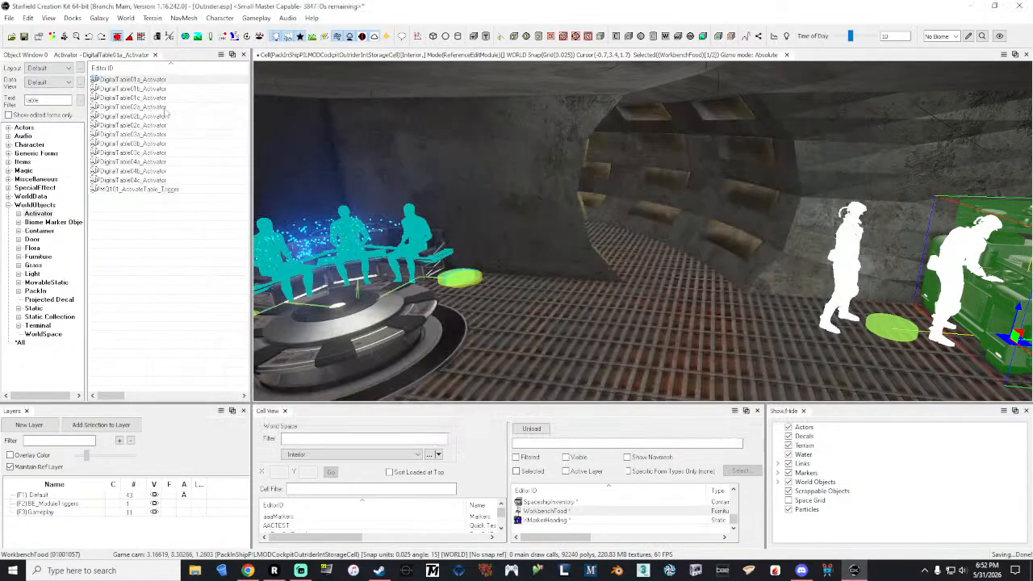
click(147, 189)
double_click(147, 190)
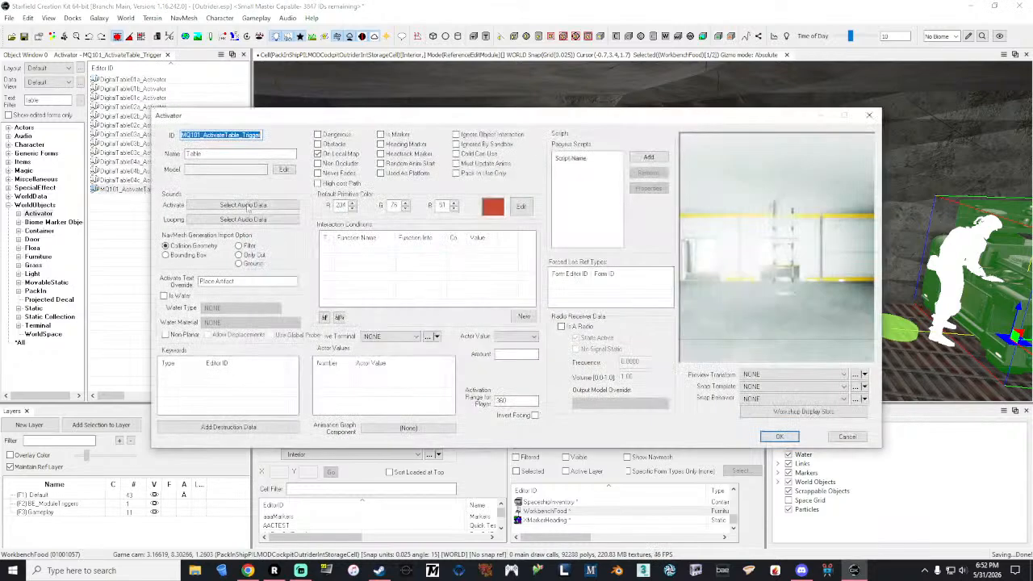
click(871, 118)
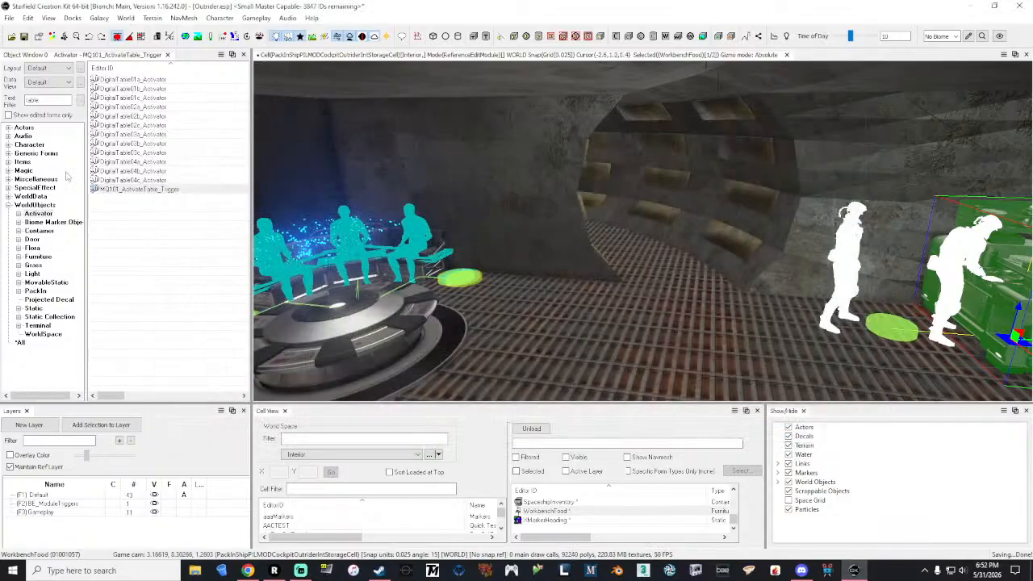
Step: Inspect the properties and model previews of DigitalTable04c_Activator, DigitalTable04b_Activator and DigitalTable04a_Activator
double_click(152, 179)
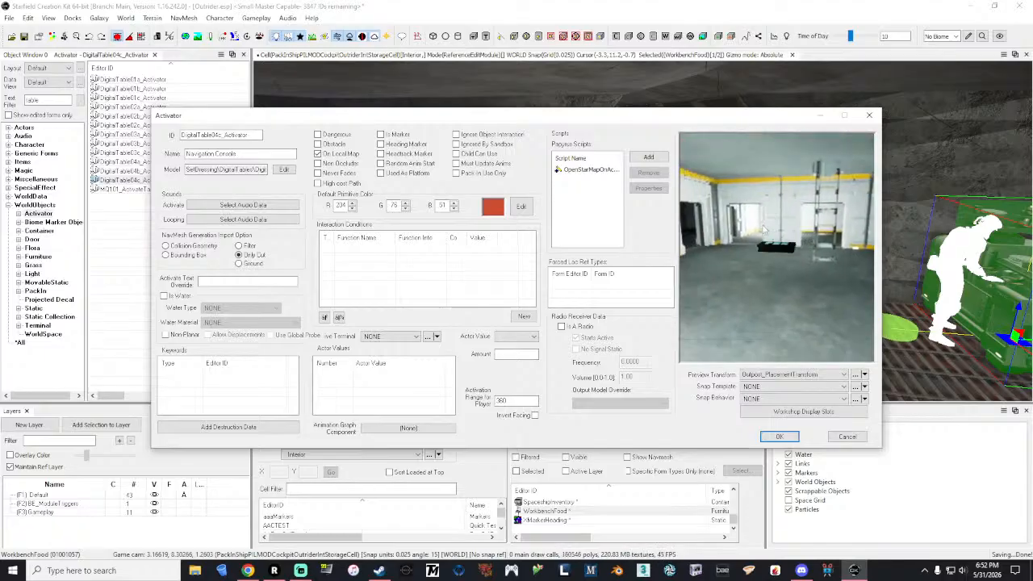
click(869, 115)
click(161, 171)
double_click(162, 172)
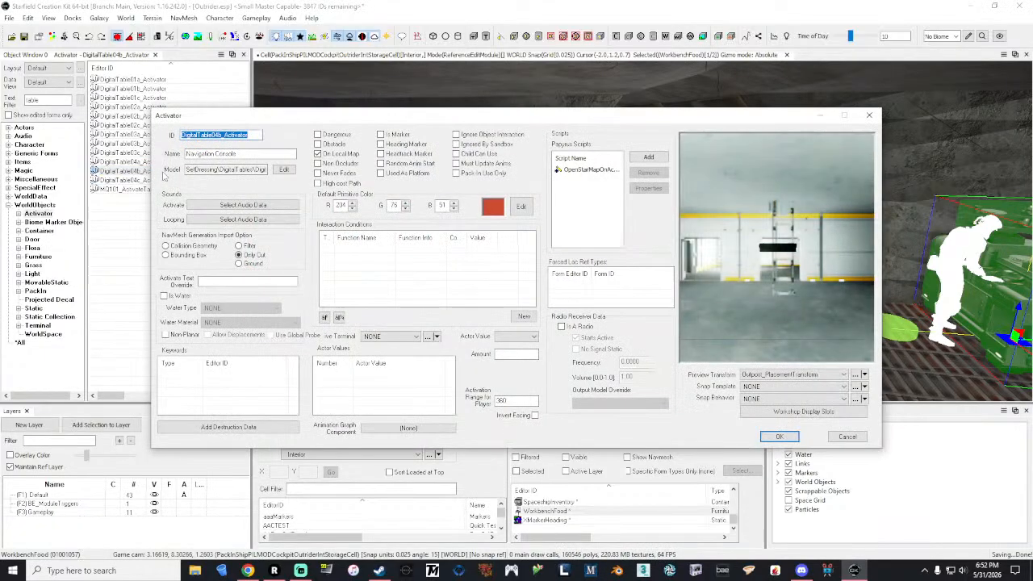
click(869, 115)
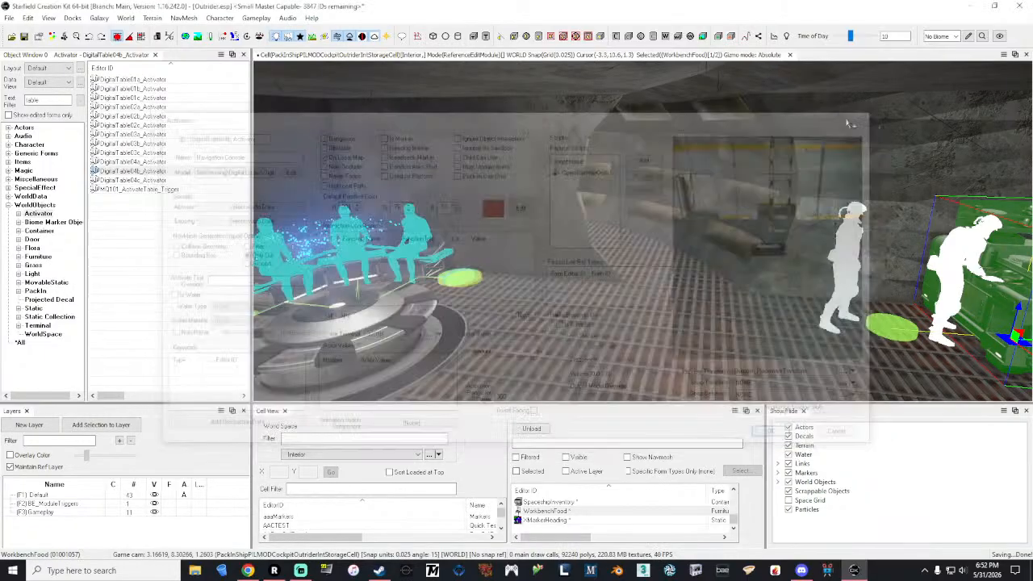
click(151, 163)
double_click(151, 163)
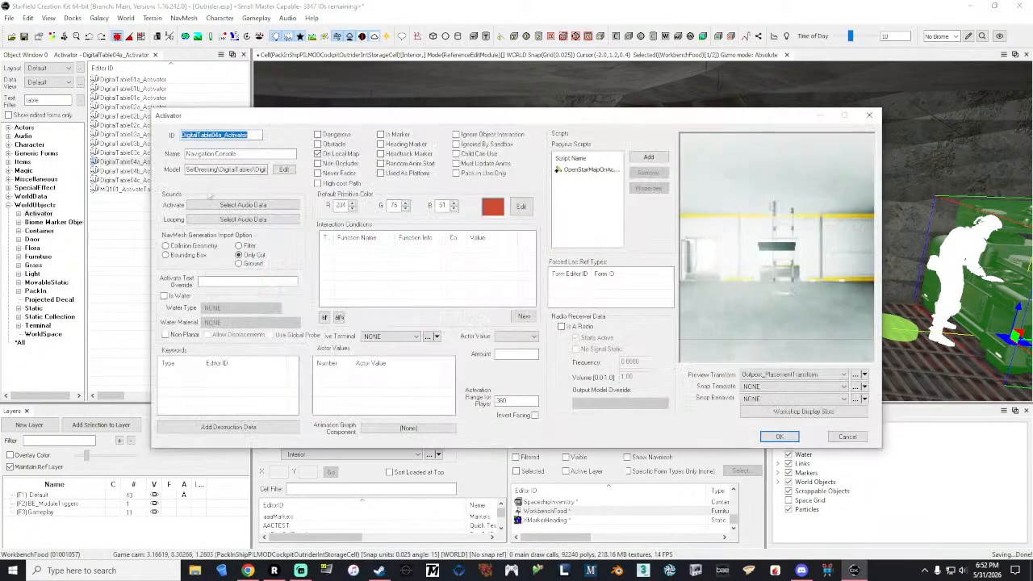
click(869, 116)
Step: Recheck the model preview of DigitalTable01a_Activator and duplicate that activator
double_click(133, 79)
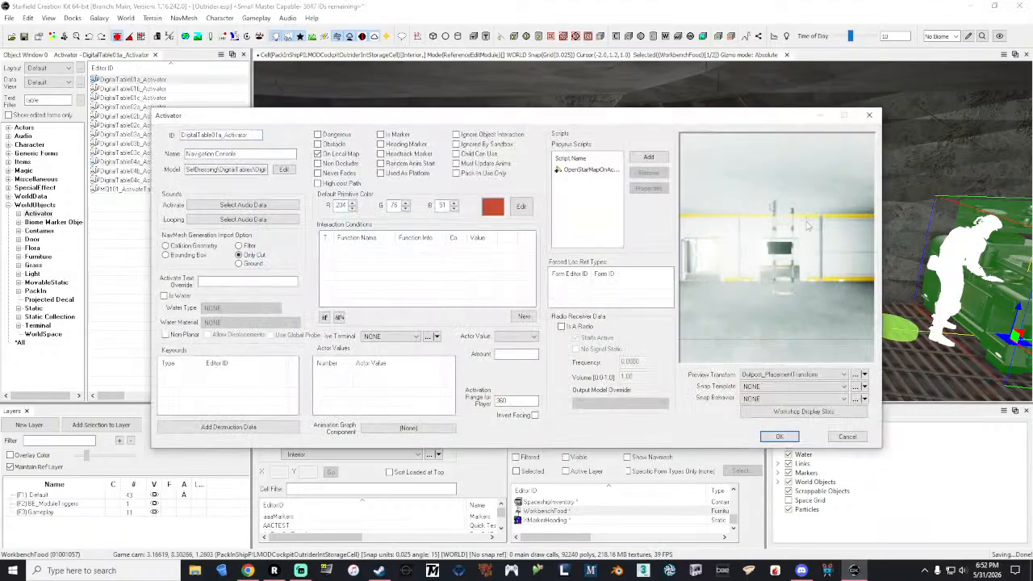
drag(807, 226, 811, 247)
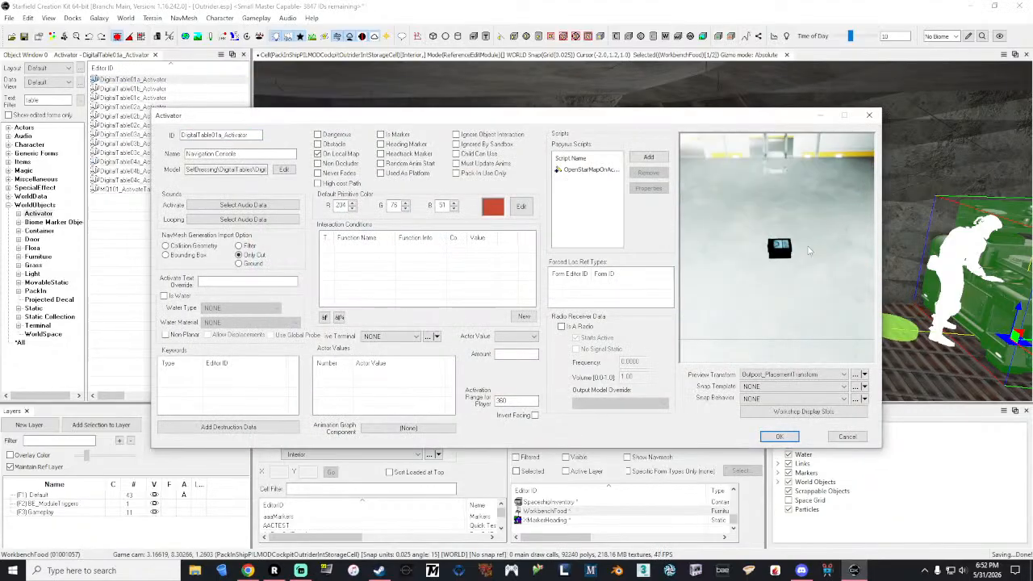
click(869, 116)
right_click(125, 80)
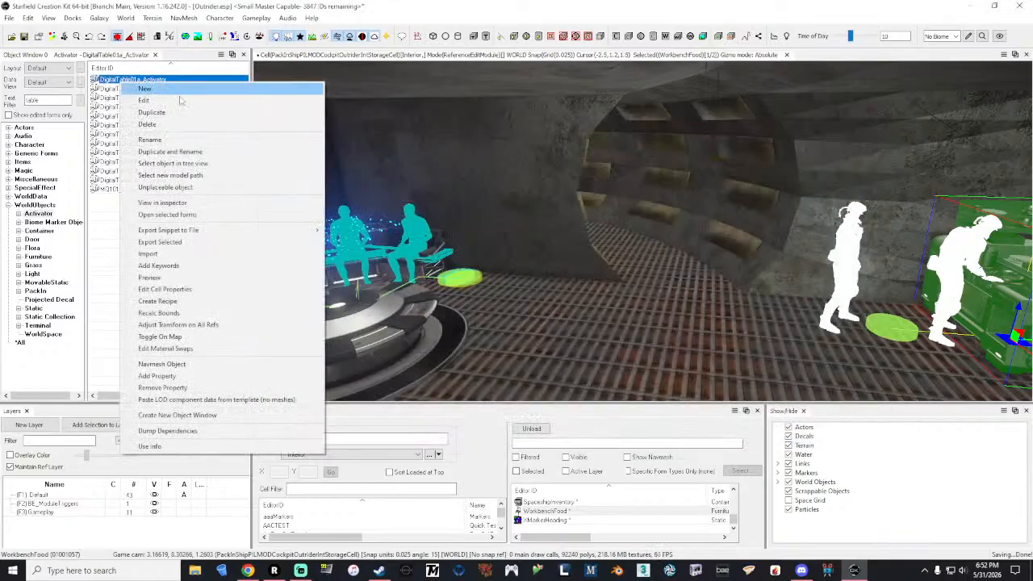
click(187, 114)
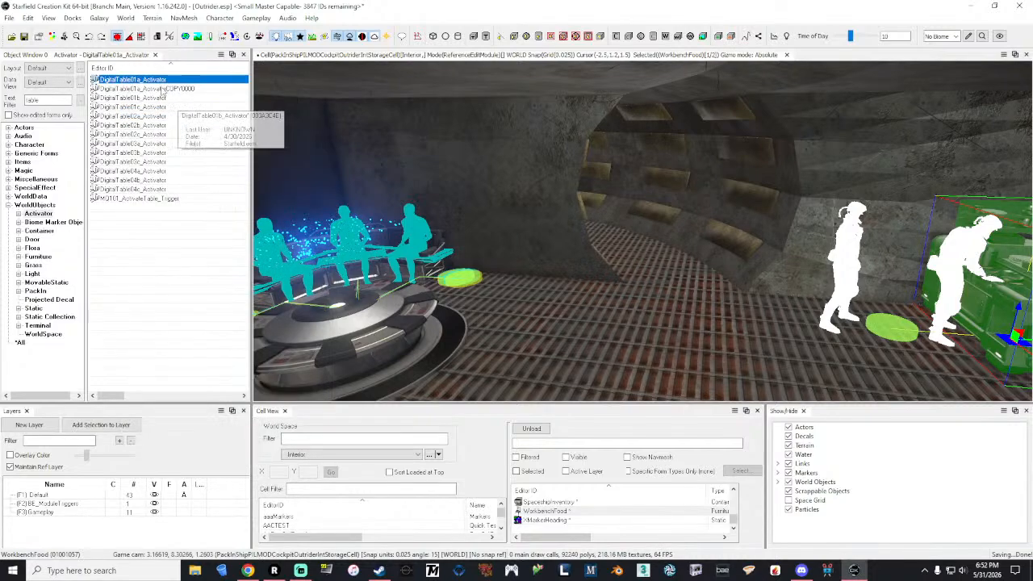
Step: Change the duplicated activator's ID to Outrider_Nav_Console_Activator
double_click(164, 89)
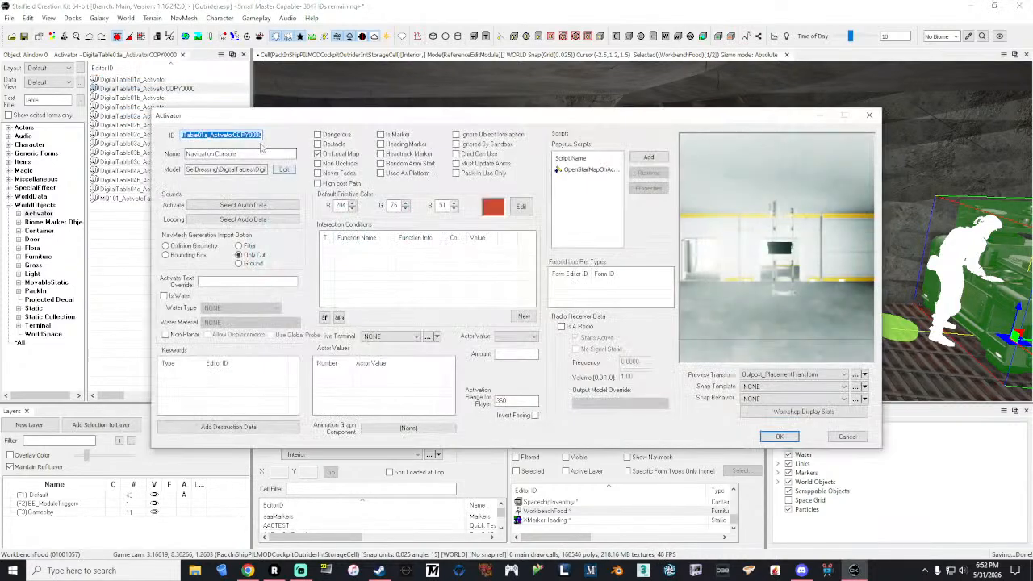
key(BackSpace)
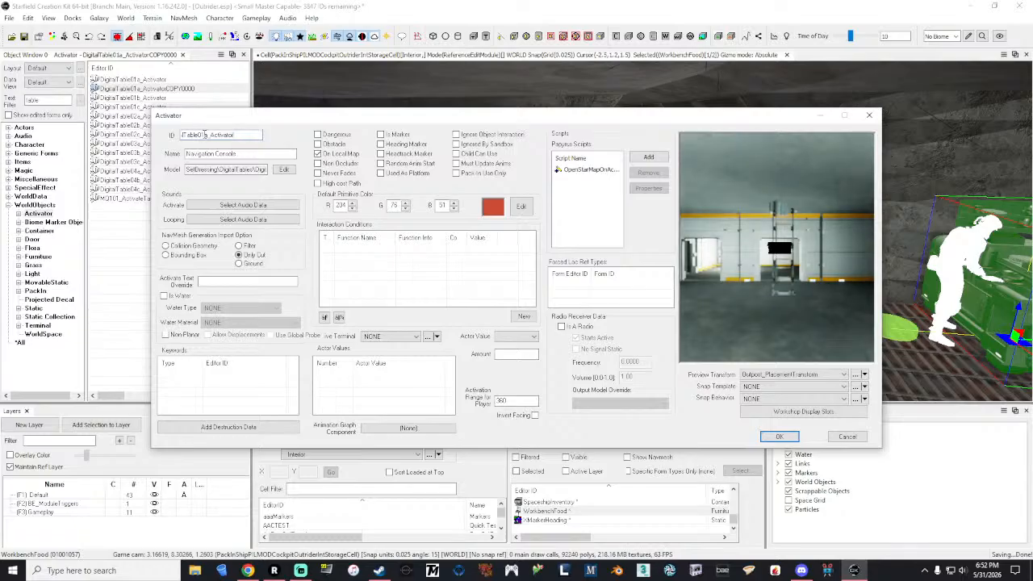
drag(209, 135, 181, 136)
text(Nav_C)
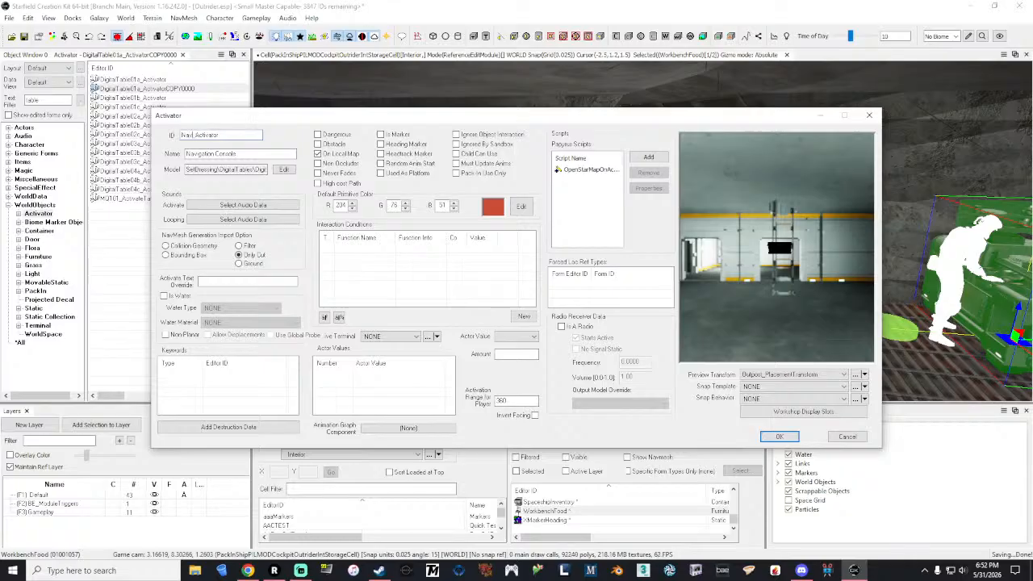
text(onsole)
click(181, 136)
text(Out)
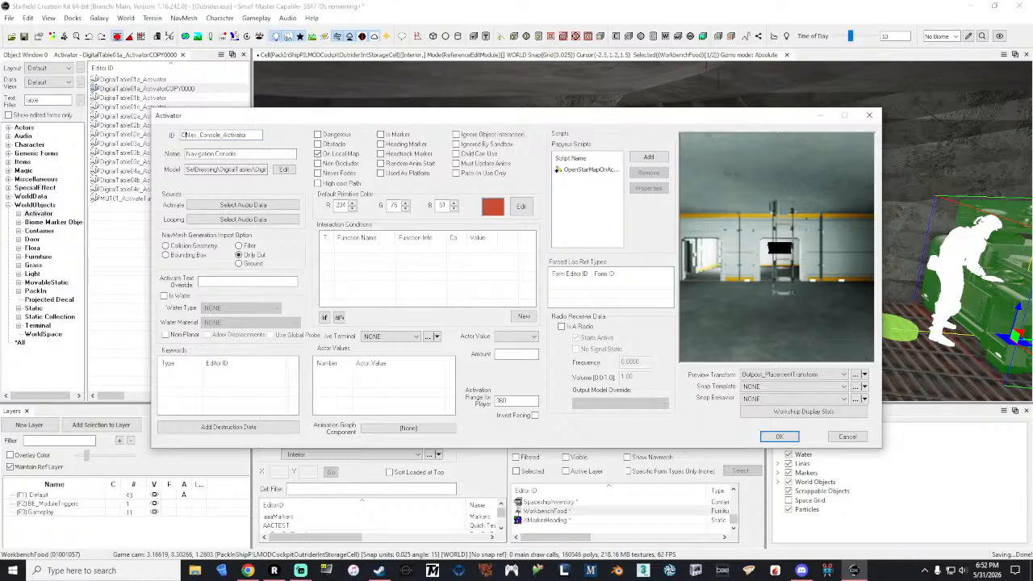
text(rider_)
Step: Set the activator's model to Markers\EditorMarkers\invisibledoor01.nif and save the activator, accepting its rename
click(284, 169)
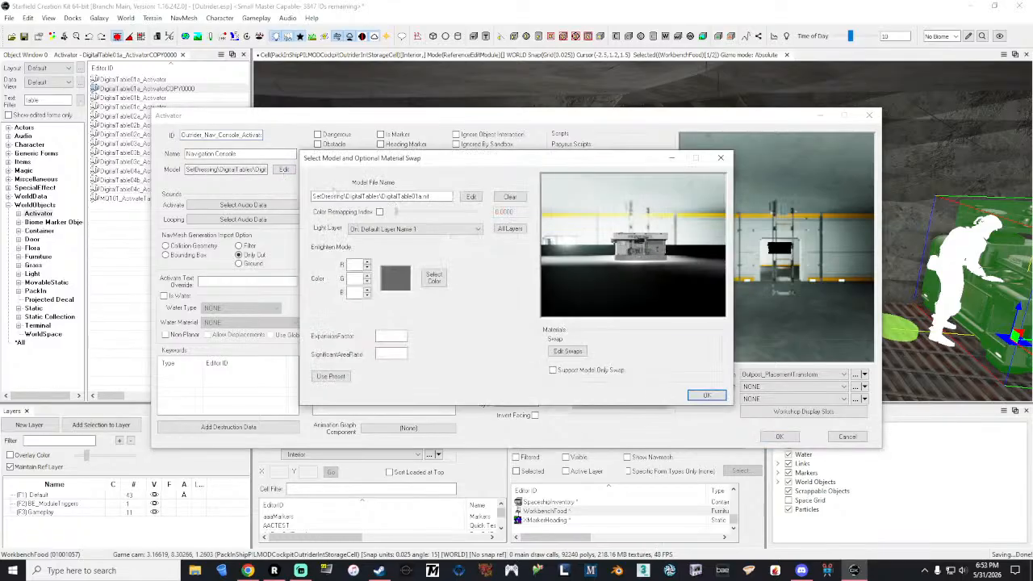
click(471, 197)
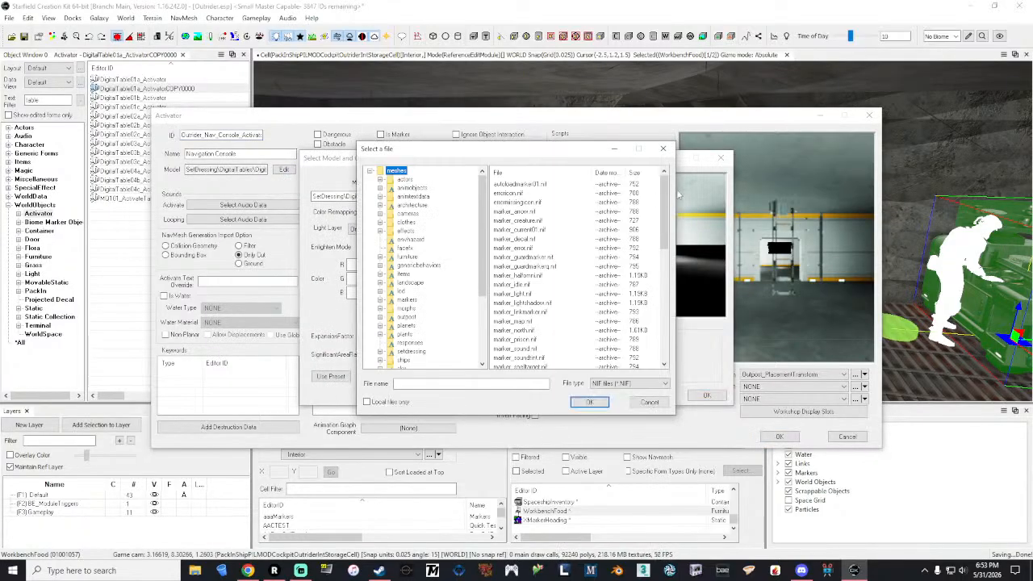
drag(483, 197, 485, 263)
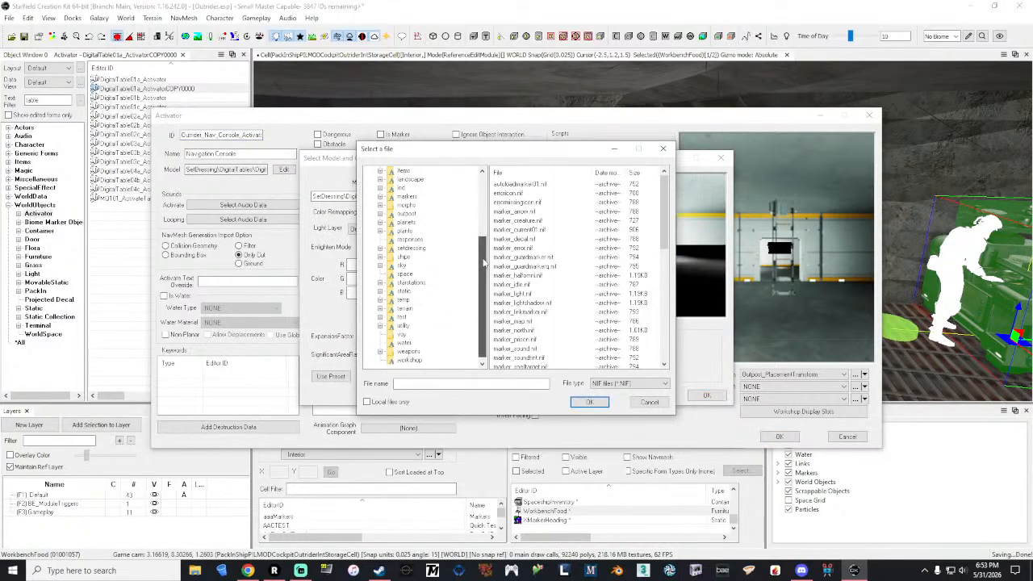
drag(484, 263, 485, 196)
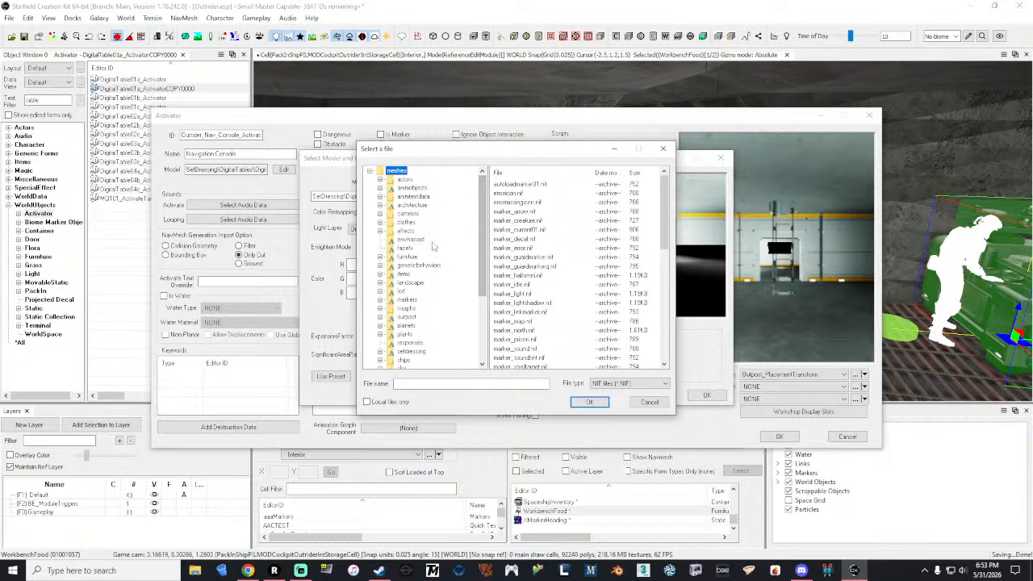
scroll(432, 247, down, 2)
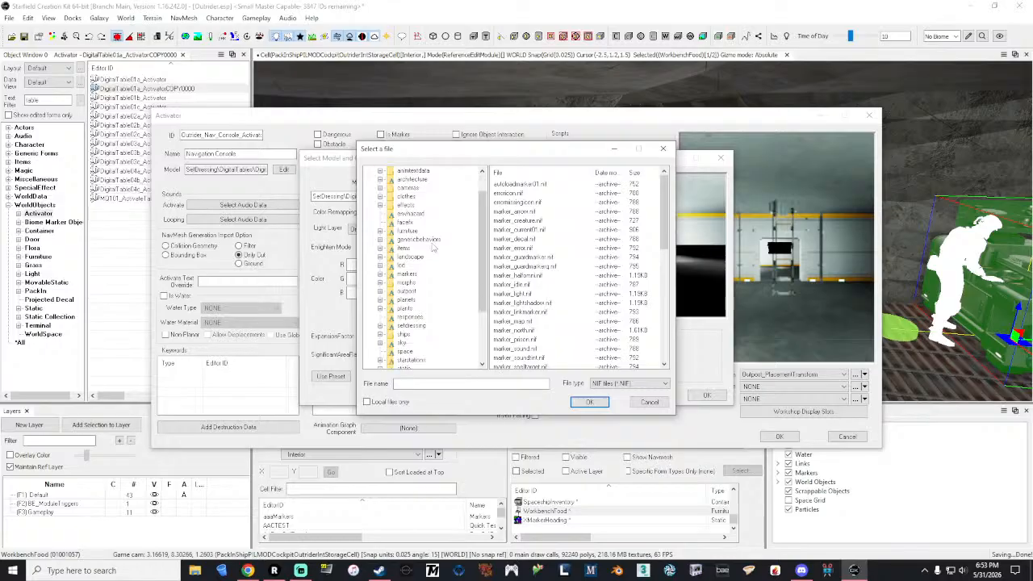
click(407, 248)
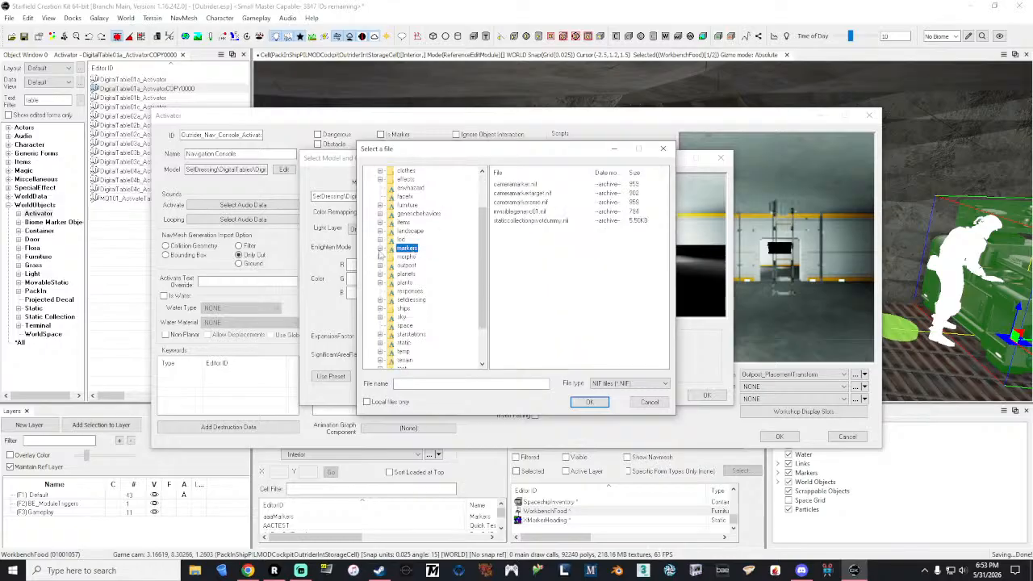
click(380, 249)
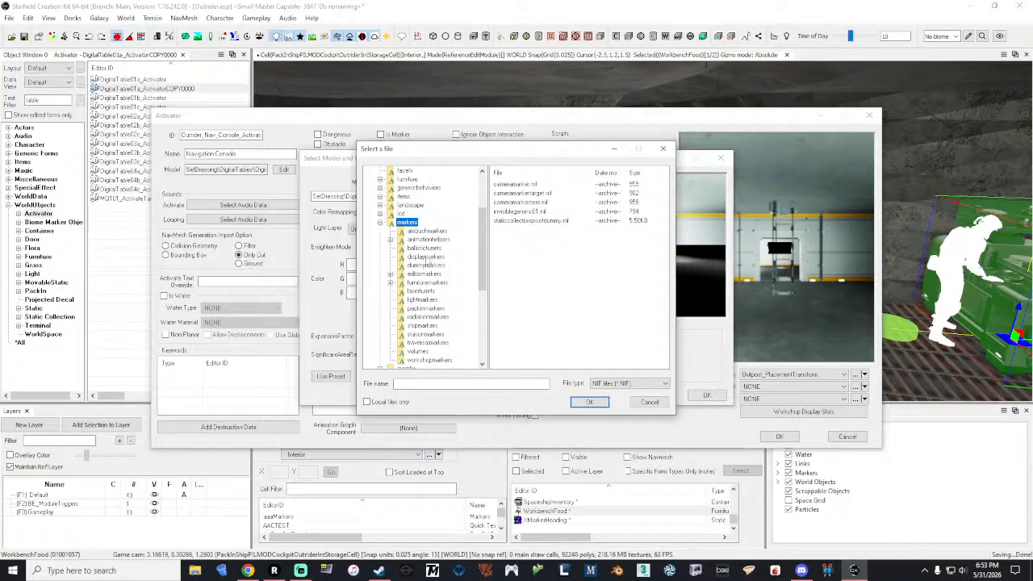
click(423, 274)
scroll(606, 250, down, 6)
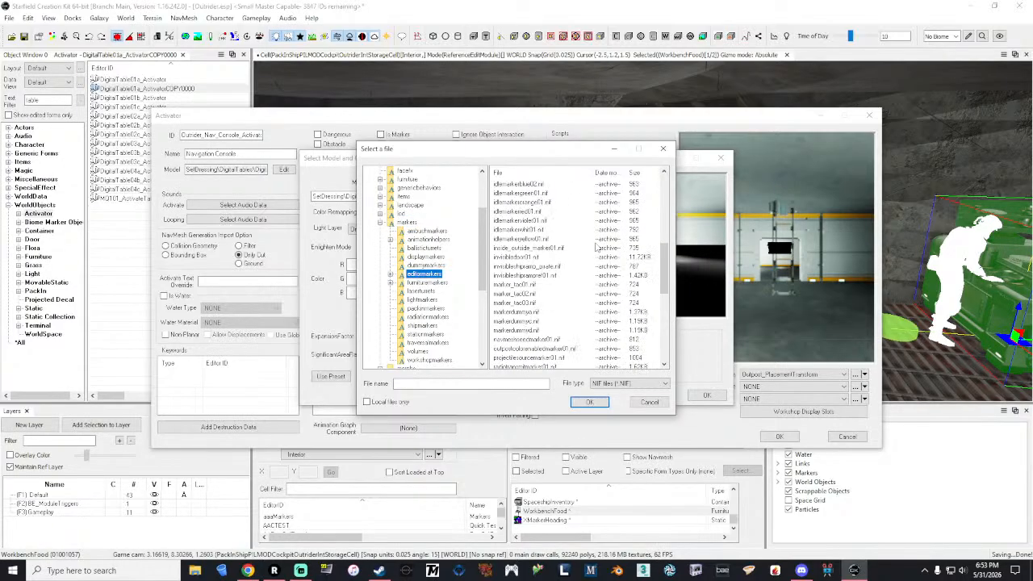
double_click(529, 257)
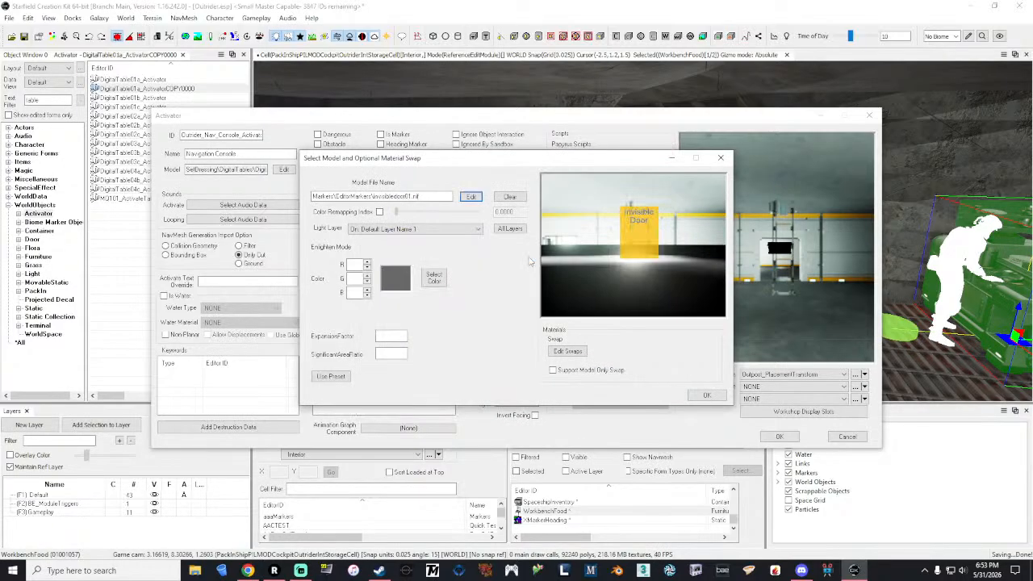
click(707, 396)
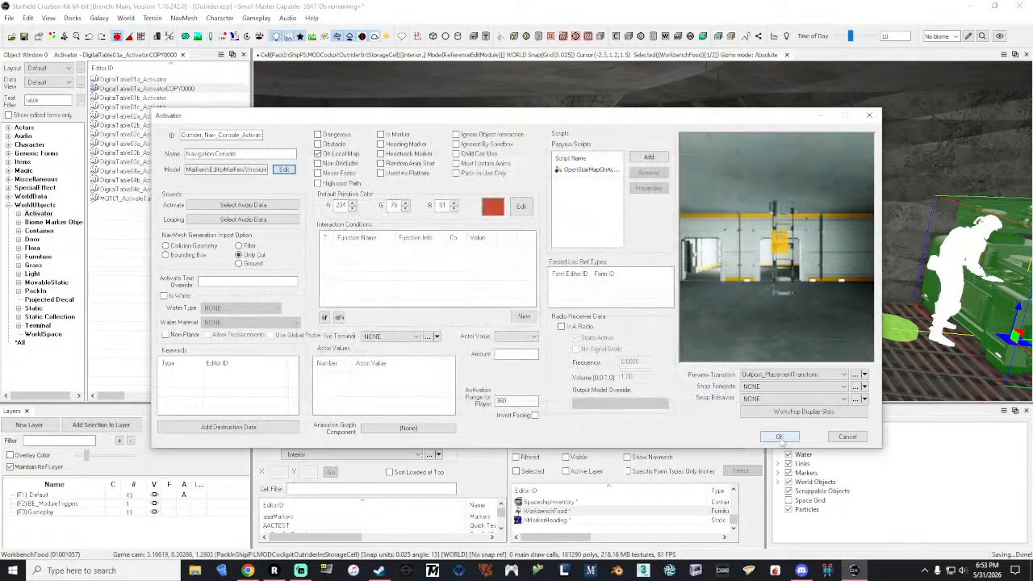
click(779, 435)
click(588, 332)
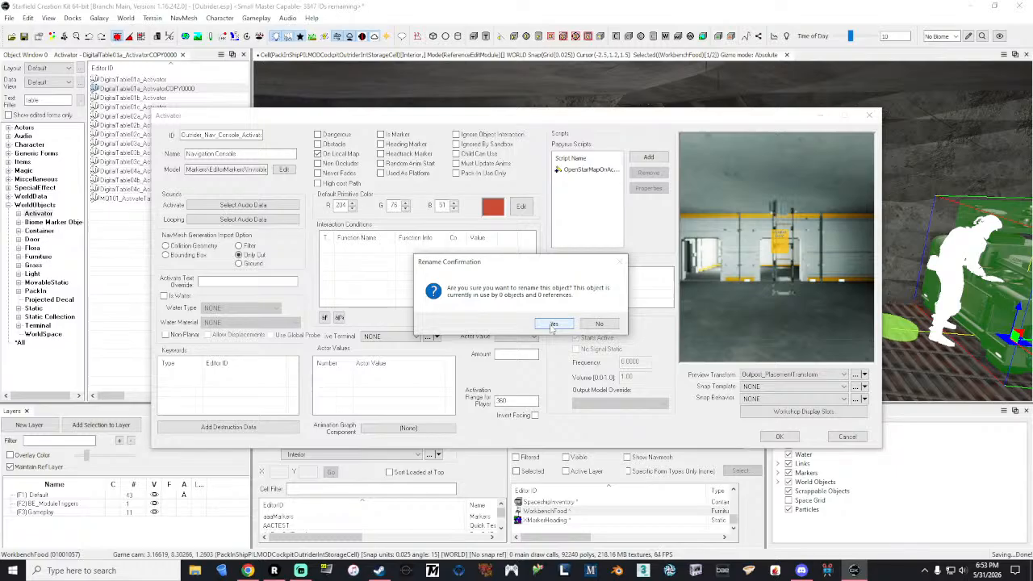
click(553, 324)
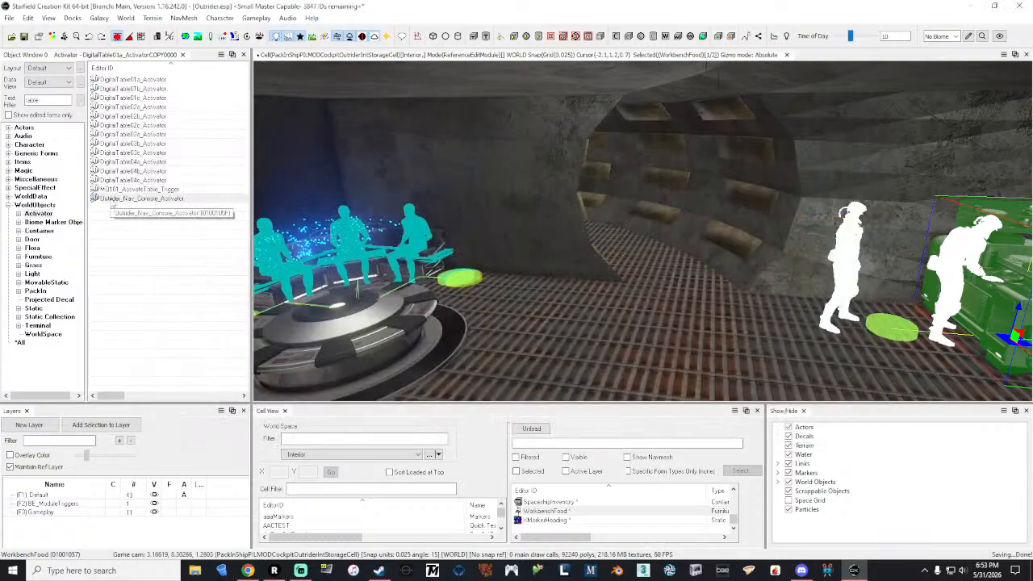
Step: Place Outrider_Nav_Console_Activator on the cockpit floor near the navigation table and set its Z rotation to 180
drag(561, 352, 564, 368)
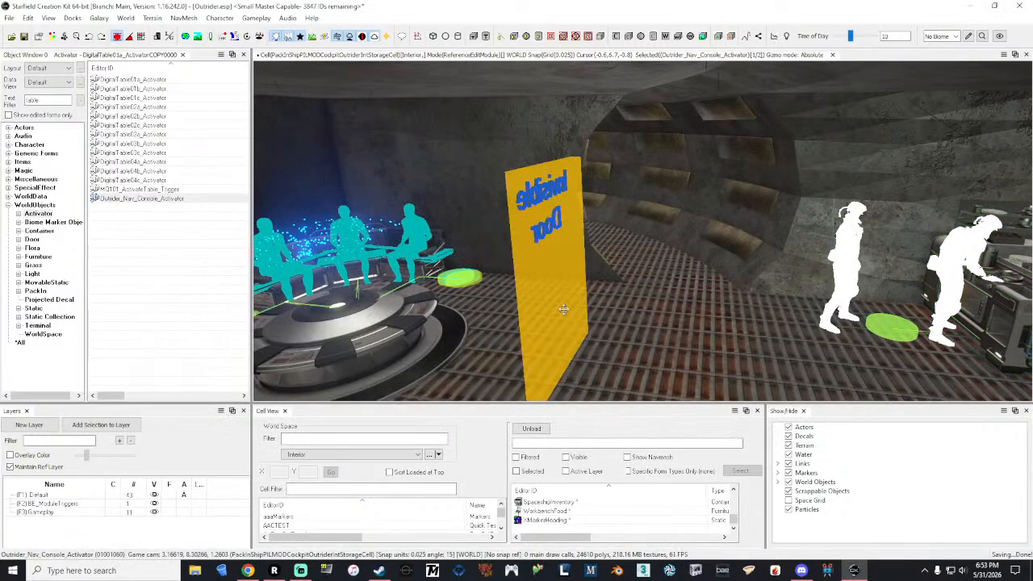
right_drag(564, 310, 528, 351)
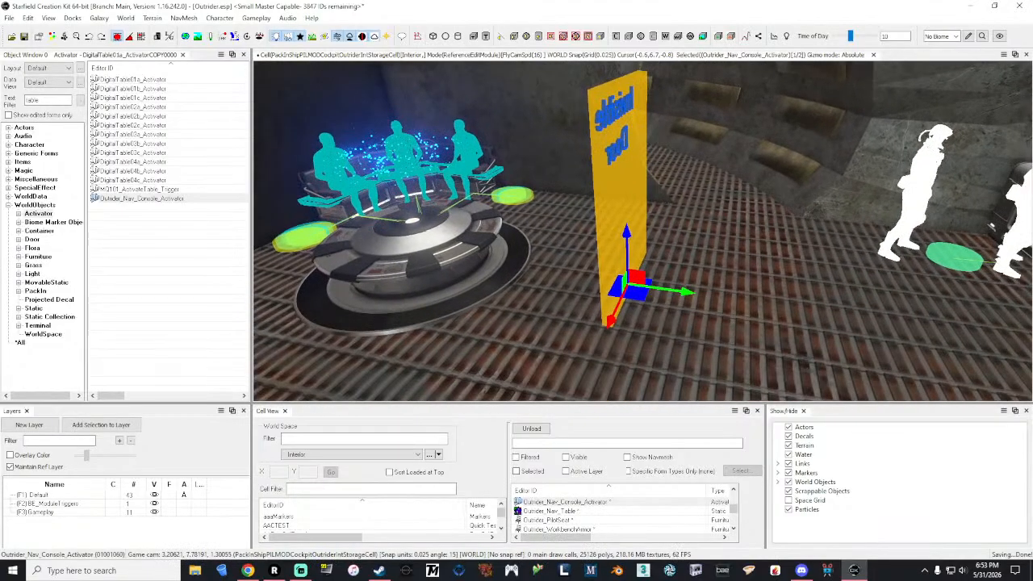
right_click(634, 170)
click(674, 205)
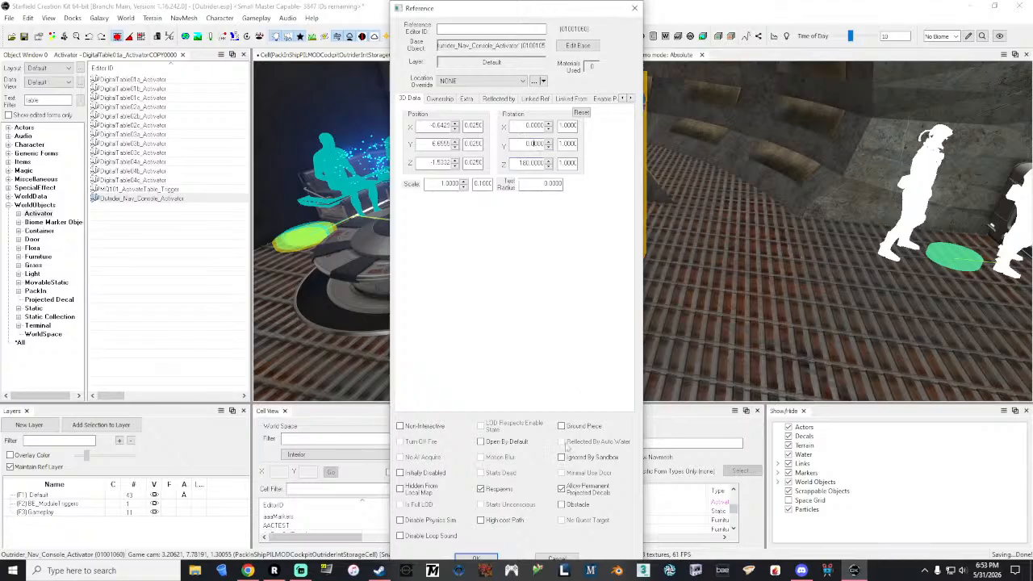
click(489, 558)
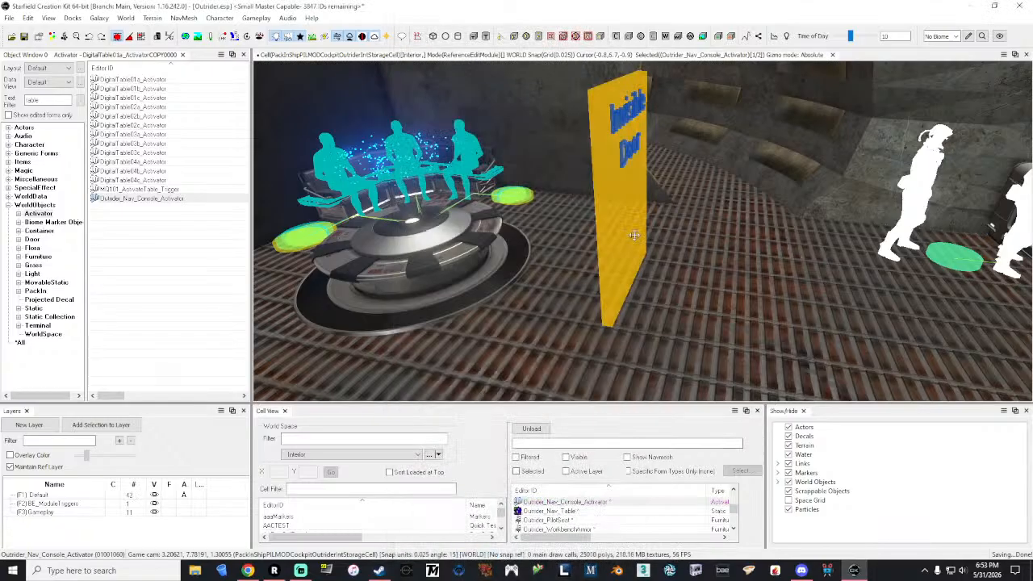
Step: Open the reference data of the placed Outrider_Nav_Table for its position coordinates, keeping the view clear
key(e)
middle_drag(634, 235, 442, 245)
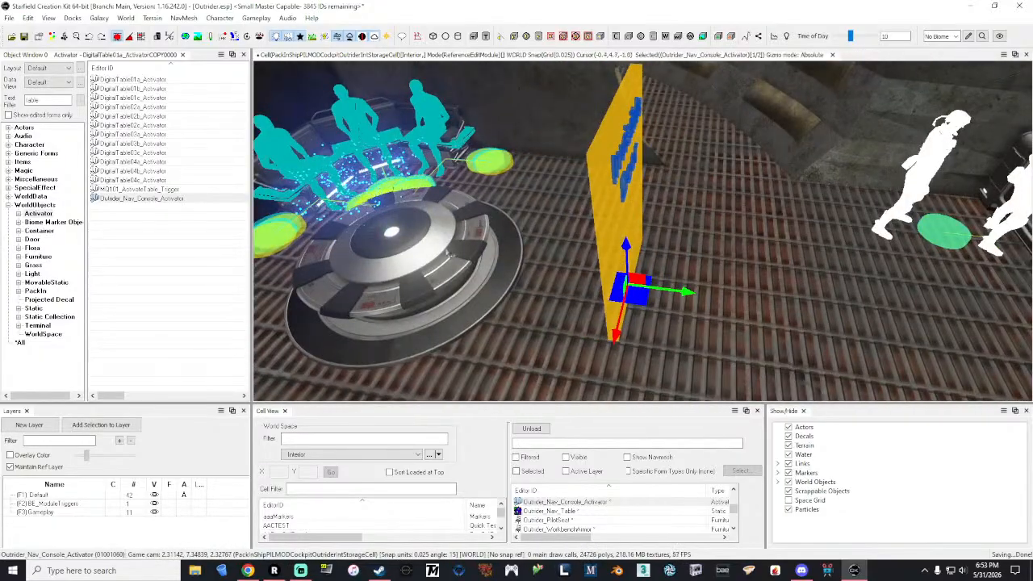
right_click(443, 245)
click(468, 239)
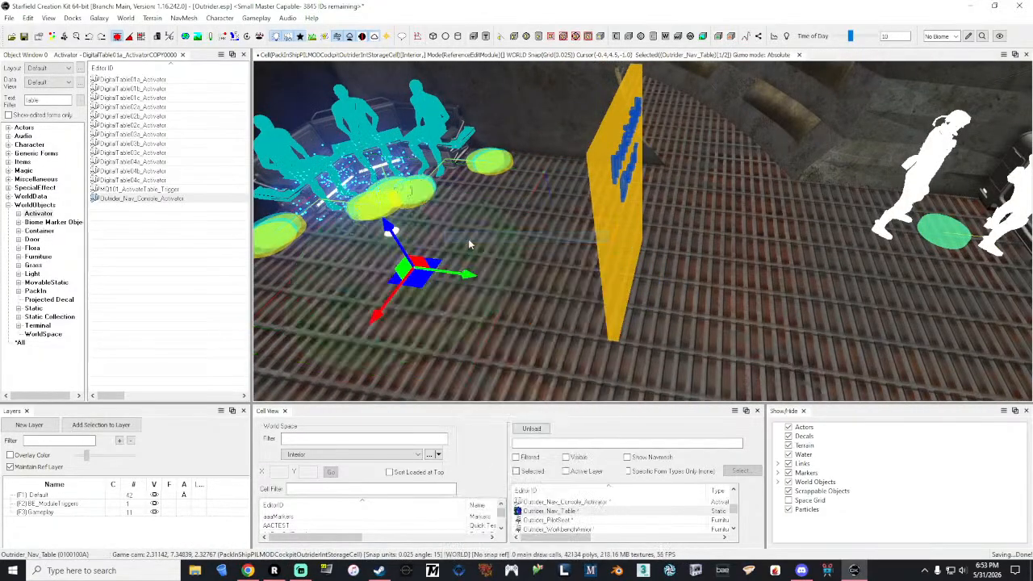
drag(502, 14, 163, 20)
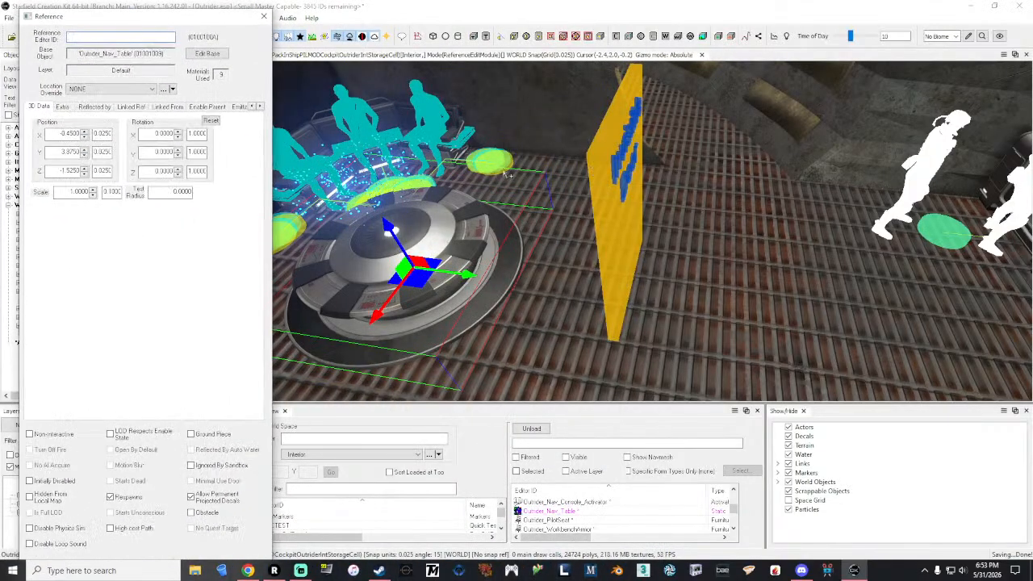
Step: Move the console activator onto the navigation table by setting its position to X -0.45 and Y 3.875
click(630, 187)
right_click(630, 187)
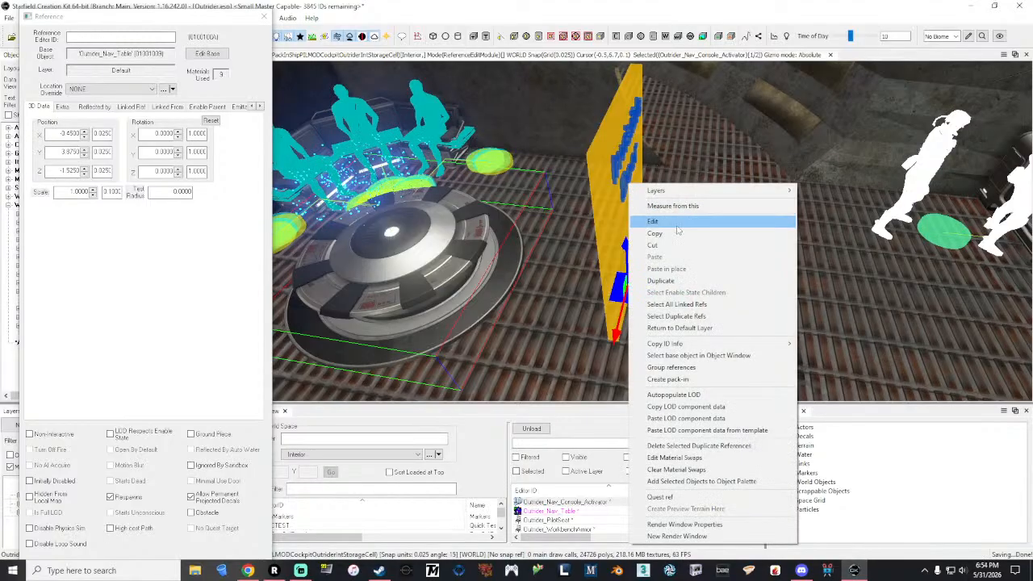
click(653, 221)
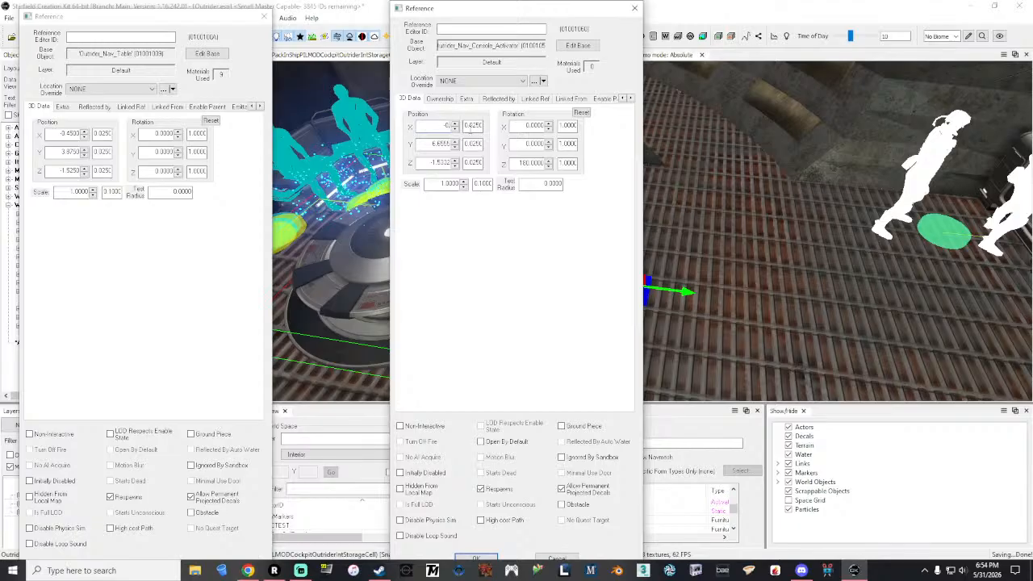
click(443, 142)
double_click(436, 144)
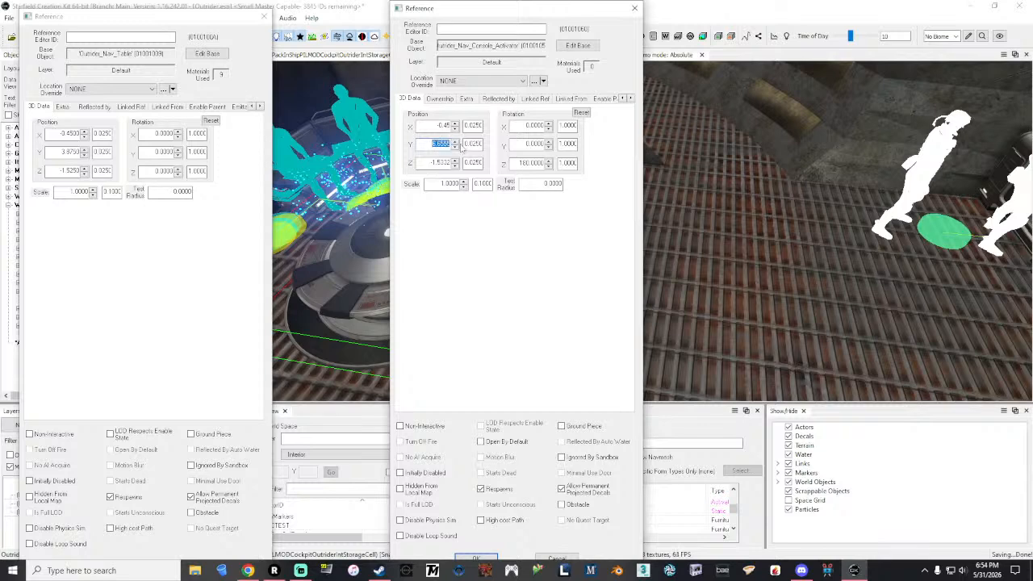
key(BackSpace)
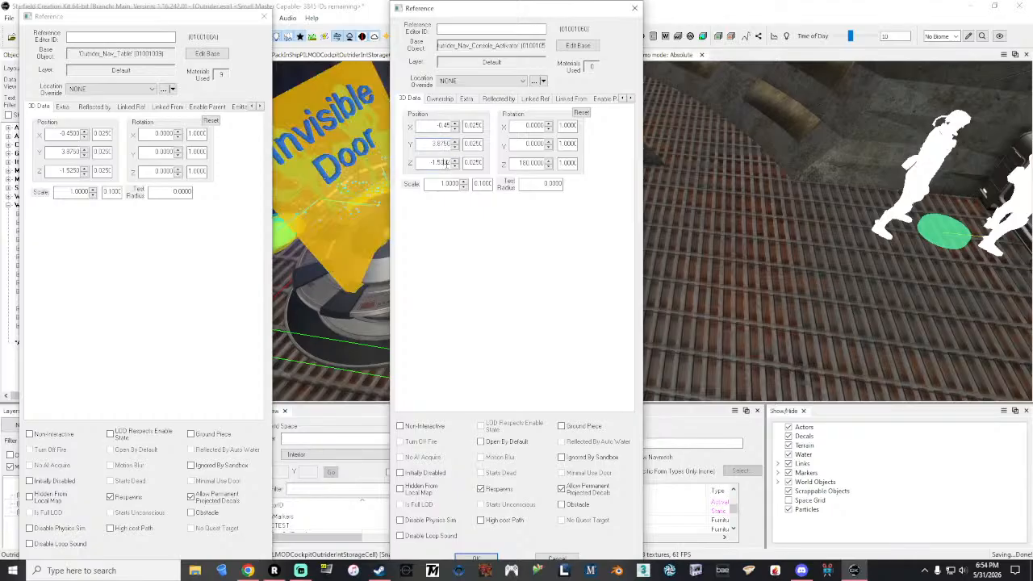
click(493, 557)
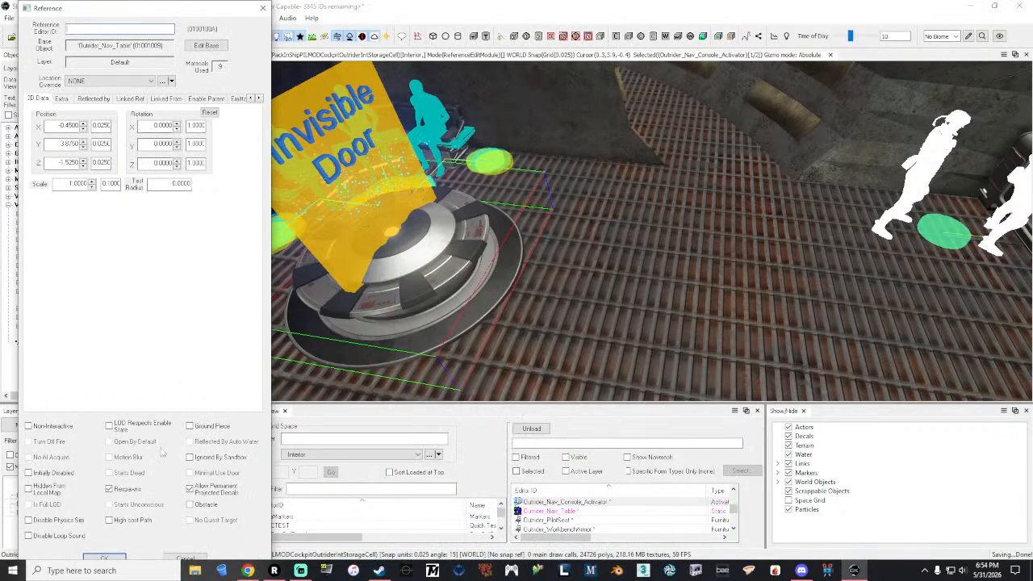
click(105, 558)
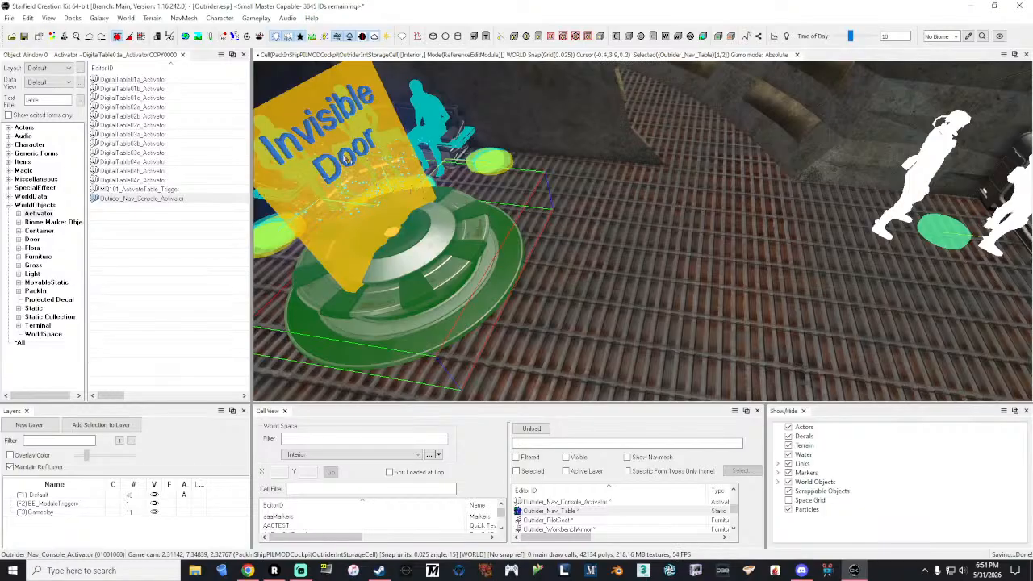
Step: Examine from several angles how the invisible door activator sits over the navigation table
click(446, 231)
middle_drag(445, 231, 450, 145)
right_drag(450, 145, 613, 133)
mouse_move(355, 159)
right_down()
mouse_move(266, 184)
mouse_move(391, 175)
right_up()
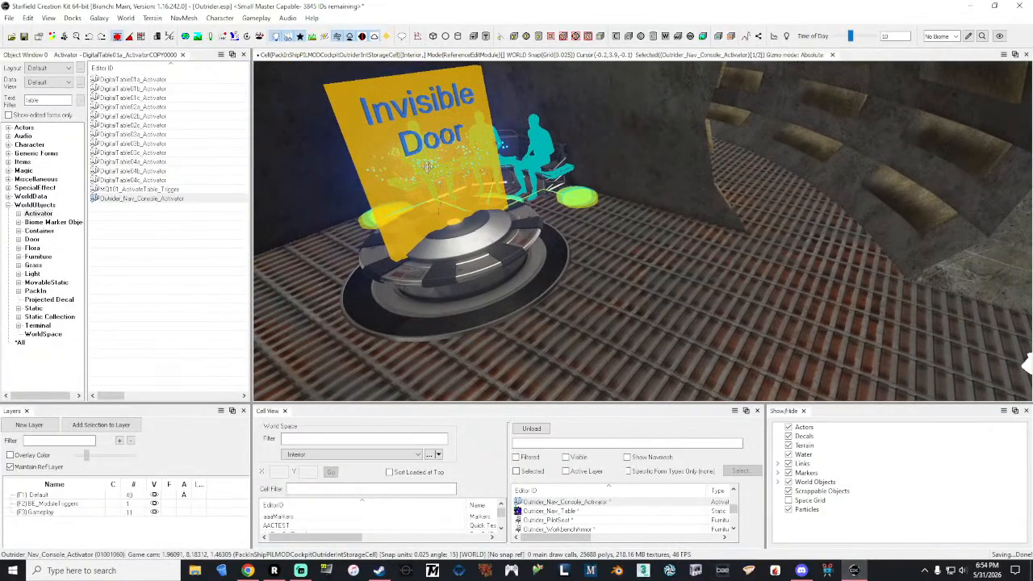
mouse_move(445, 203)
right_down()
mouse_move(363, 202)
mouse_move(428, 207)
right_up()
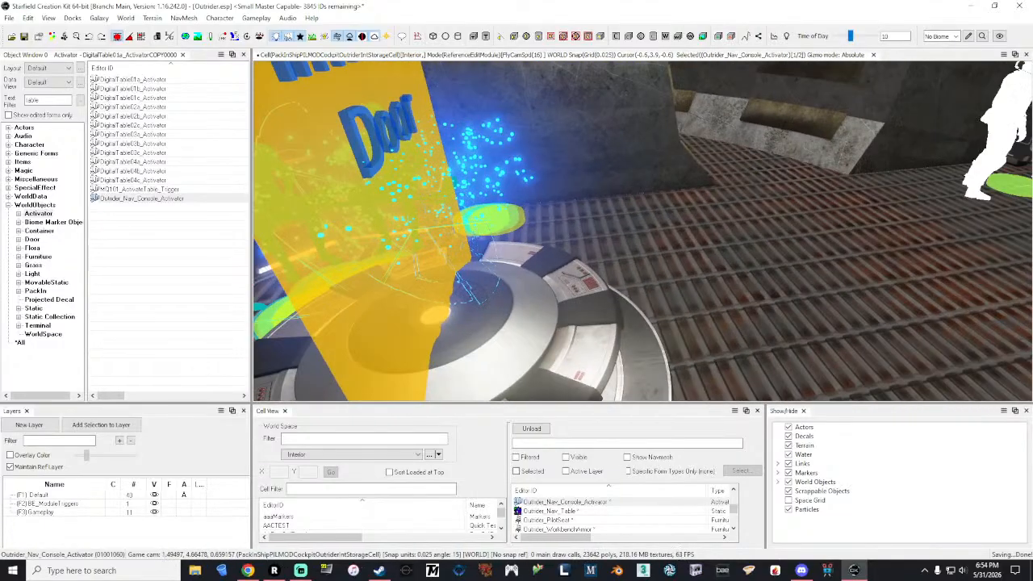
right_drag(484, 242, 522, 317)
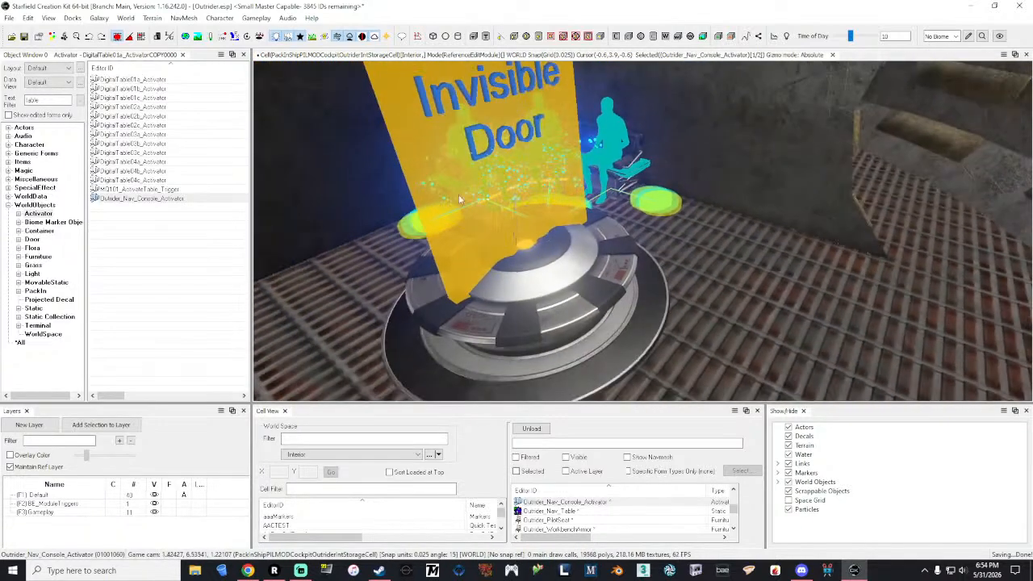
click(570, 297)
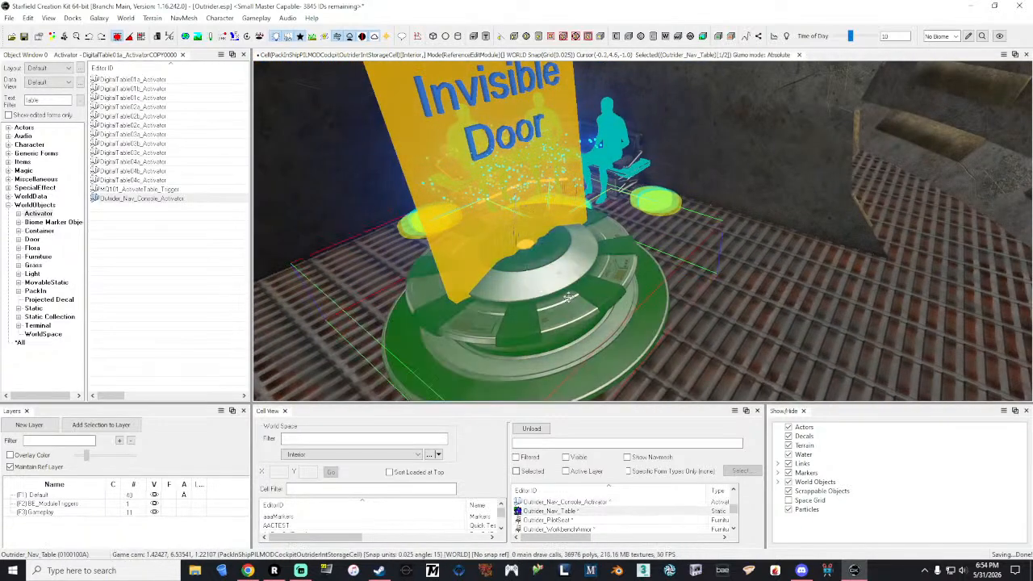
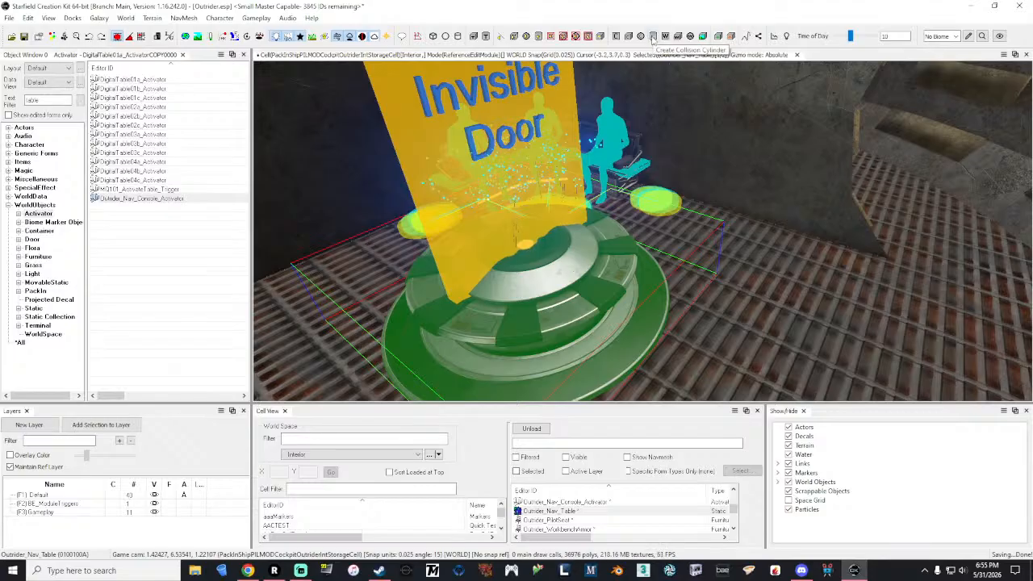
Step: Create a collision cylinder around the selected navigation table
click(653, 37)
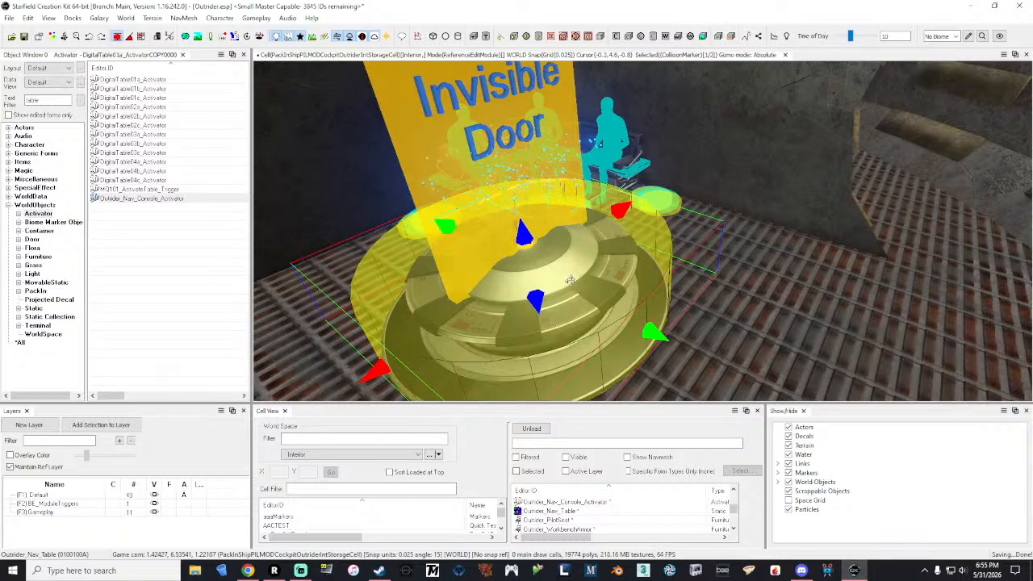
middle_drag(571, 280, 598, 262)
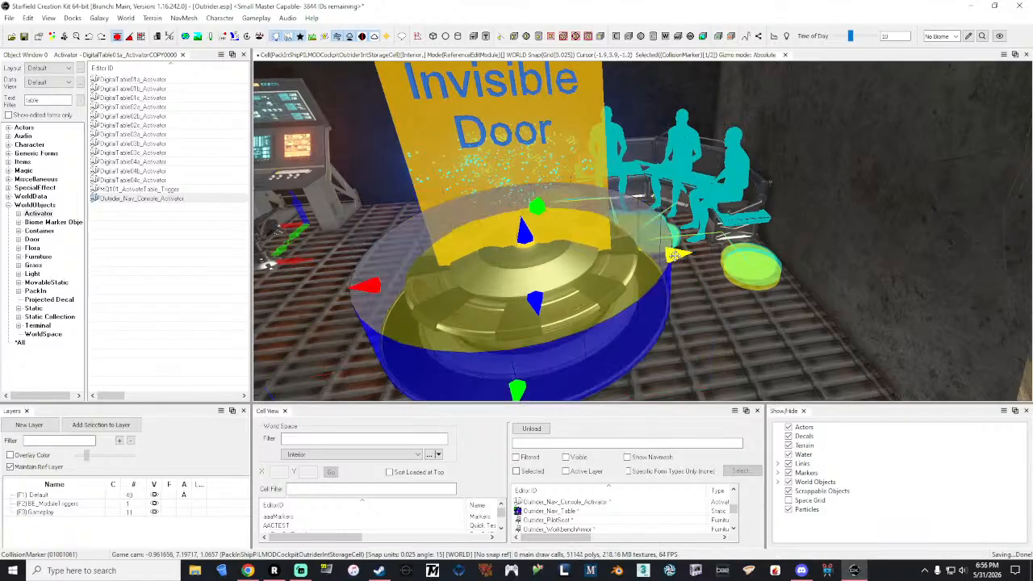
middle_drag(657, 189, 656, 186)
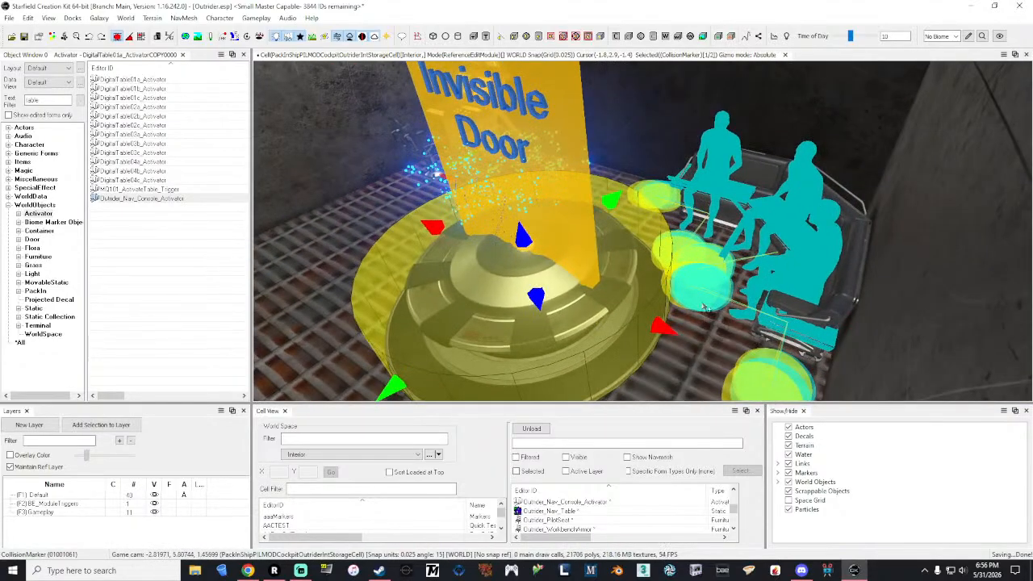
Step: Examine from several angles how the collision cylinder encloses the navigation table and how close it comes to the seating
middle_drag(685, 171, 683, 172)
key(w)
right_drag(683, 173, 686, 176)
key(s)
key(s)
key(a)
key(d)
key(w)
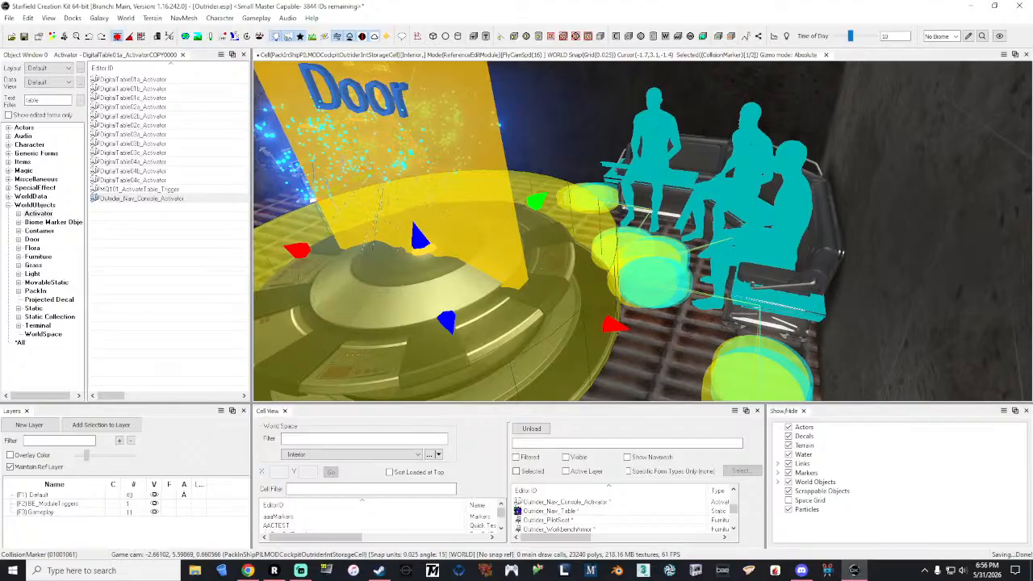
key(s)
right_drag(686, 176, 685, 176)
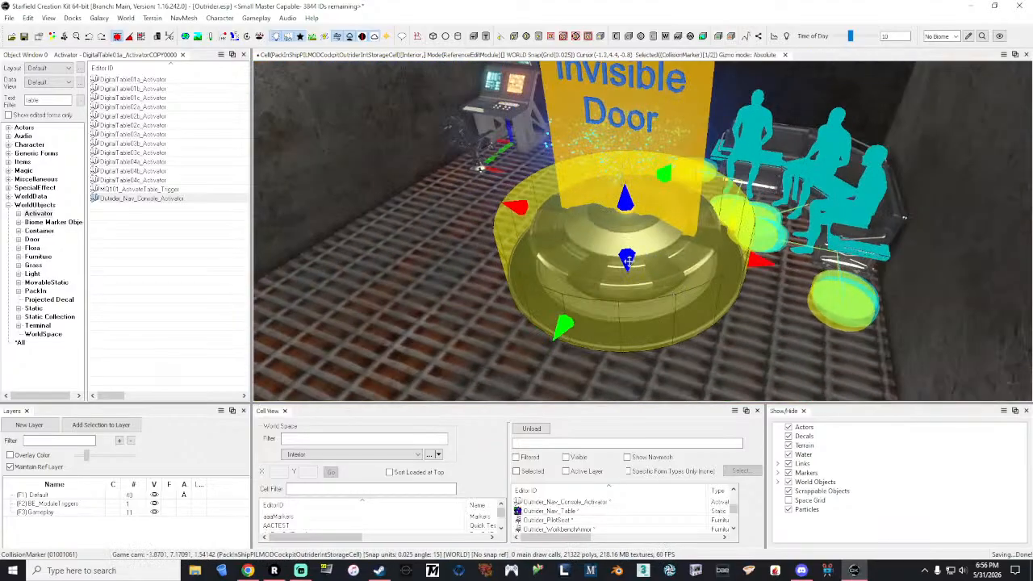
Step: Toggle the collision cylinder's display and the markers to compare the collision shape with the table model
key(1)
right_drag(803, 215, 739, 225)
key(w)
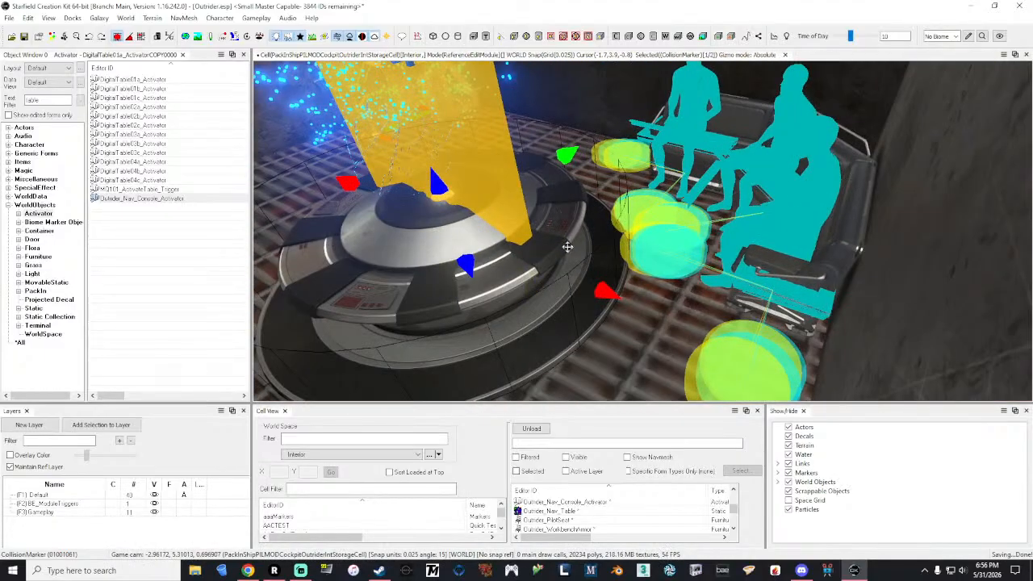
key(1)
key(s)
right_drag(567, 246, 568, 251)
key(m)
key(m)
key(m)
key(m)
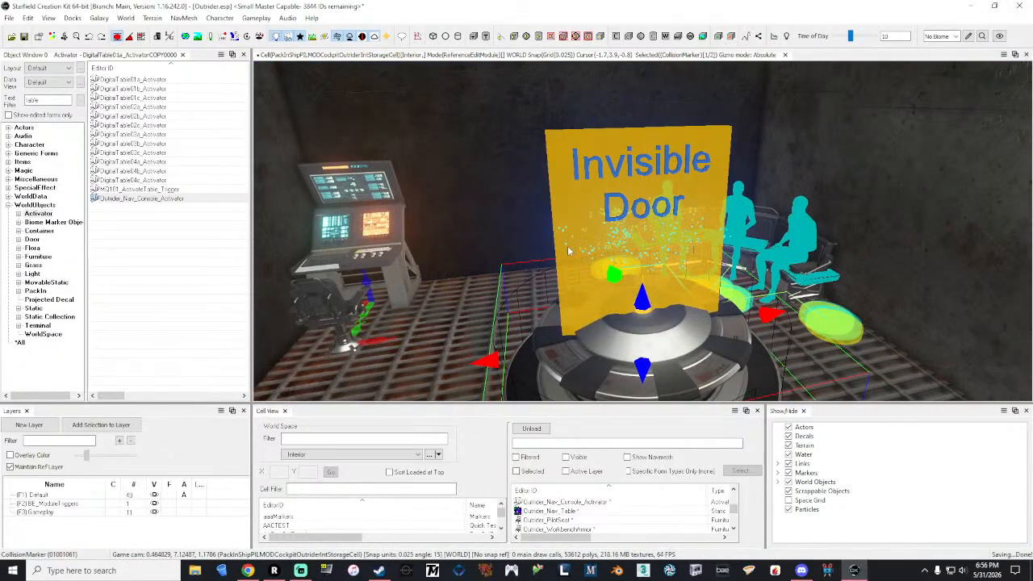
Step: Check the collision cylinder's fit around the table base at a low angle and hide all markers
key(w)
right_drag(567, 246, 567, 246)
key(a)
key(d)
key(s)
key(a)
key(w)
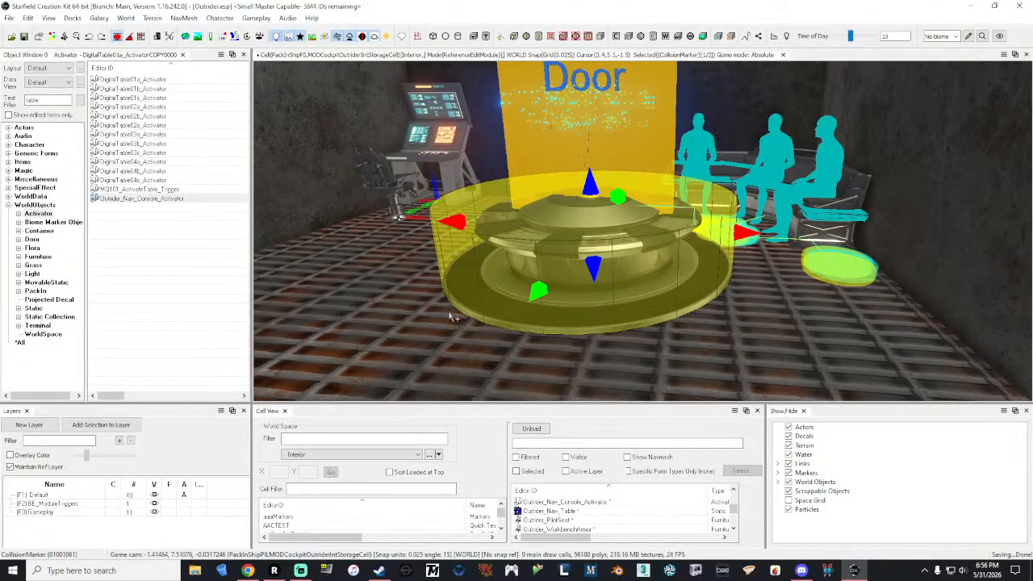
mouse_move(374, 311)
right_down()
mouse_move(500, 313)
mouse_move(369, 306)
right_up()
key(m)
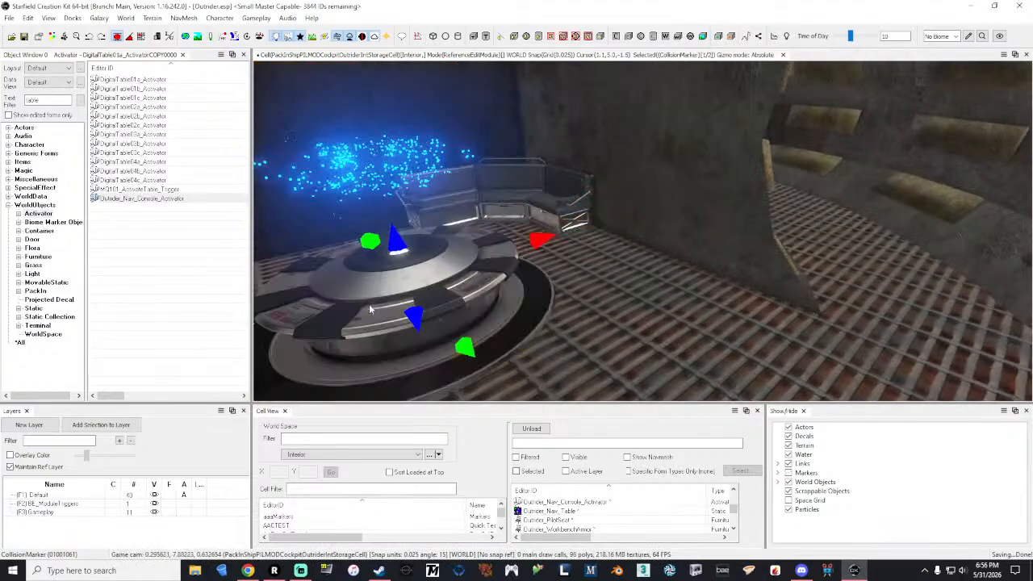
Step: Select the couch beside the navigation table and survey the interior across to the food workbench and chair
click(525, 197)
key(e)
scroll(525, 196, down, 3)
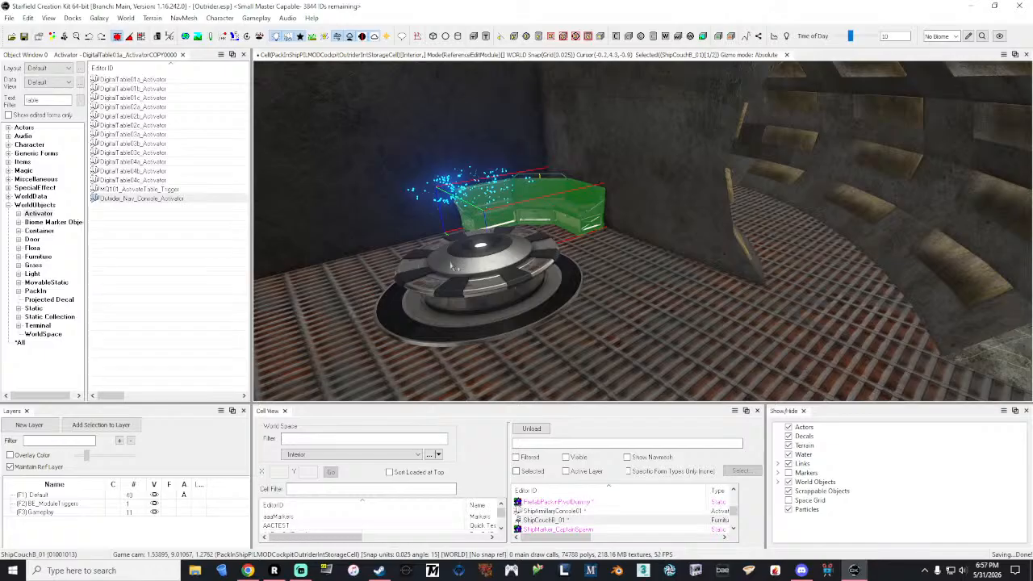
key(d)
right_drag(491, 257, 364, 242)
key(a)
key(w)
key(d)
key(w)
key(s)
key(w)
key(d)
right_drag(494, 211, 487, 251)
right_drag(576, 237, 526, 201)
key(w)
key(a)
key(s)
key(w)
key(s)
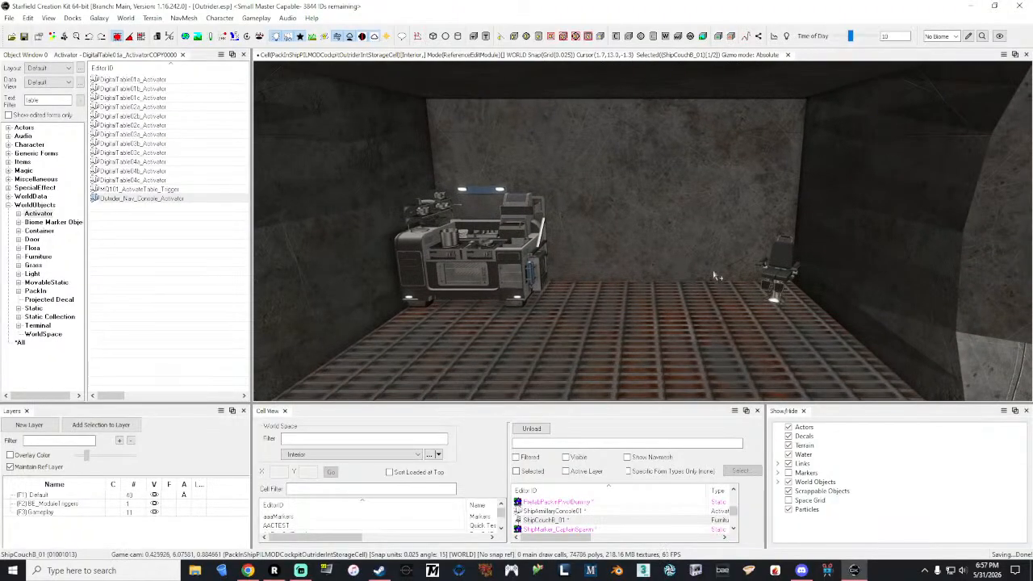
mouse_move(658, 272)
right_down()
mouse_move(860, 276)
mouse_move(795, 300)
mouse_move(837, 276)
mouse_move(649, 282)
mouse_move(646, 242)
mouse_move(649, 273)
right_up()
key(s)
key(s)
key(s)
key(a)
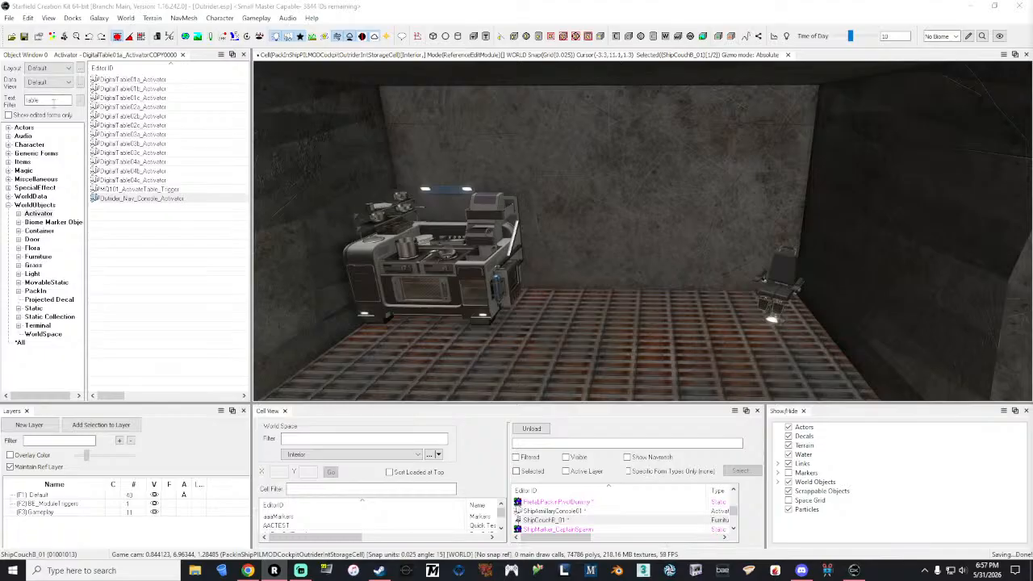
Step: Widen the object list to all object categories and select the filter text for replacement
double_click(51, 100)
click(19, 342)
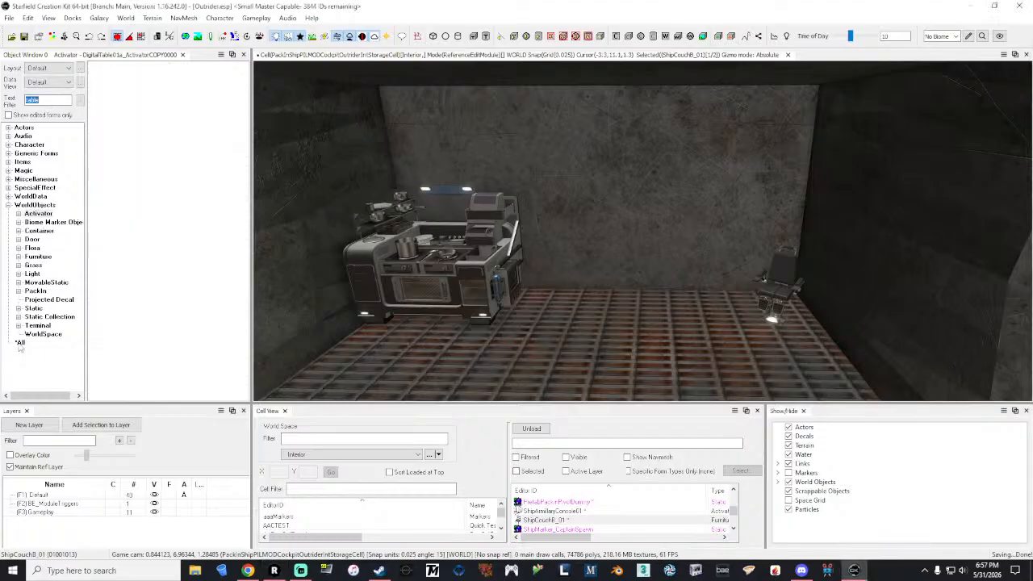
double_click(51, 101)
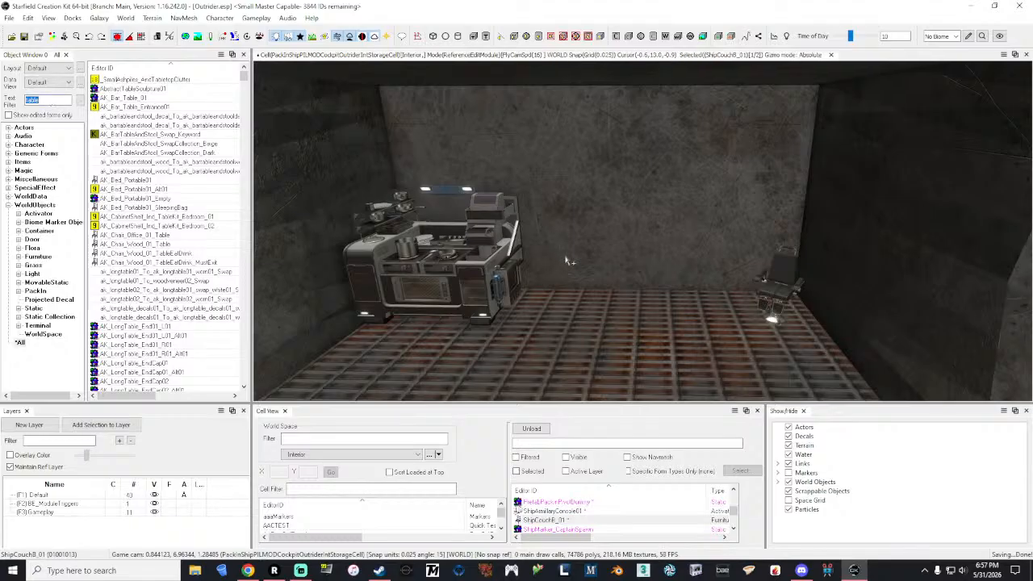
Step: Select the food workbench and survey the corridor, the pilot area and the workbench room for remaining space
click(484, 270)
shift+middle_drag(484, 269, 516, 270)
right_drag(516, 270, 263, 271)
key(w)
key(w)
key(w)
right_drag(643, 231, 404, 231)
key(w)
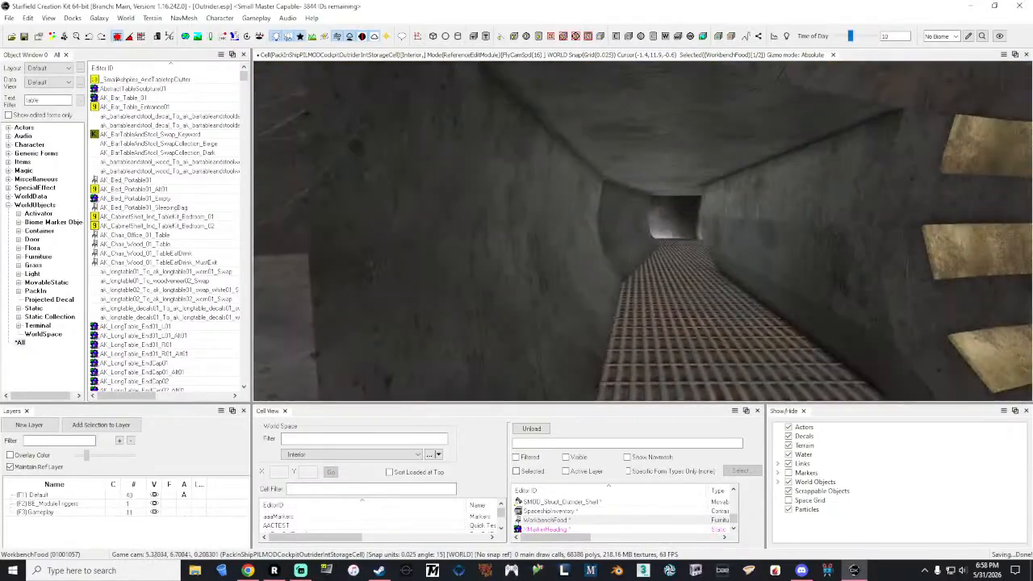
key(w)
right_drag(643, 231, 775, 231)
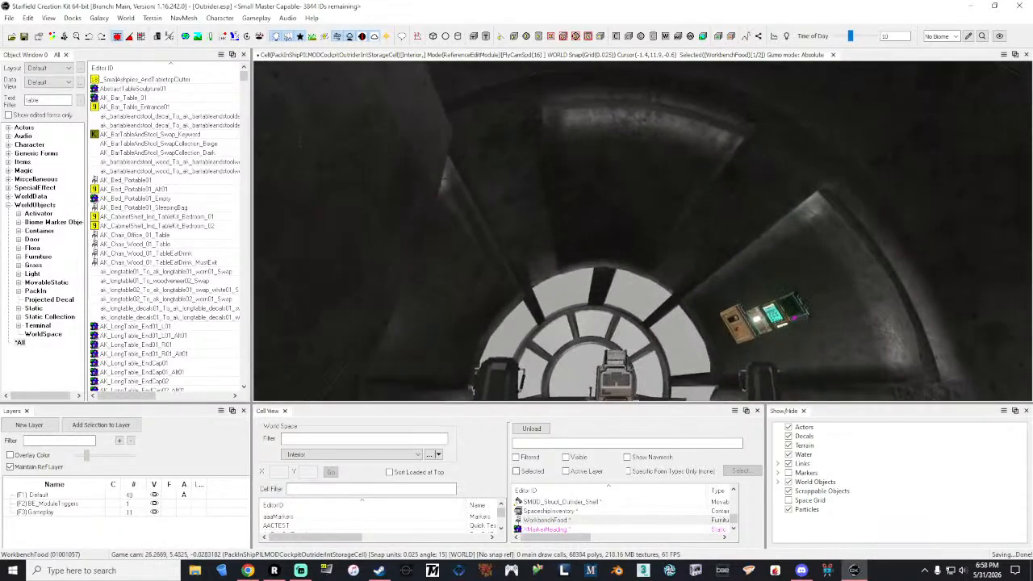
key(d)
right_drag(644, 231, 517, 355)
key(w)
right_drag(644, 231, 863, 230)
key(w)
key(w)
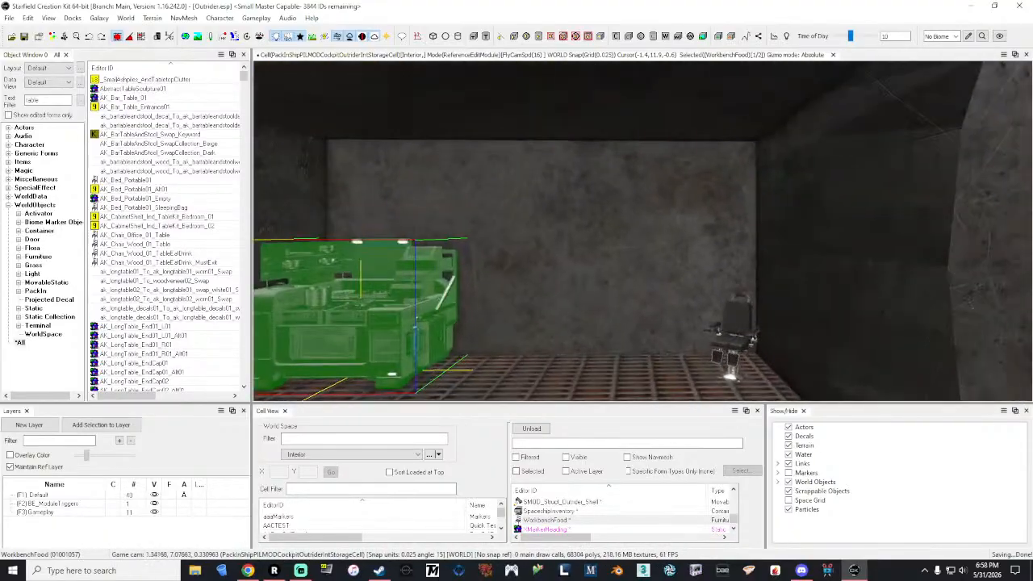
right_drag(644, 231, 464, 291)
right_drag(644, 231, 686, 231)
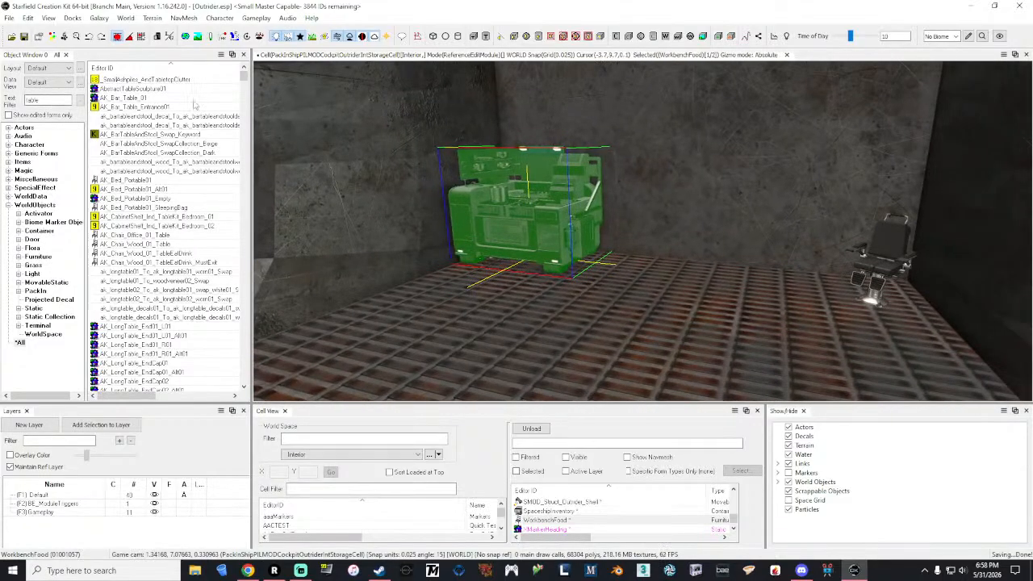
Step: Filter all objects by "terrabrew" and look through the list for a suitable coffee station piece
double_click(53, 100)
key(BackSpace)
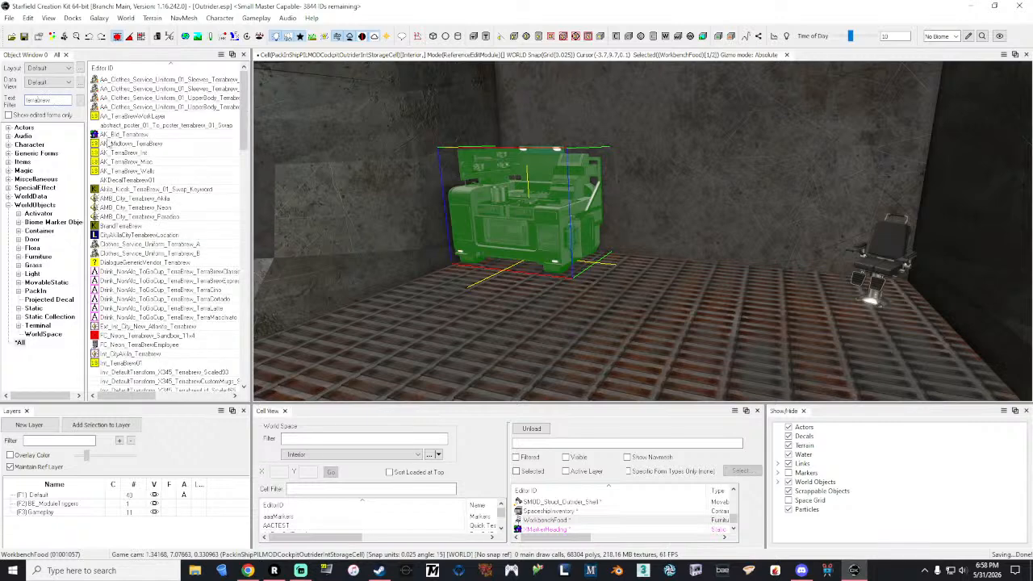
scroll(198, 175, down, 5)
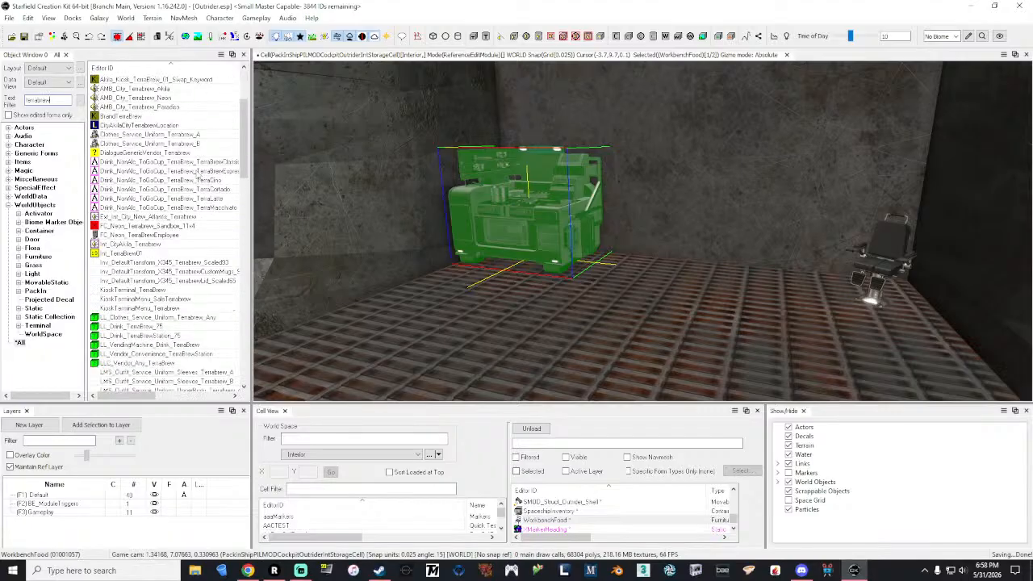
scroll(197, 174, down, 6)
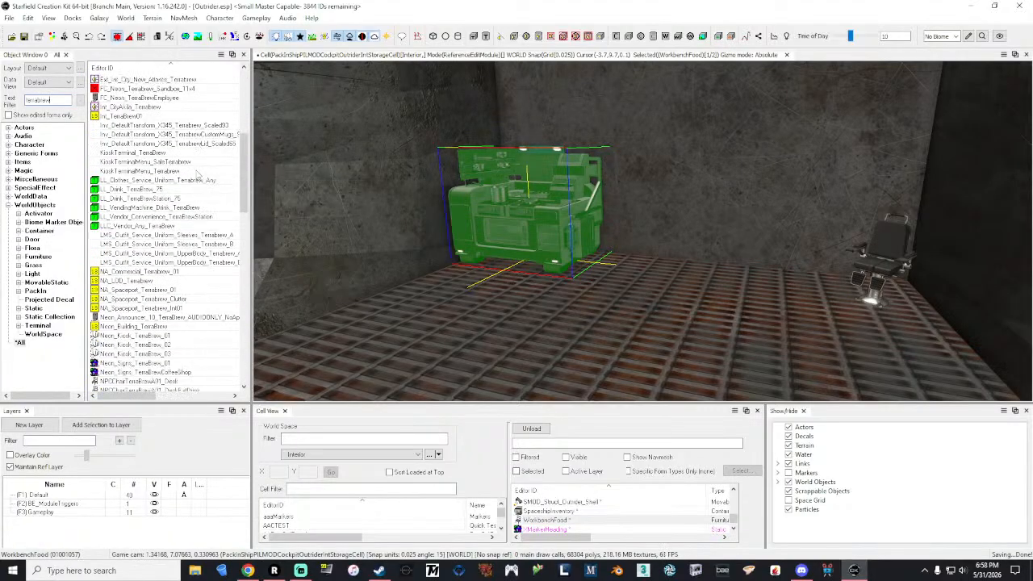
scroll(197, 175, down, 5)
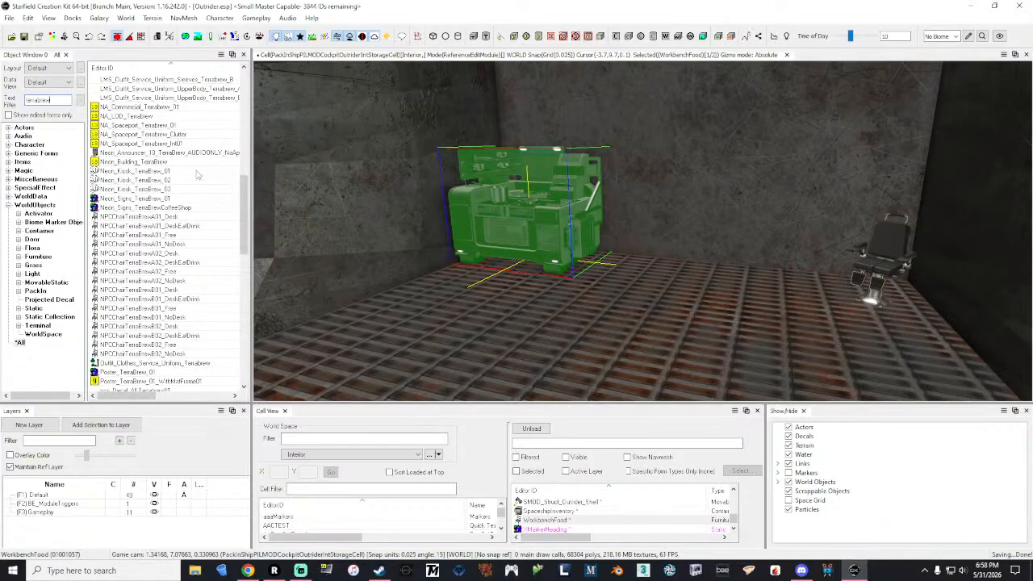
scroll(198, 174, down, 4)
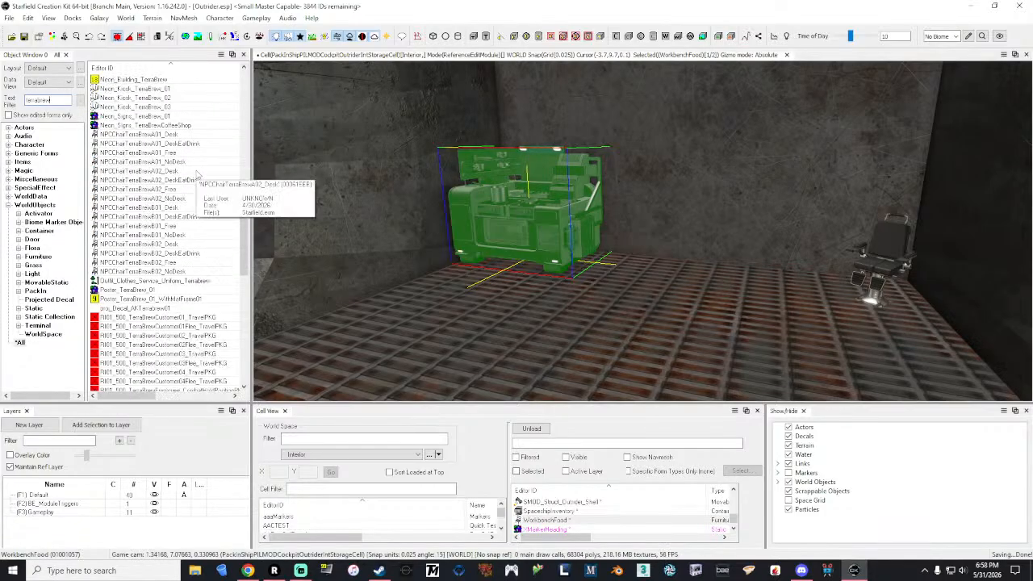
scroll(198, 175, down, 3)
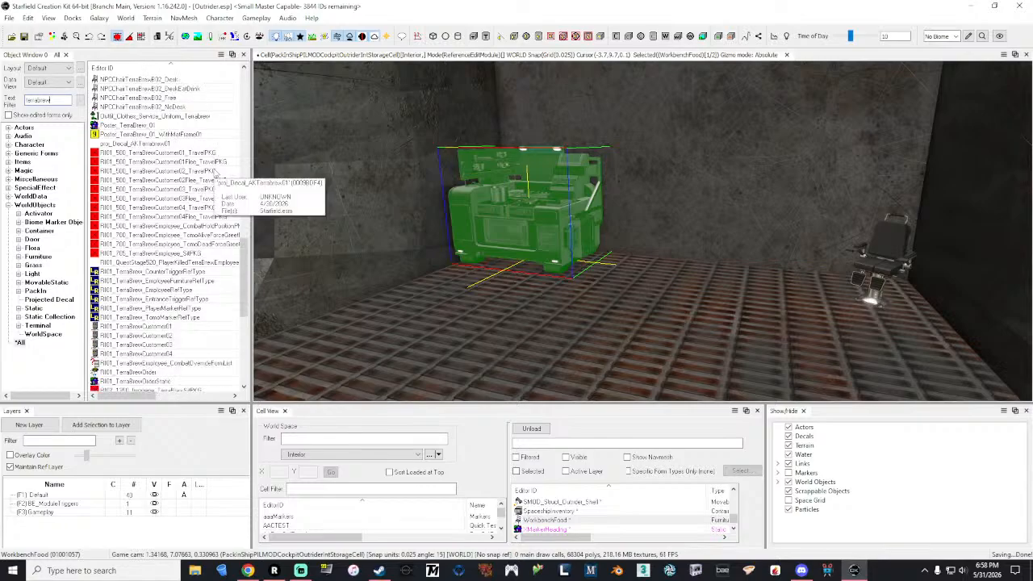
scroll(215, 172, down, 10)
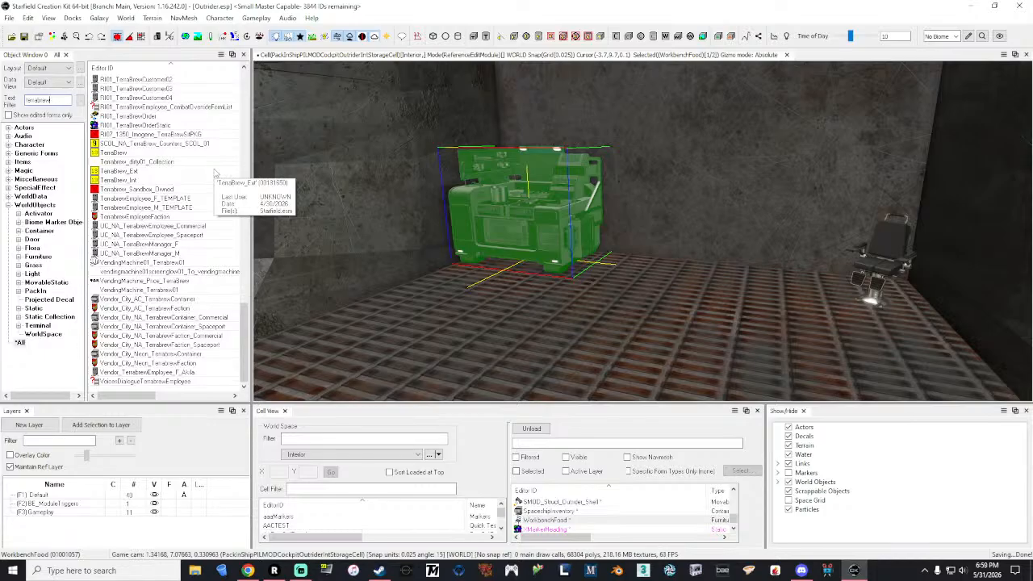
Step: Look over the navigation area and go to the empty compartment that still needs furnishing
key(grave)
key(s)
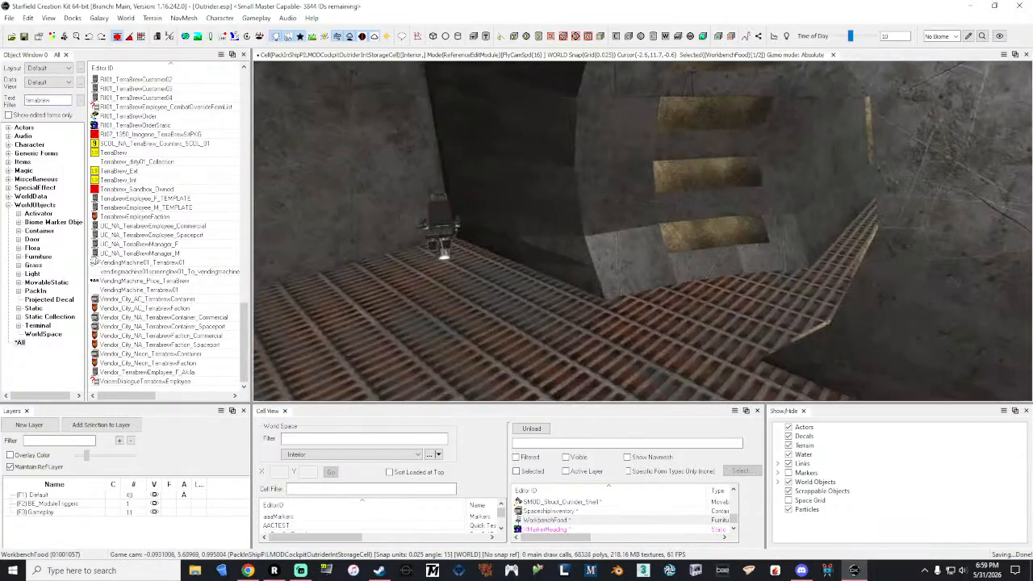
key(w)
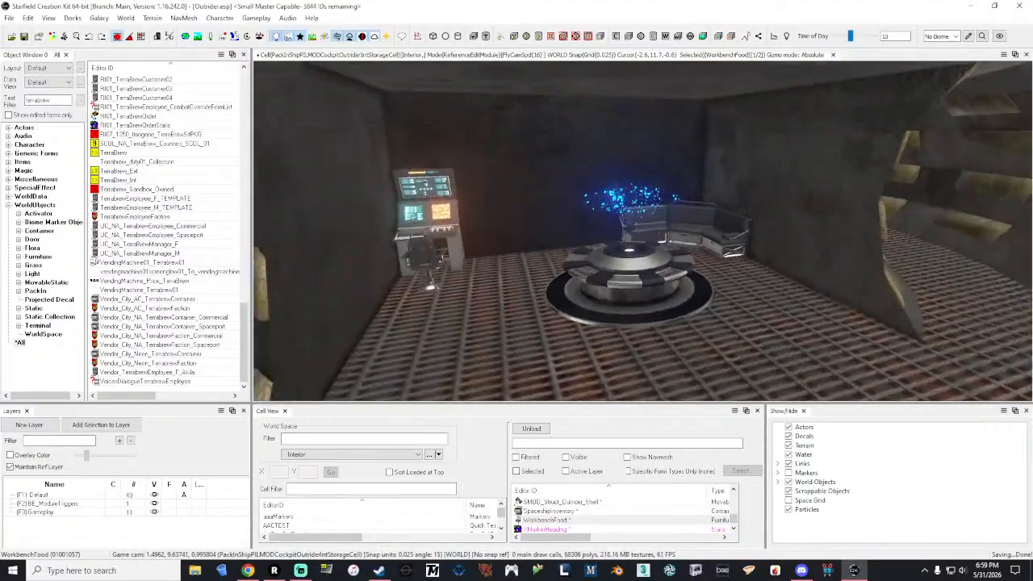
key(w)
key(w)
key(grave)
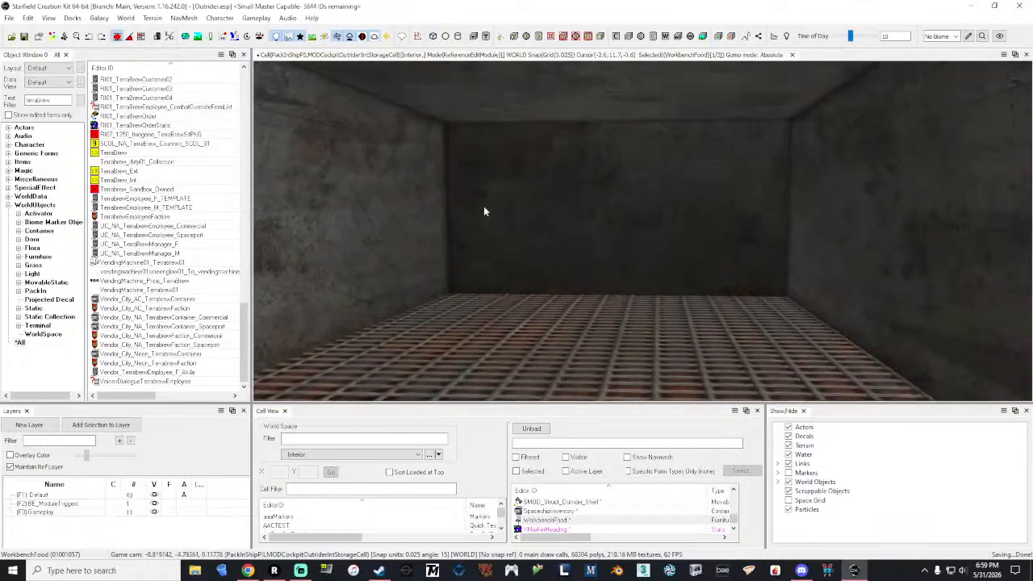
Step: Filter the object list by "bed" and restrict it to the Furniture category
scroll(144, 249, up, 10)
scroll(144, 249, up, 10)
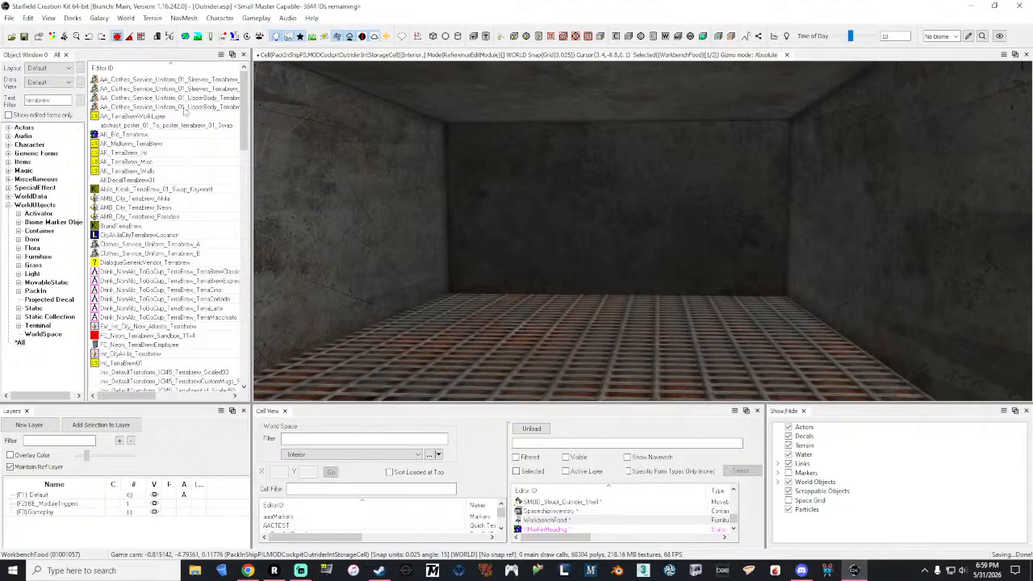
double_click(58, 101)
text(bed)
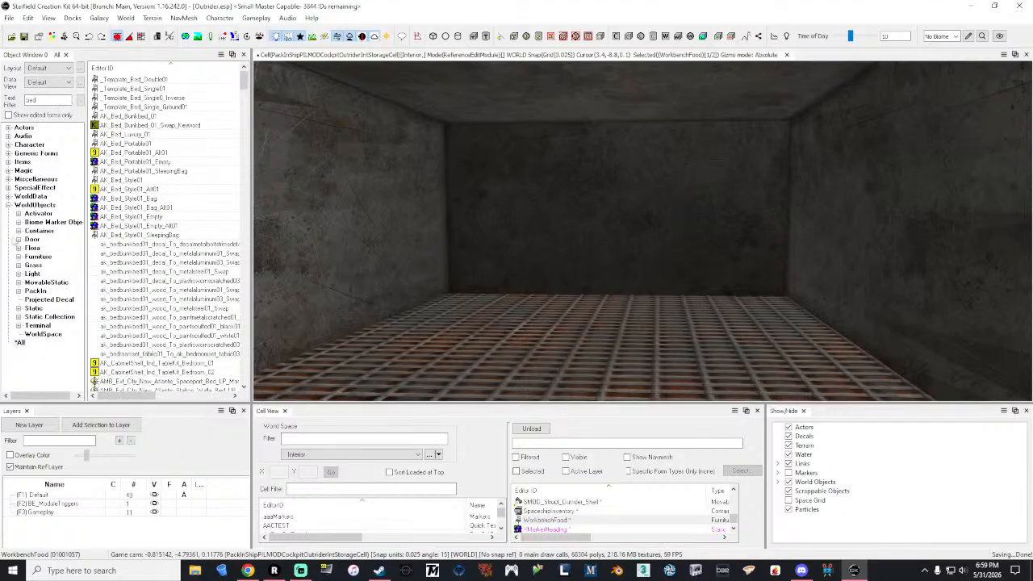
click(29, 257)
Step: Preview the _Template_Bed_Double01 and _Template_Bed_Single01 furniture models and rotate each to judge its shape
click(158, 79)
double_click(160, 84)
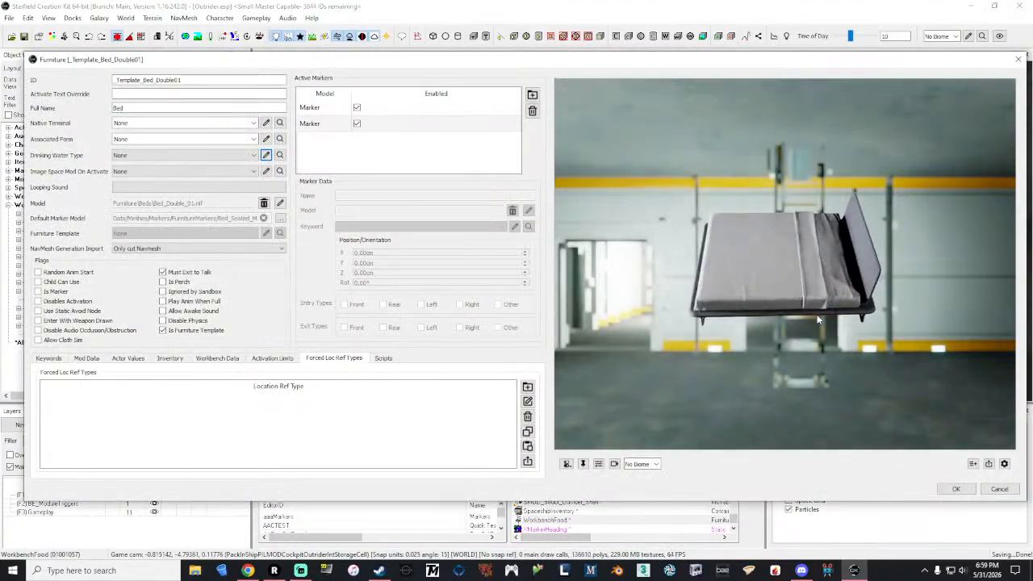
drag(818, 314, 900, 301)
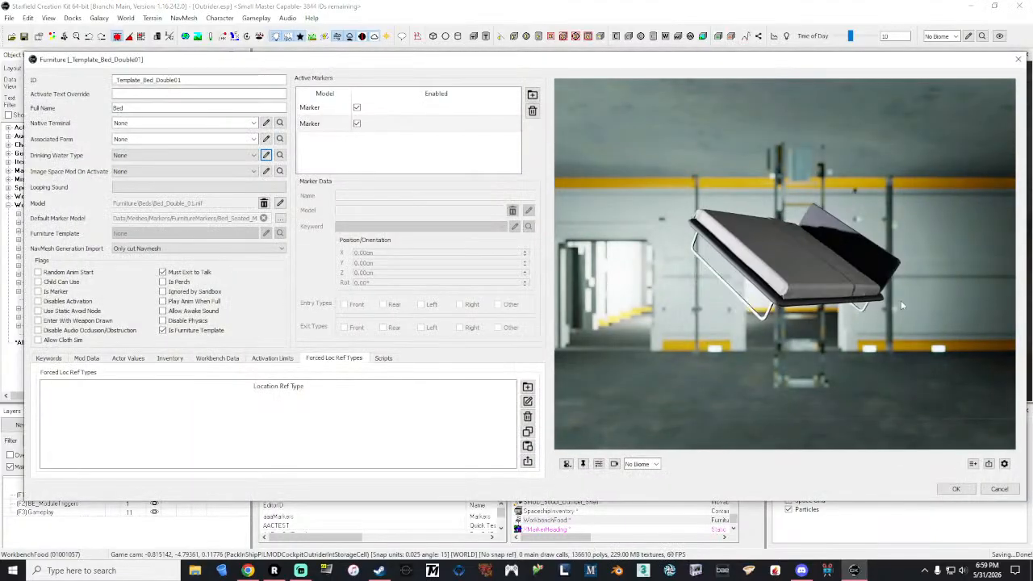
click(1019, 59)
double_click(161, 89)
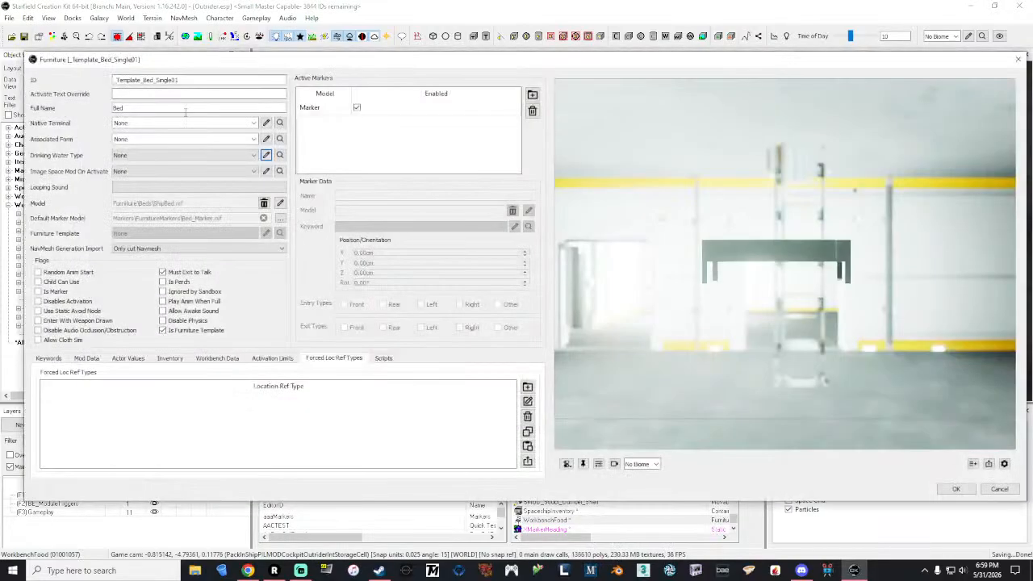
drag(795, 259, 874, 241)
click(1018, 59)
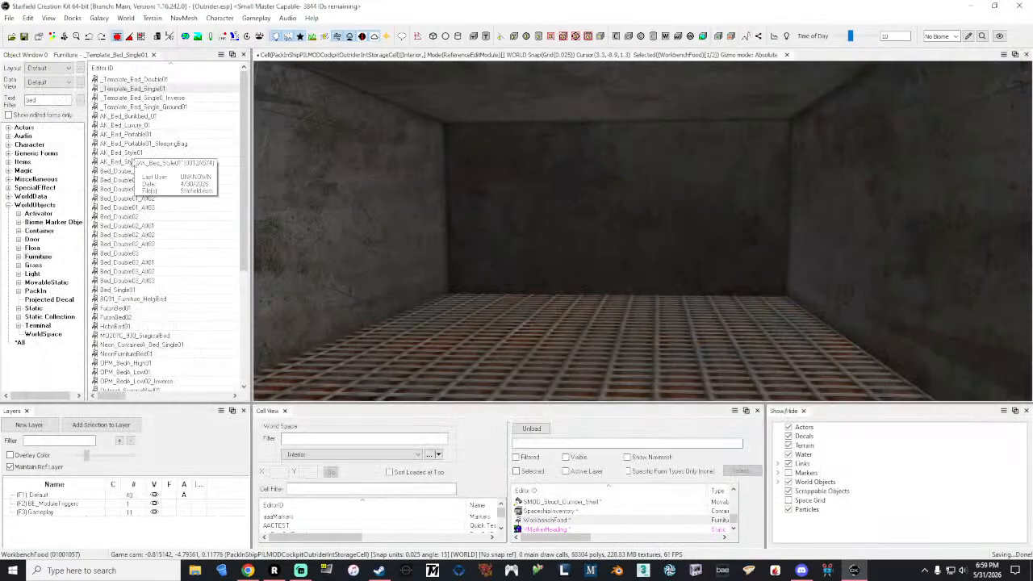
Step: Preview the Bed_Doube_PrisonBed1 model and place one on the floor of the empty compartment
double_click(134, 171)
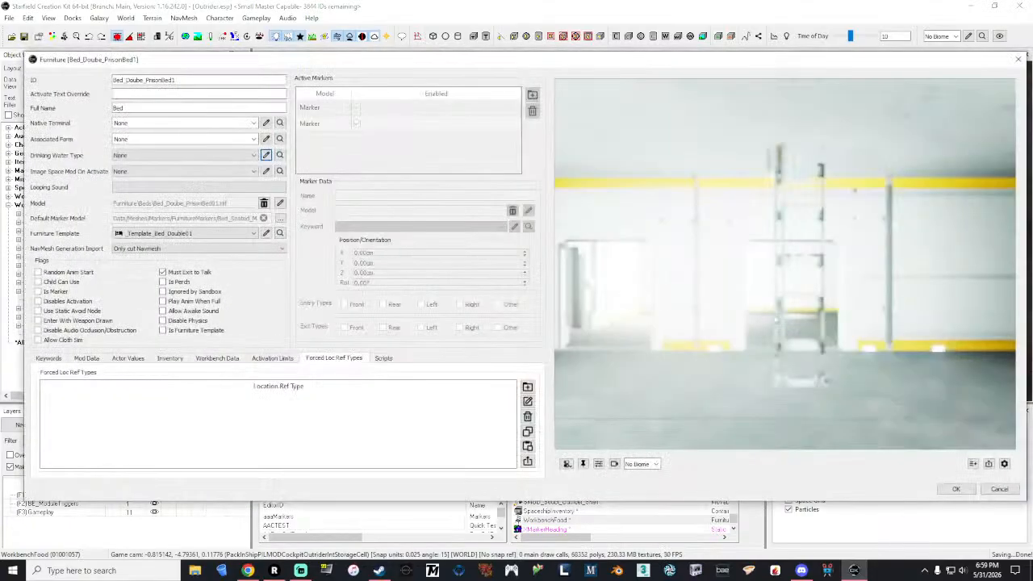
drag(854, 361, 910, 234)
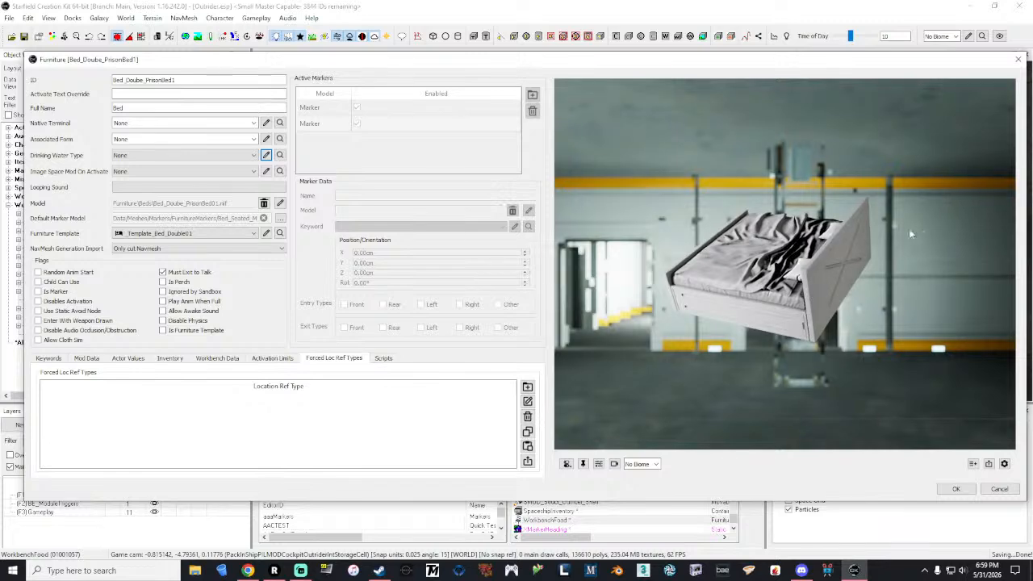
click(1018, 59)
drag(127, 171, 470, 350)
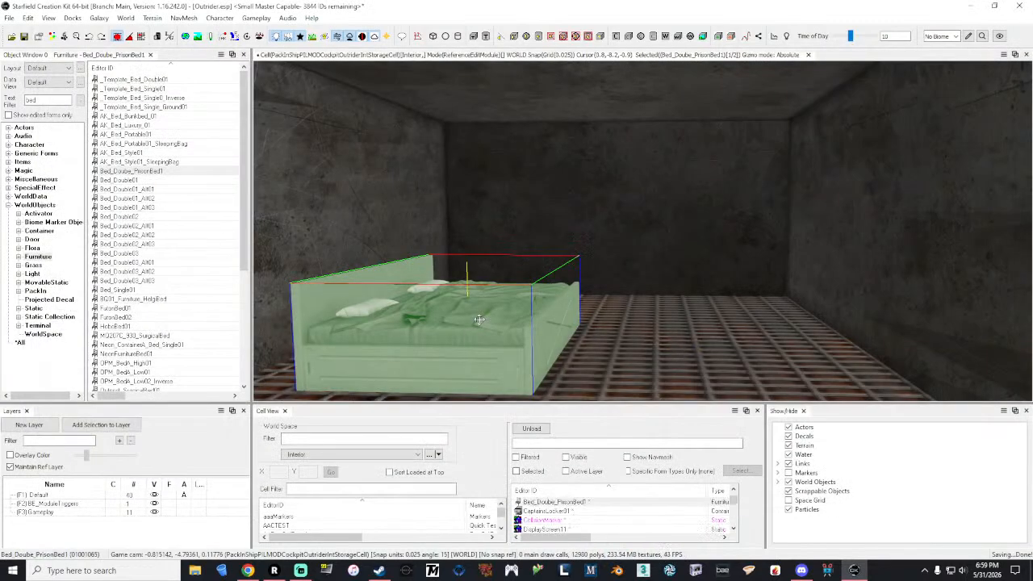
right_drag(479, 321, 510, 310)
Step: Open the placed bed's reference for editing and set its Z rotation to 90
right_click(510, 310)
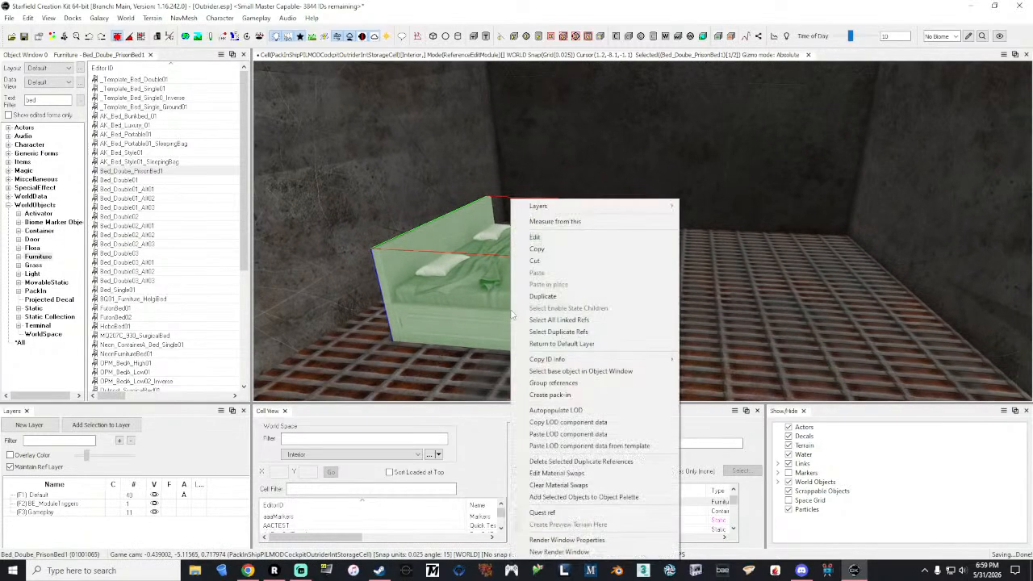
click(547, 237)
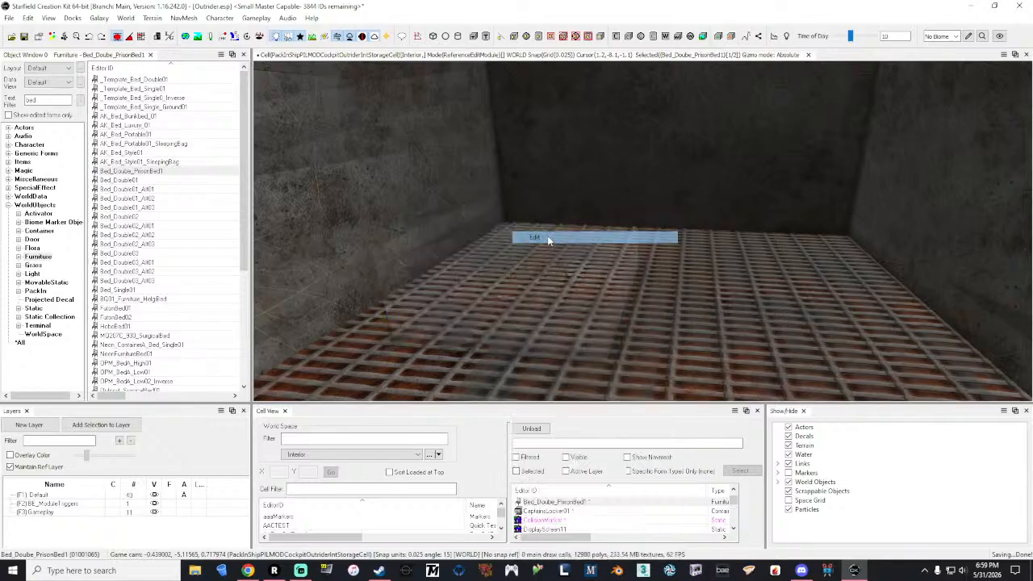
drag(493, 16, 197, 42)
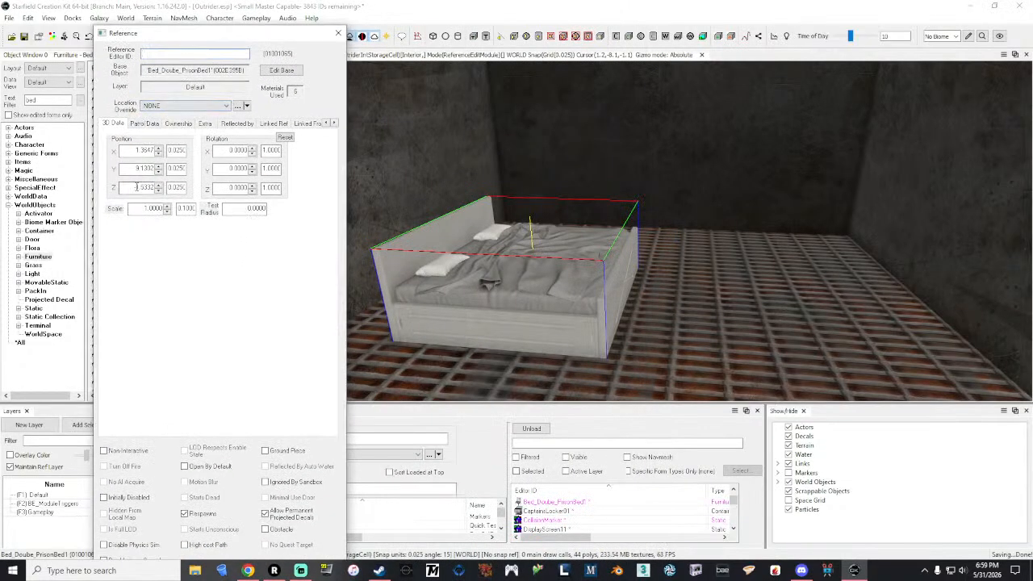
click(236, 169)
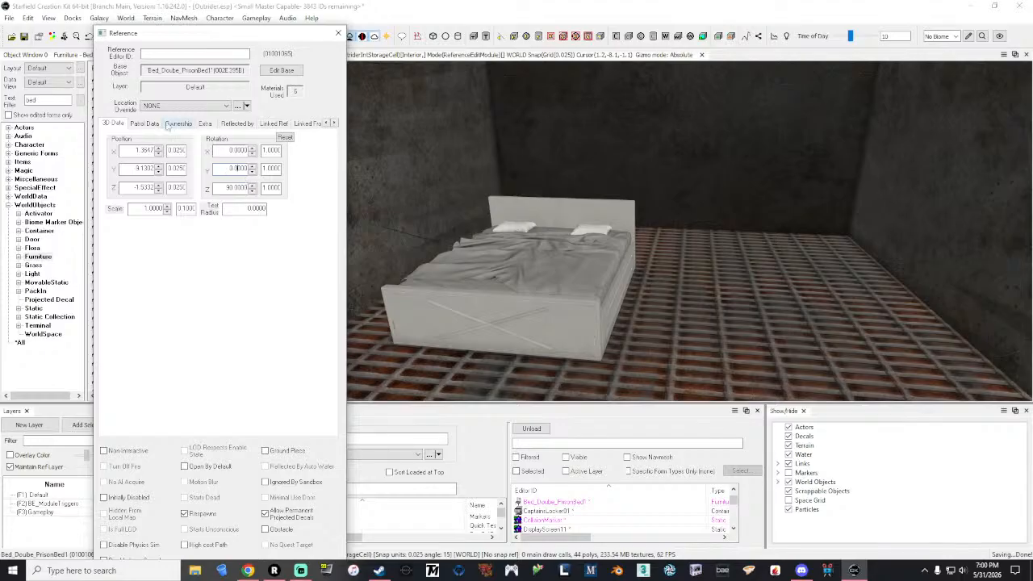
Step: Try the layered material swap ak_bedbunkbed01_decal_To_metalaluminum01_Swap on the bed reference
click(205, 124)
click(217, 227)
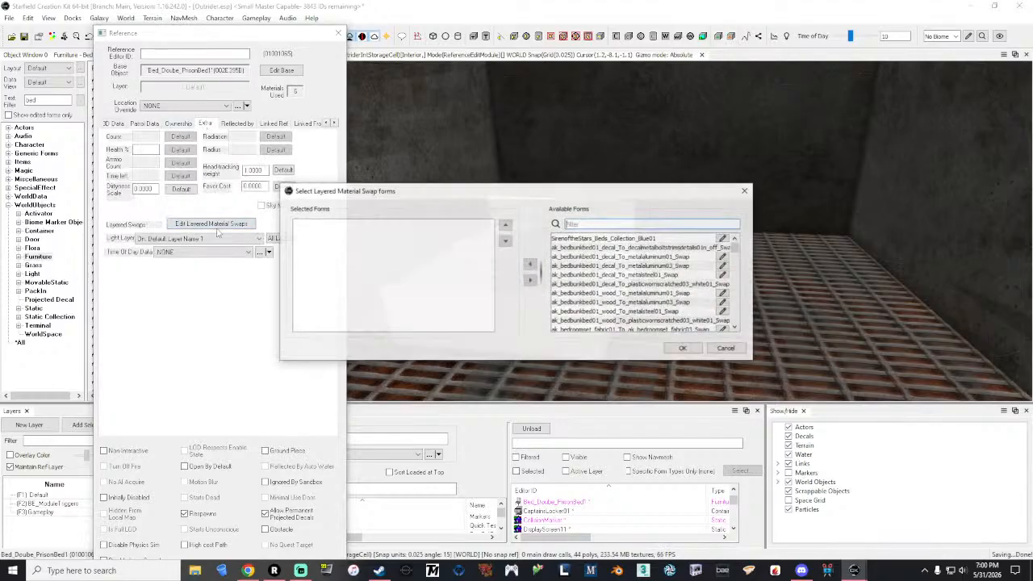
drag(565, 192, 219, 107)
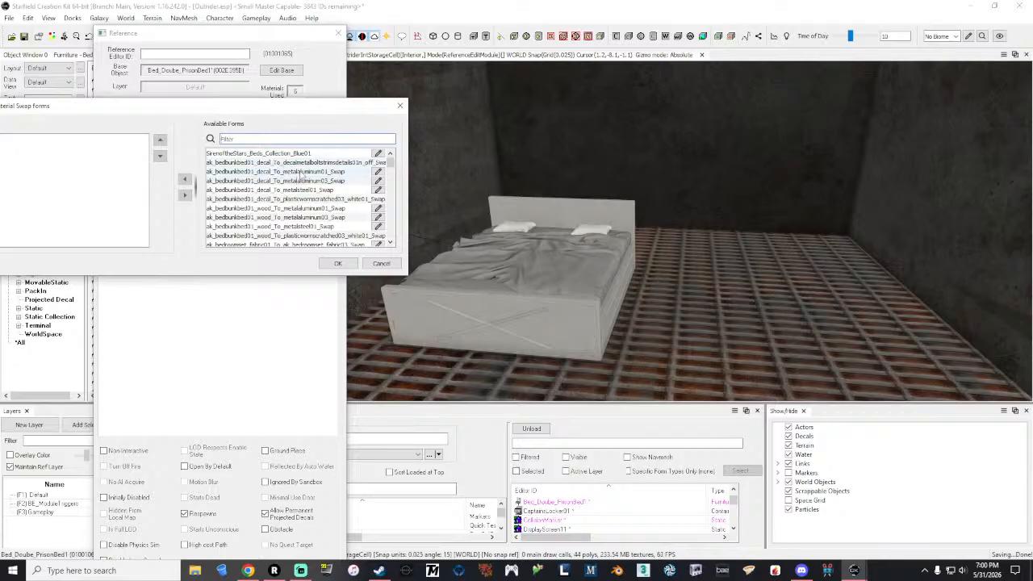
click(303, 172)
drag(215, 106, 234, 98)
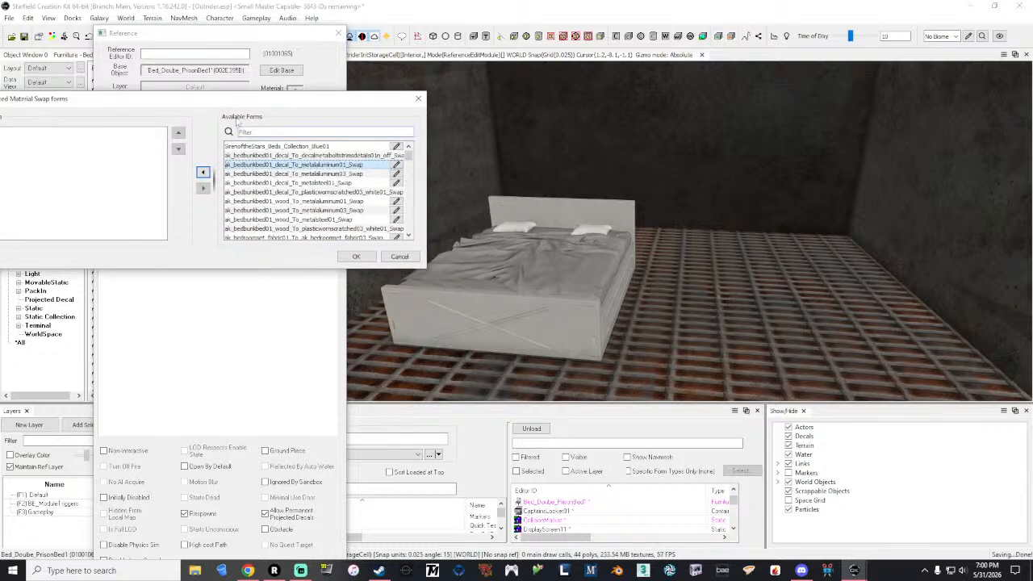
click(203, 172)
click(356, 257)
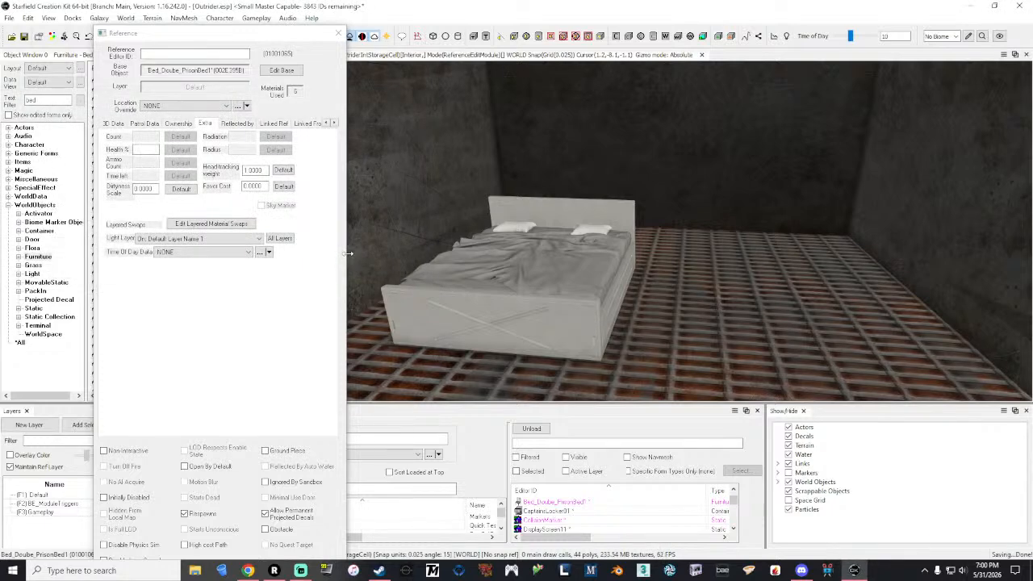
Step: Remove the bunk bed decal material swap from the bed reference
click(226, 226)
click(426, 230)
click(530, 281)
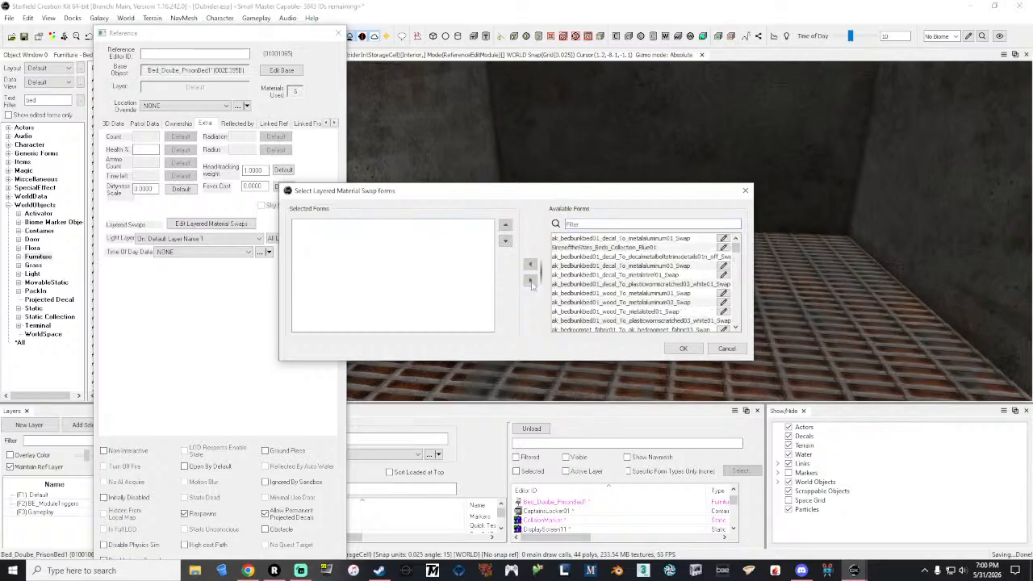
click(683, 349)
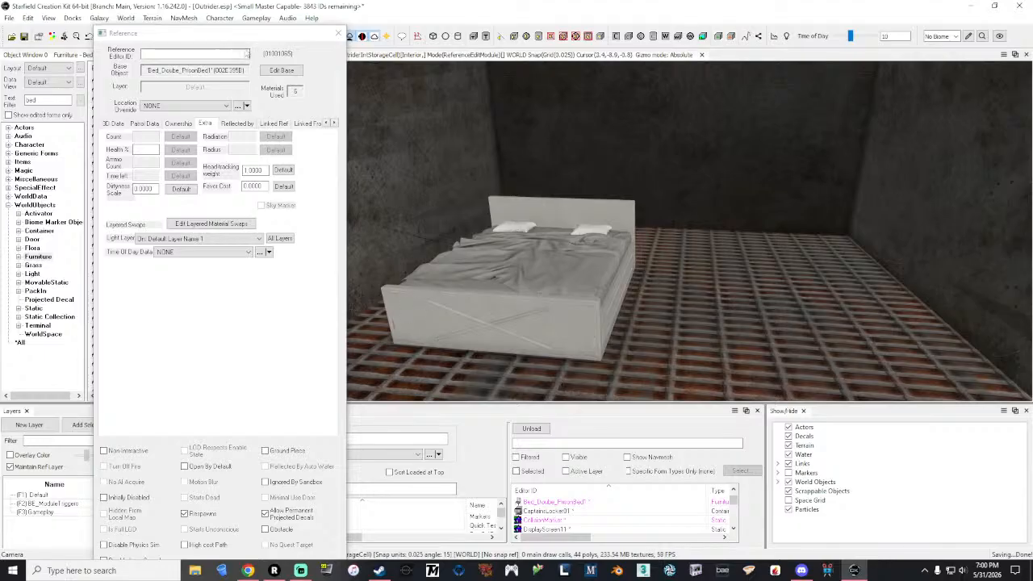
Step: Confirm the bed's reference settings and move the bed sideways to the right-hand side of the compartment
drag(283, 33, 279, 7)
click(187, 559)
key(e)
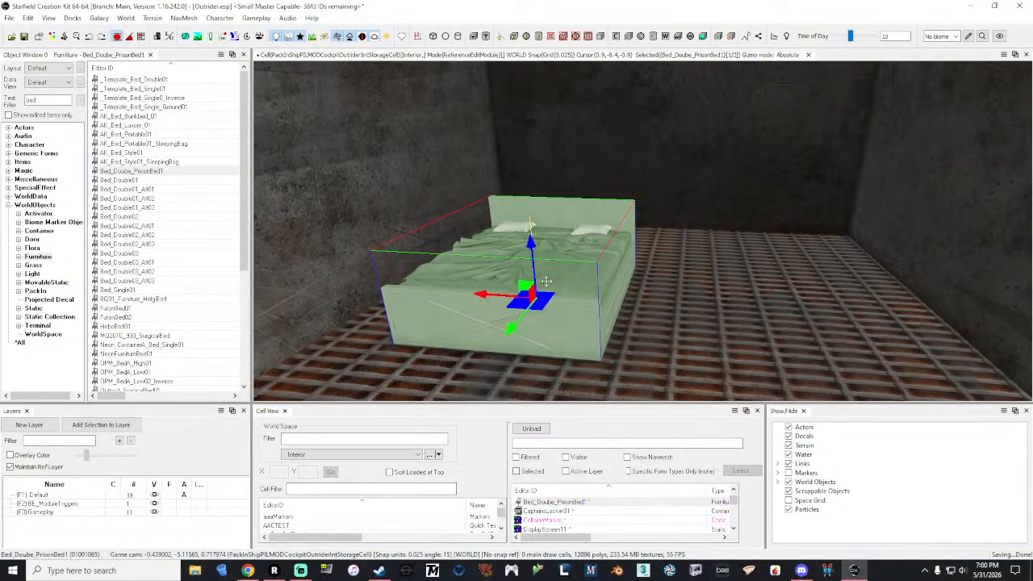
drag(495, 295, 746, 300)
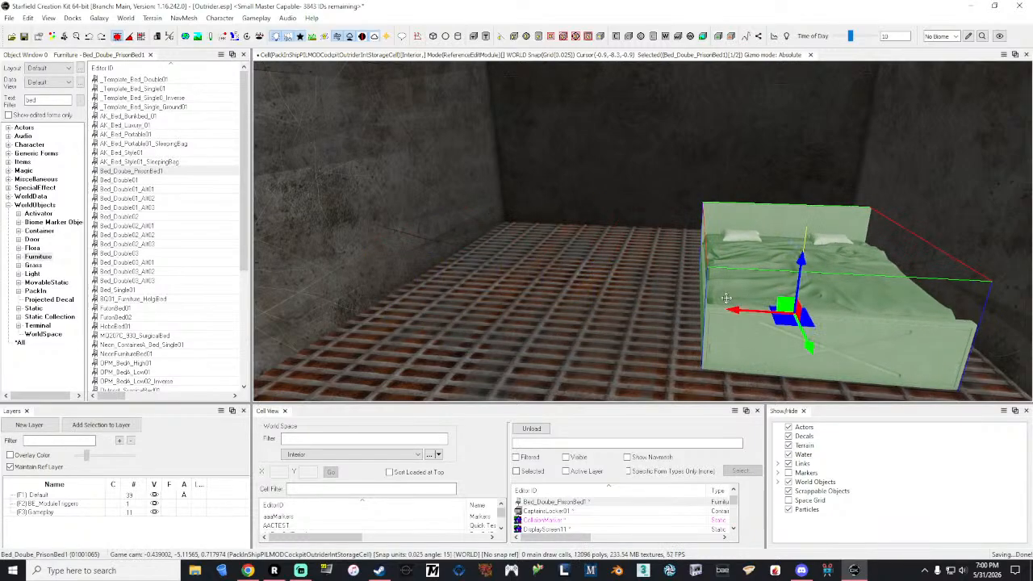
Step: Reopen the bed's reference and try the layered material swap beddouble01_frame_To_beddouble01_frame_swap_black02_Swap
right_click(726, 297)
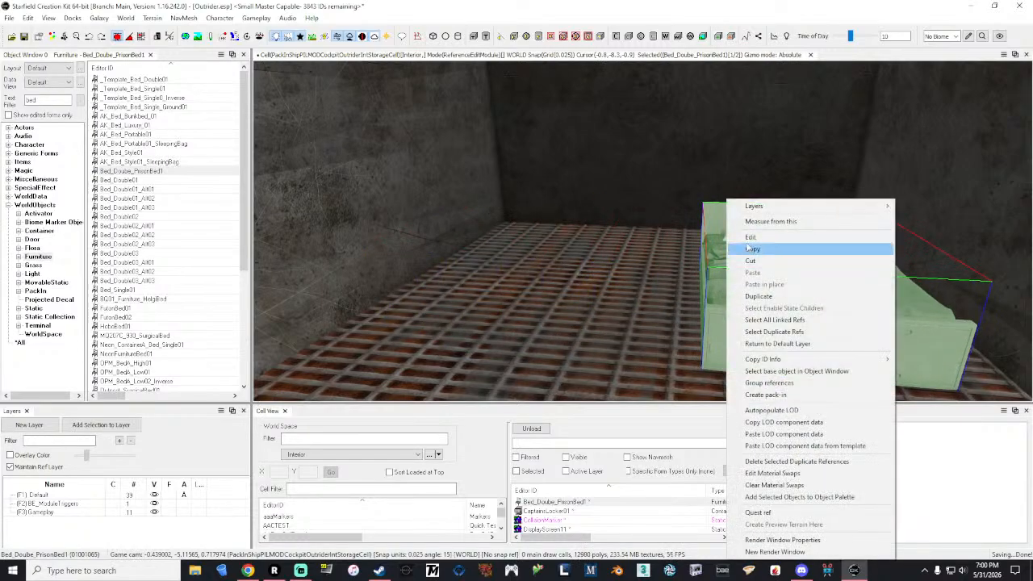
click(747, 240)
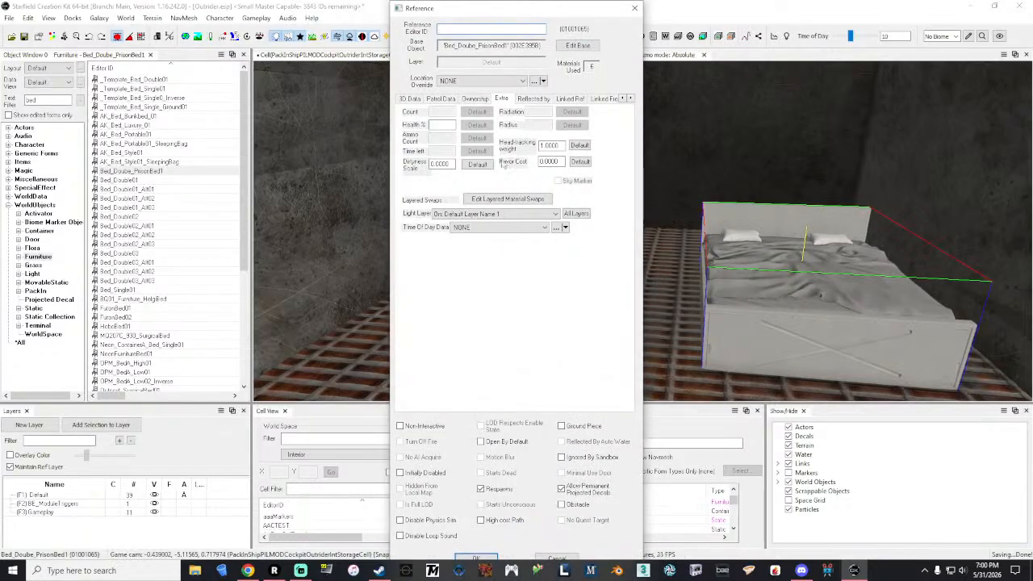
click(508, 202)
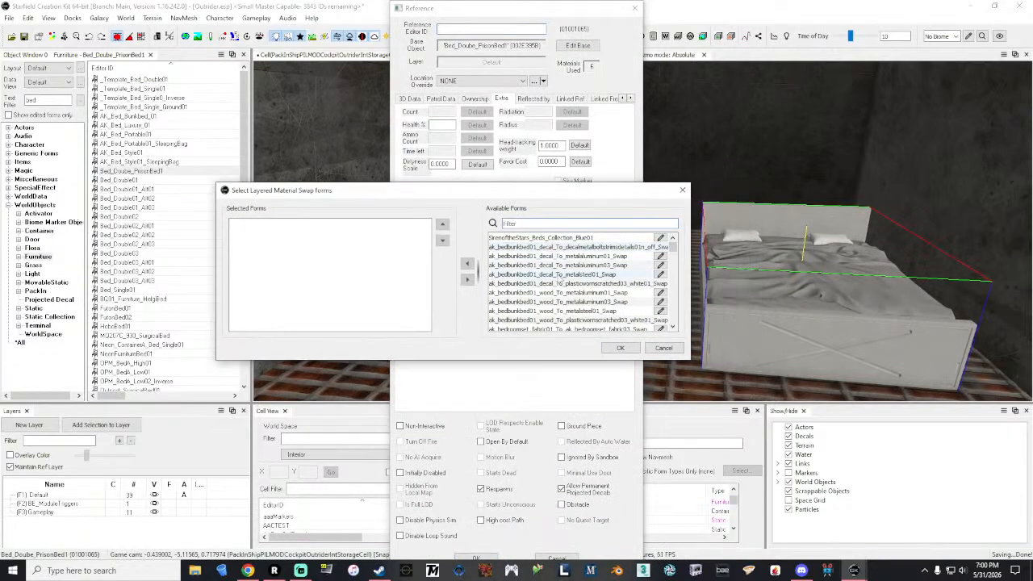
scroll(565, 283, down, 1)
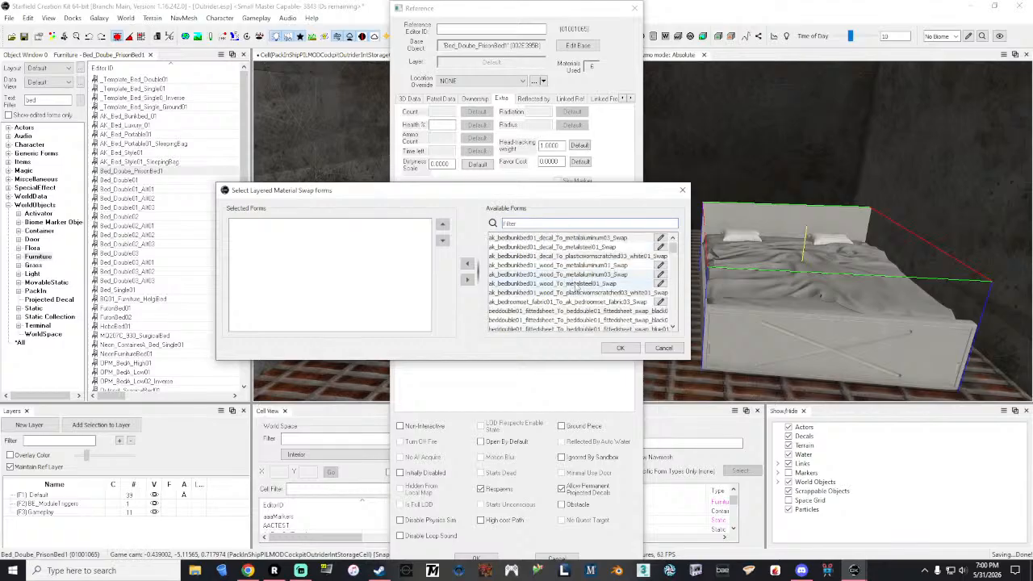
scroll(576, 287, down, 5)
scroll(576, 288, down, 3)
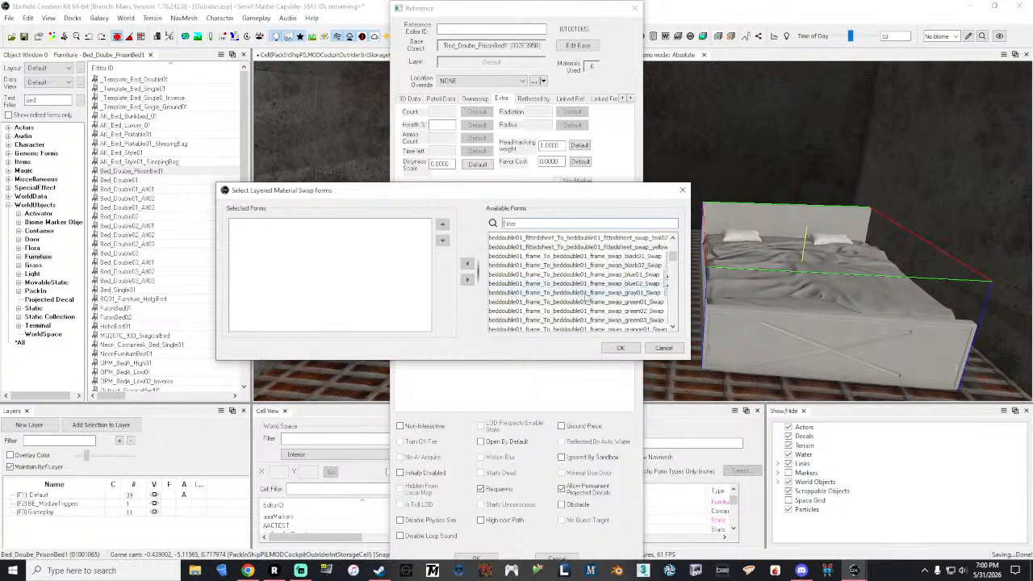
click(600, 264)
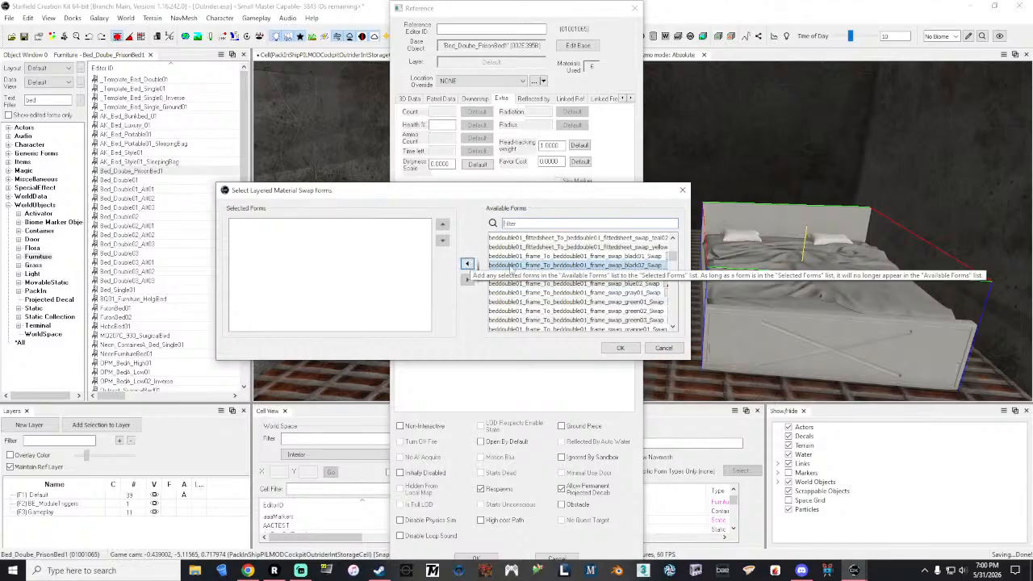
click(469, 266)
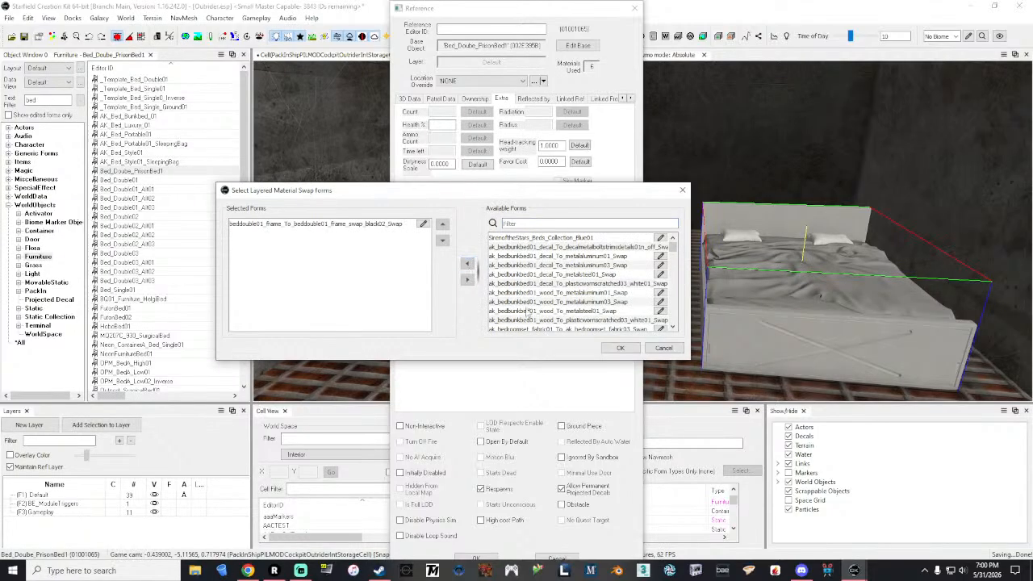
click(614, 349)
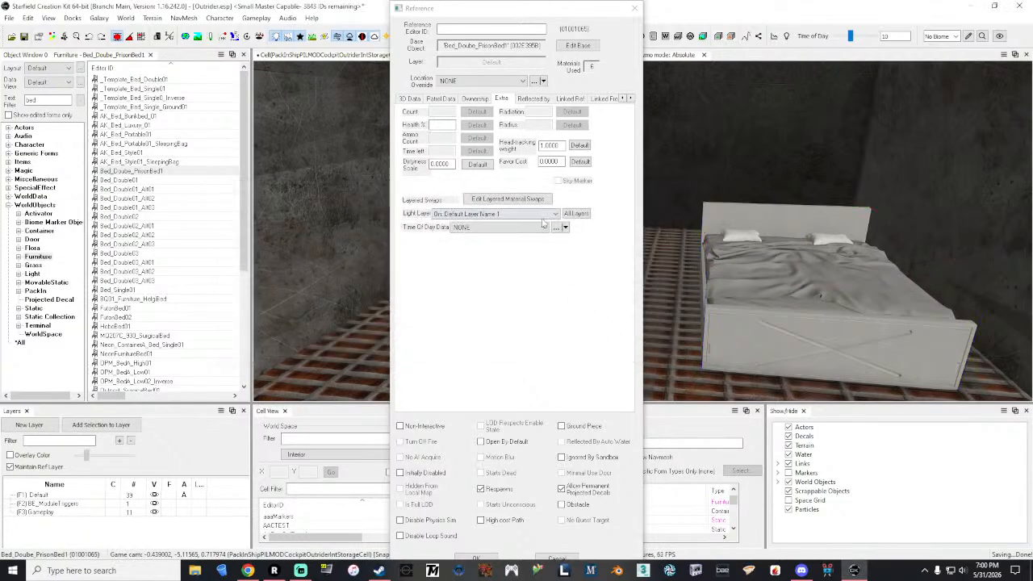
Step: Remove the beddouble01 black02 frame swap from the bed's selected material swaps
click(501, 199)
click(409, 225)
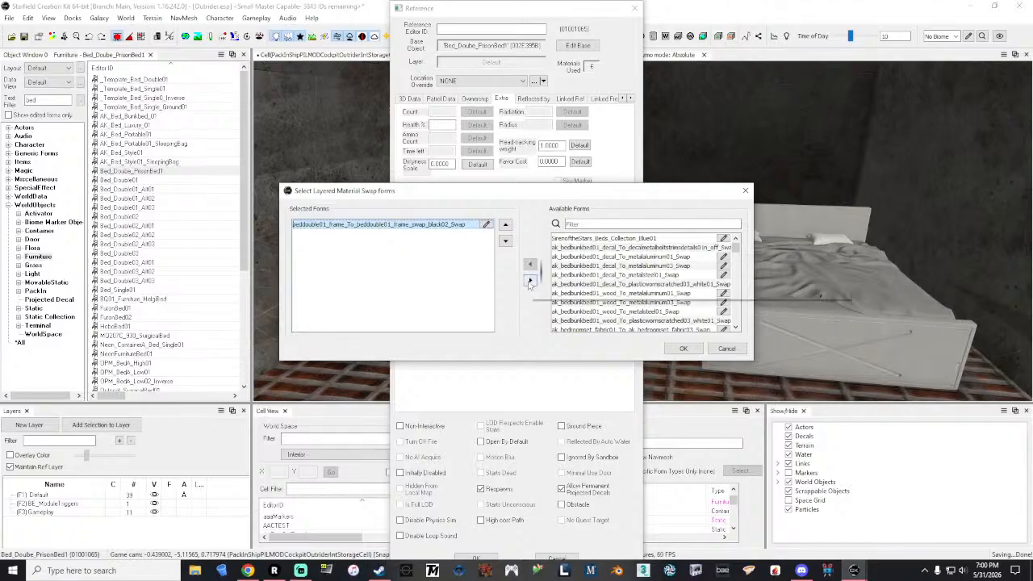
click(531, 280)
Step: Filter the material swaps by "double" and try beddouble02_base_To_metalaluminum02_black01_Swap on the bed
click(626, 225)
text(double)
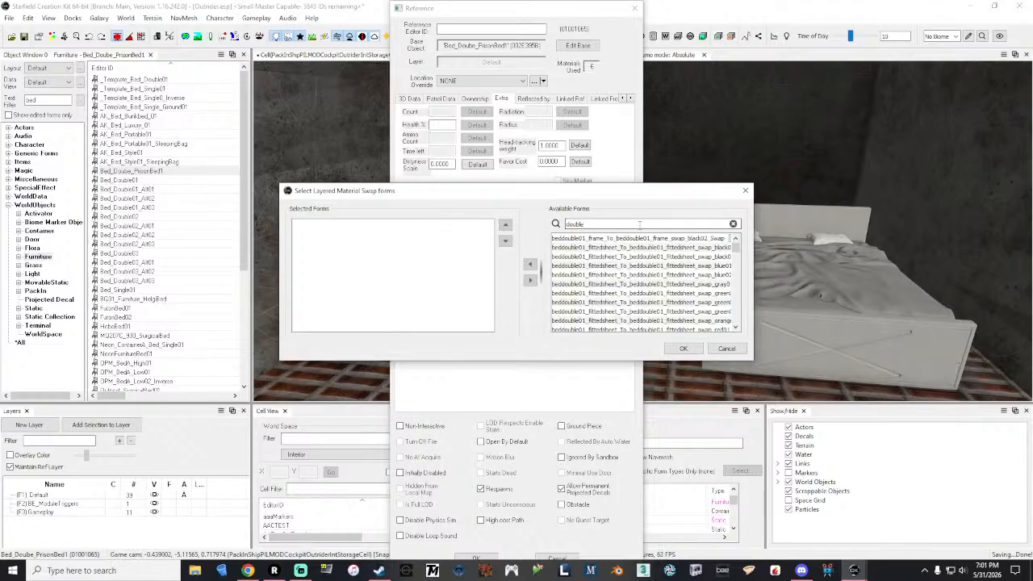
scroll(611, 274, down, 3)
scroll(608, 274, down, 10)
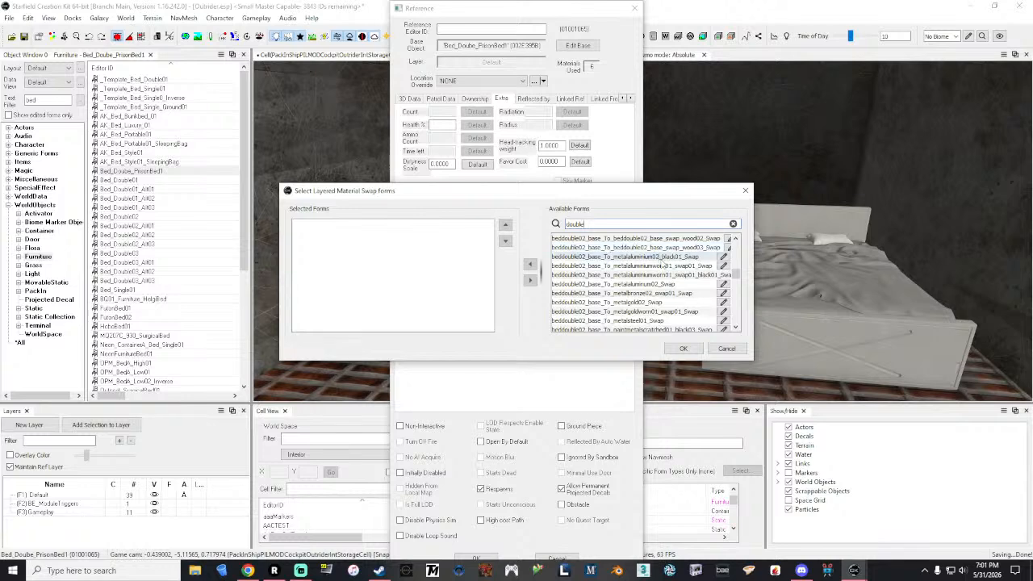
click(660, 259)
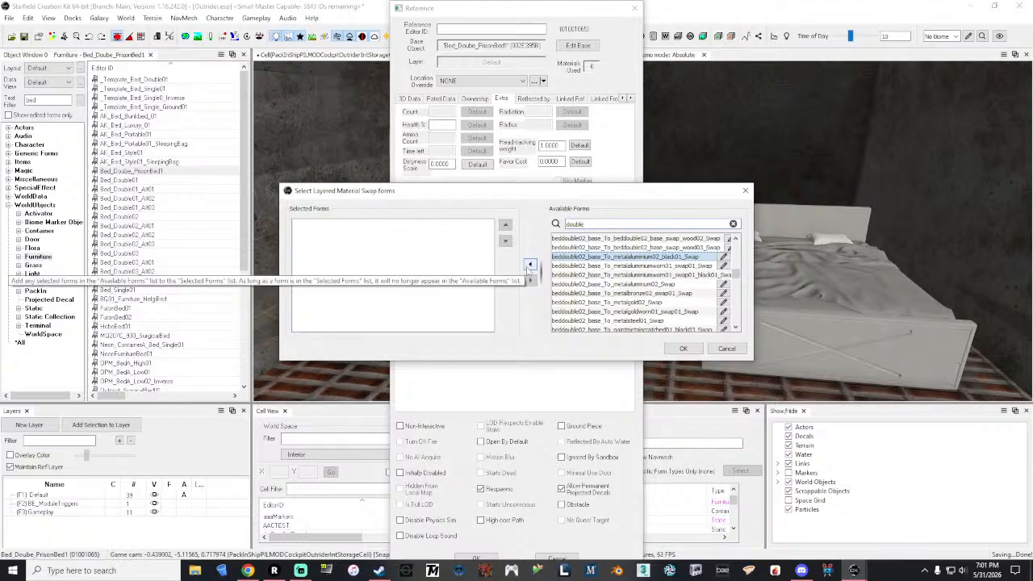
click(530, 266)
click(681, 350)
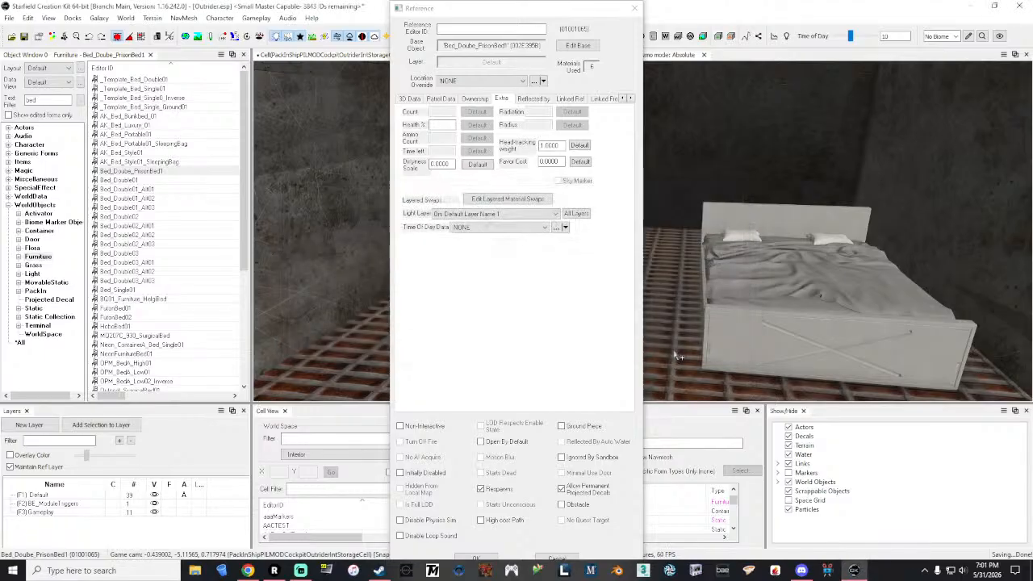
Step: Remove the beddouble02 black aluminum base swap from the bed's selected material swaps
click(547, 201)
click(389, 224)
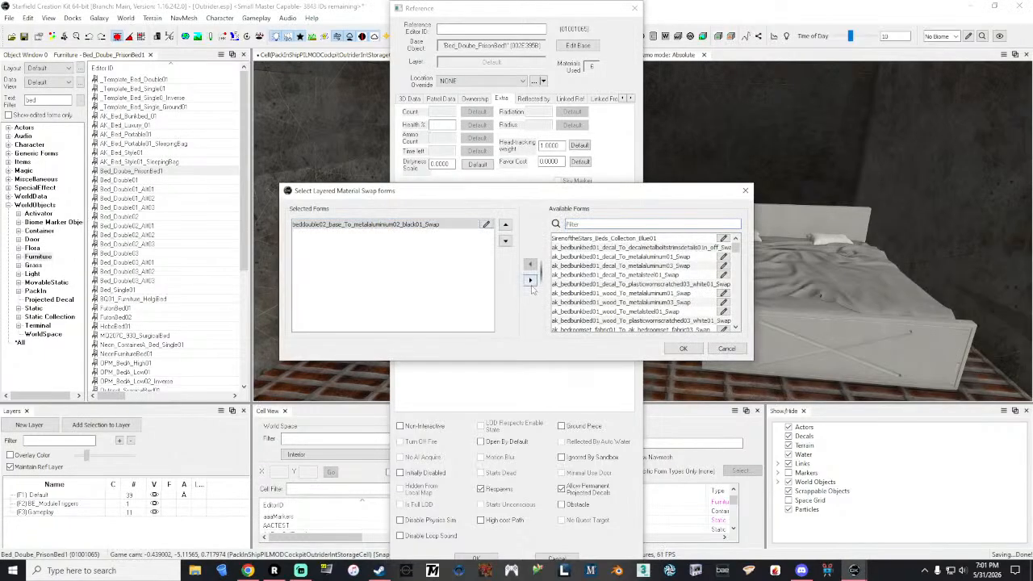
click(531, 281)
Step: Filter the available swaps by "beddouble03" and try beddouble03_base_To_metalaluminum02_black01_Swap on the bed
click(602, 223)
text(beddouble03)
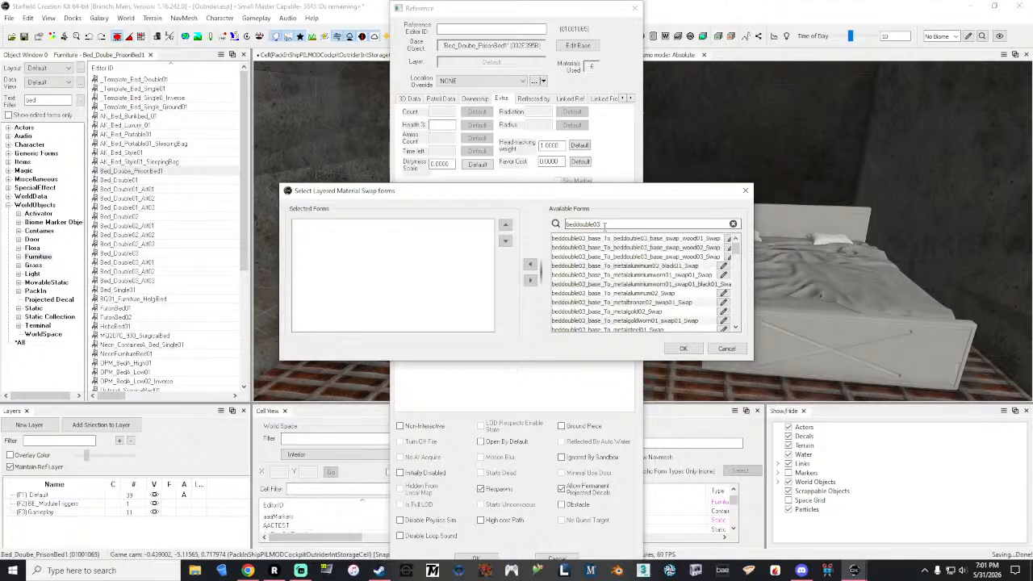
click(659, 247)
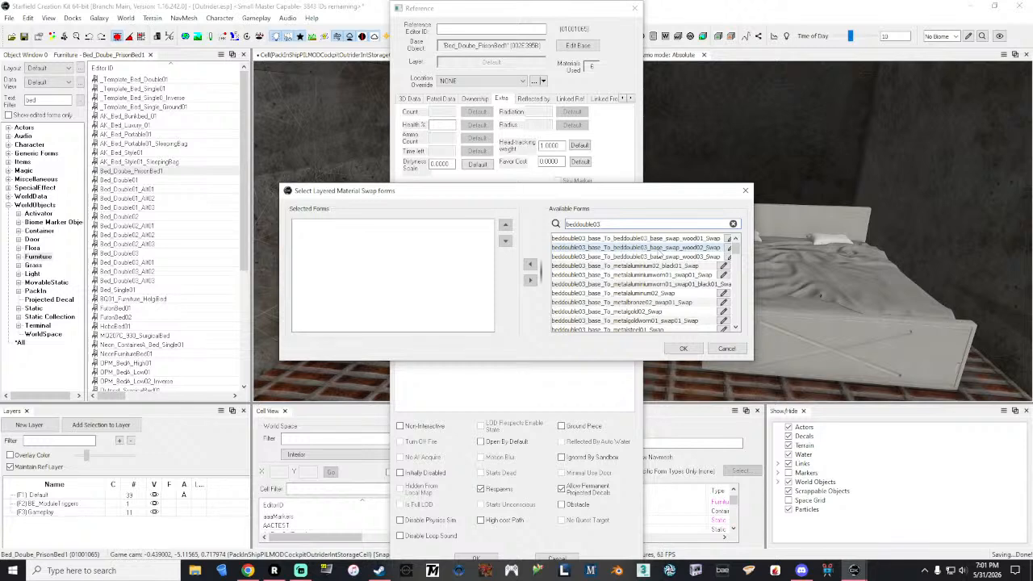
click(660, 266)
click(530, 265)
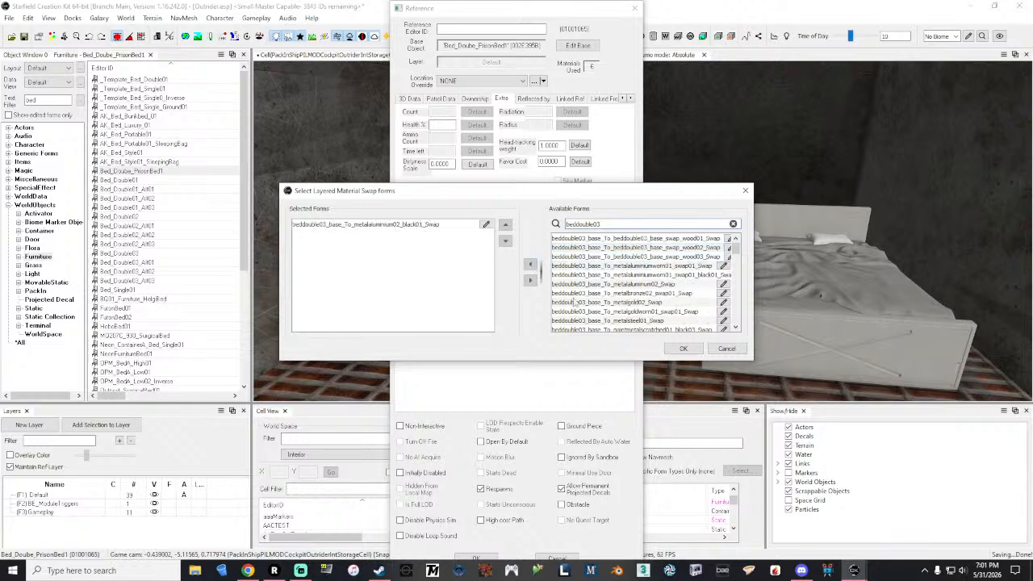
click(683, 348)
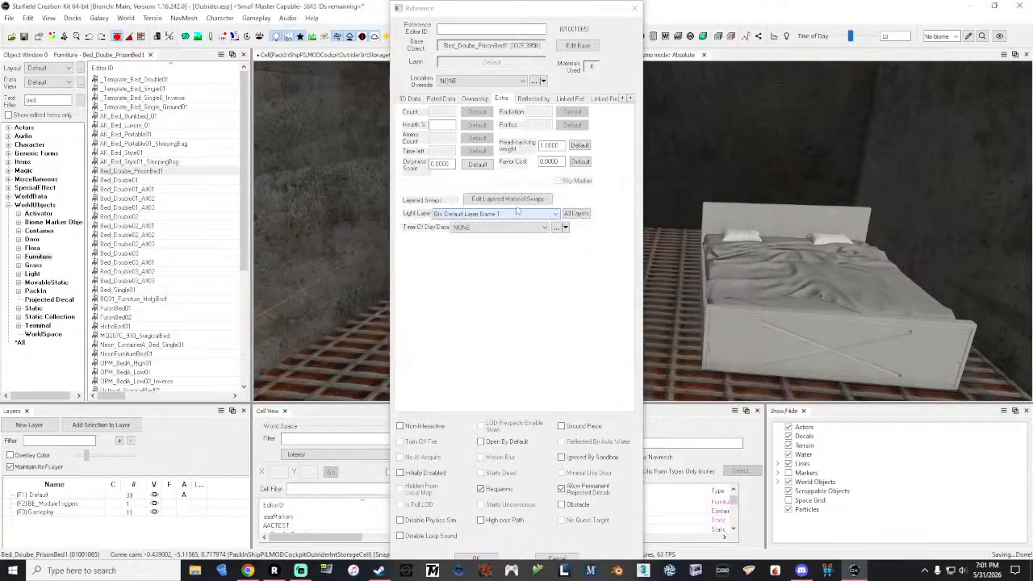
Step: Remove the beddouble03 black aluminum base swap from the bed's selected material swaps
click(507, 199)
click(415, 225)
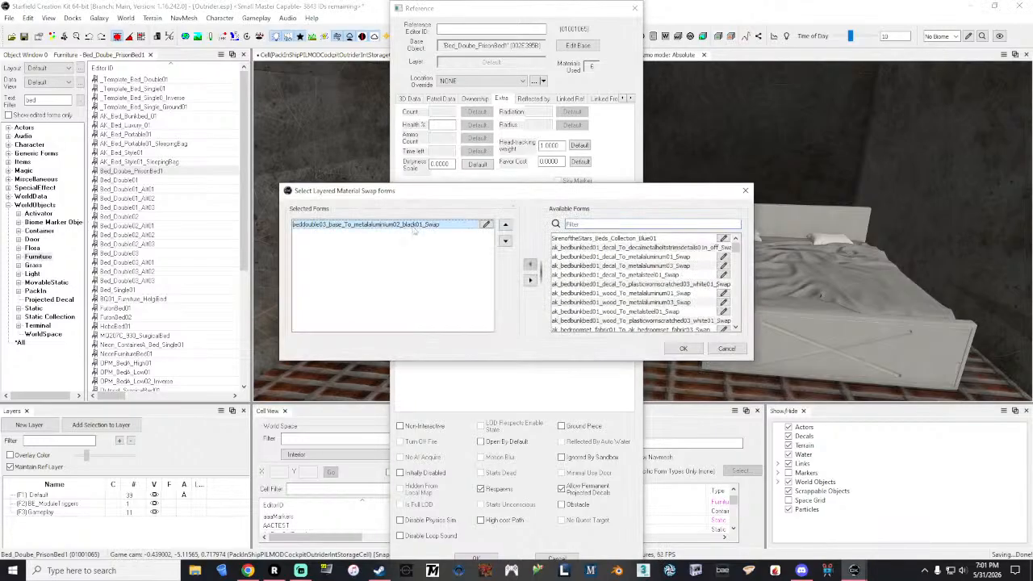
click(530, 281)
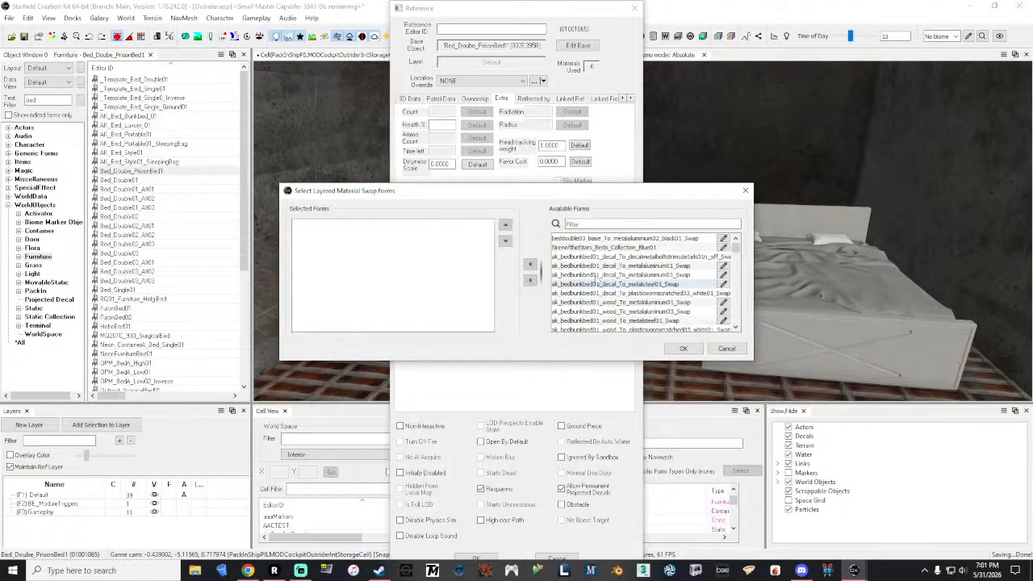
Step: Filter the available swaps by "beddouble" and apply beddouble03_frame_To_metalaluminum02_black01_Swap to the bed
click(595, 225)
text(beddouble)
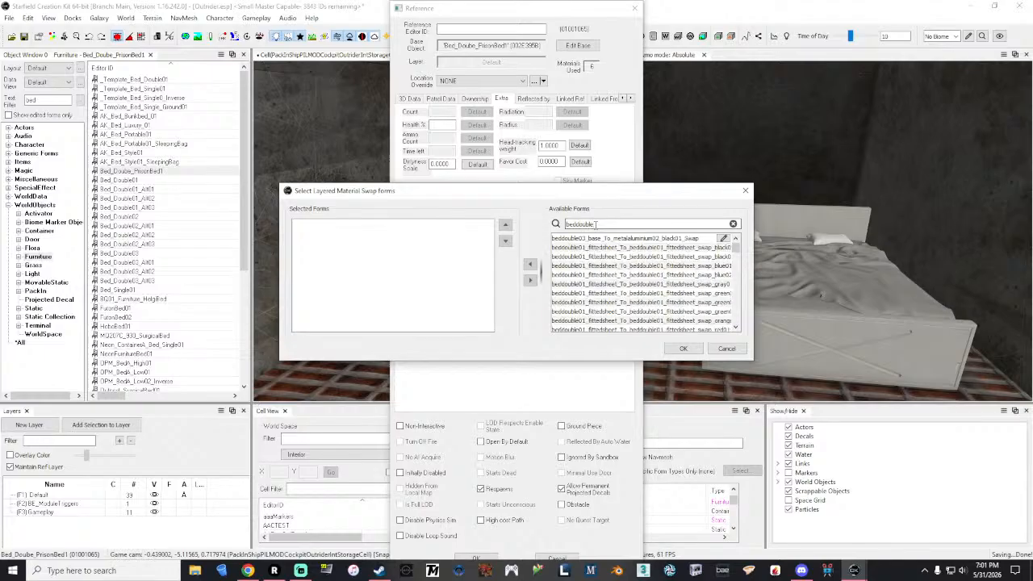
scroll(646, 301, down, 10)
scroll(647, 302, down, 10)
scroll(647, 301, down, 4)
scroll(647, 301, down, 1)
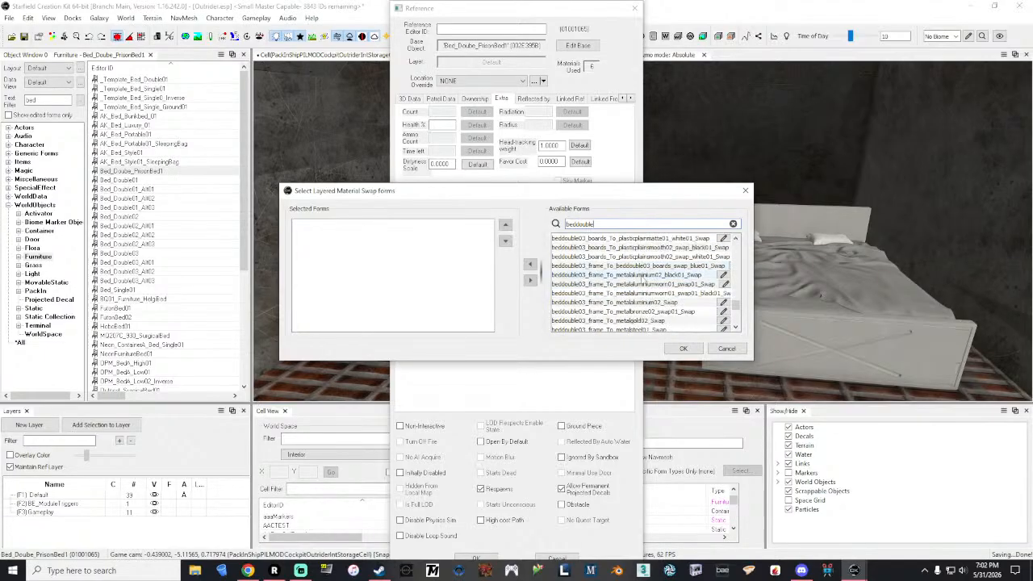
click(644, 275)
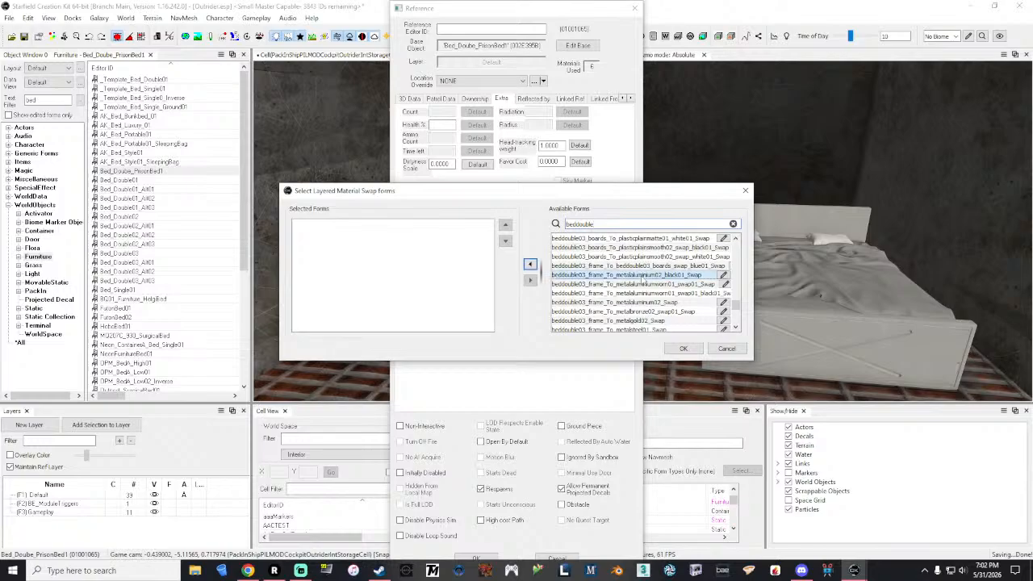
click(530, 266)
click(682, 349)
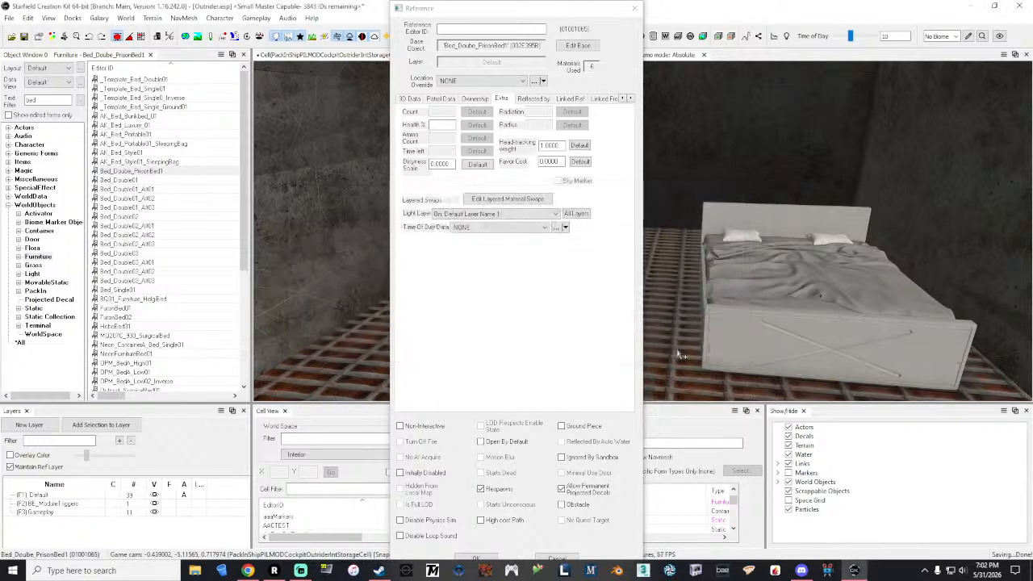
Step: Reopen the bed's layered material swaps, filter by "beddouble" and add beddouble02_frame_To_metalaluminum02_black01_Swap
click(509, 198)
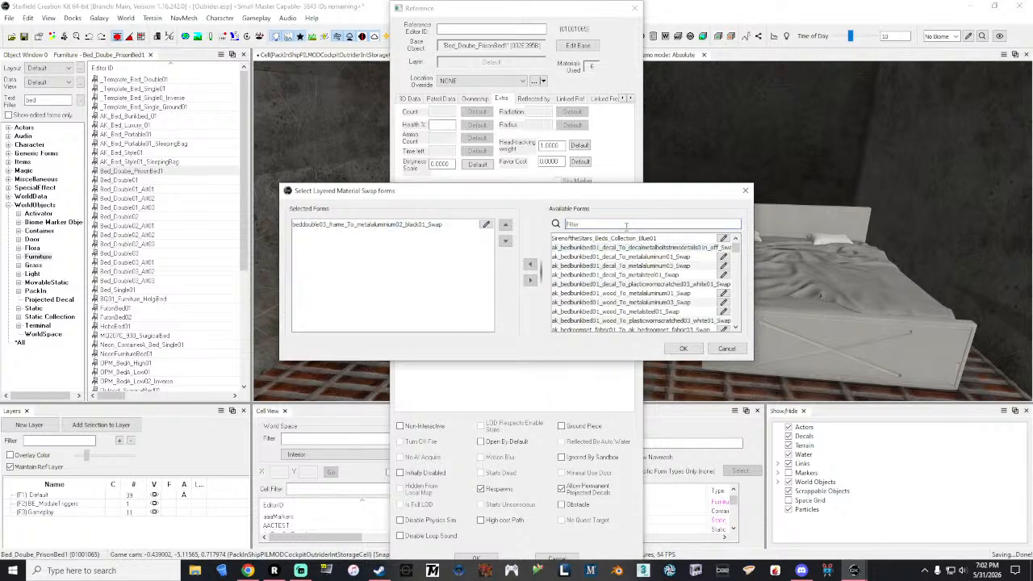
text(beddouble)
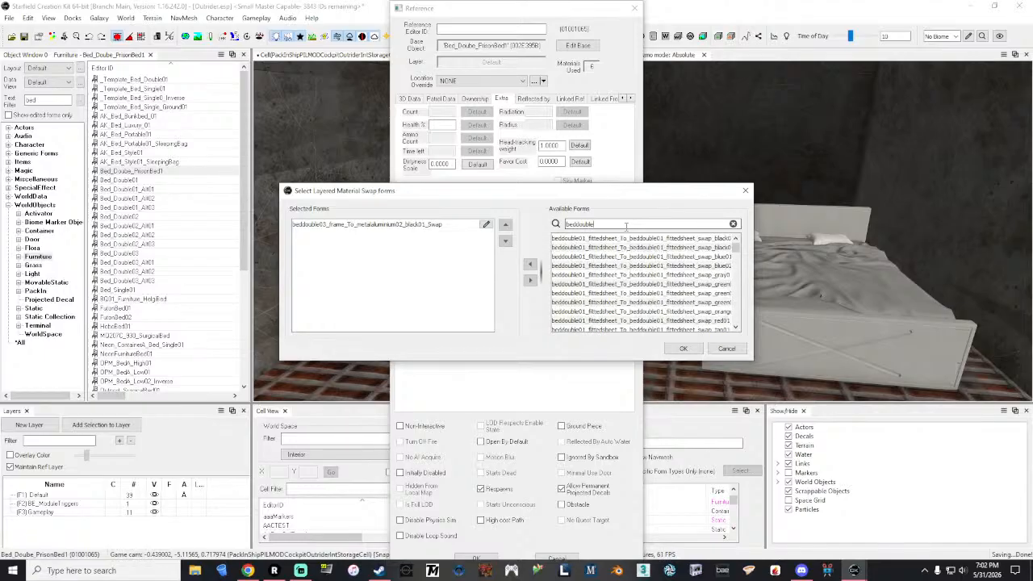
scroll(637, 255, down, 5)
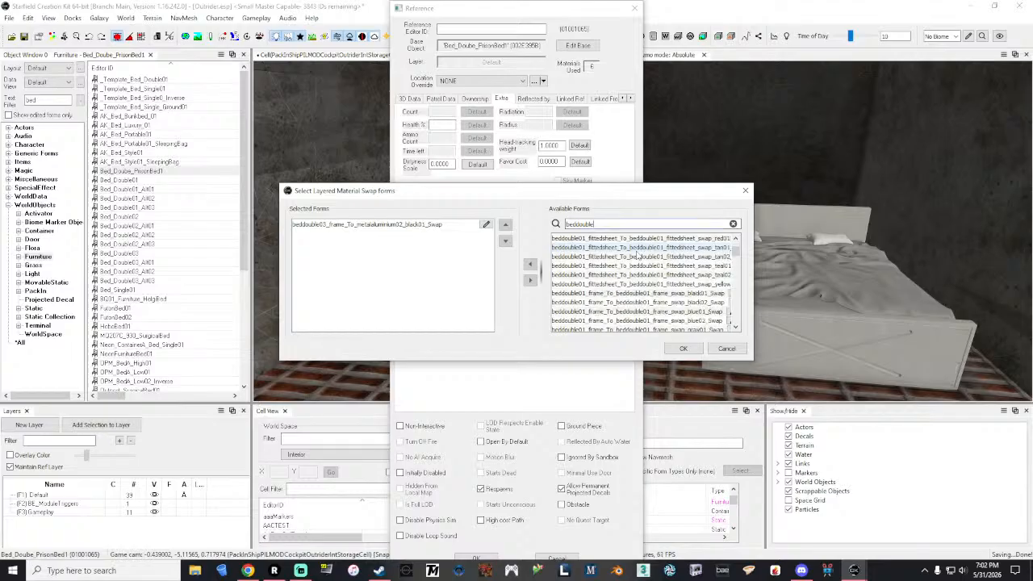
scroll(638, 255, down, 1)
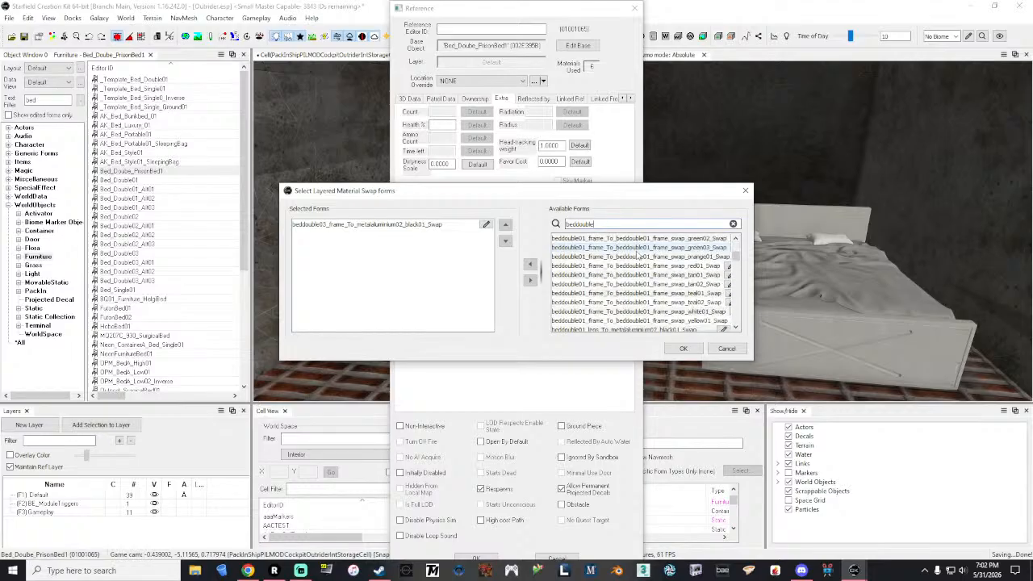
scroll(638, 255, down, 4)
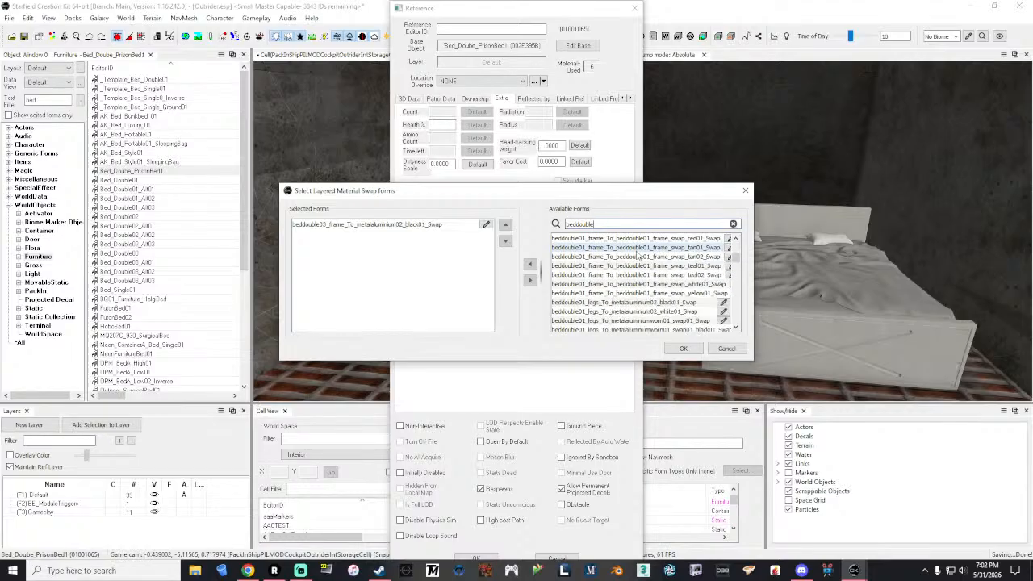
scroll(637, 255, down, 6)
scroll(638, 255, down, 4)
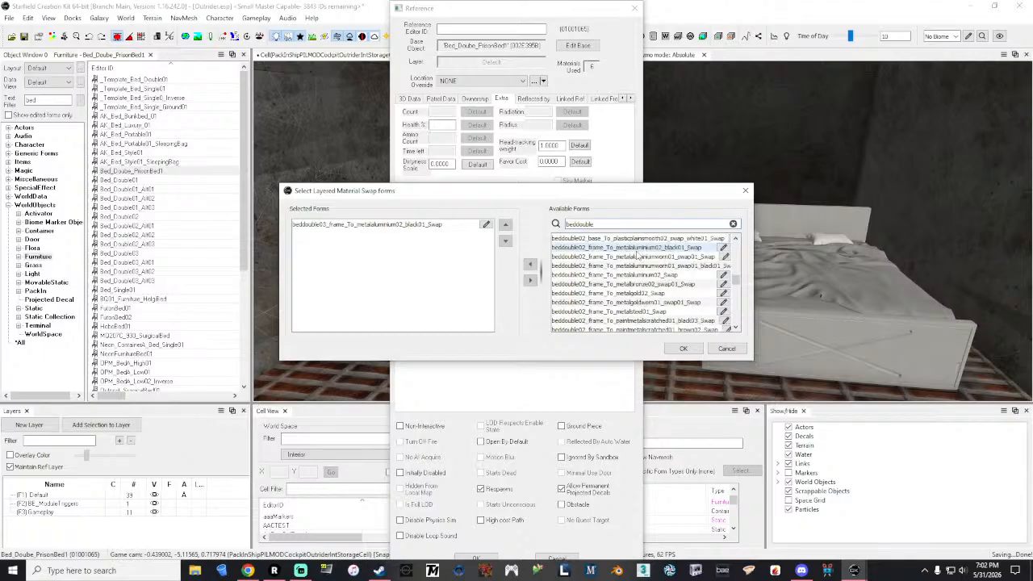
scroll(638, 255, down, 1)
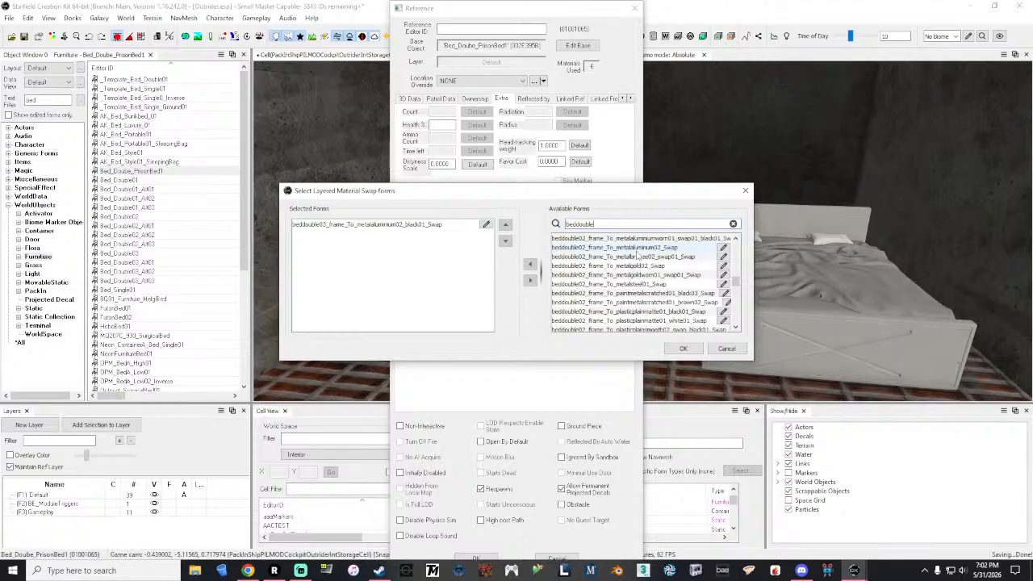
scroll(637, 255, up, 1)
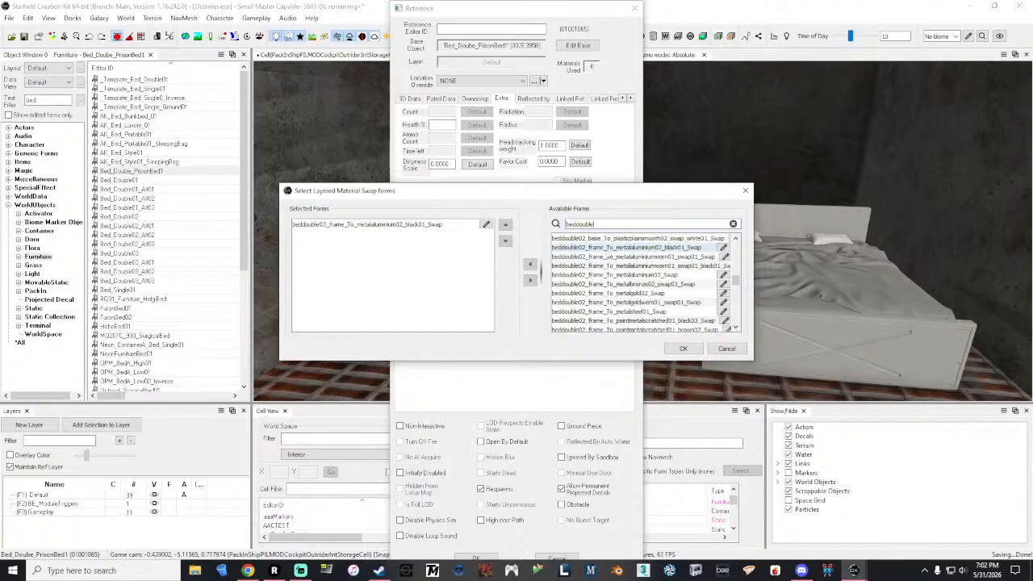
click(608, 249)
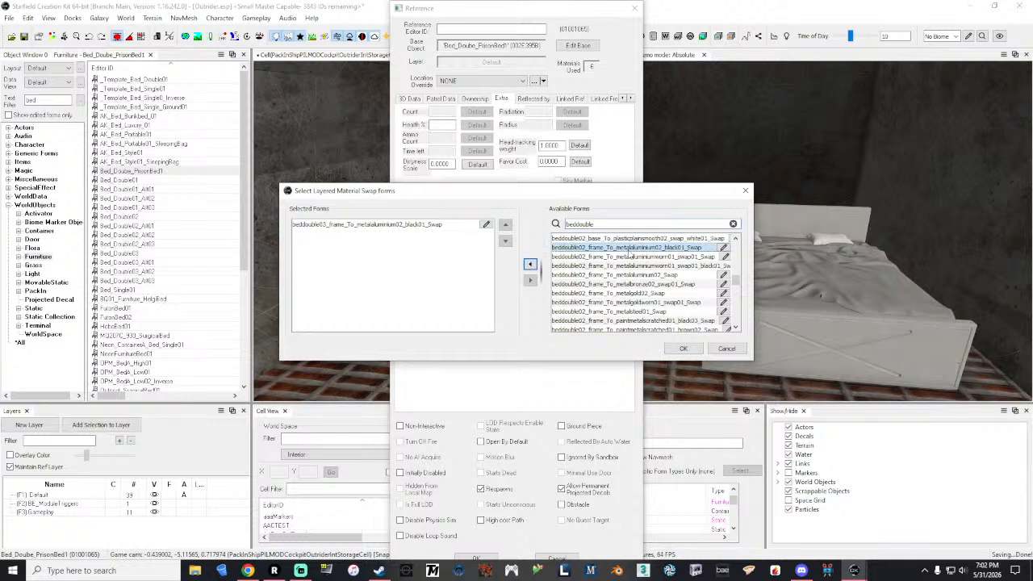
click(530, 264)
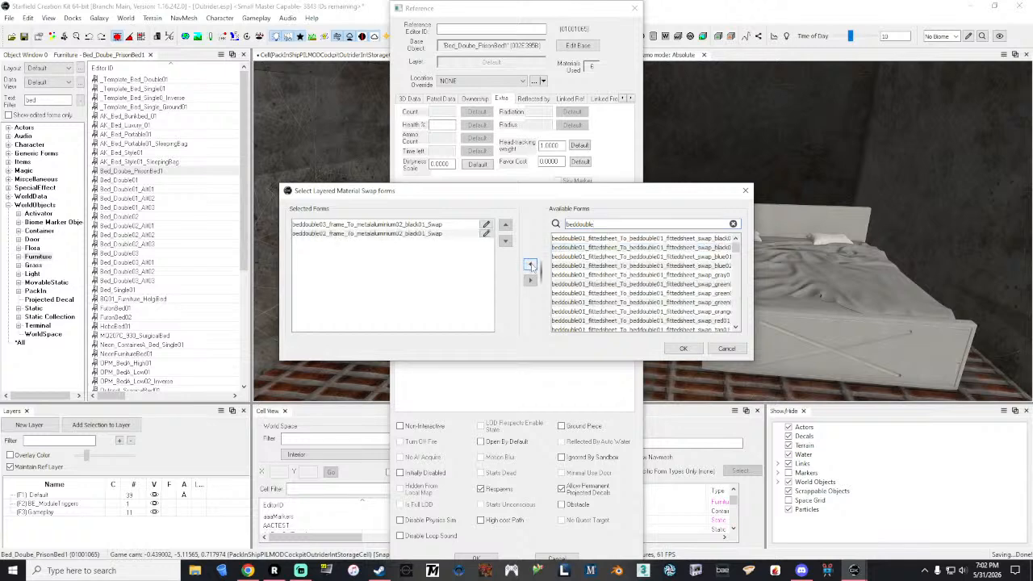
click(680, 350)
Step: Browse the "beddouble" material swaps again and inspect the definition of beddouble03_led_To_beddouble03_led_swap_white01_Swap
click(524, 199)
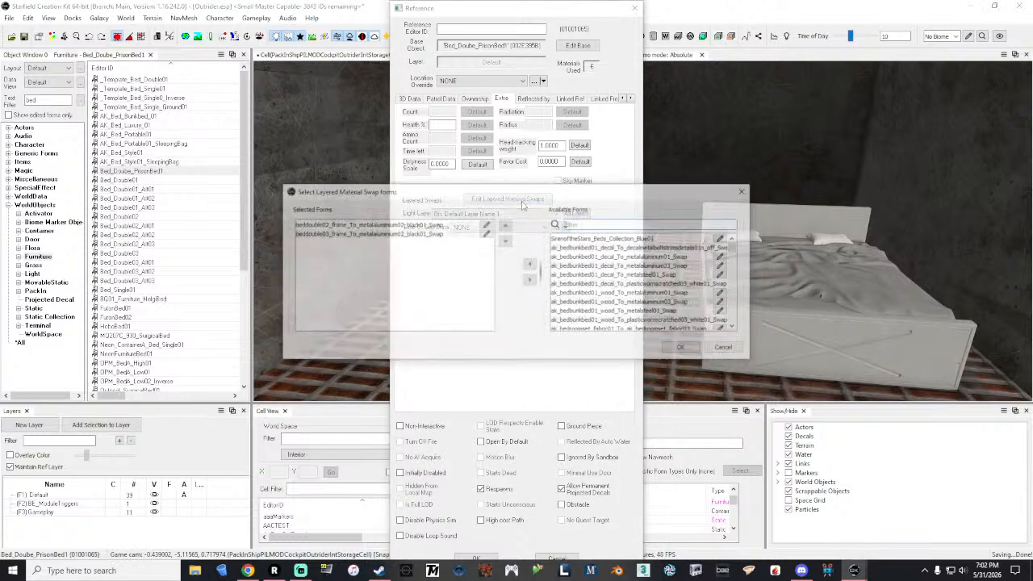
scroll(654, 266, down, 10)
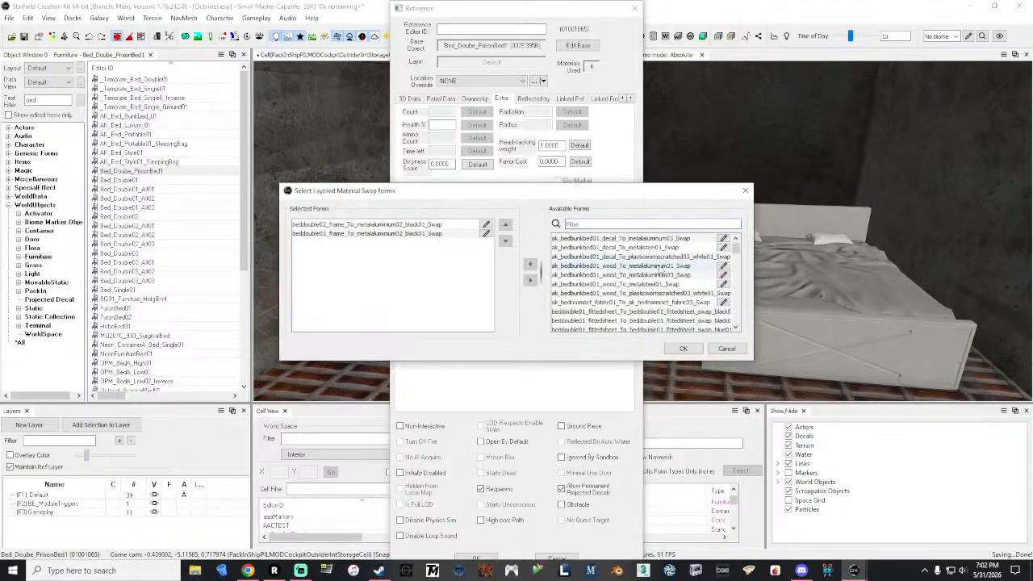
scroll(660, 271, down, 6)
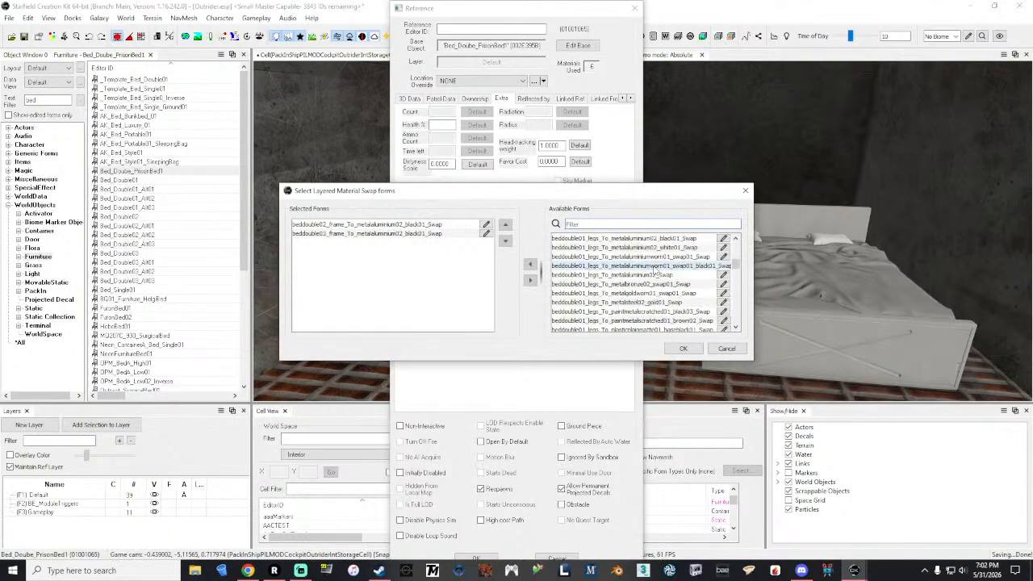
text(beddouble)
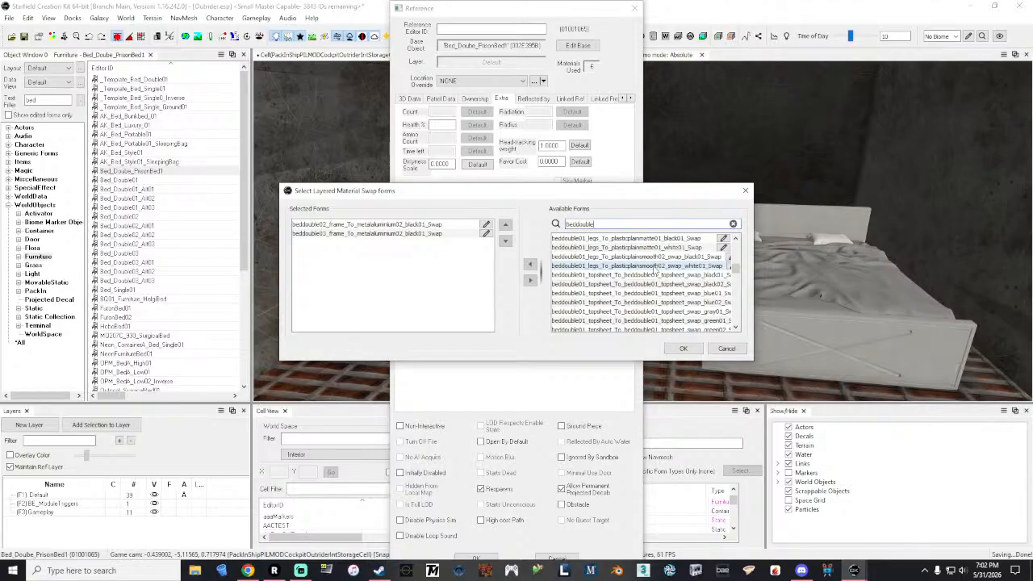
scroll(657, 275, down, 4)
click(658, 267)
scroll(668, 274, down, 5)
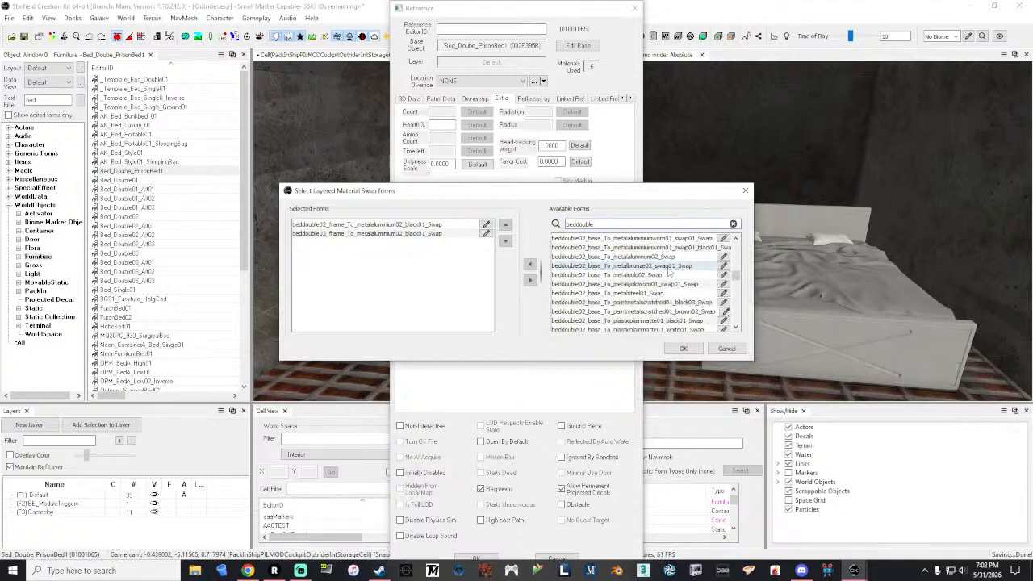
drag(736, 279, 732, 332)
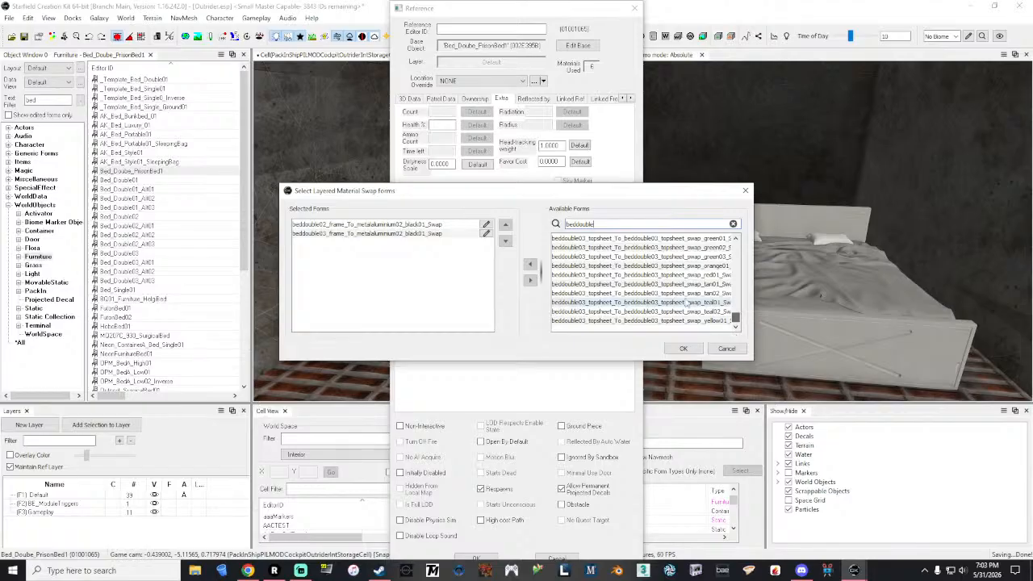
scroll(680, 304, up, 3)
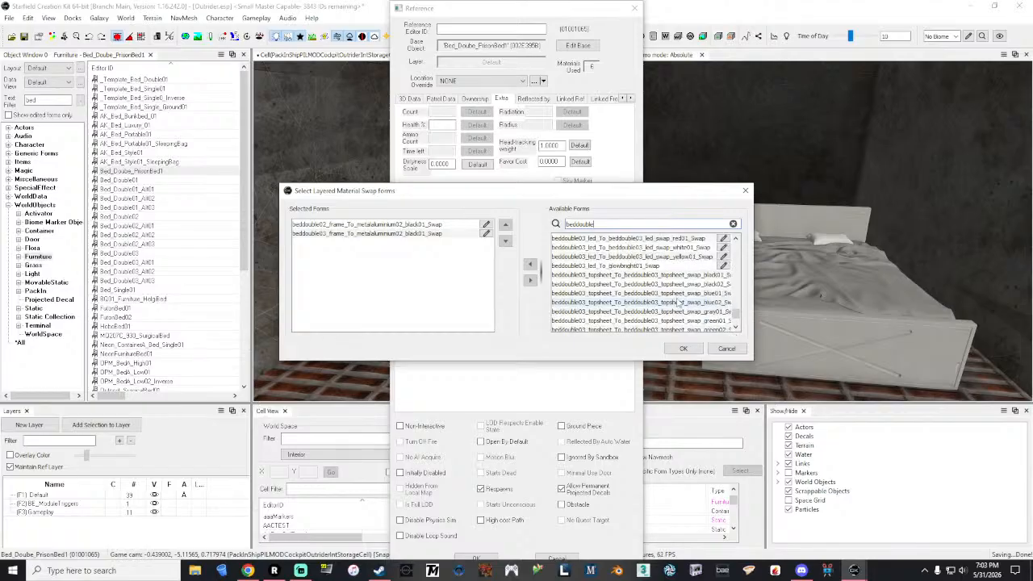
scroll(678, 304, up, 1)
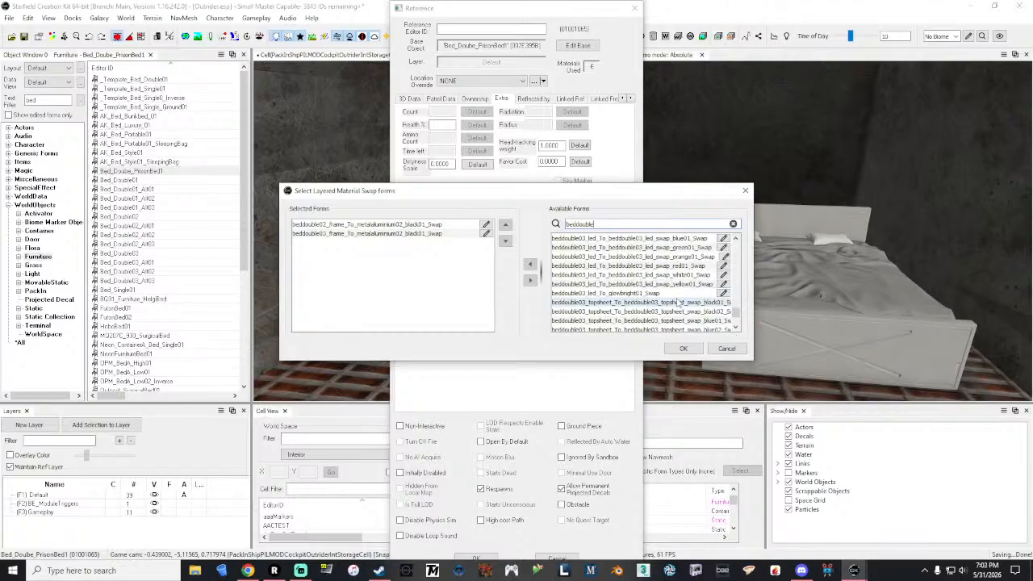
click(724, 274)
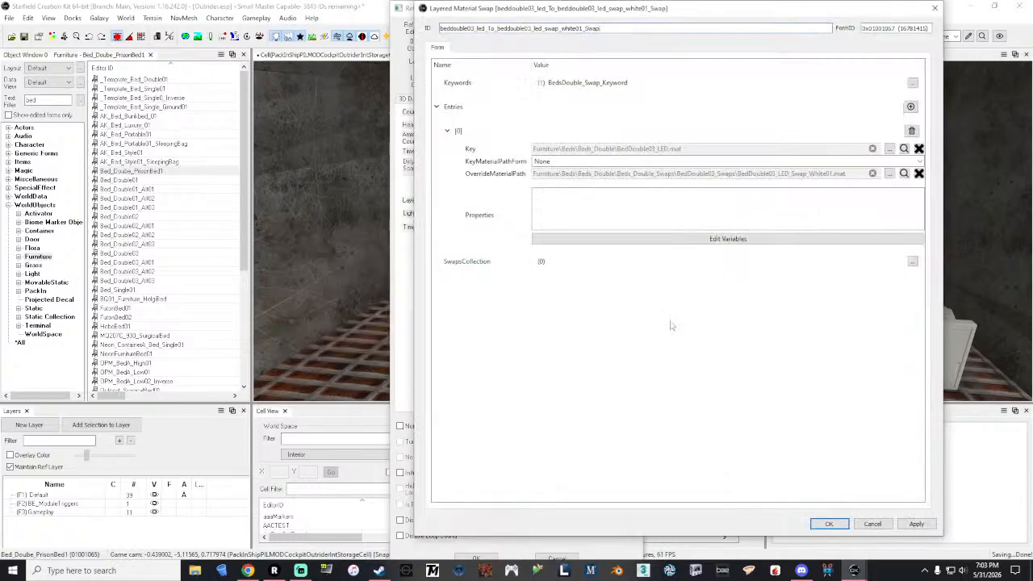
click(869, 524)
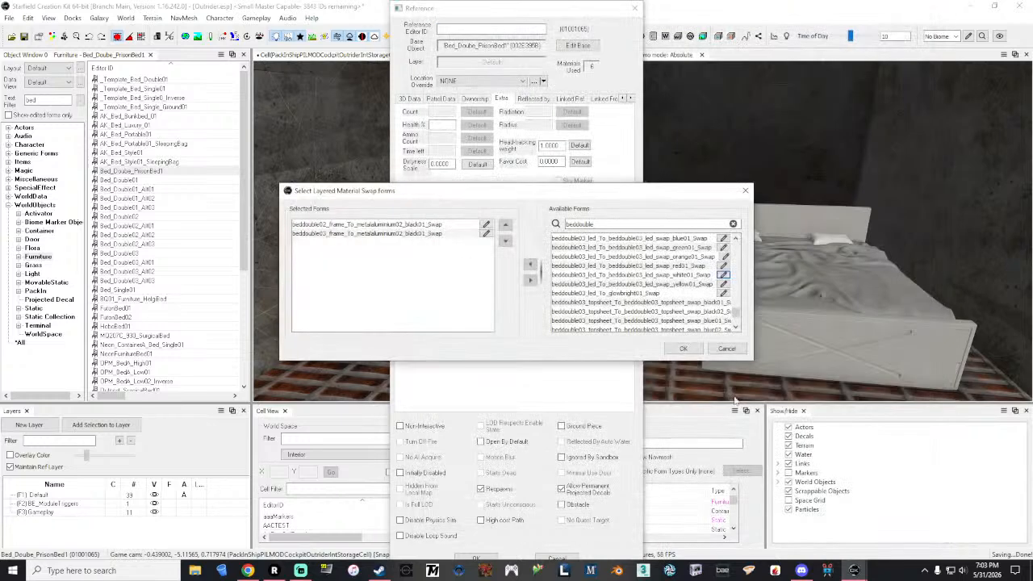
Step: Add beddouble03_boards_To_plasticplainsmooth02_swap_black01_Swap to the bed's selected swaps and close its reference
scroll(661, 266, up, 5)
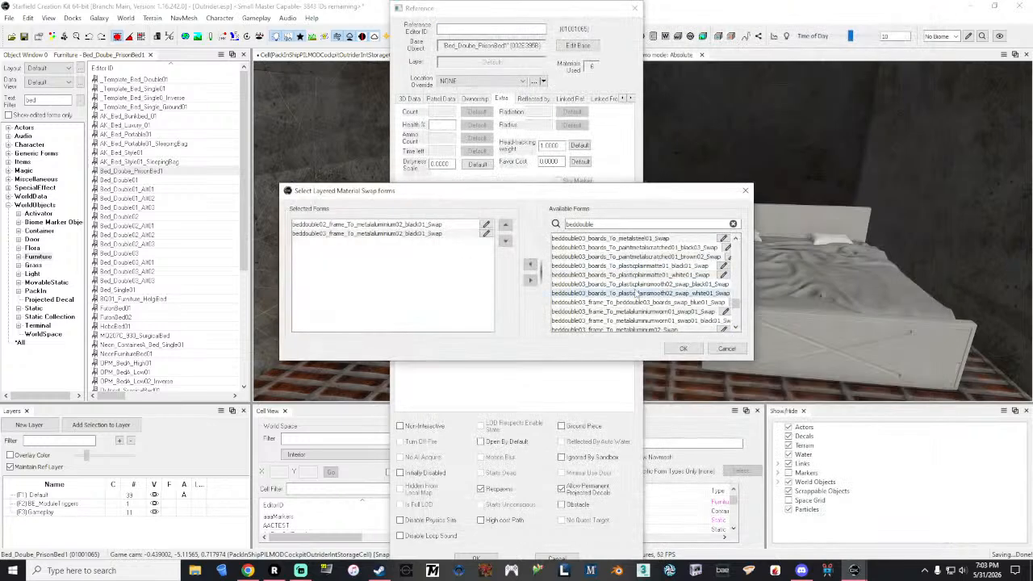
click(632, 285)
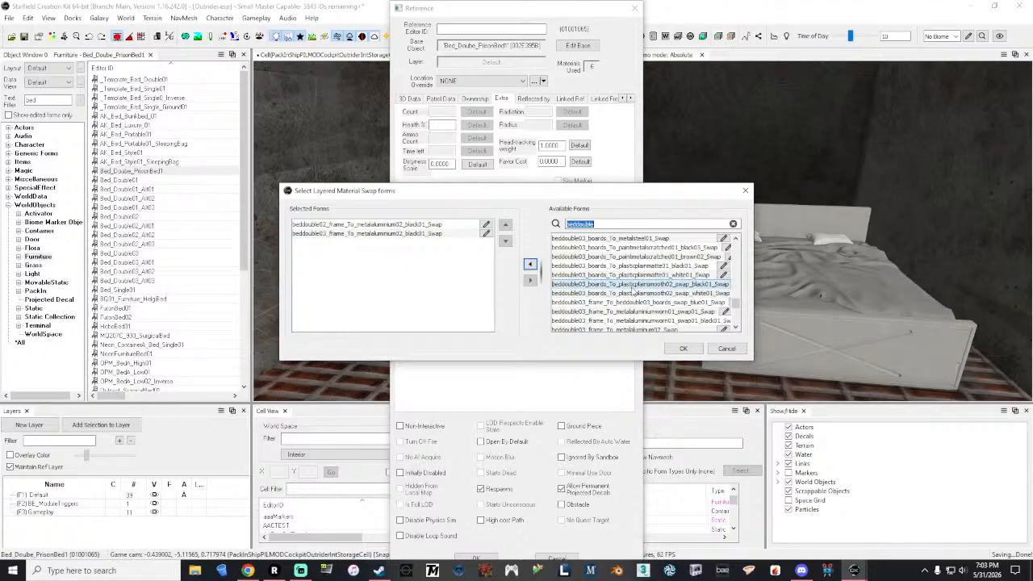
click(531, 264)
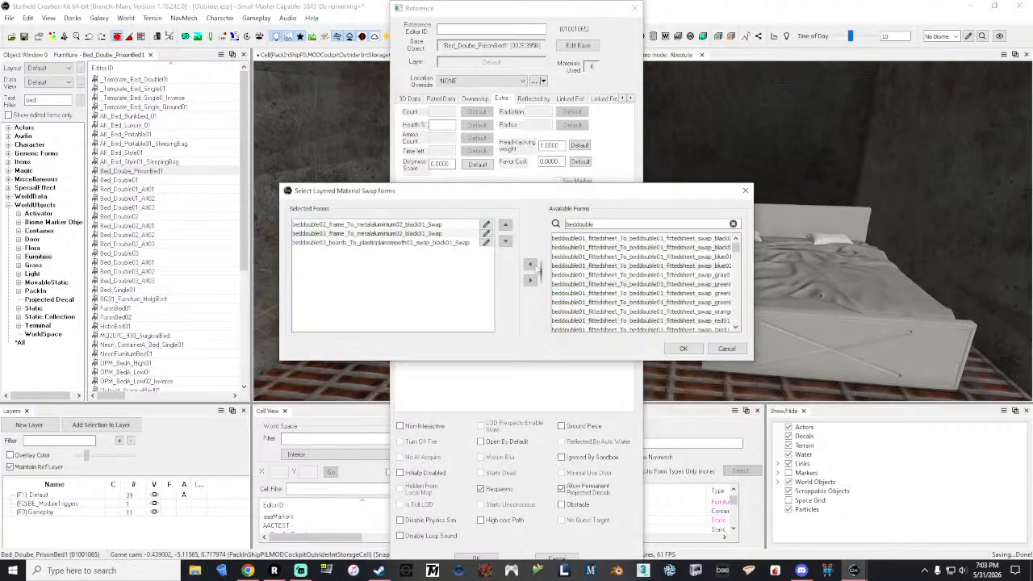
click(685, 348)
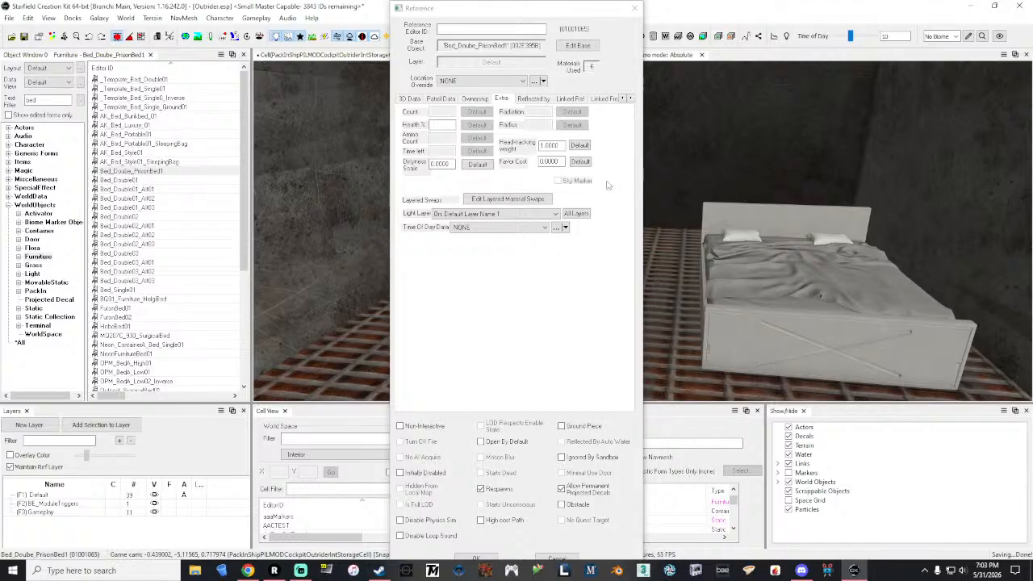
click(634, 8)
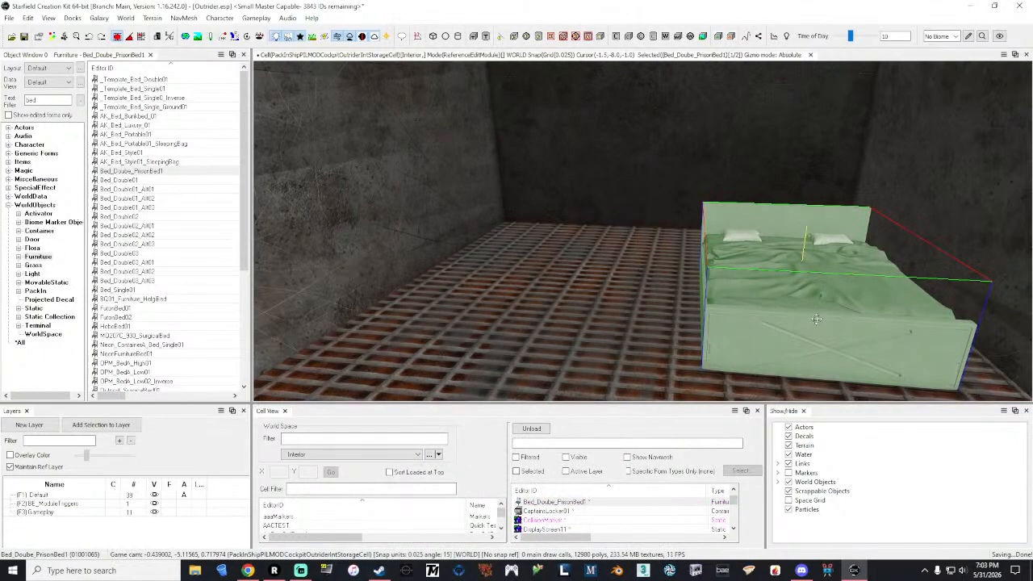
Step: Delete the prison bed and place Bed_Double01, Bed_Double02 and Bed_Double03 in the compartment for comparison
key(Delete)
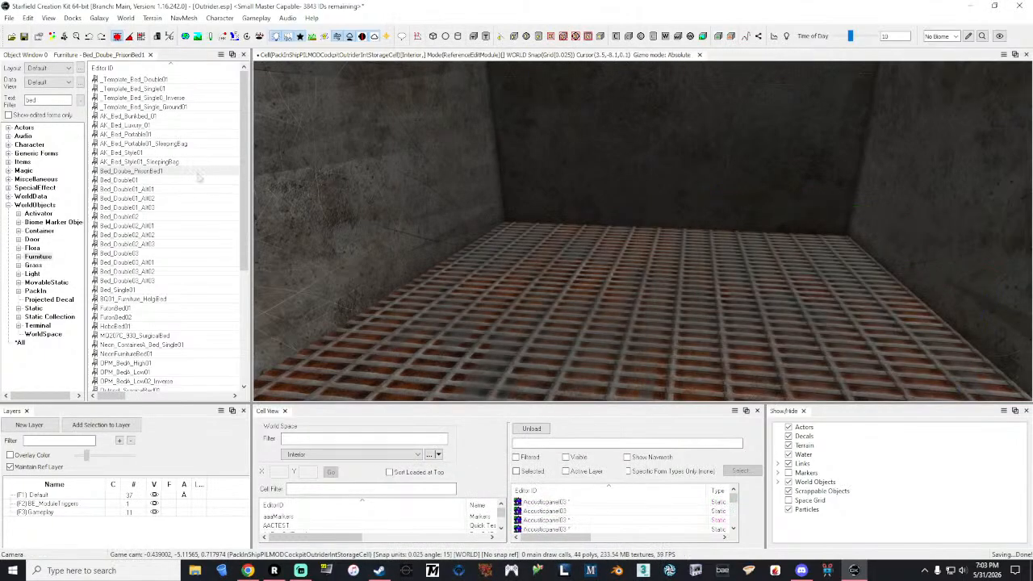
drag(175, 180, 803, 311)
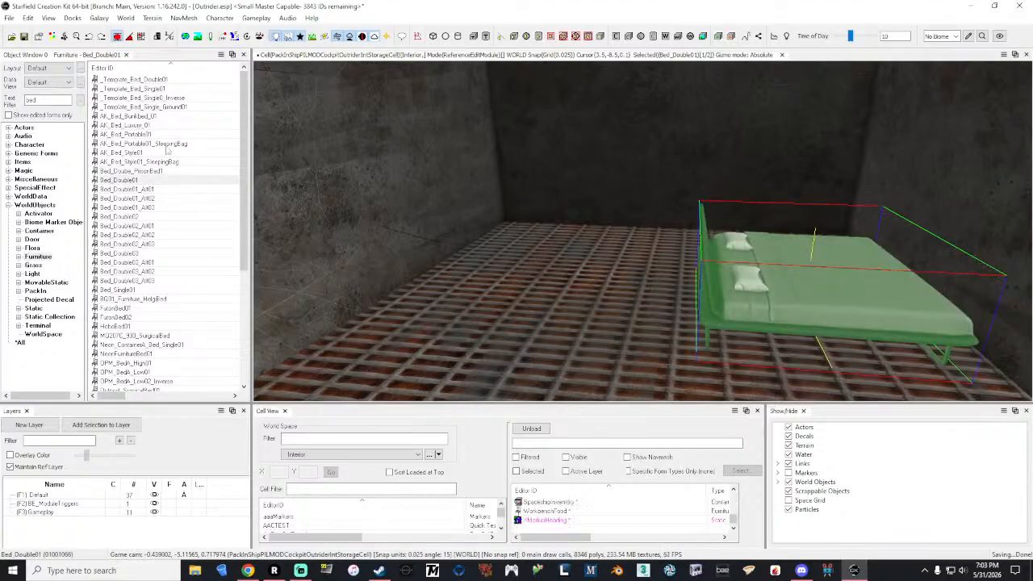
drag(157, 221, 505, 303)
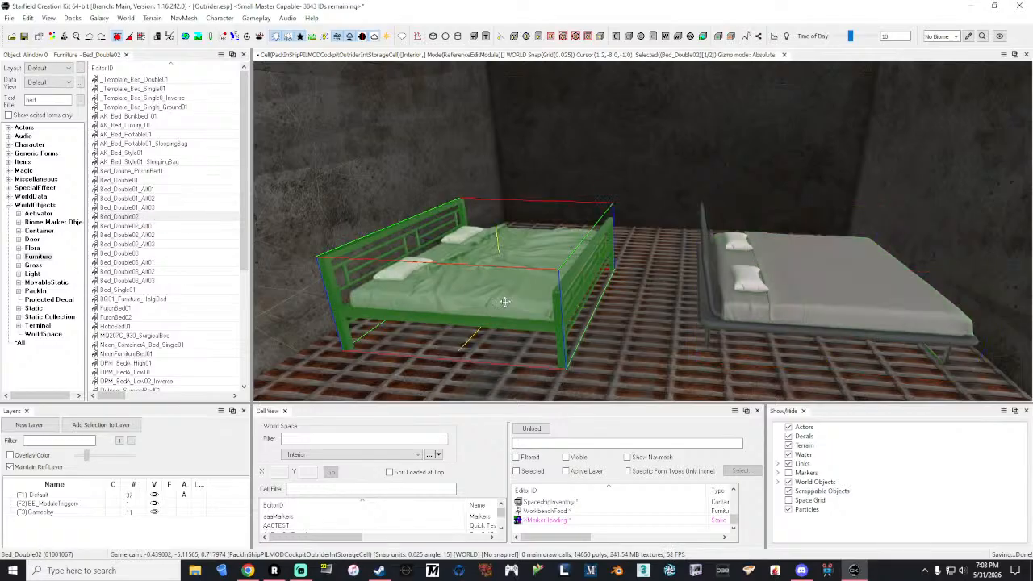
click(124, 254)
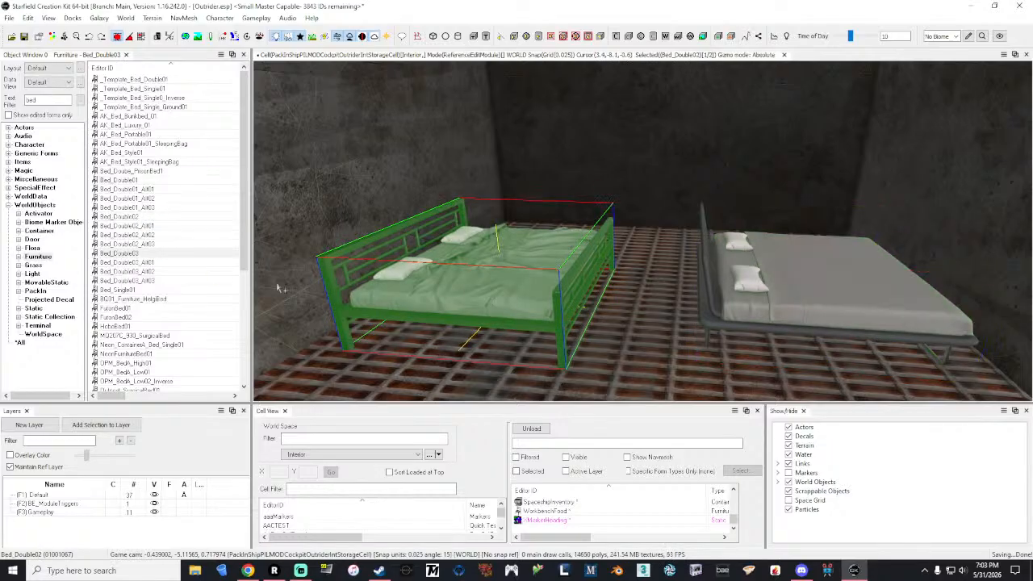
drag(651, 363, 644, 344)
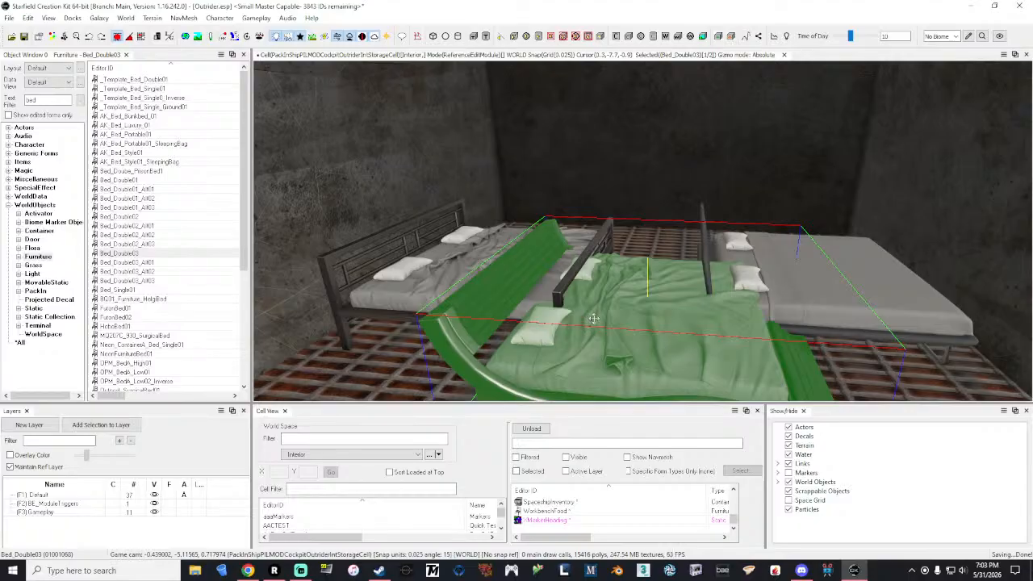
Step: Delete the Bed_Double03 and Bed_Double02 beds from the compartment
right_drag(594, 318, 652, 341)
click(724, 271)
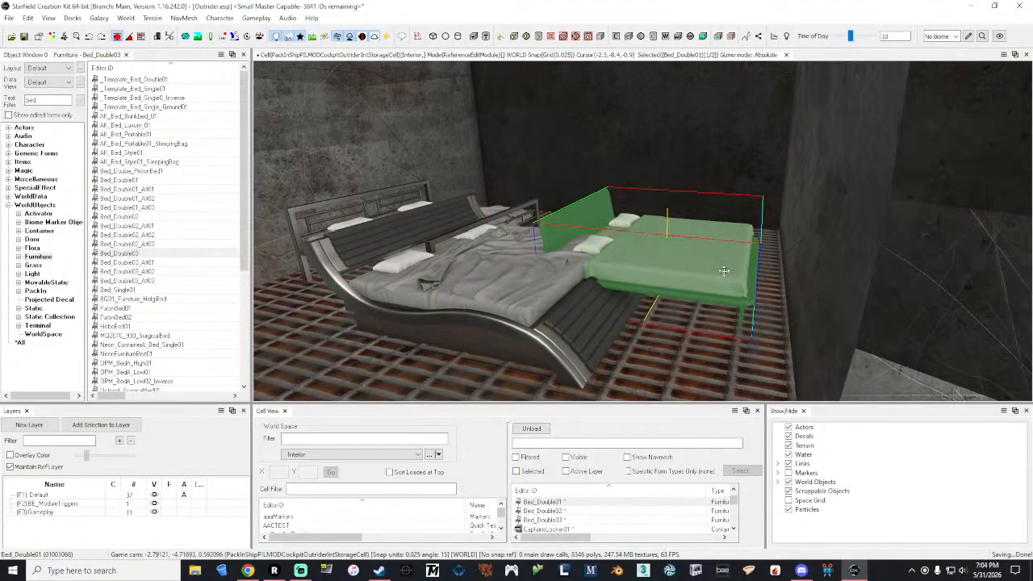
click(531, 290)
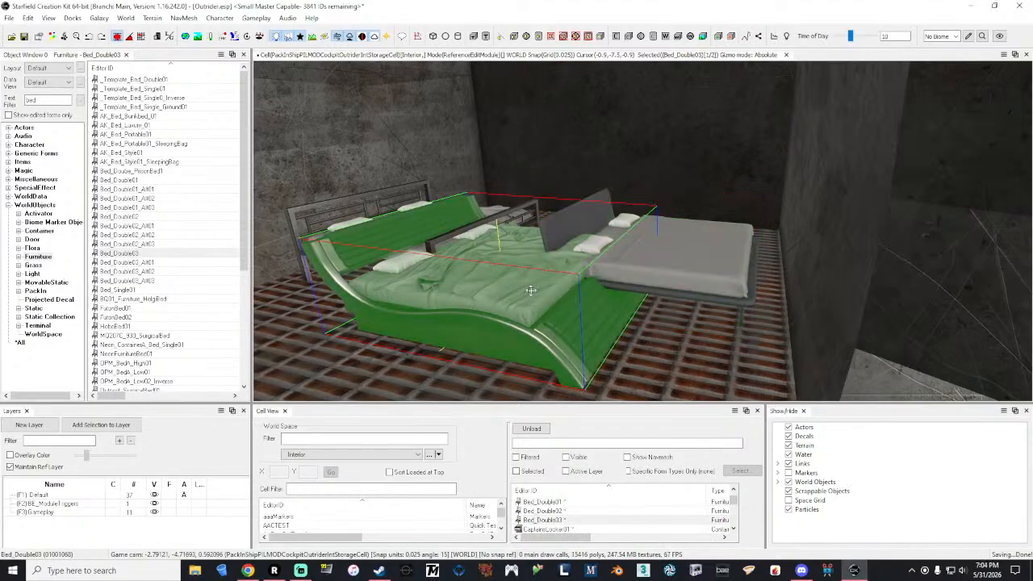
key(Delete)
click(445, 227)
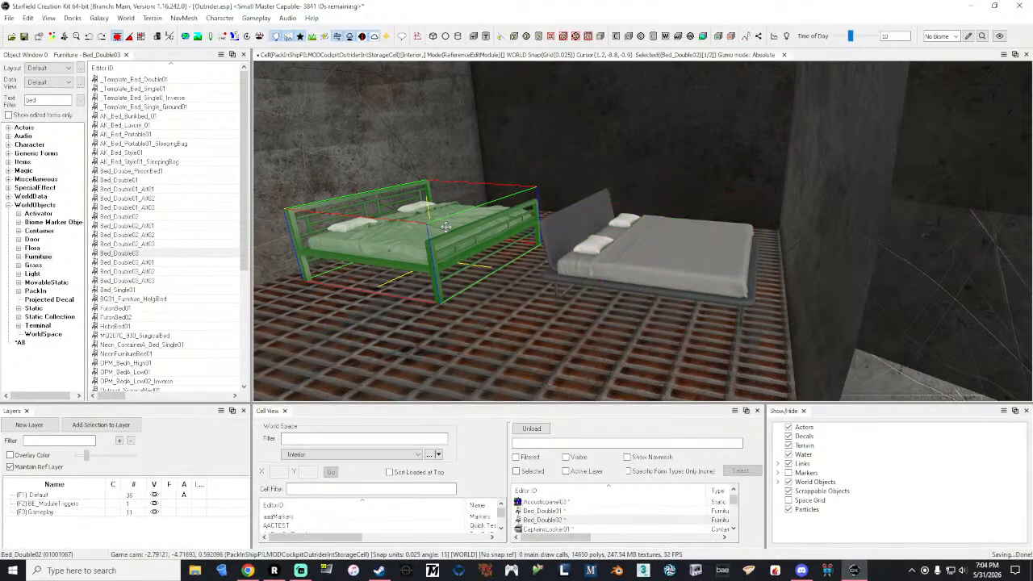
key(Delete)
Step: Replace the Bed_Double01 beds in the compartment with a Bed_Double01_Alt01 bed
click(639, 236)
right_drag(639, 236, 636, 257)
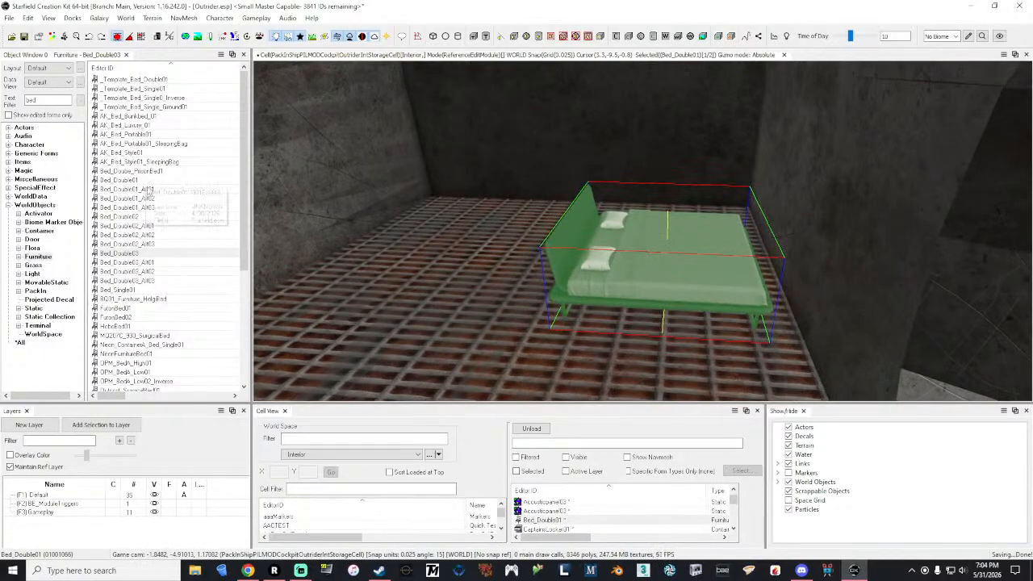
drag(127, 181, 409, 309)
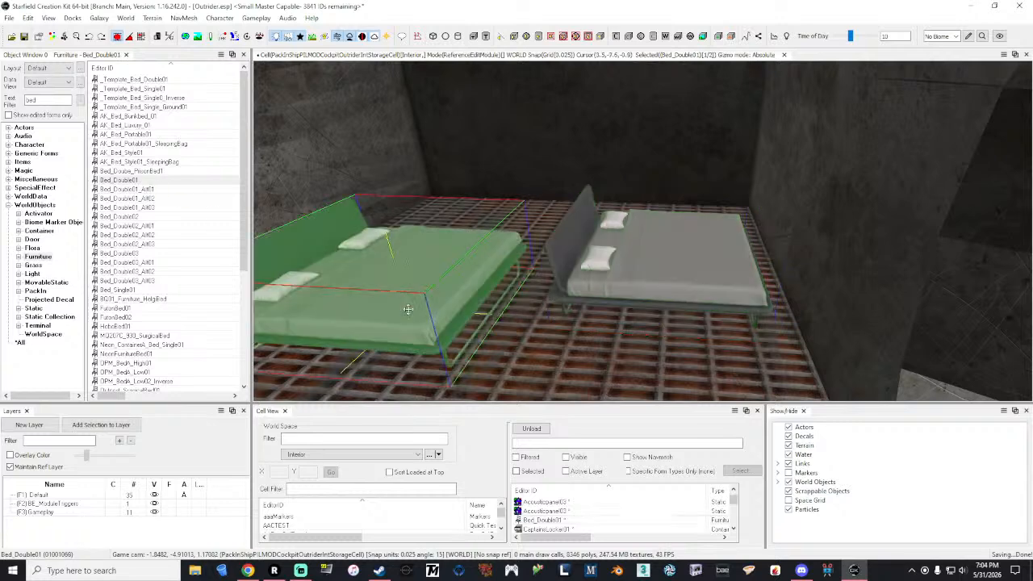
key(Delete)
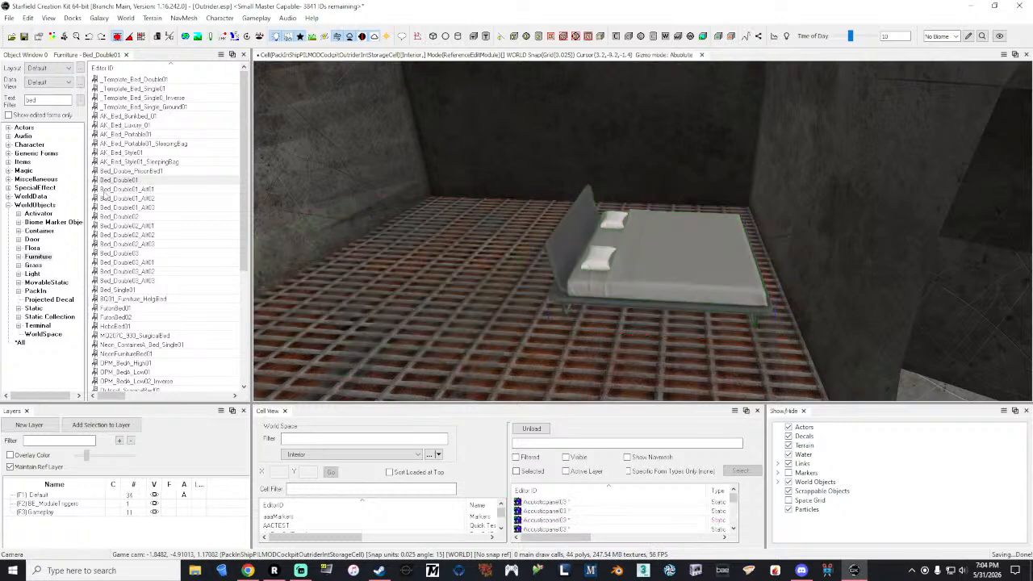
drag(125, 189, 443, 329)
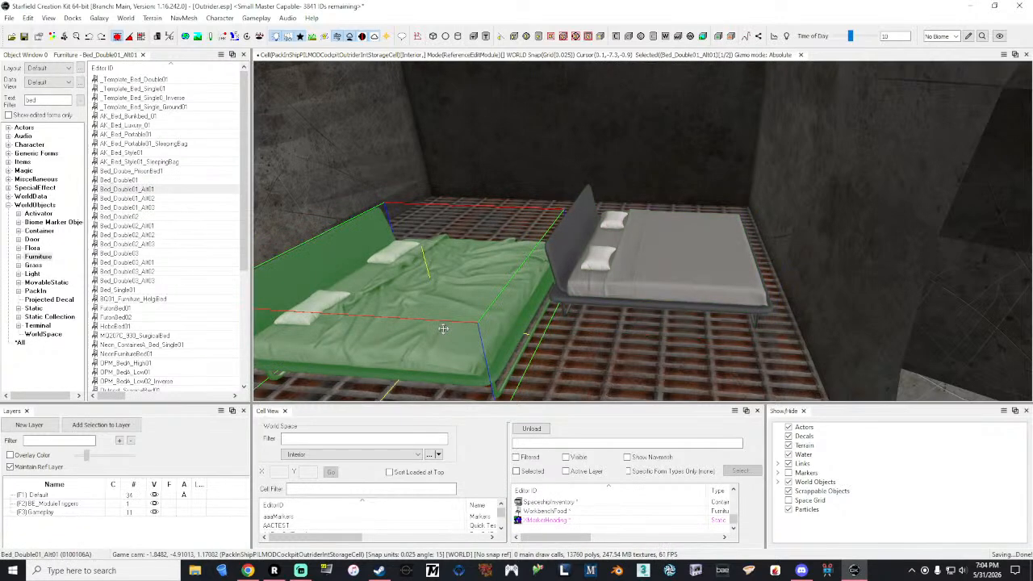
click(594, 258)
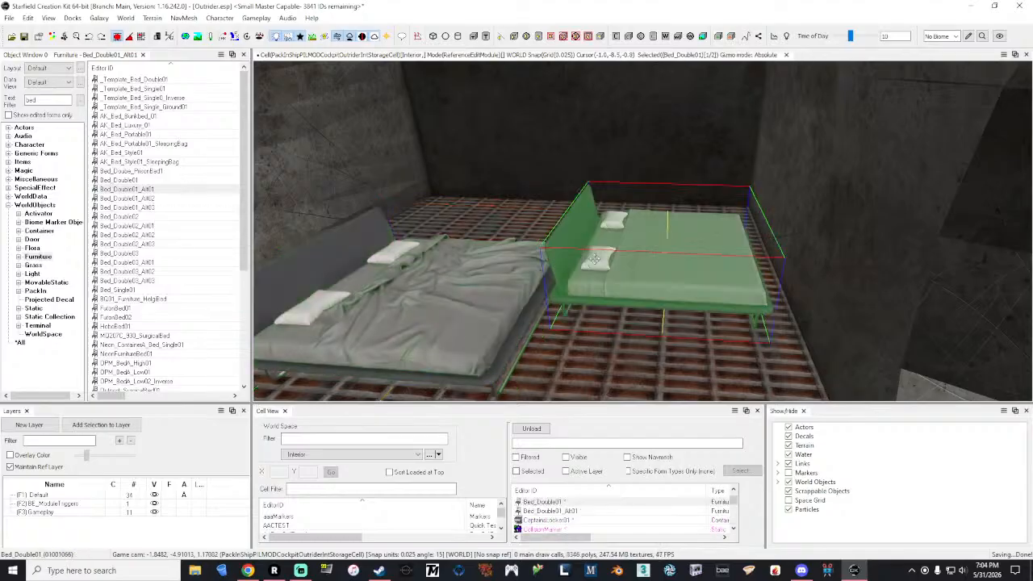
key(Delete)
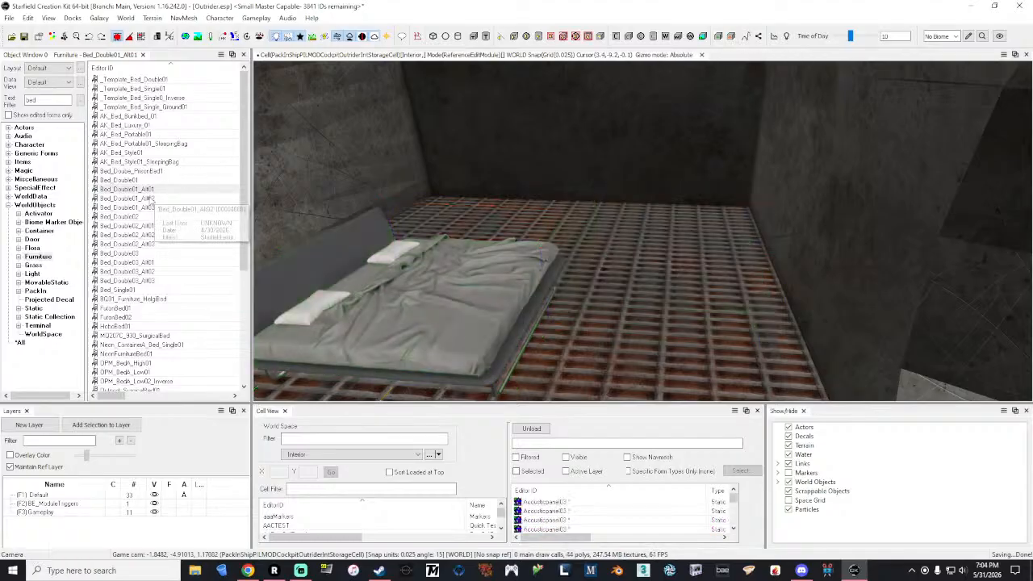
Step: Try Bed_Double01_Alt02 and Bed_Double01_Alt03 beside the Bed_Double01_Alt01 bed and delete both trial beds
drag(481, 248, 676, 290)
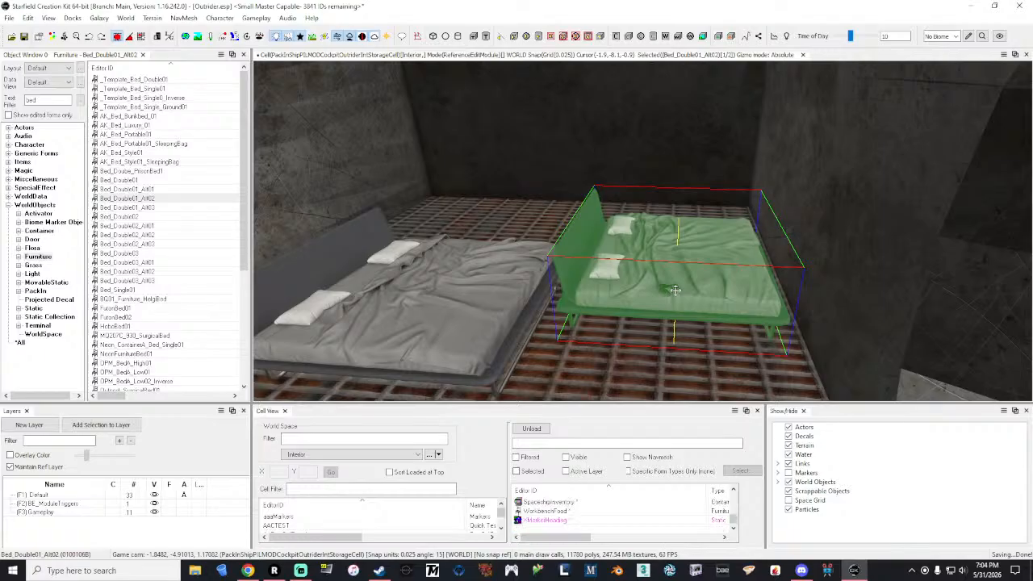
drag(131, 208, 468, 214)
mouse_move(468, 213)
shift+middle_down()
mouse_move(461, 186)
mouse_move(465, 196)
shift+middle_up()
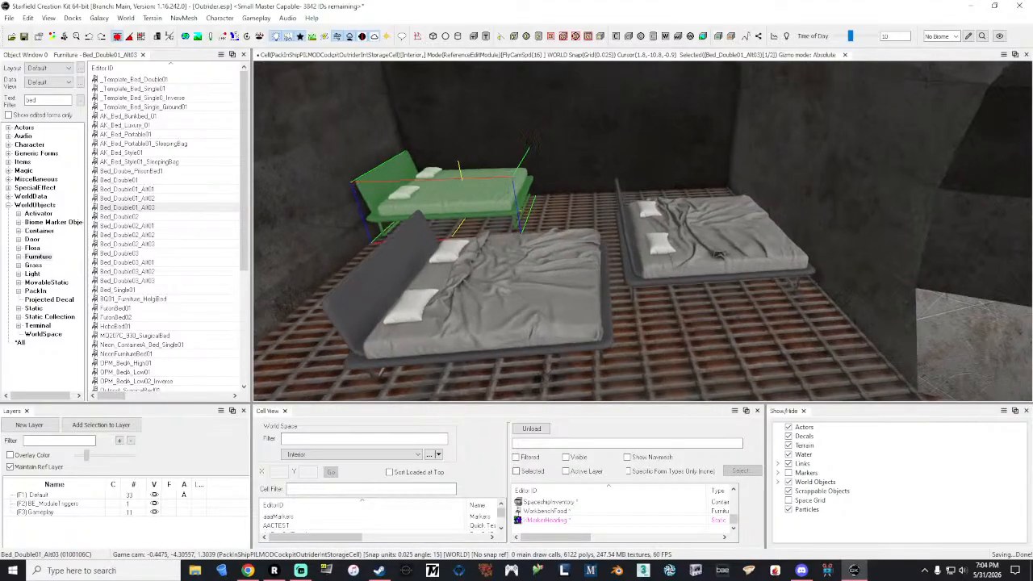
click(696, 265)
ctrl+click(472, 203)
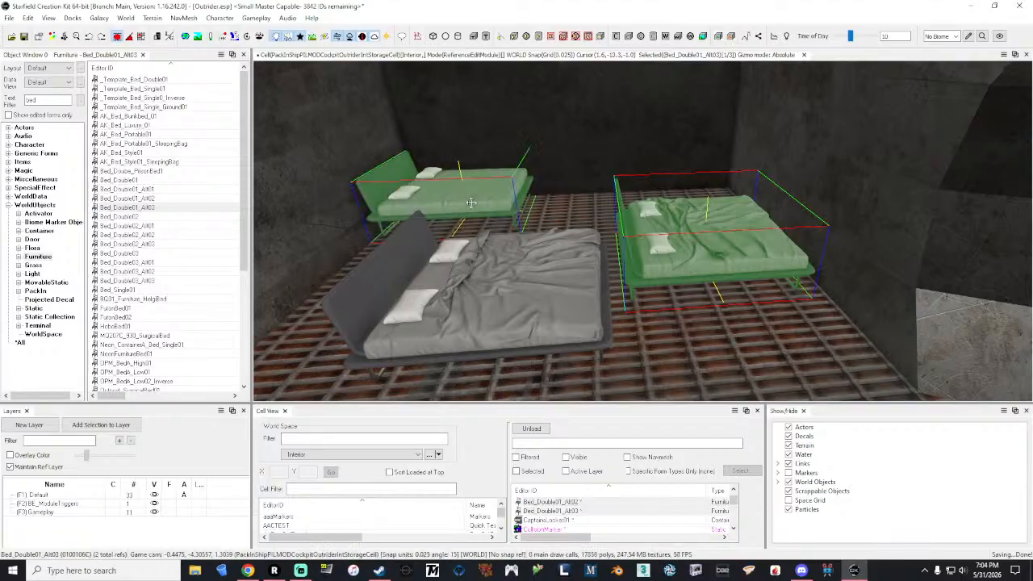
key(Delete)
Step: Apply the layered material swap beddouble01_frame_To_beddouble01_frame_swap_black02_Swap to the Bed_Double01_Alt01 bed's reference
click(525, 277)
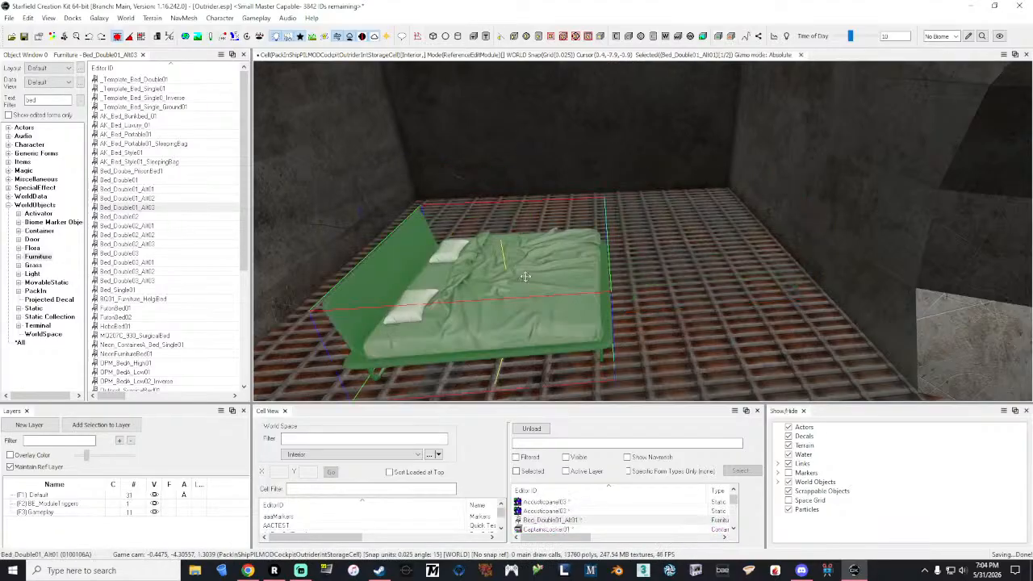
right_click(526, 277)
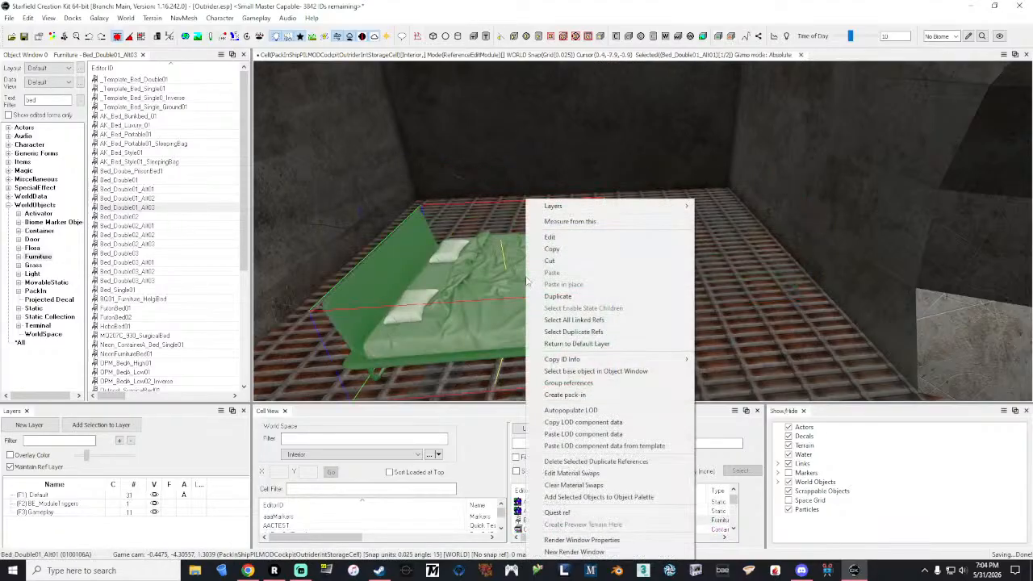
click(548, 239)
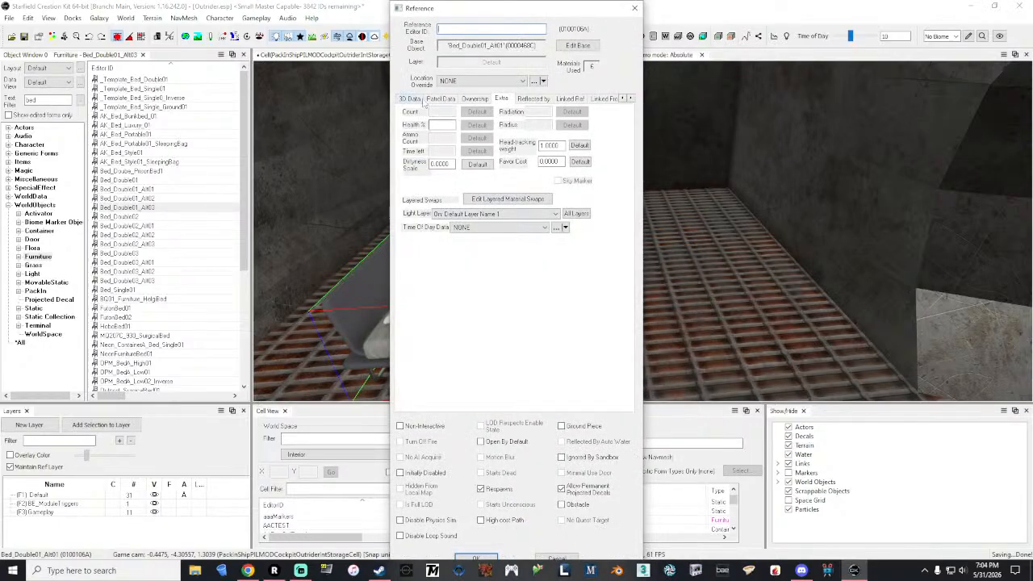
drag(476, 21, 120, 22)
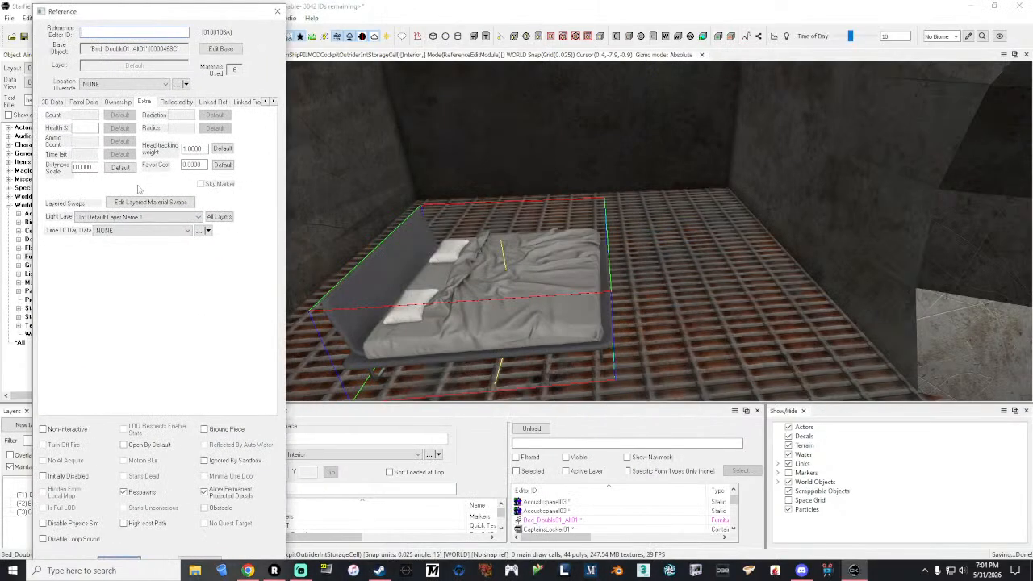
click(150, 202)
drag(505, 191, 796, 193)
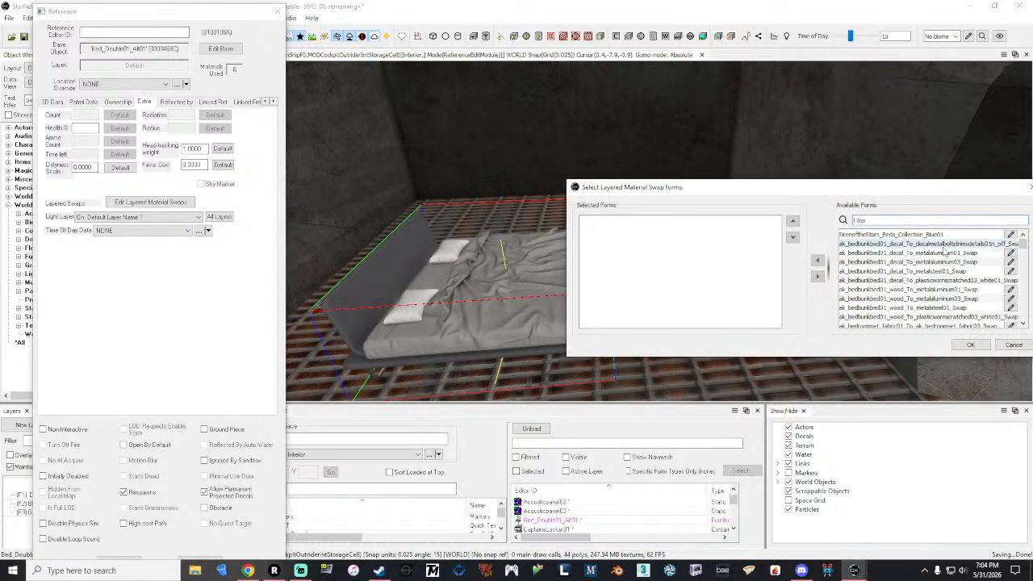
scroll(945, 253, down, 3)
scroll(936, 253, down, 5)
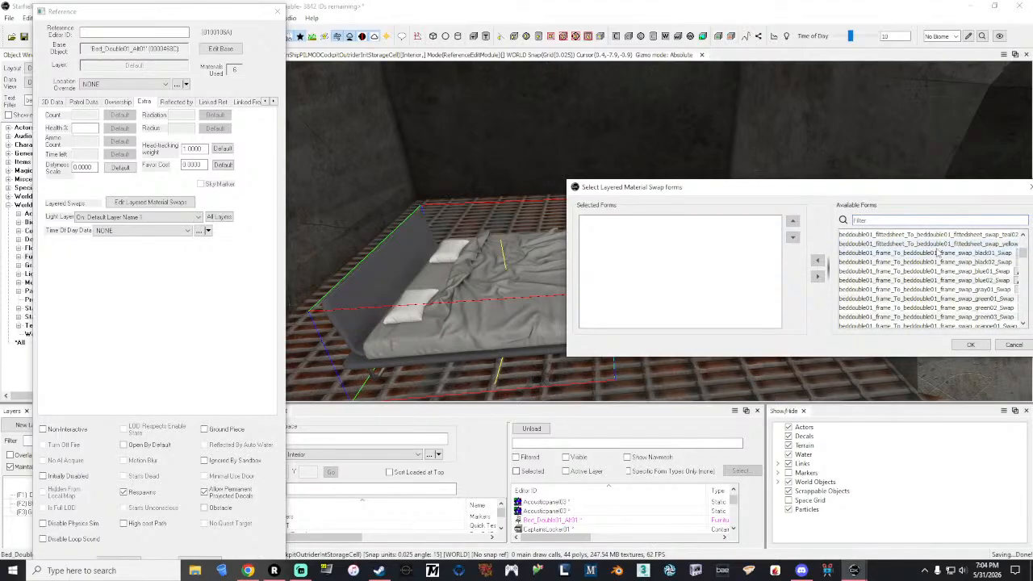
click(984, 264)
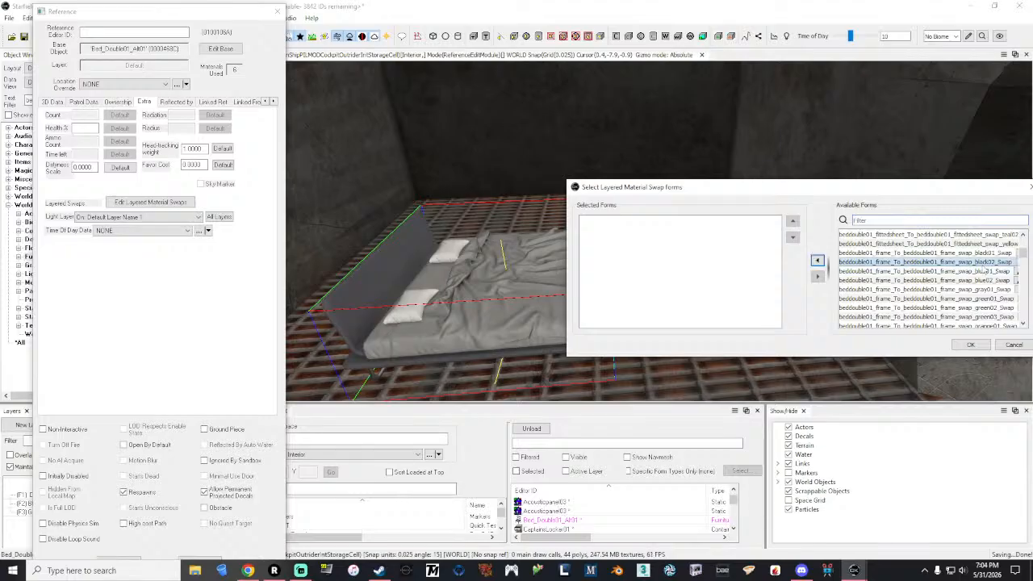
click(817, 260)
click(971, 345)
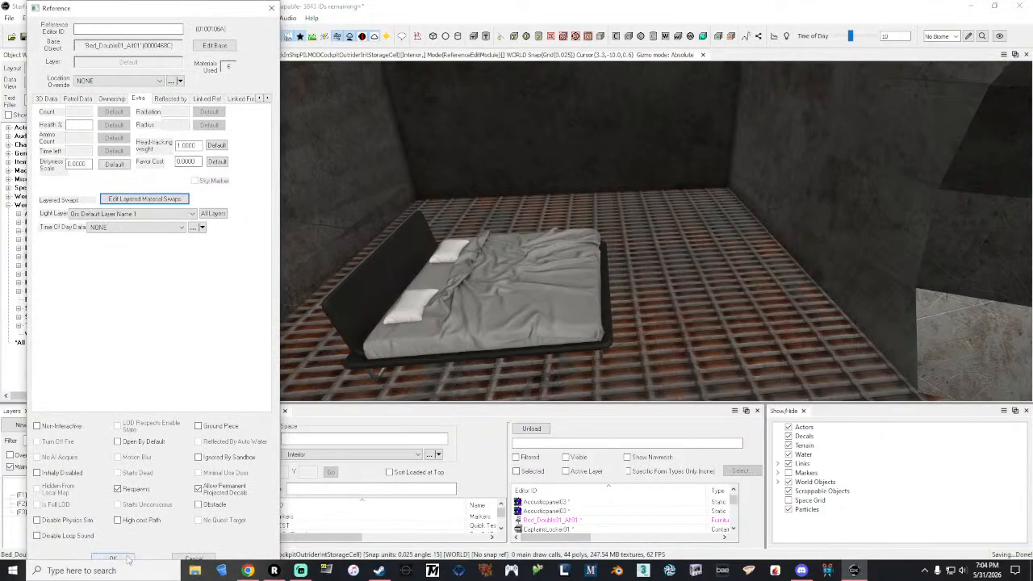
click(114, 558)
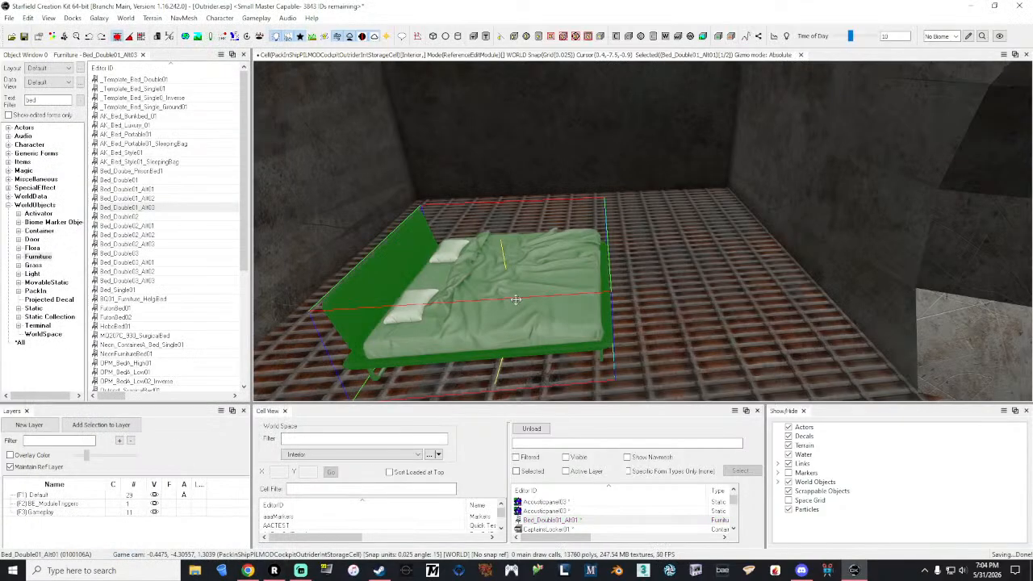
Step: Set the Bed_Double01_Alt01 bed's X position to 0 and its Z rotation to 90
right_click(516, 299)
click(559, 239)
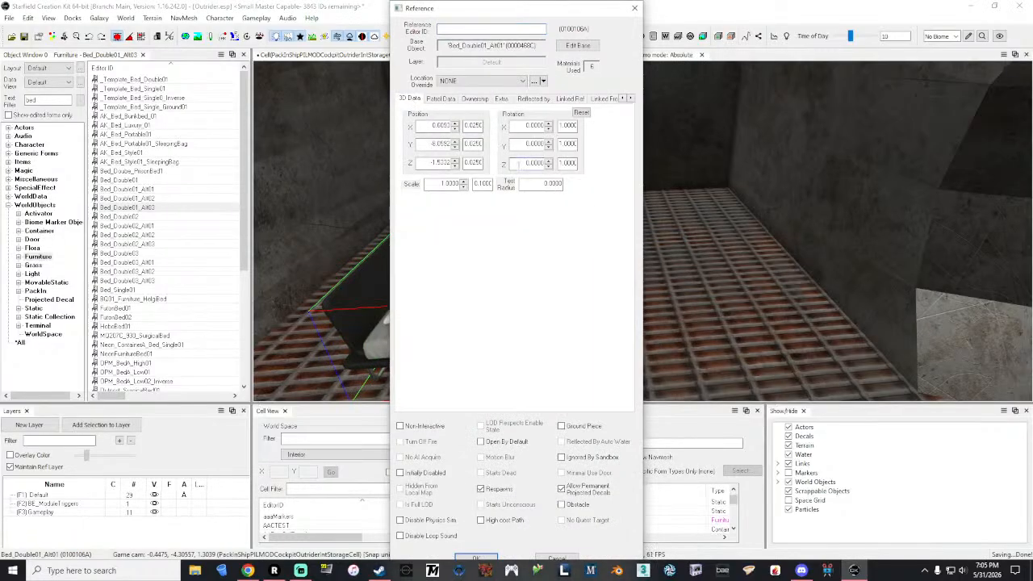
drag(502, 13, 501, 0)
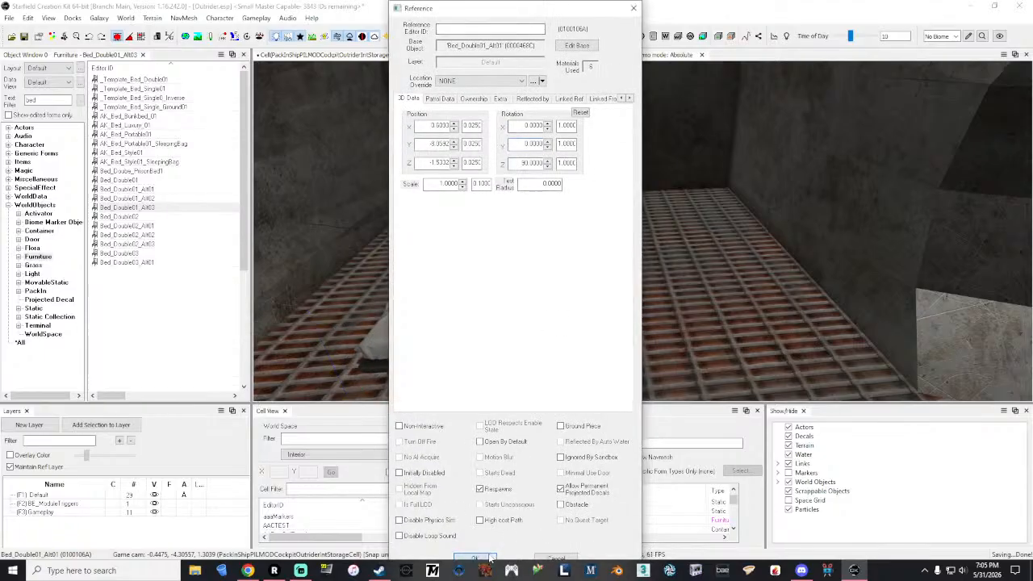
click(474, 558)
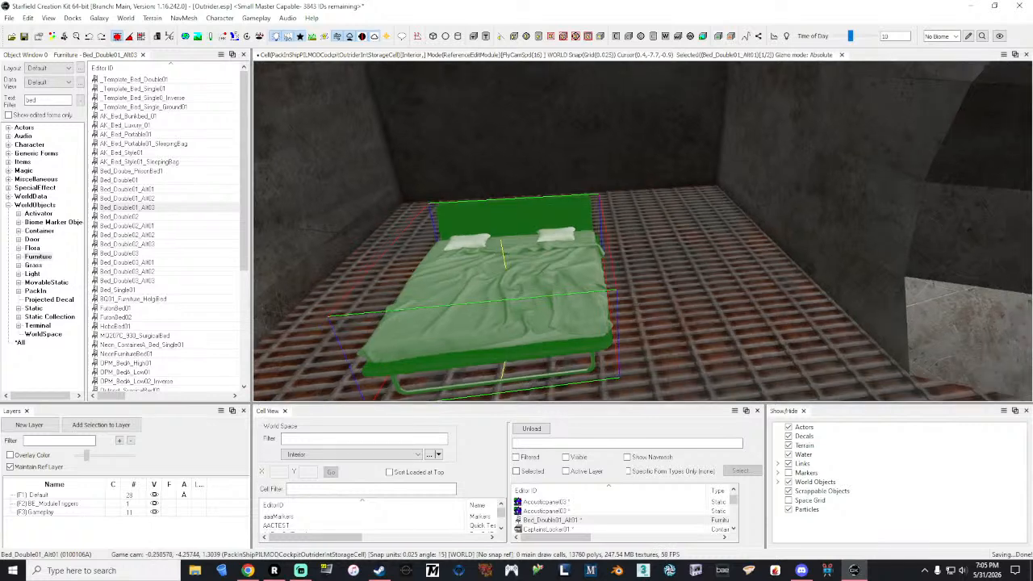
Step: Show the markers in the cell and examine how they and the bed's interaction points fit around the bed
key(m)
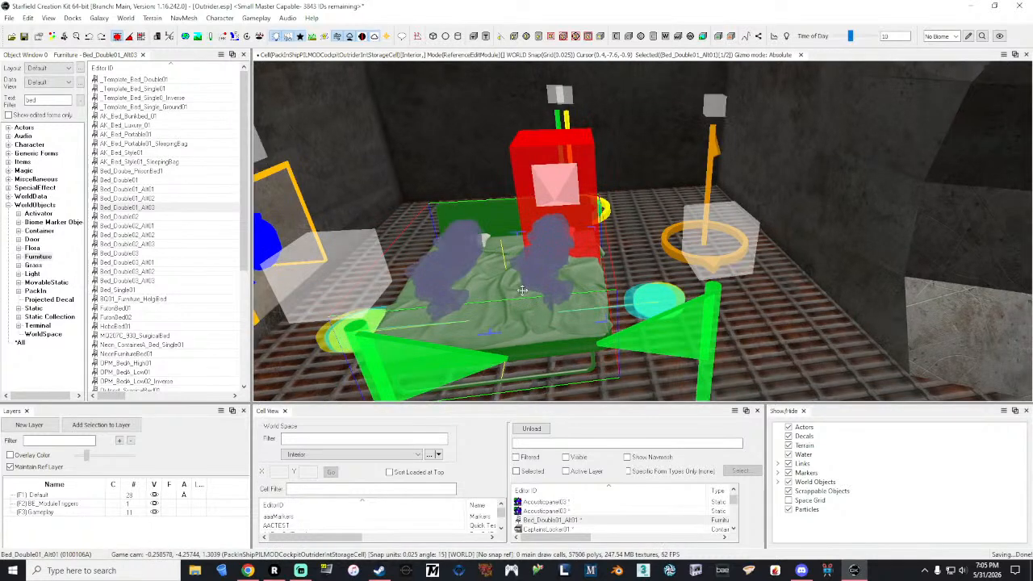
key(d)
right_drag(523, 291, 476, 290)
key(s)
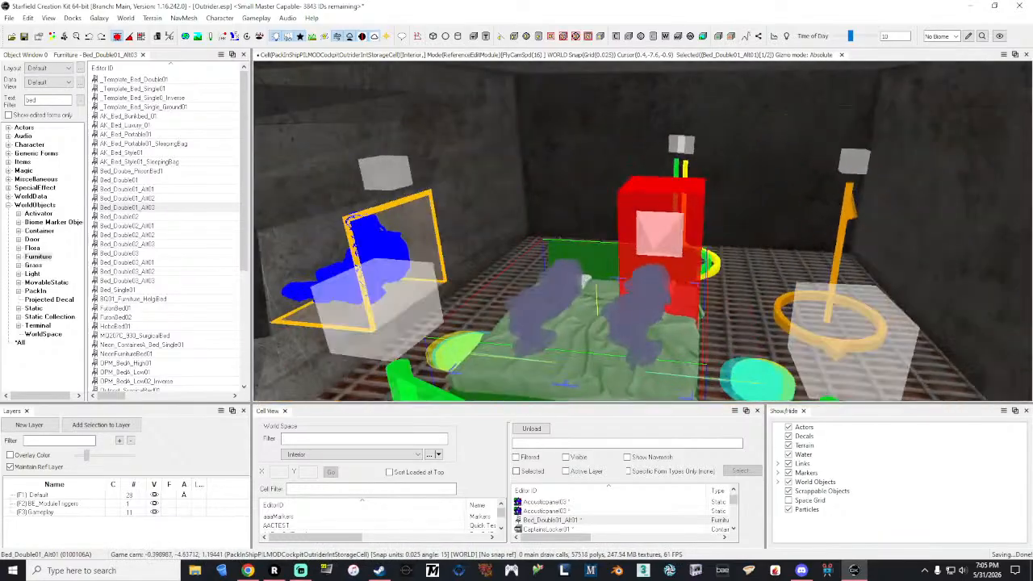
key(w)
key(s)
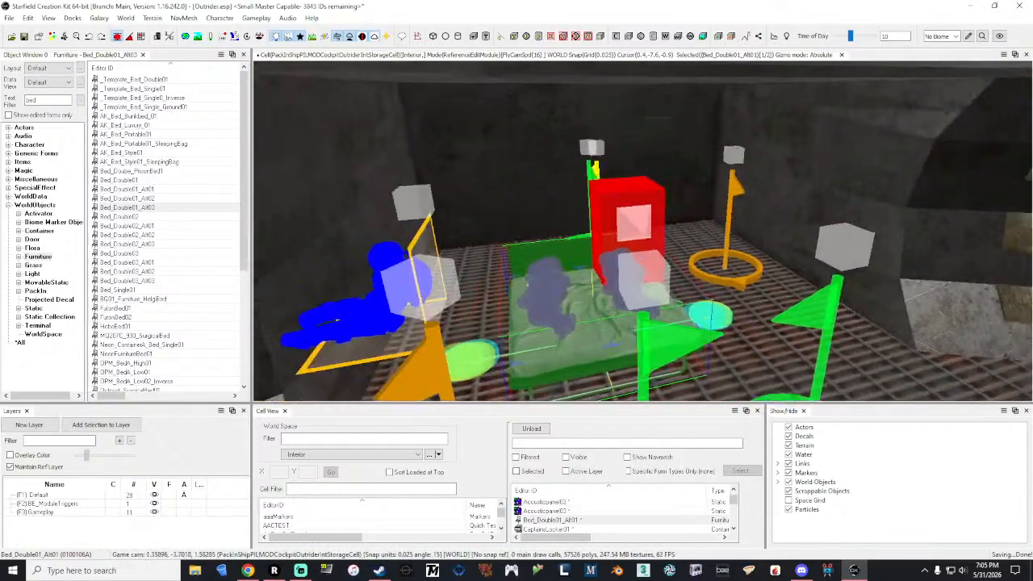
key(w)
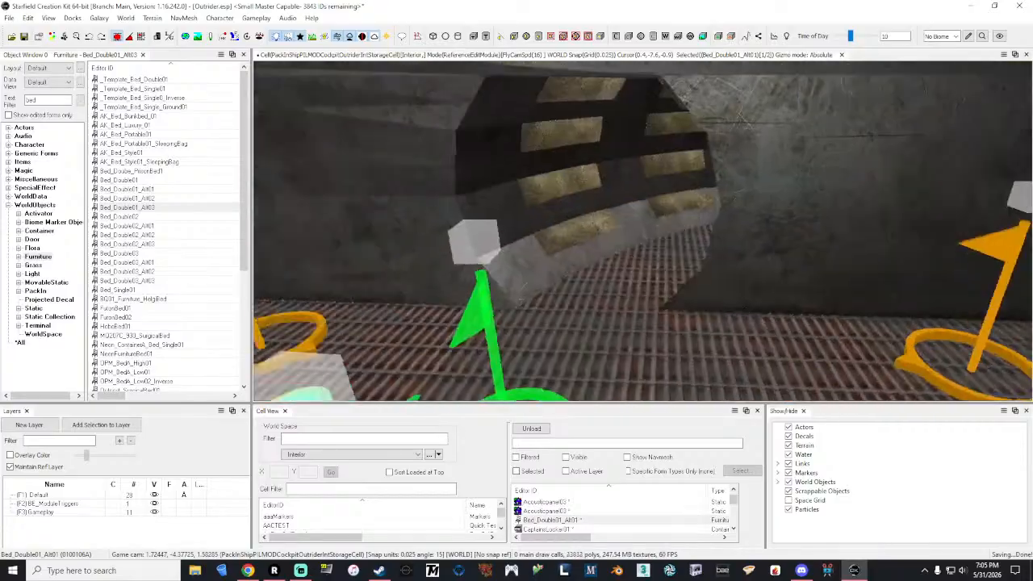
key(s)
key(w)
key(s)
Step: Move the ShipMarker_CockpitEntrance and ShipMarker_CombatTargetChainHead markers together away from the bed, toward the compartment's side opening
key(grave)
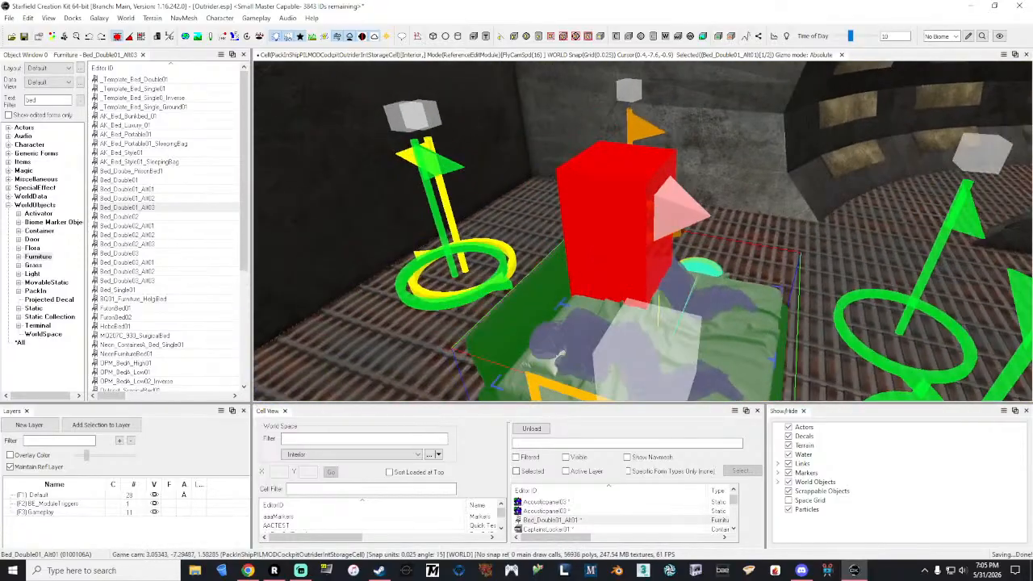
click(497, 287)
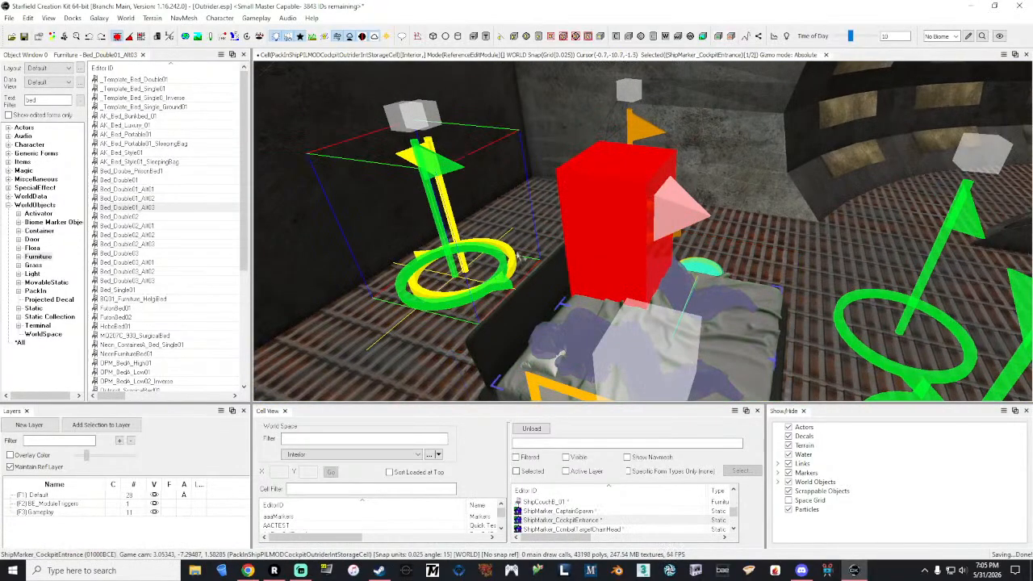
click(513, 255)
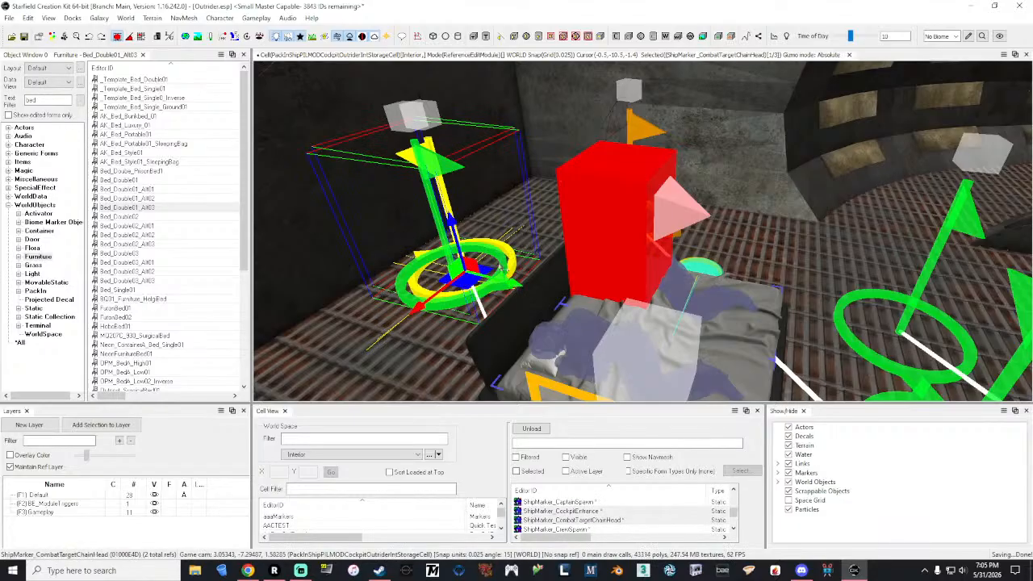
mouse_move(508, 278)
mouse_down()
mouse_move(811, 343)
mouse_move(815, 242)
mouse_move(954, 271)
mouse_move(928, 186)
mouse_move(929, 242)
mouse_move(937, 162)
mouse_move(971, 234)
mouse_up()
key(s)
right_drag(971, 234, 943, 218)
key(d)
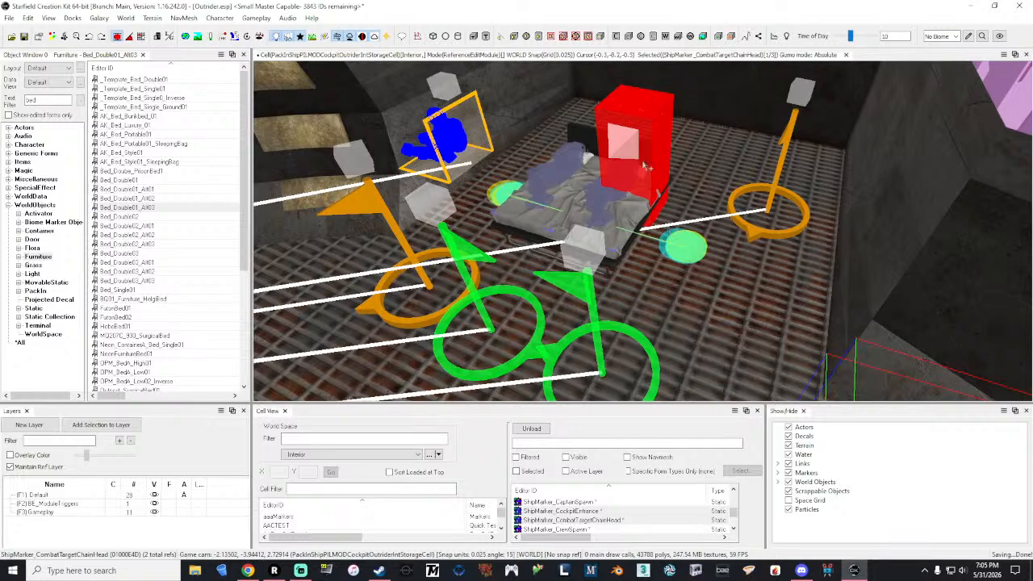
Step: Move the ShipMarker_CrewSpawn marker beside the bed forward, near the relocated cockpit entrance marker
click(753, 234)
drag(759, 240, 680, 389)
shift+middle_drag(680, 389, 712, 345)
scroll(712, 346, down, 3)
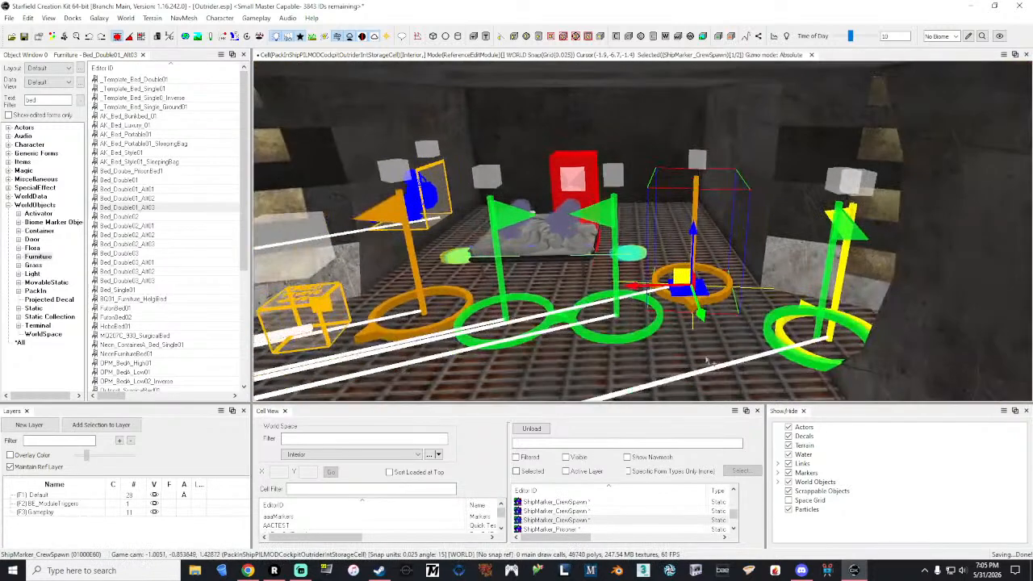
drag(705, 309, 717, 355)
key(a)
mouse_move(717, 355)
right_down()
mouse_move(686, 368)
mouse_move(696, 331)
mouse_move(693, 397)
right_up()
key(w)
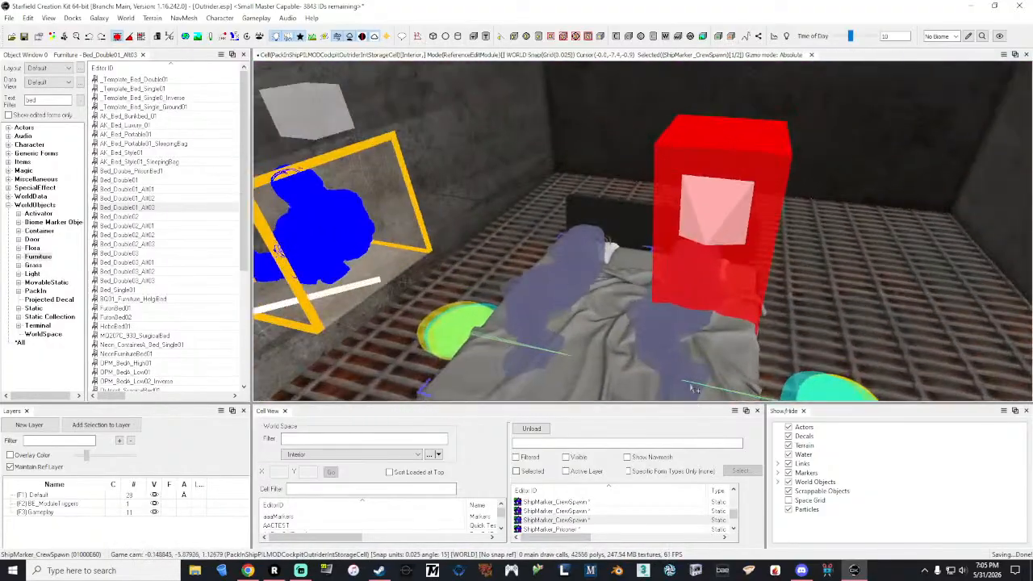
Step: Slide the XMarkerHeading box along Y off the bed toward the front of the compartment
click(730, 254)
shift+middle_drag(730, 254, 682, 303)
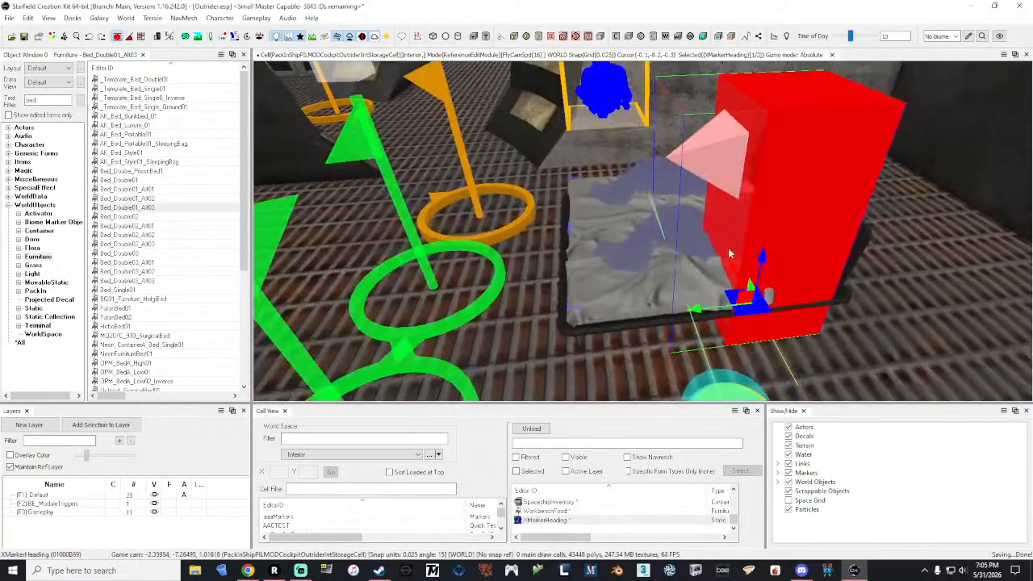
drag(700, 313, 409, 301)
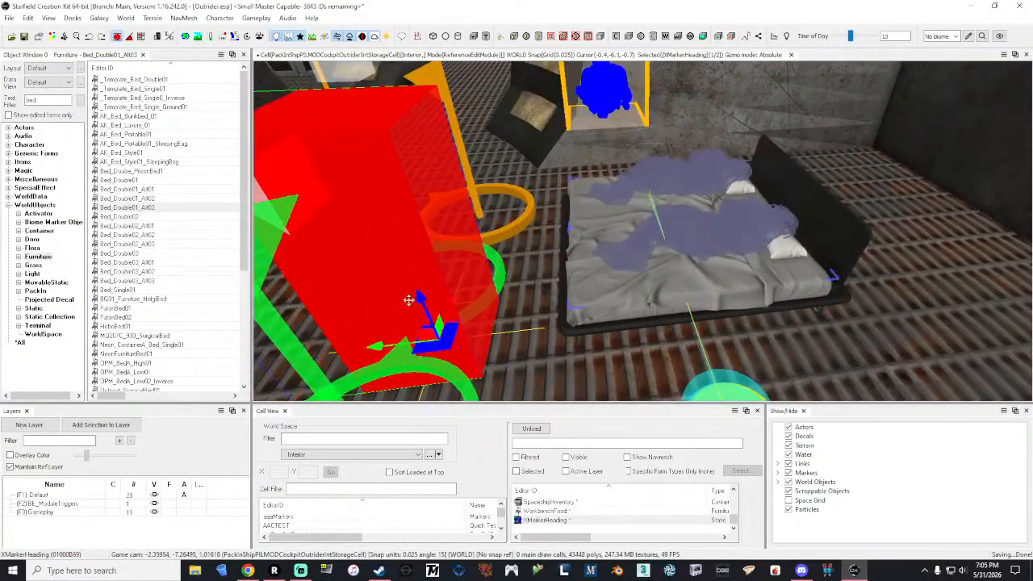
Step: Move the Bed_Double01_Alt01 bed back toward the rear wall and set its X position to 0
click(618, 241)
drag(618, 242, 847, 247)
right_drag(847, 247, 968, 252)
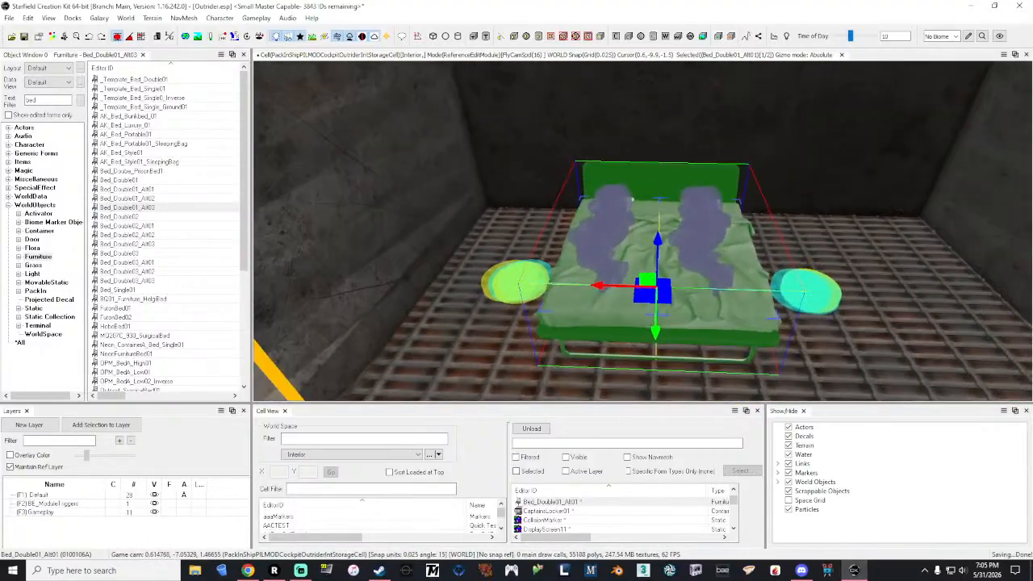
right_click(715, 202)
click(738, 236)
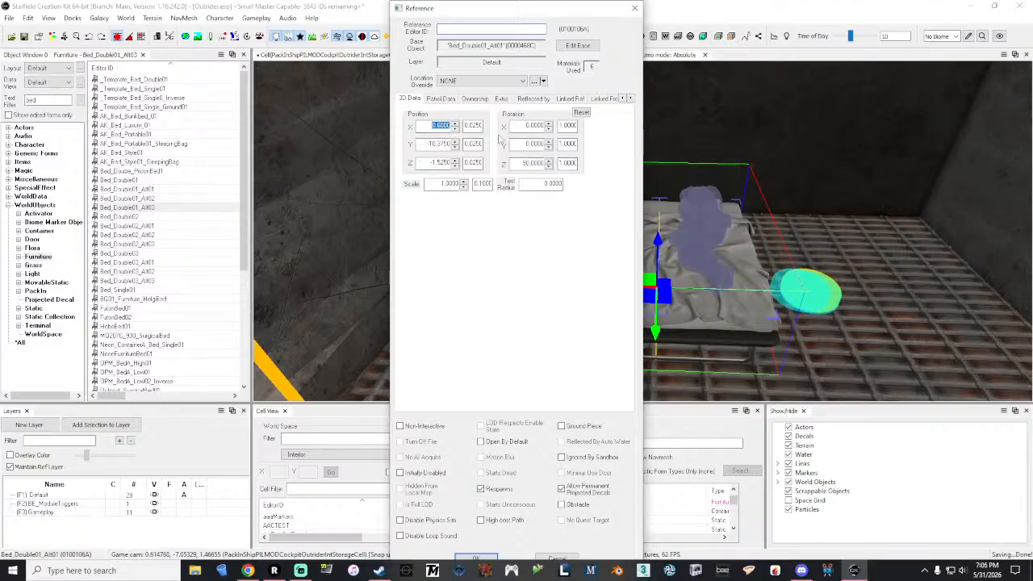
click(446, 146)
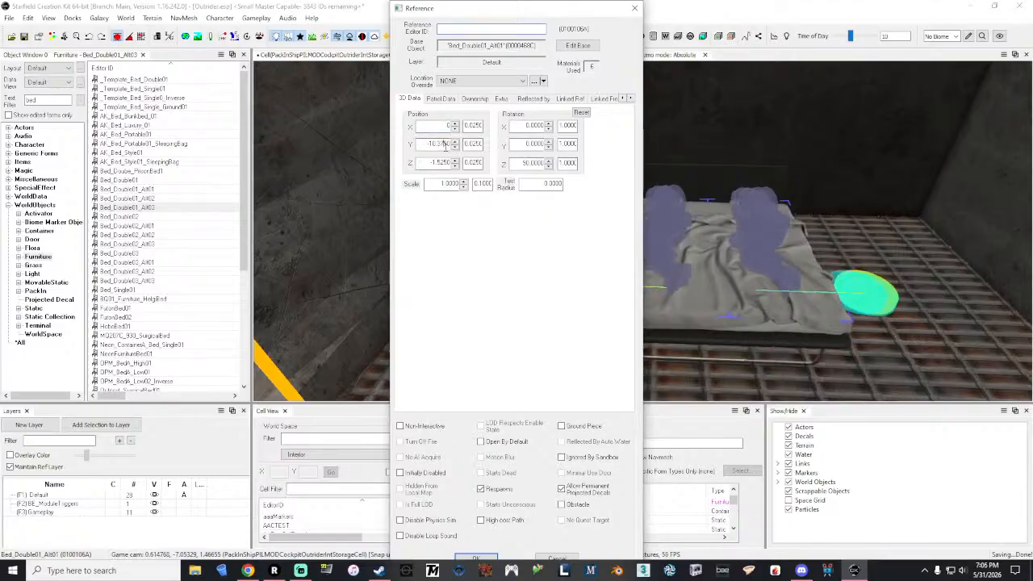
drag(461, 17, 466, 16)
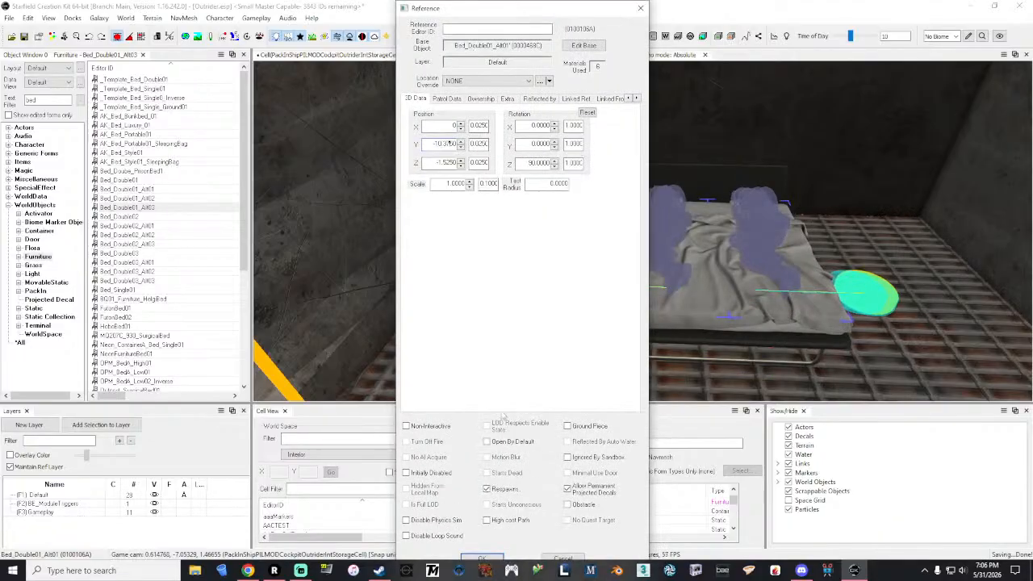
click(485, 558)
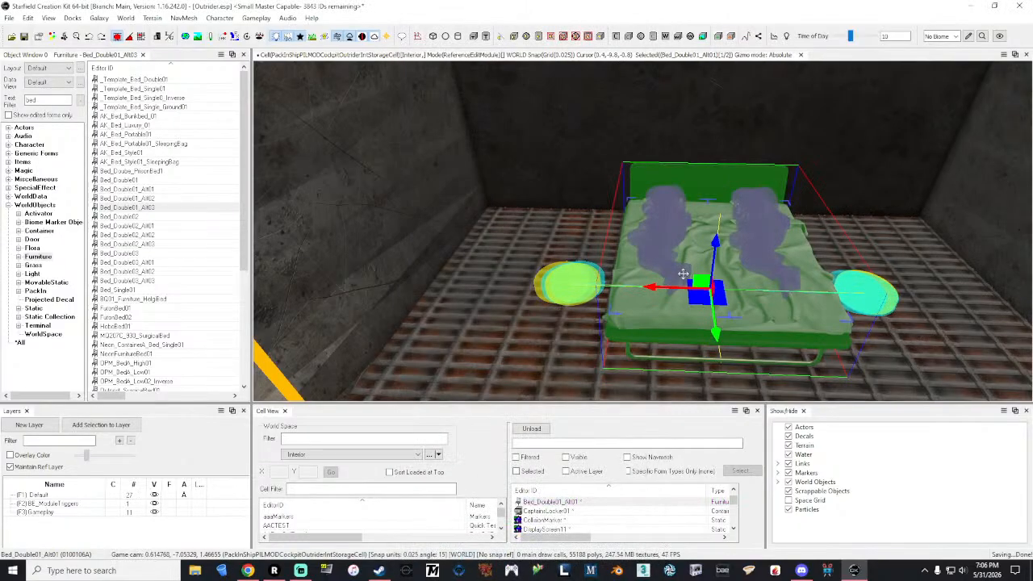
Step: Adjust the bed's position along Y so the headboard sits close to the rear wall
shift+middle_drag(684, 274, 719, 282)
drag(774, 296, 731, 298)
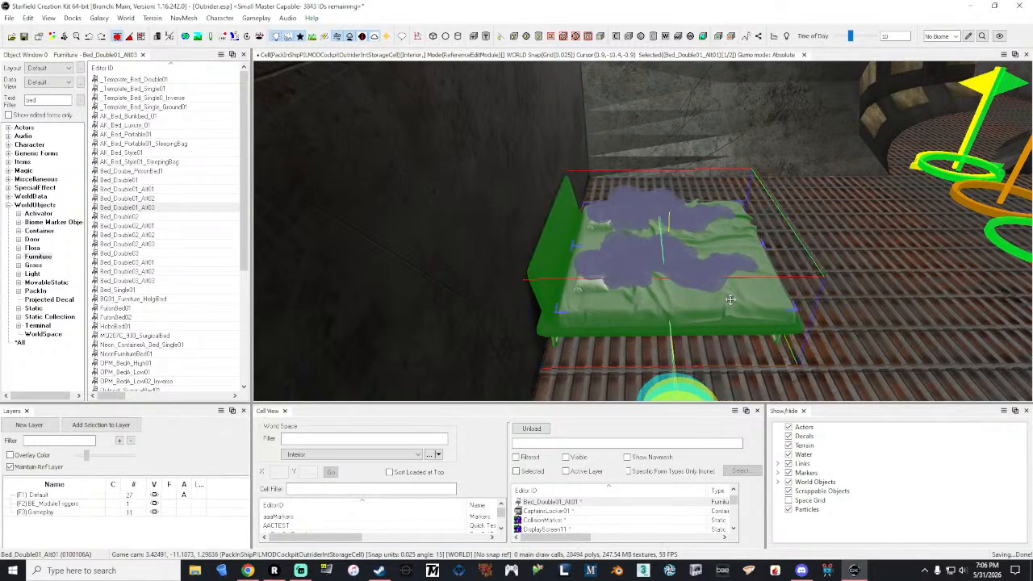
shift+middle_drag(732, 300, 536, 274)
scroll(643, 231, down, 2)
key(s)
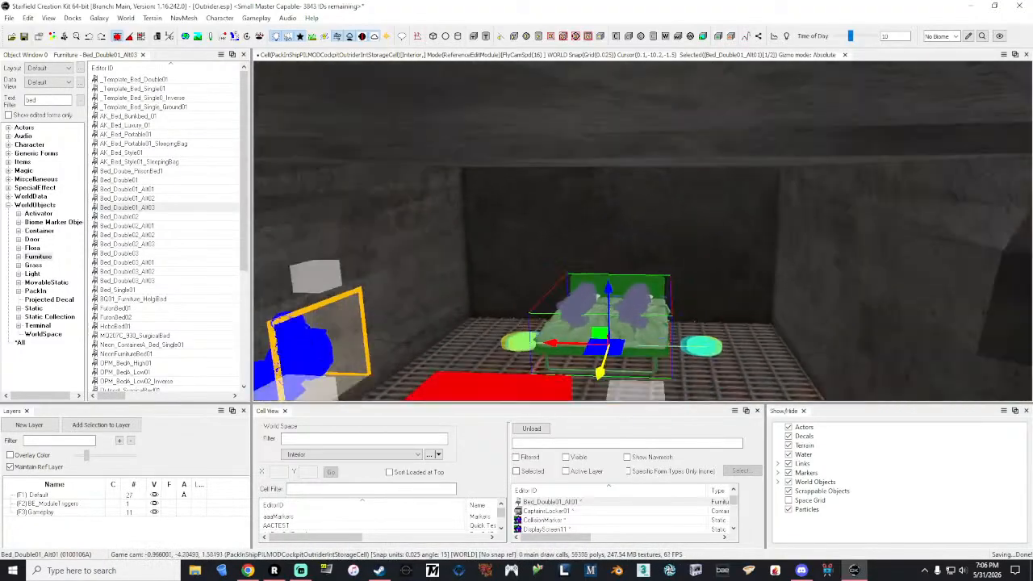
Step: Move the ShipMarker_CrewSpawn marker nearest the prisoner marker into the adjoining side passage
key(d)
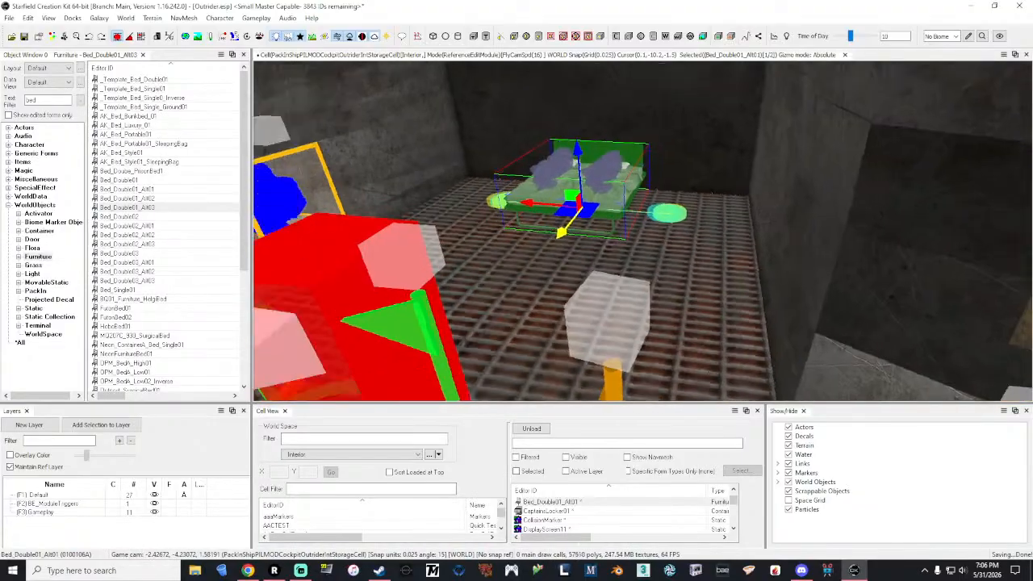
key(s)
key(w)
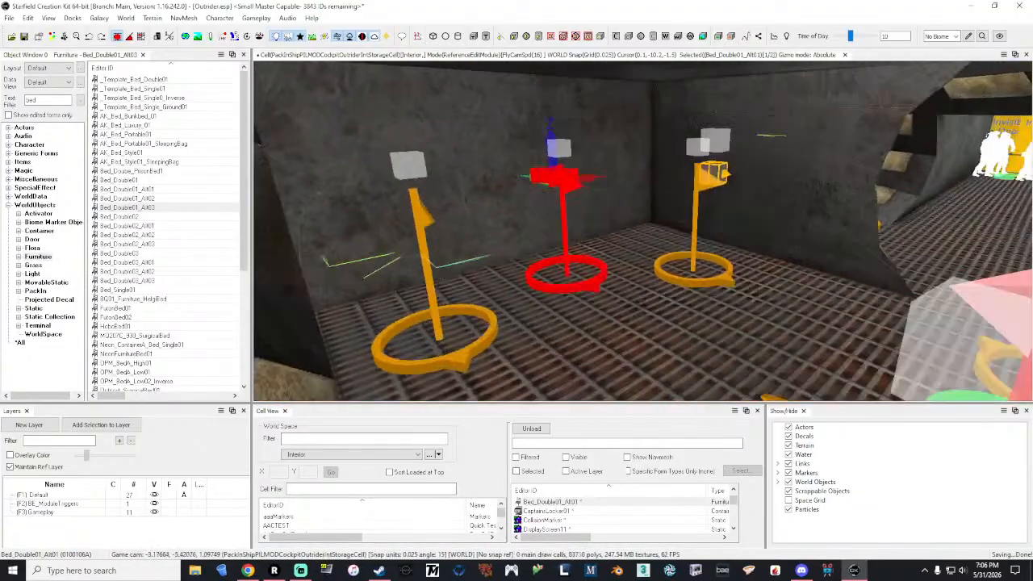
key(w)
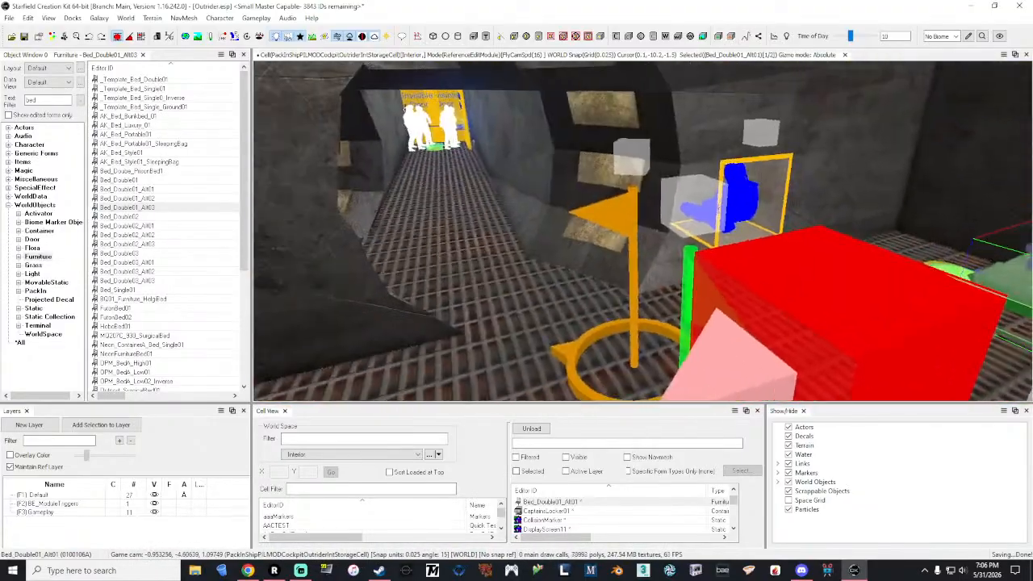
key(grave)
click(701, 345)
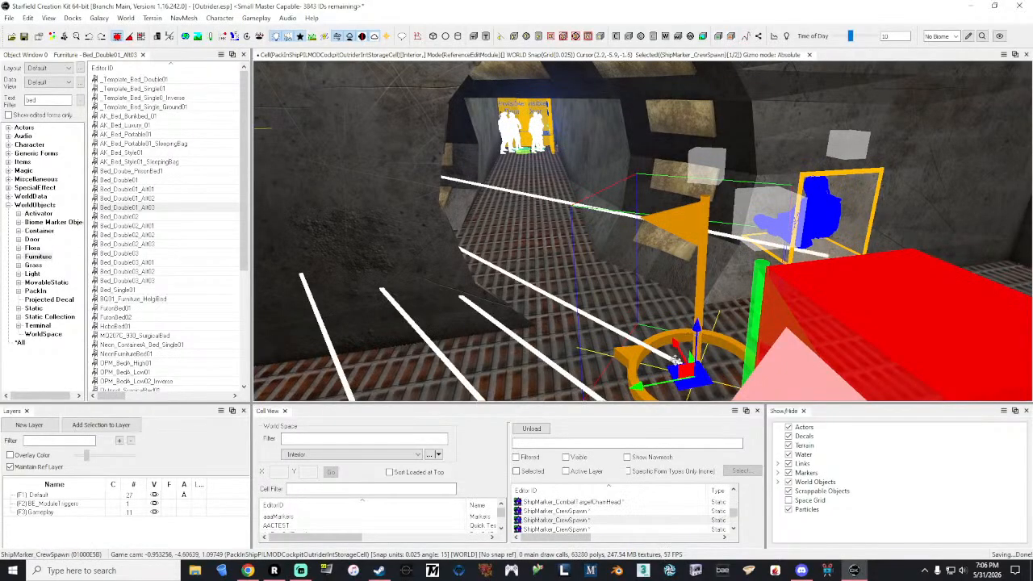
drag(674, 345, 551, 316)
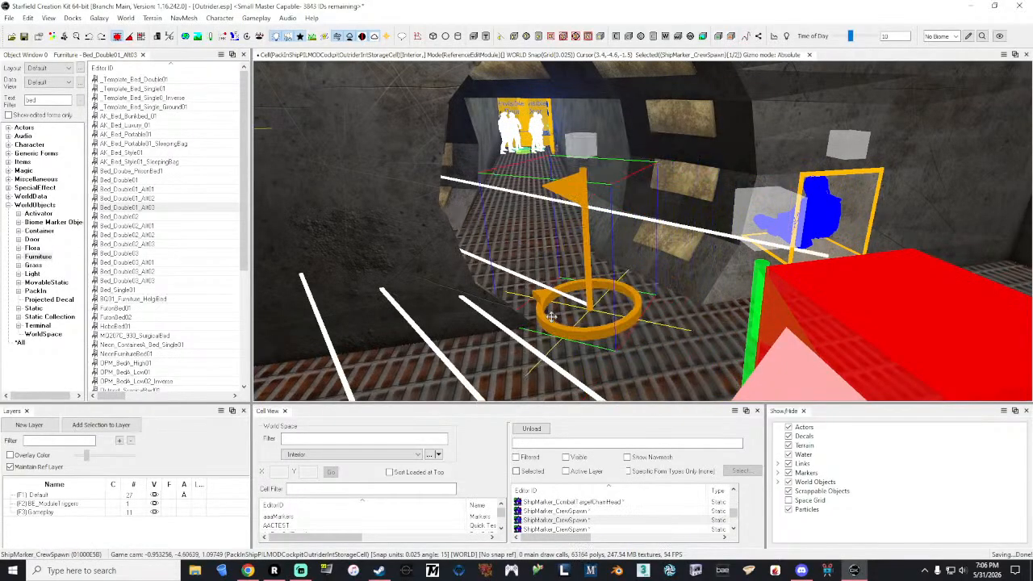
drag(581, 284, 523, 291)
middle_drag(556, 271, 558, 275)
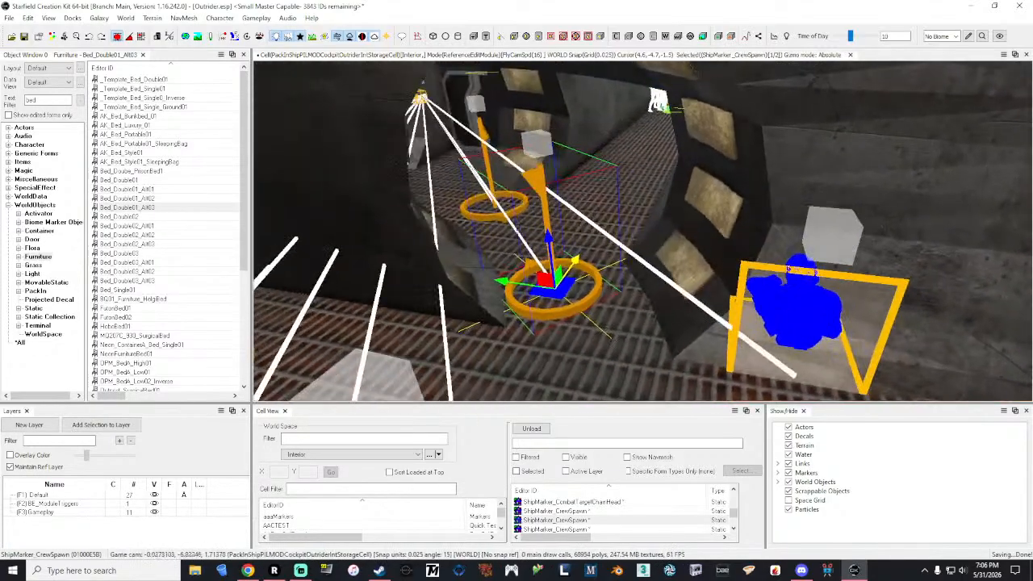
Step: Move the ShipMarker_CrewSpawn marker beside the cockpit entrance marker into the opposite side passage
scroll(558, 275, up, 2)
drag(545, 276, 562, 263)
key(s)
right_drag(563, 263, 452, 270)
key(a)
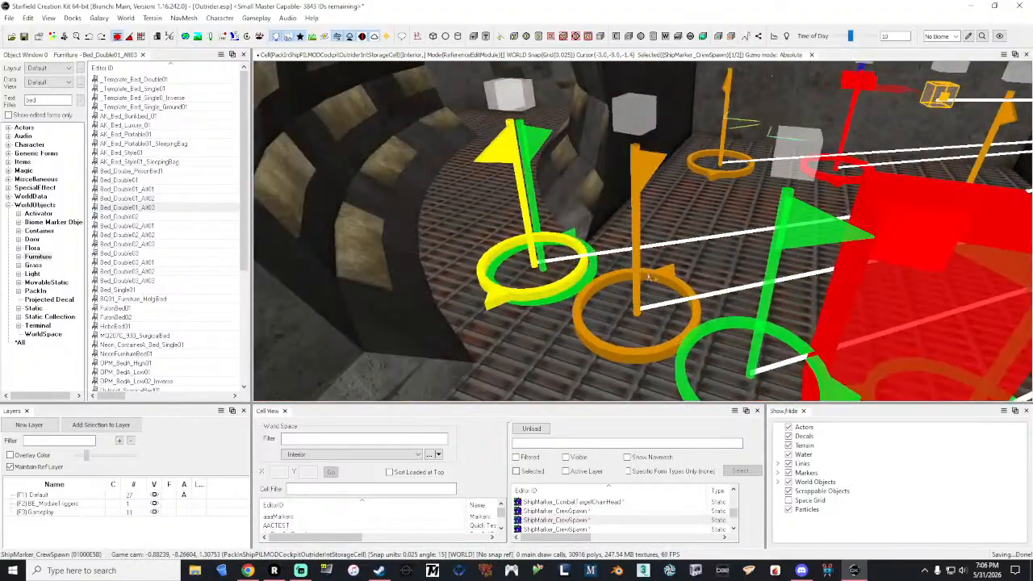
click(660, 280)
drag(690, 326, 517, 226)
drag(466, 171, 462, 155)
mouse_move(463, 155)
right_down()
mouse_move(533, 169)
mouse_move(581, 121)
mouse_move(533, 173)
mouse_move(387, 158)
mouse_move(506, 190)
right_up()
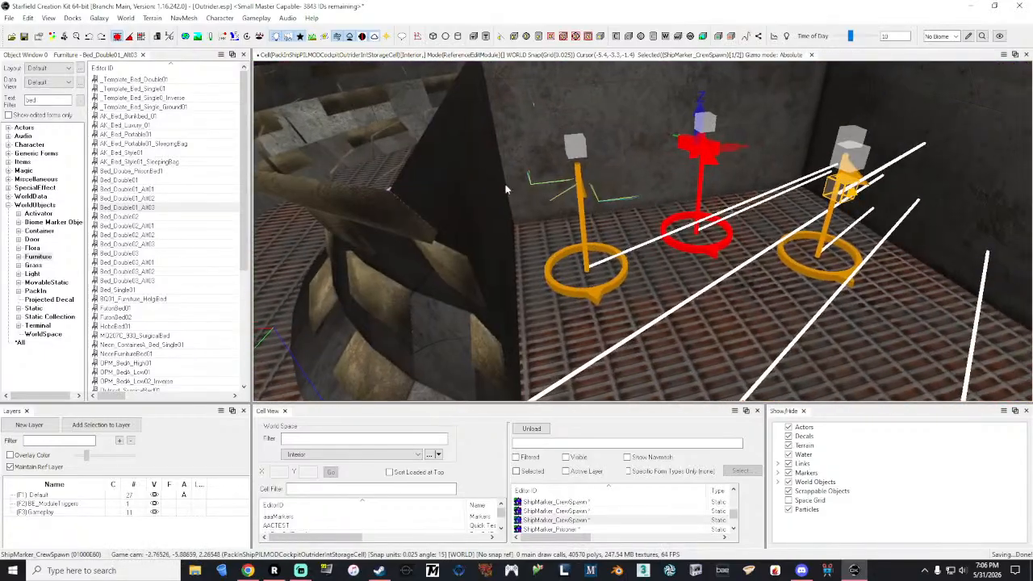
Step: Select ShipMarker_CaptainSpawn and the two crew spawn markers flanking it, and move them together into and along the side passage
click(591, 299)
click(707, 252)
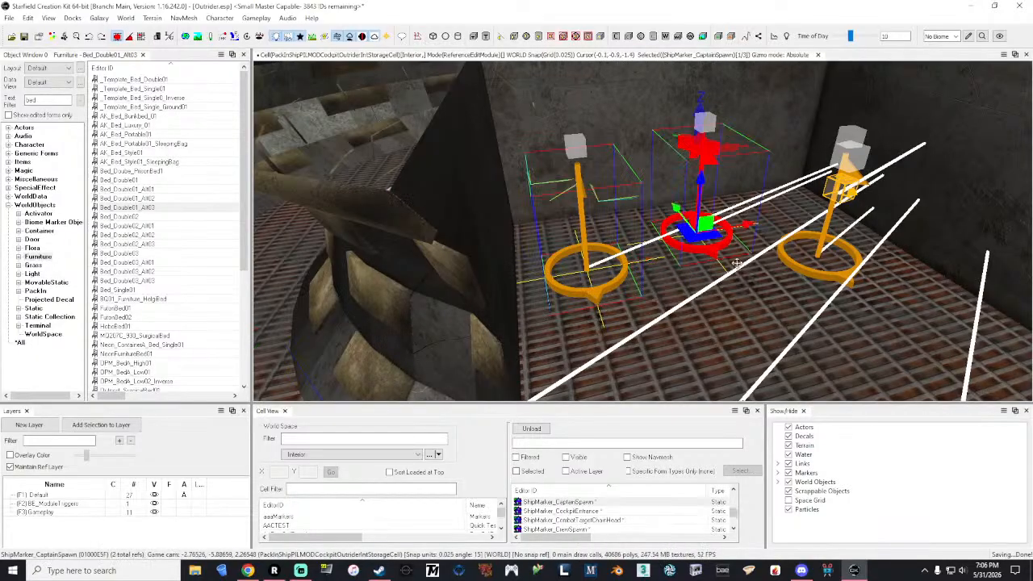
ctrl+click(811, 275)
mouse_move(870, 247)
mouse_down()
mouse_move(529, 239)
mouse_move(595, 239)
mouse_move(581, 243)
mouse_up()
key(a)
mouse_move(581, 243)
right_down()
mouse_move(547, 195)
mouse_move(497, 184)
right_up()
key(a)
drag(847, 315, 830, 316)
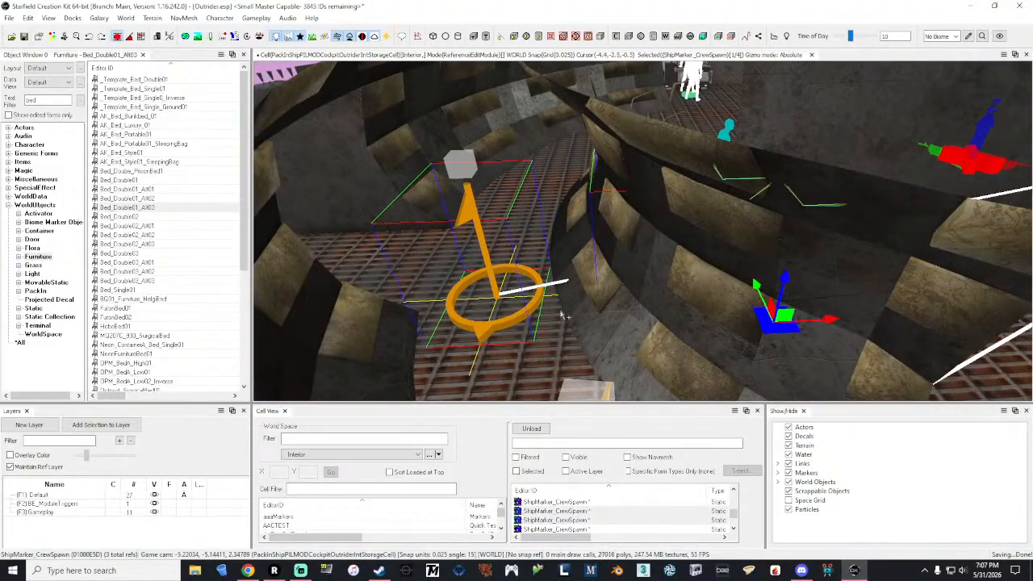
ctrl+click(502, 323)
mouse_move(829, 318)
mouse_down()
mouse_move(595, 296)
mouse_move(556, 335)
mouse_up()
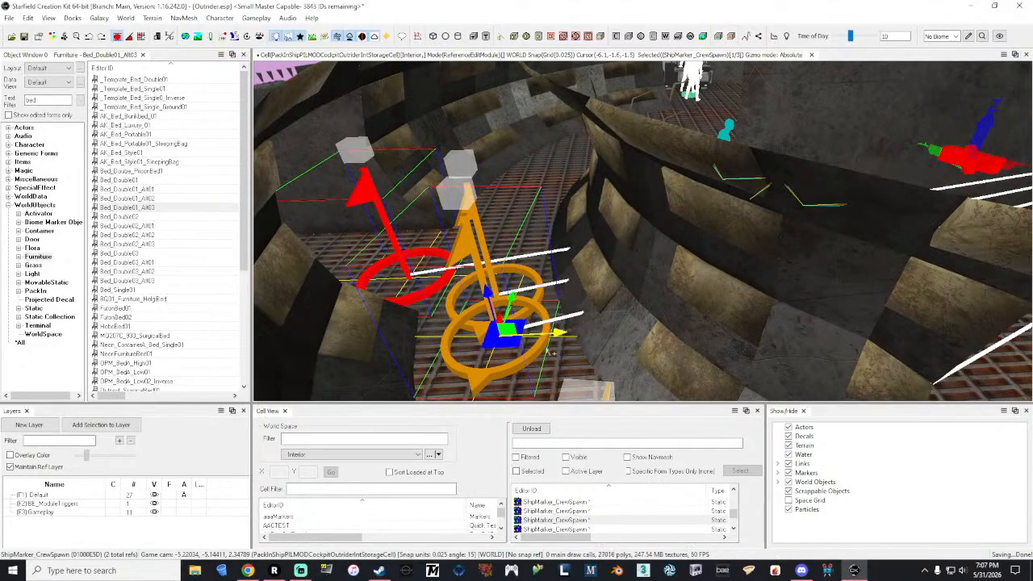
drag(511, 300, 511, 292)
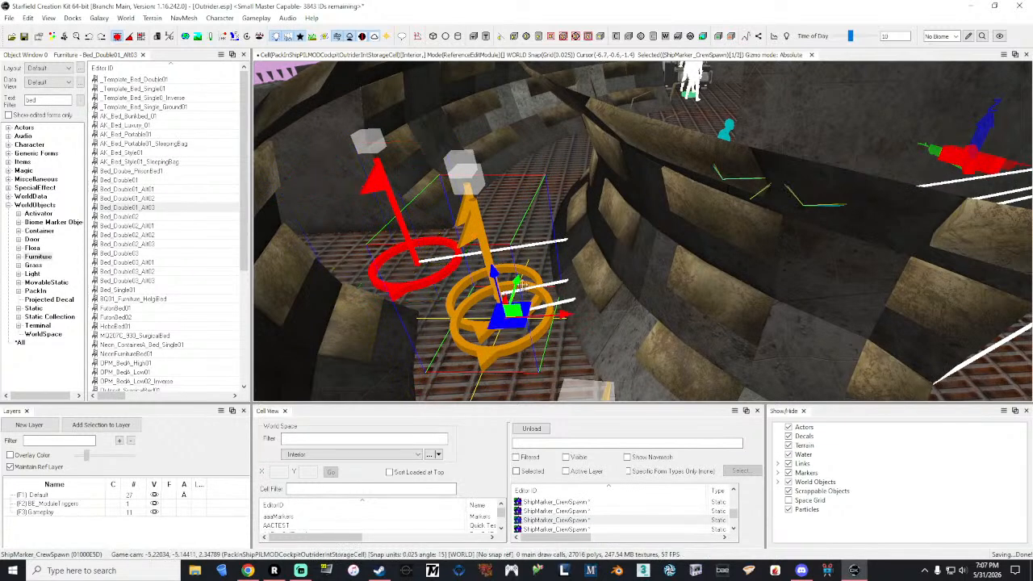
drag(517, 281, 520, 164)
Step: Lower the ShipMarker_Prisoner marker toward the floor and move it forward along the wall to about Y -5.3
key(w)
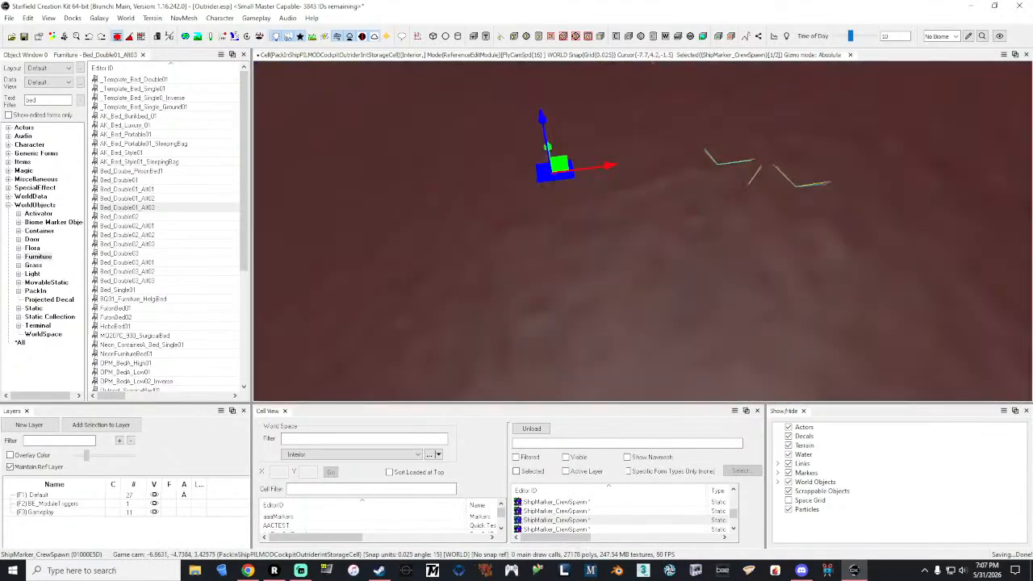
key(a)
key(d)
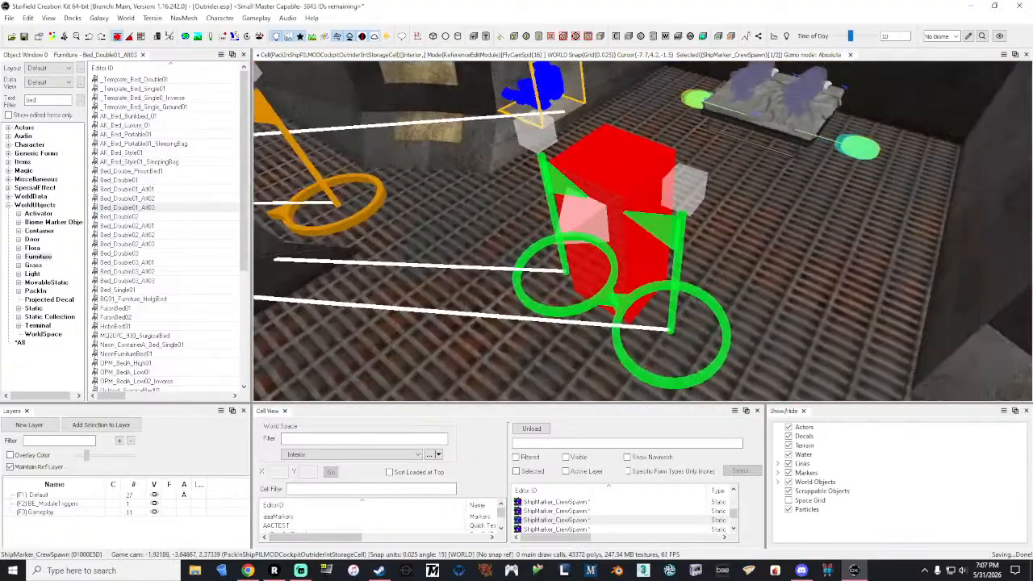
key(d)
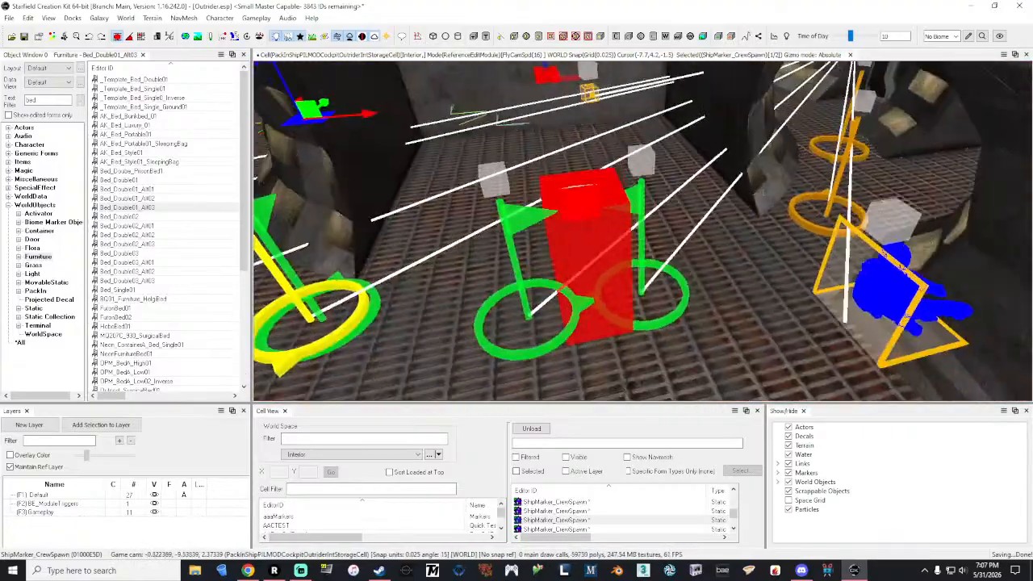
key(a)
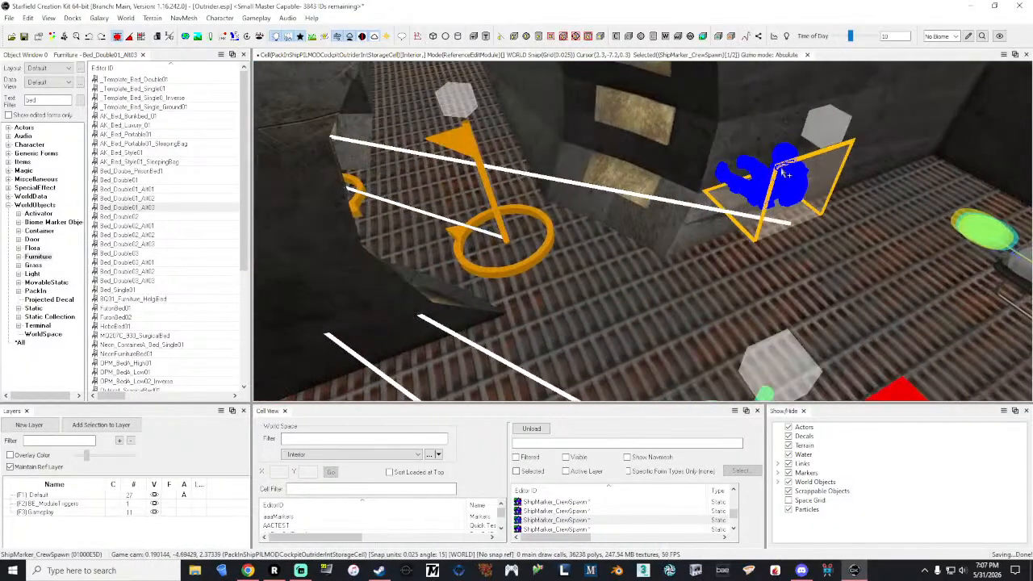
click(788, 189)
key(shift)
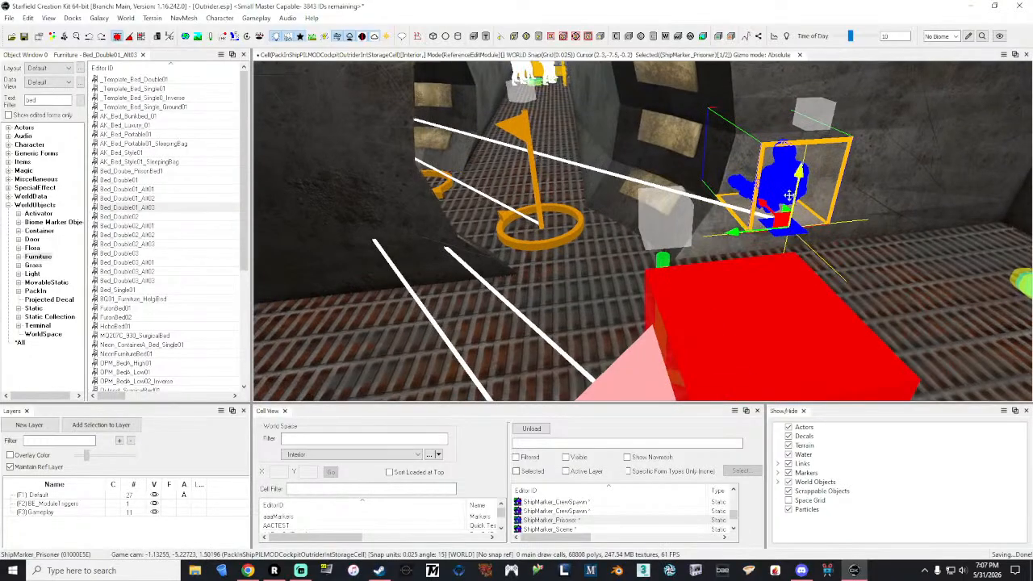
drag(790, 192, 791, 247)
key(shift)
mouse_move(715, 278)
mouse_down()
mouse_move(650, 280)
mouse_move(471, 221)
mouse_up()
key(shift)
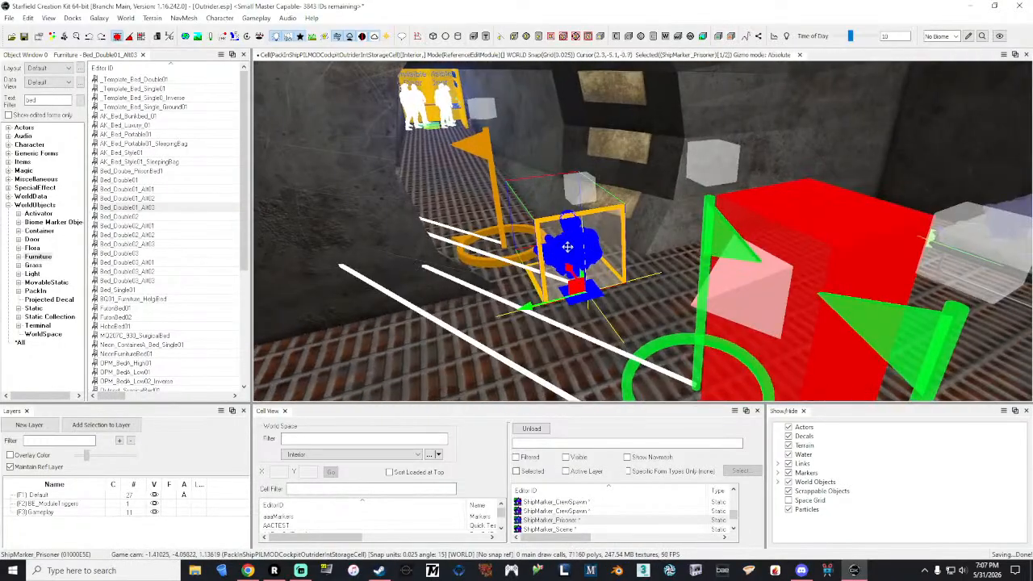
Step: Edit the ShipMarker_Prisoner reference and set its Z rotation to 0
right_click(569, 244)
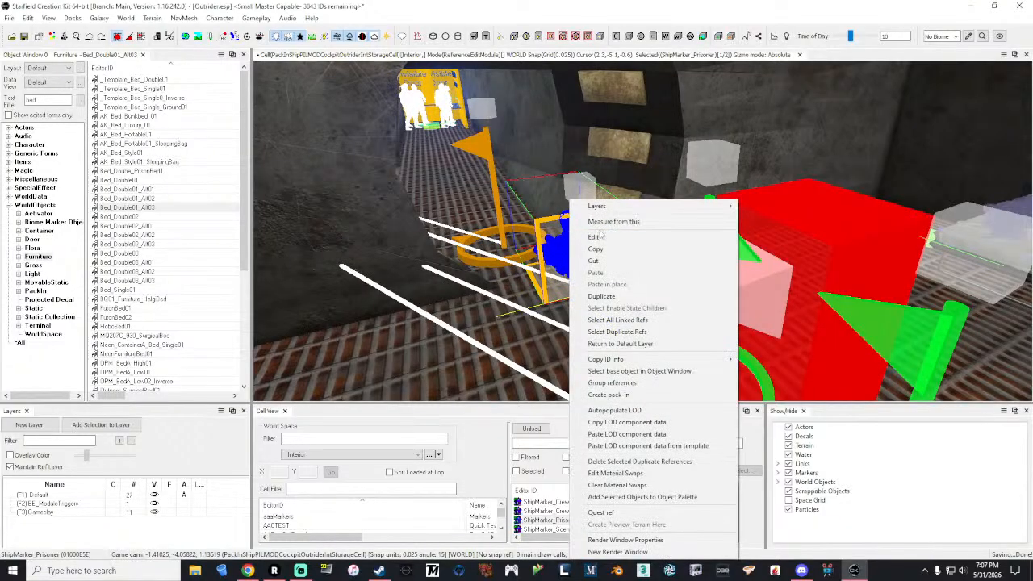
click(600, 234)
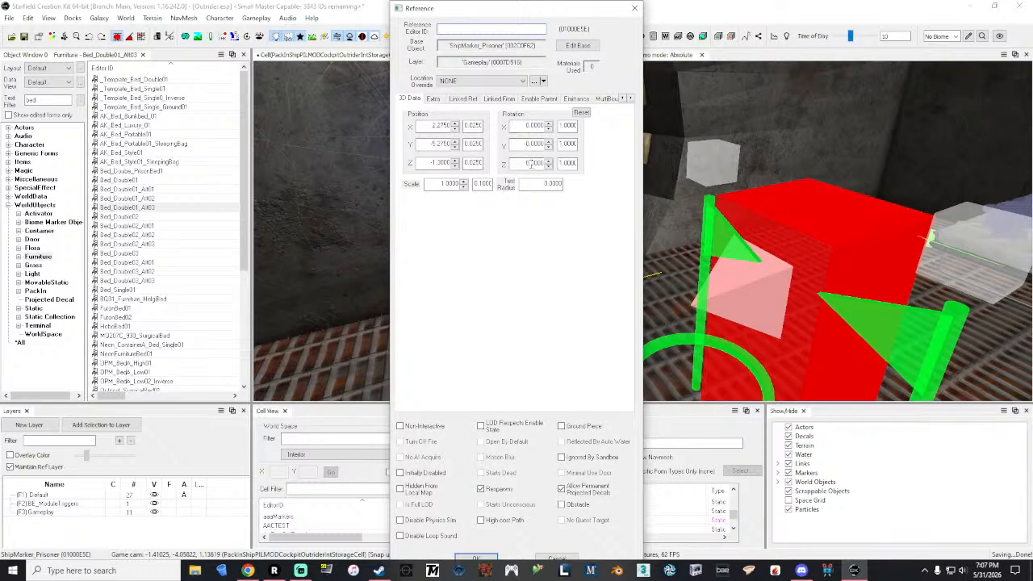
mouse_move(514, 10)
mouse_down()
mouse_move(330, 41)
mouse_move(334, 8)
mouse_up()
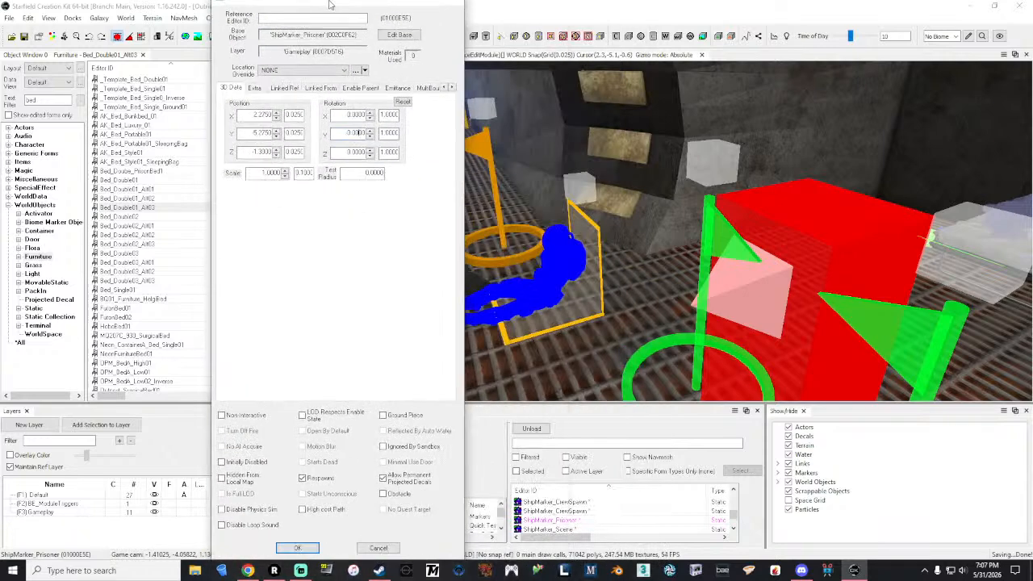
click(315, 558)
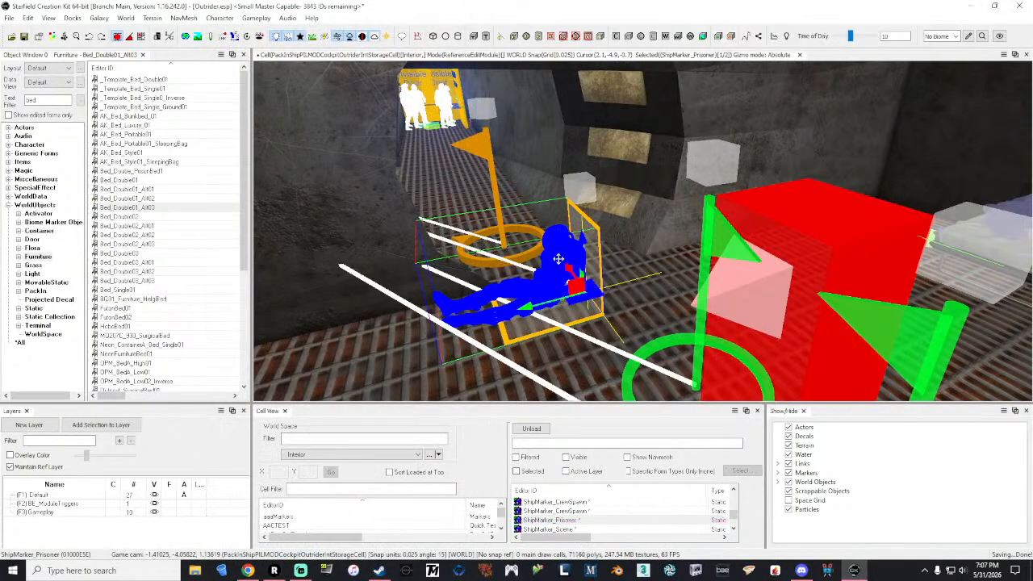
Step: Move the ShipMarker_Prisoner marker along the X axis into the side passage and adjust its place against the wall
middle_drag(558, 259, 550, 279)
mouse_move(557, 272)
mouse_down()
mouse_move(490, 222)
mouse_move(442, 165)
mouse_up()
mouse_move(441, 165)
right_down()
mouse_move(428, 178)
mouse_move(403, 166)
right_up()
key(w)
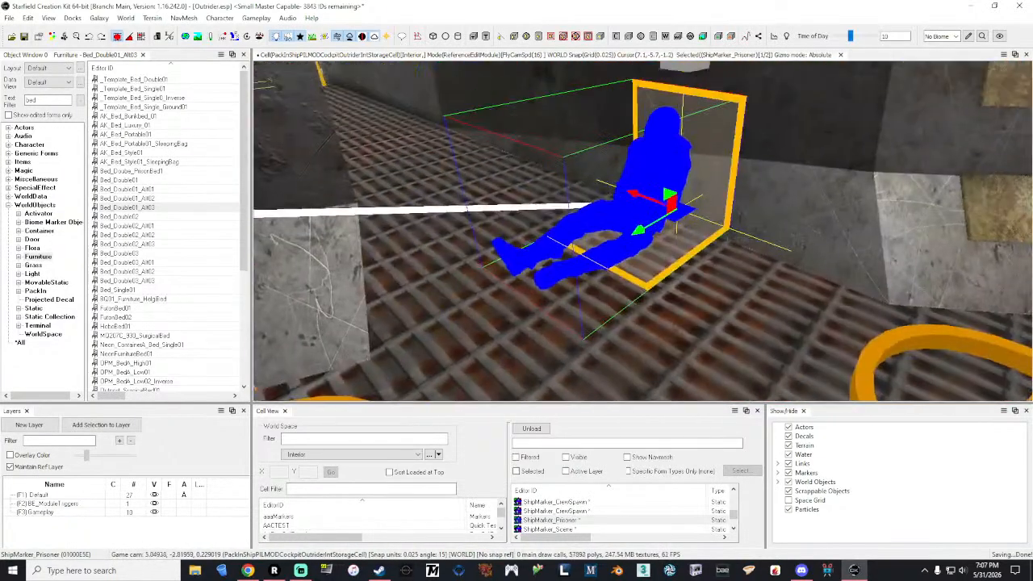
key(a)
mouse_move(483, 178)
right_down()
mouse_move(516, 193)
mouse_move(484, 180)
right_up()
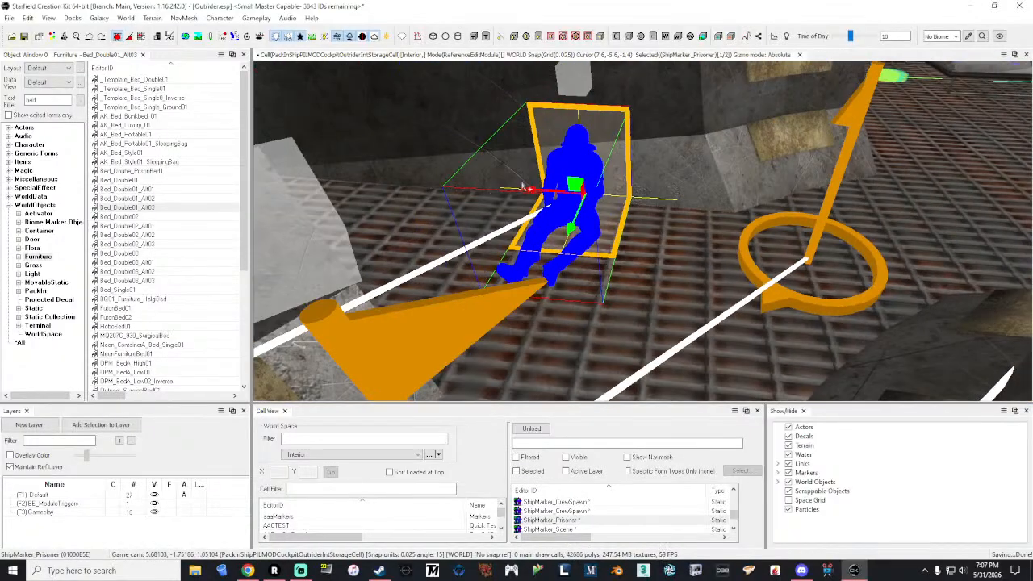
drag(526, 186, 650, 184)
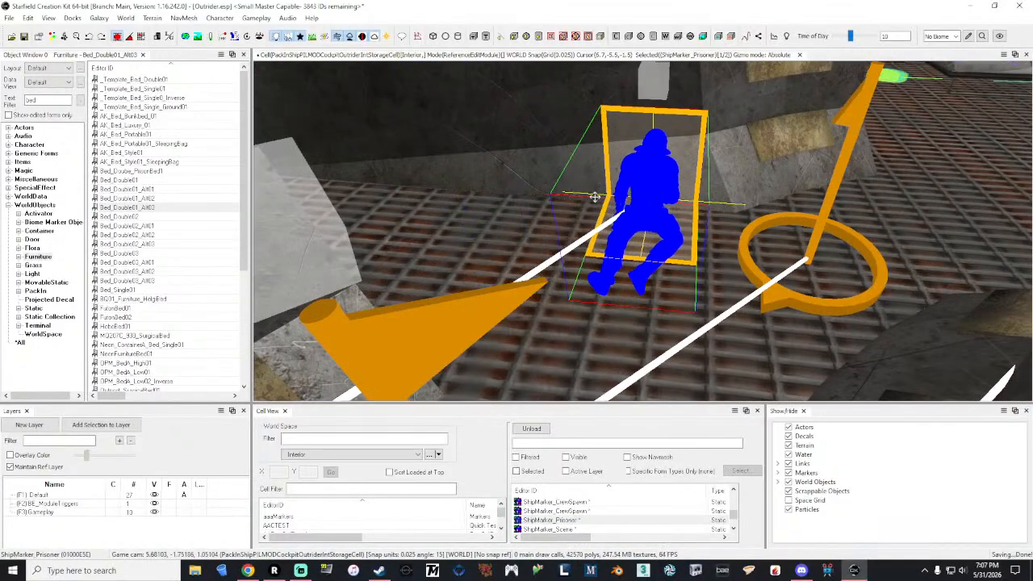
right_drag(650, 185, 532, 190)
key(d)
drag(650, 143, 651, 165)
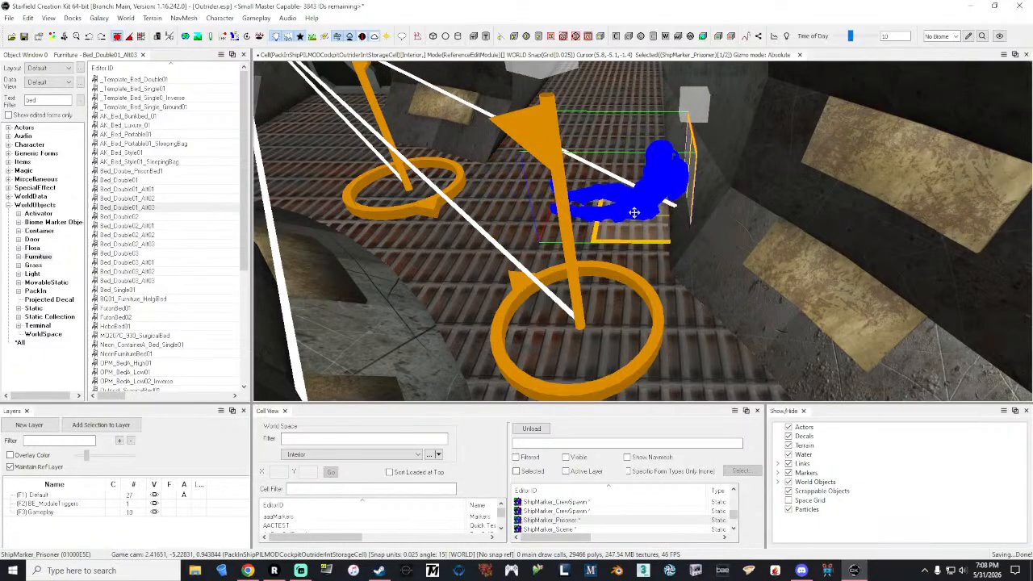
mouse_move(637, 212)
right_down()
mouse_move(636, 184)
mouse_move(627, 266)
mouse_move(625, 249)
right_up()
Step: Try to move the nearest ShipMarker_Scene marker and the XMarkerHeading together toward the prisoner marker
key(s)
key(a)
click(688, 252)
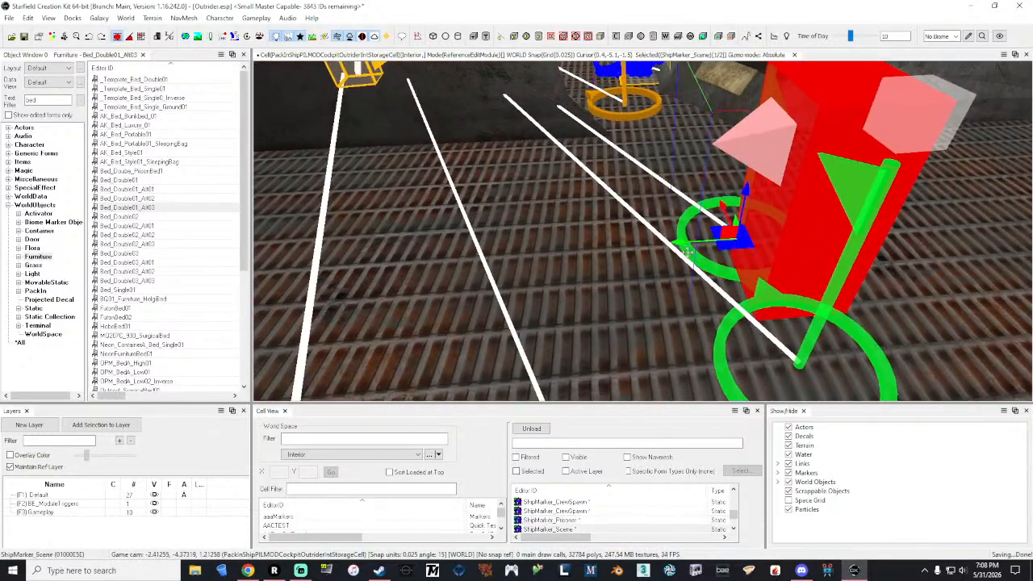
click(756, 304)
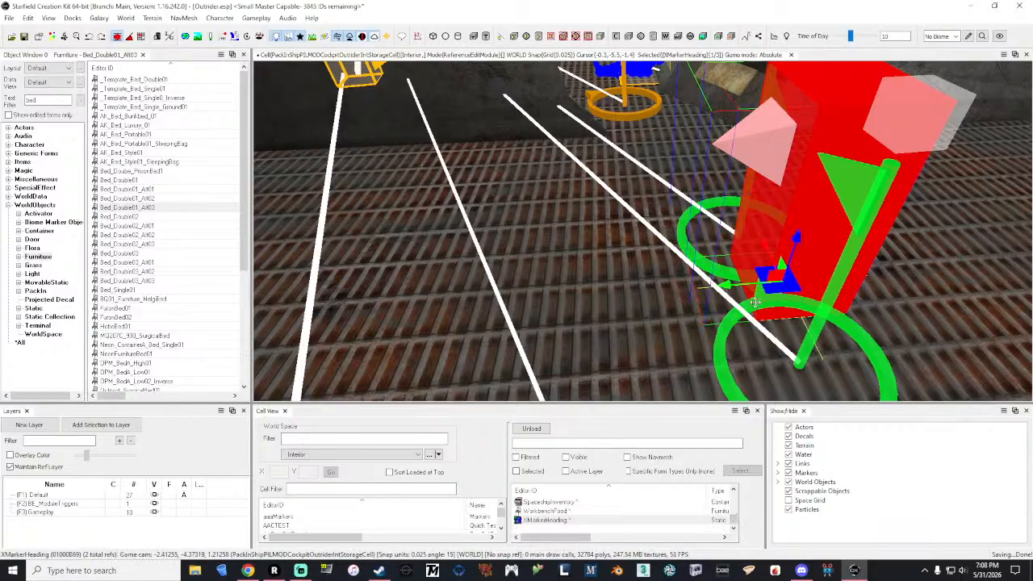
mouse_move(756, 303)
right_down()
mouse_move(815, 313)
mouse_move(807, 303)
mouse_move(767, 310)
mouse_move(791, 310)
right_up()
key(s)
key(w)
key(d)
drag(349, 295, 620, 289)
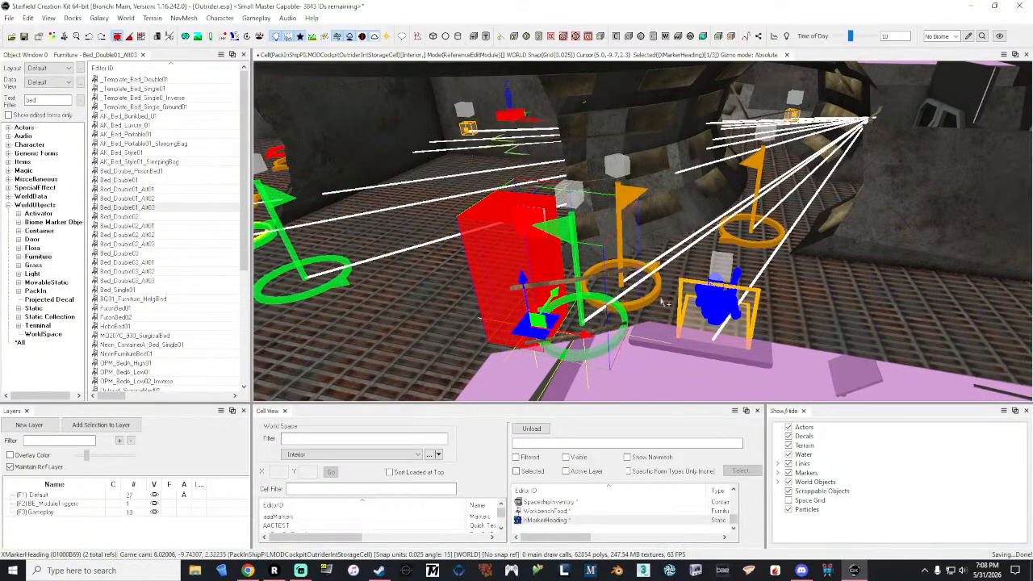
key(ctrl+z)
Step: Select the two ShipMarker_Scene markers flanking the red box and move them together into the middle of the prisoner marker's side passage
ctrl+click(289, 244)
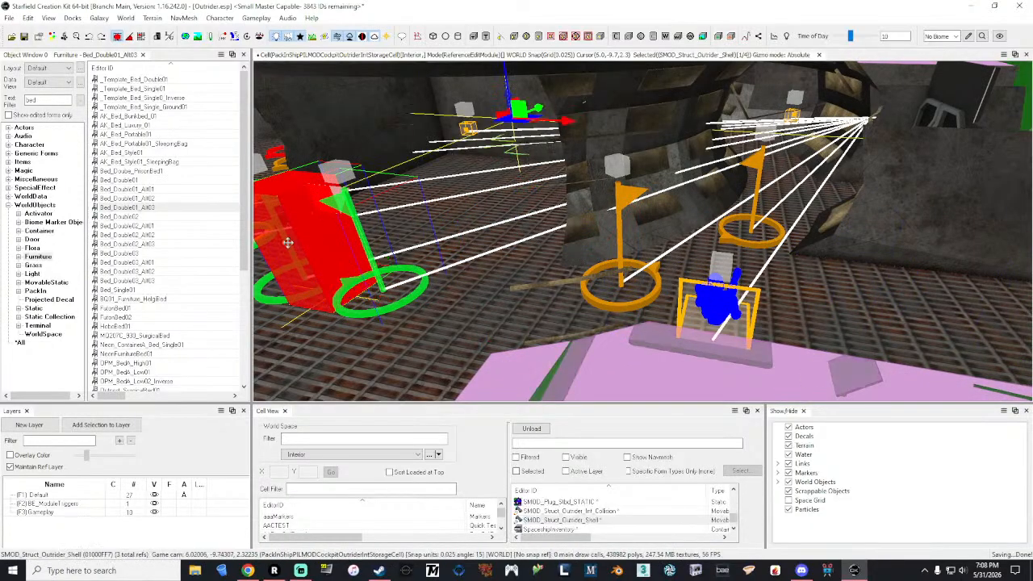
shift+middle_drag(335, 264, 343, 270)
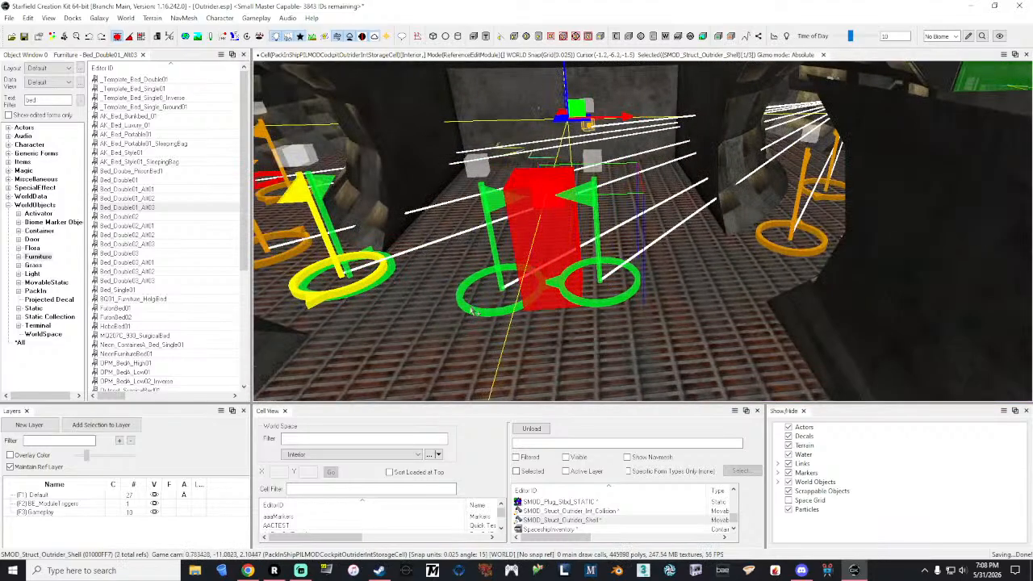
click(471, 308)
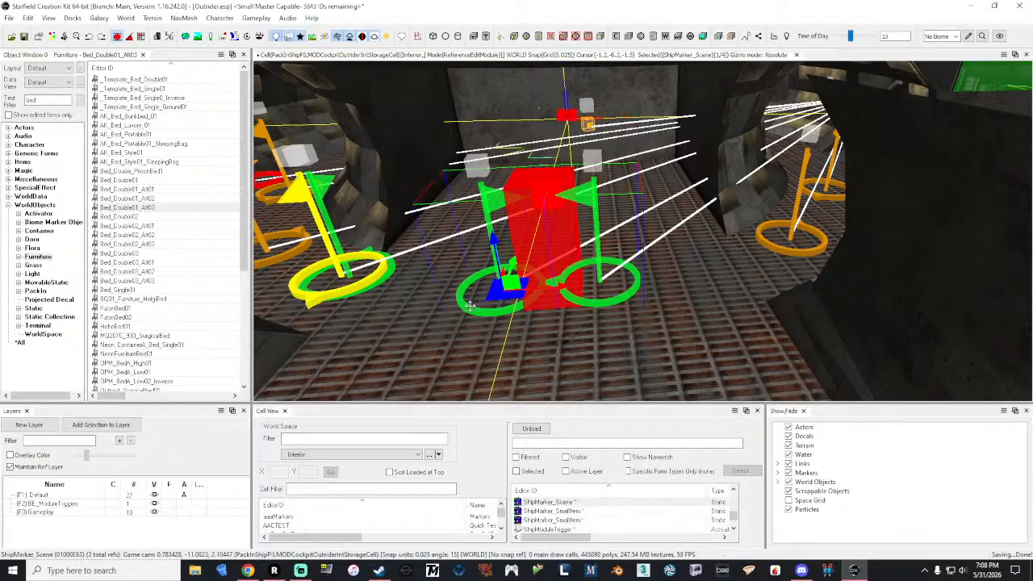
click(601, 301)
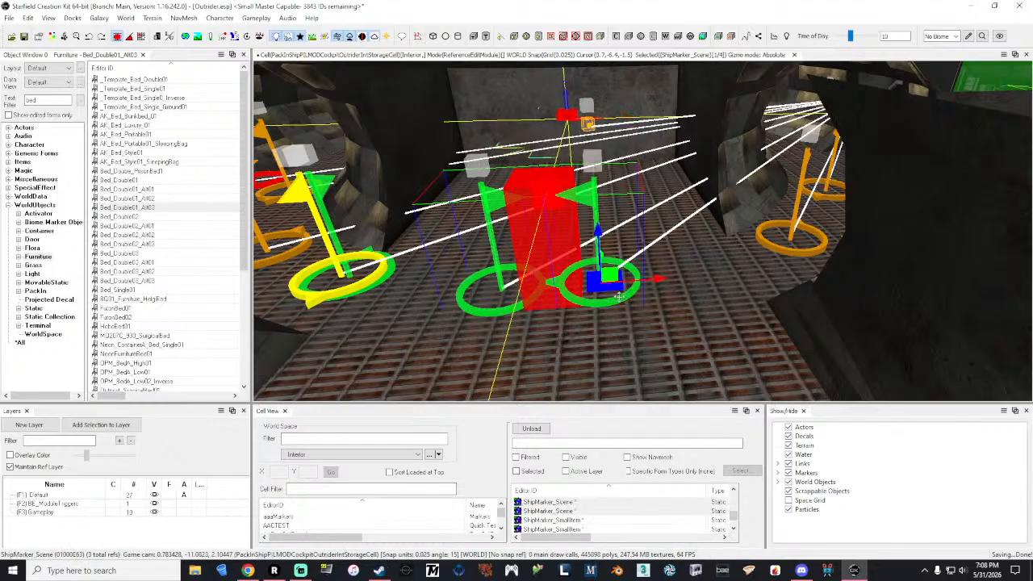
drag(637, 283, 926, 255)
key(grave)
key(w)
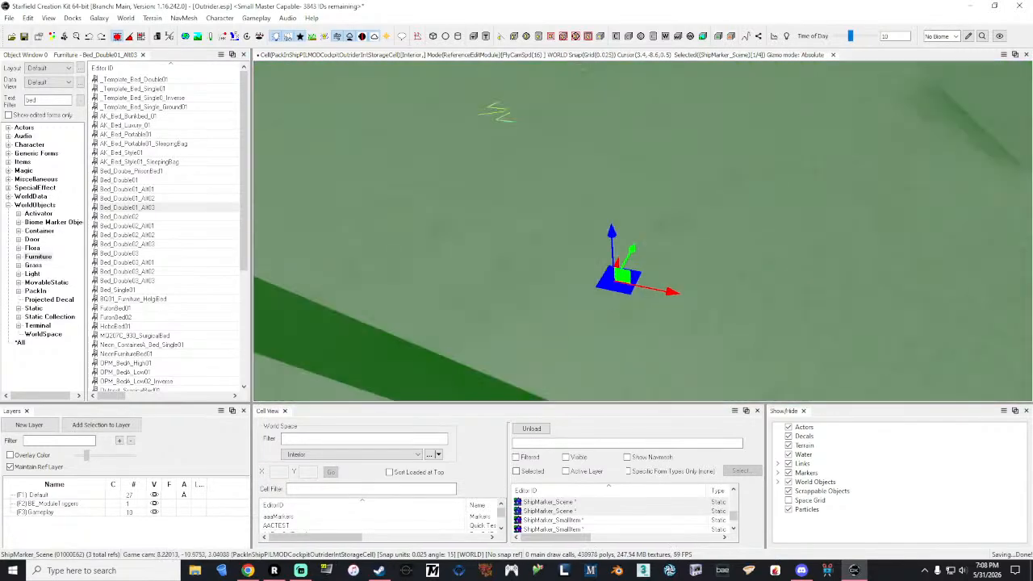
key(s)
key(grave)
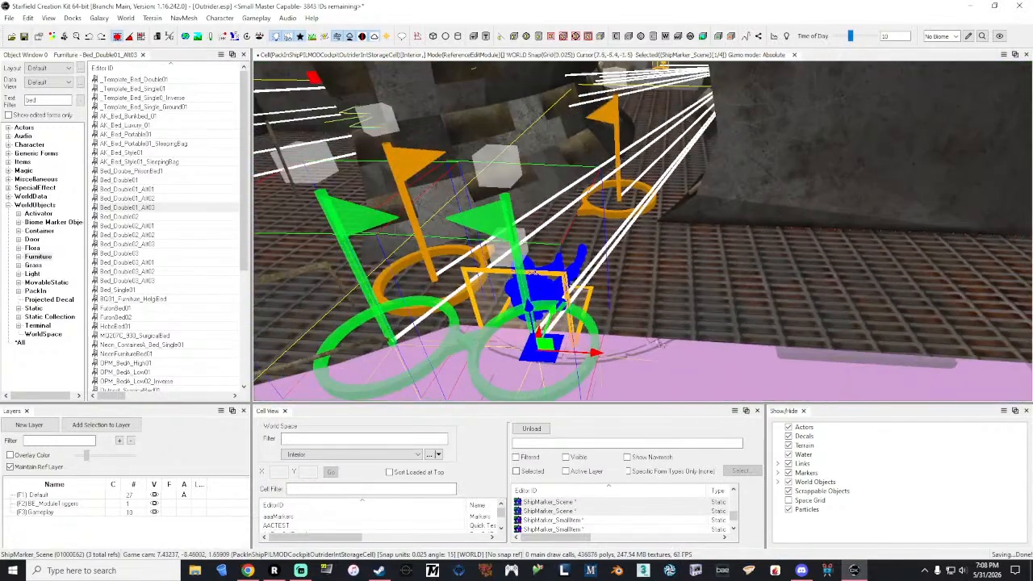
key(grave)
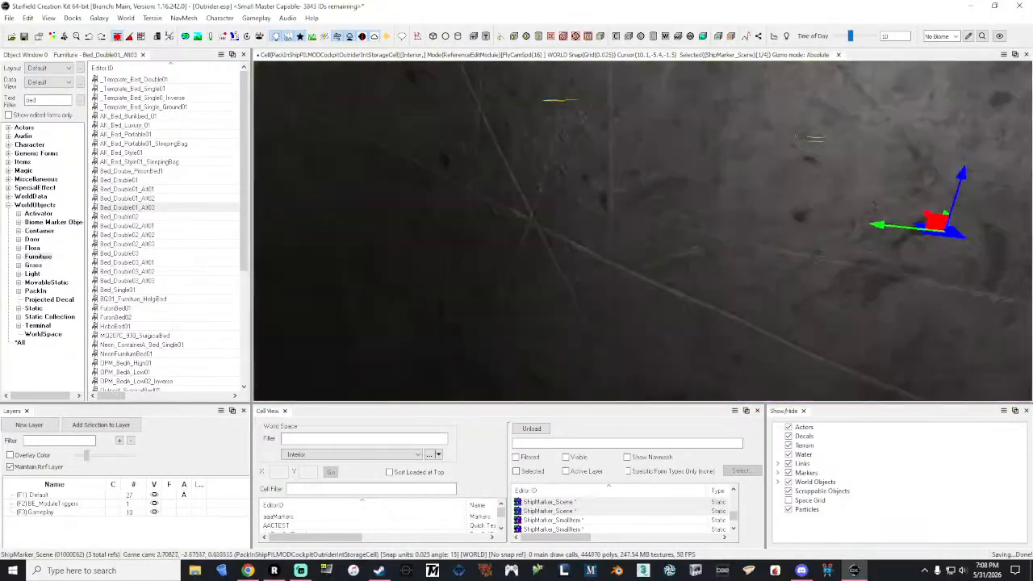
key(s)
key(grave)
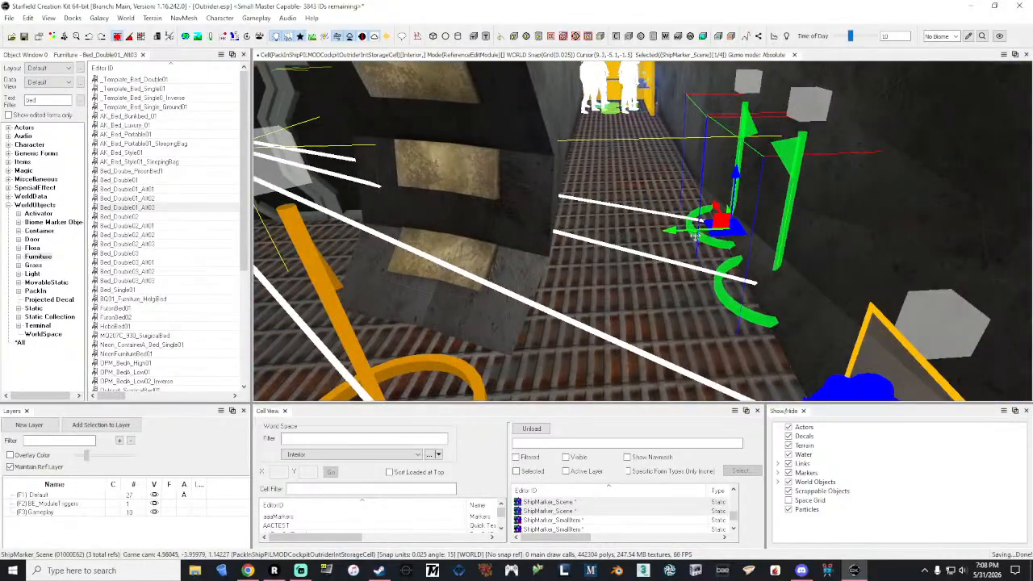
drag(611, 232, 602, 235)
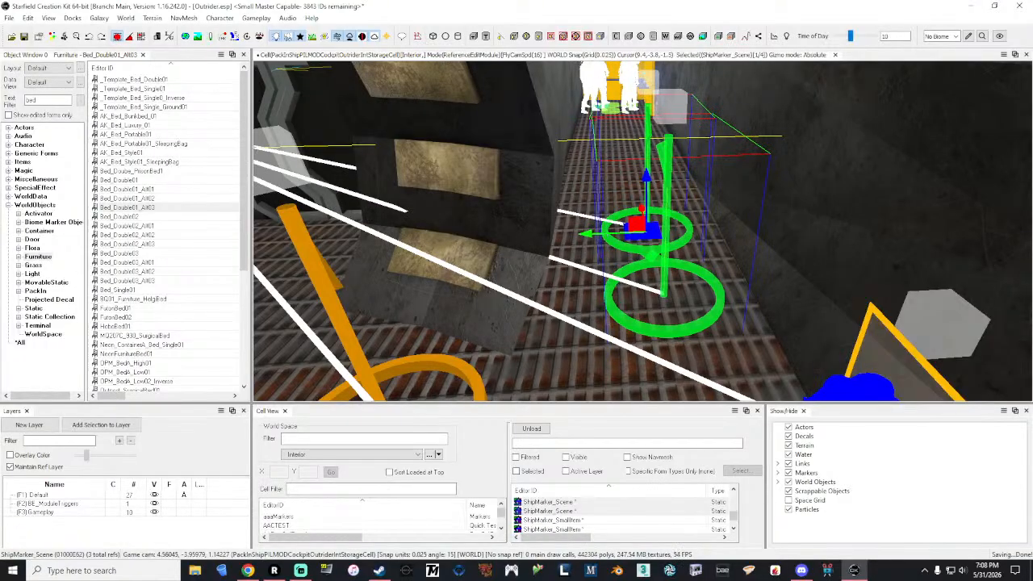
key(s)
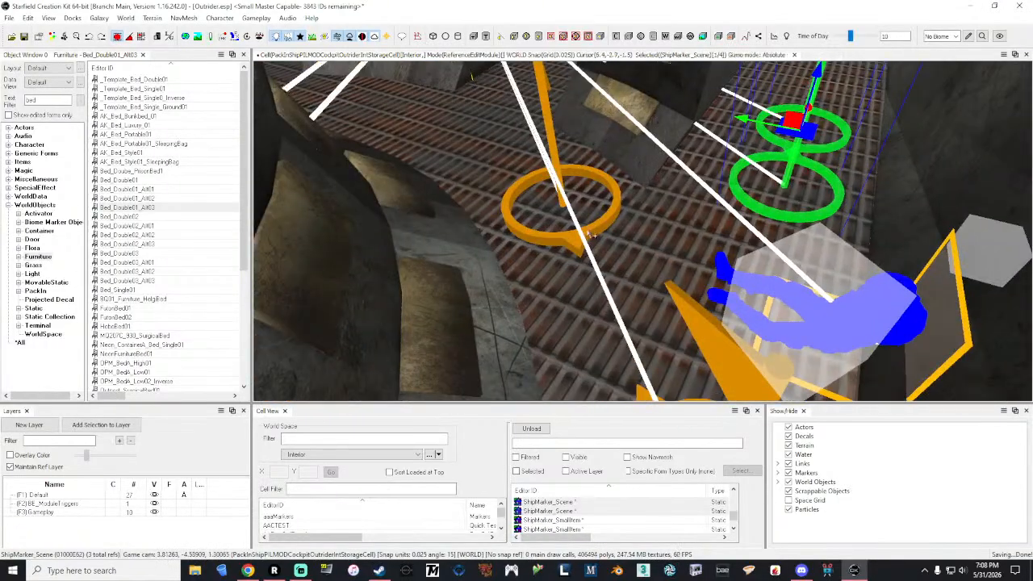
Step: Select the ShipMarker_CrewSpawn marker near the prisoner and inspect the marker layout across both side passages and the ship's exterior
click(589, 235)
key(grave)
key(s)
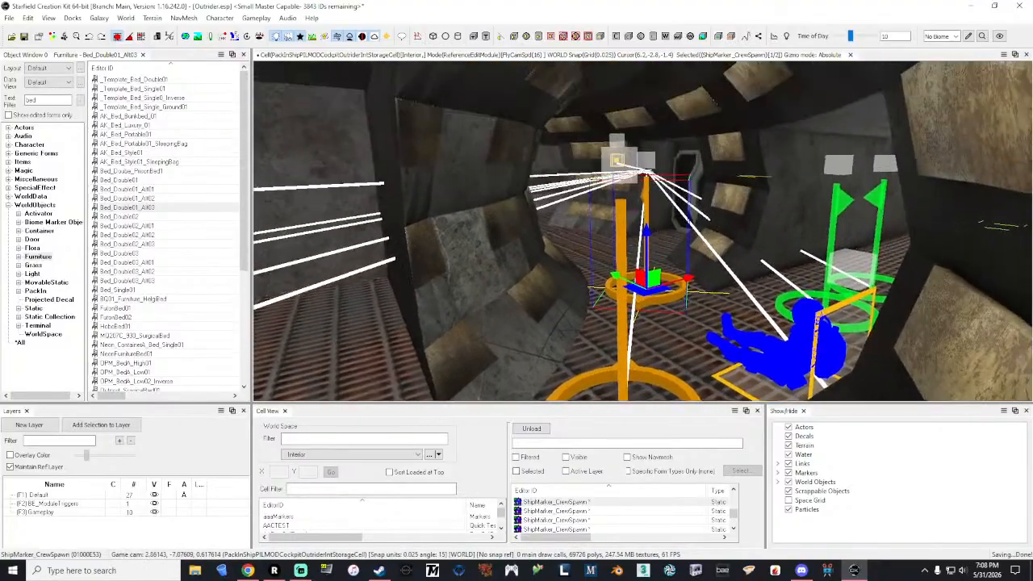
key(w)
key(s)
key(w)
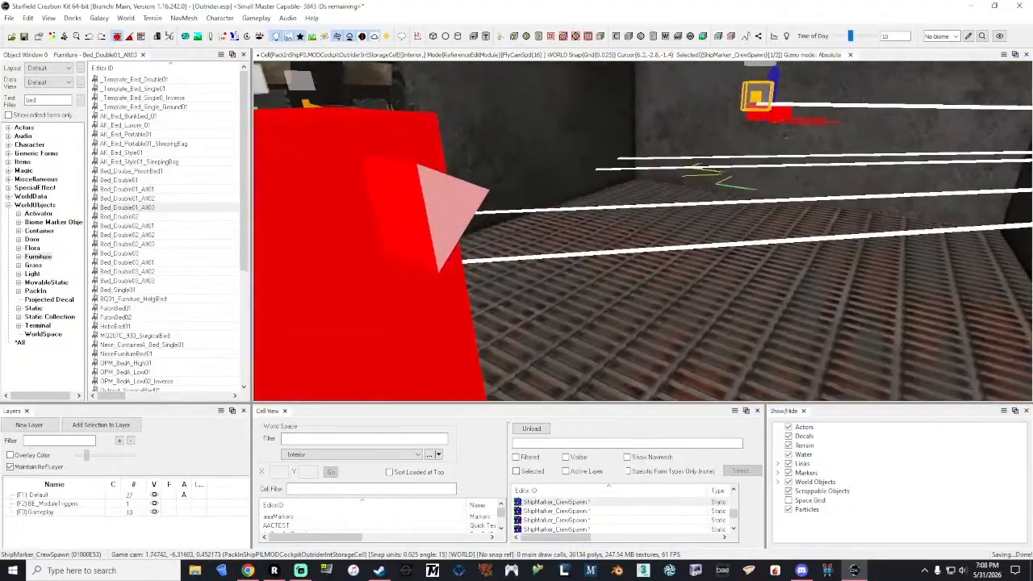
key(w)
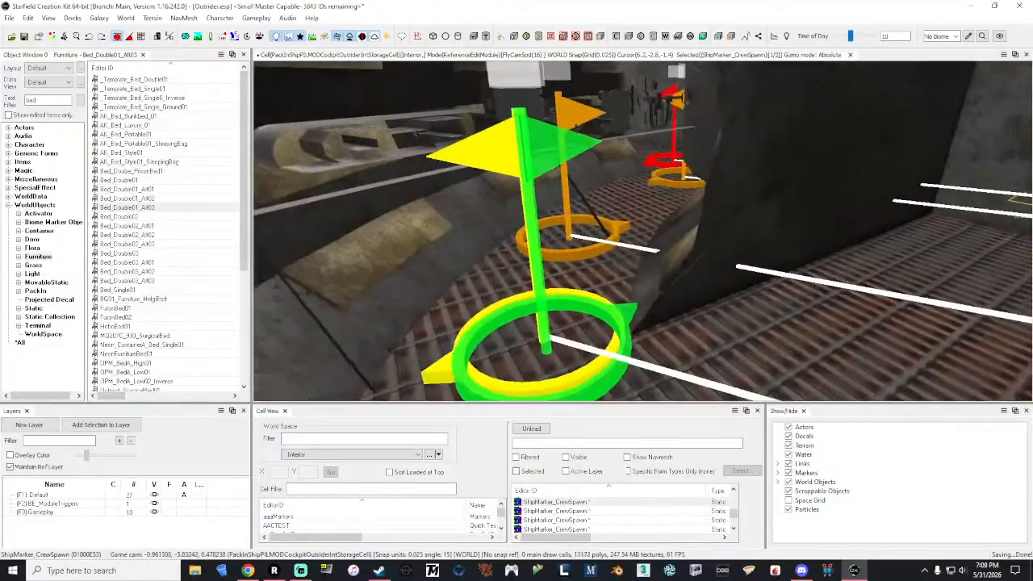
key(s)
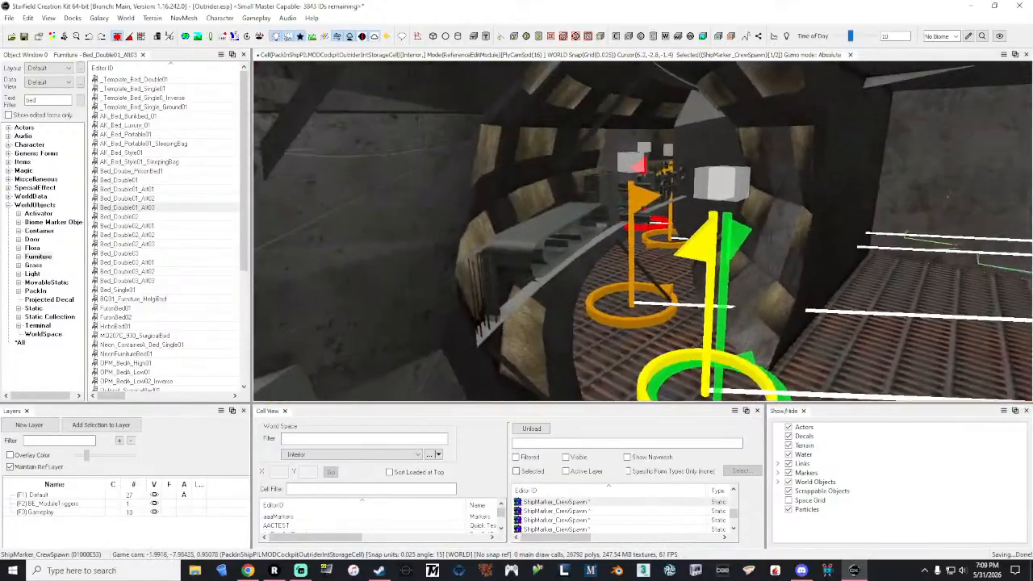
key(w)
key(s)
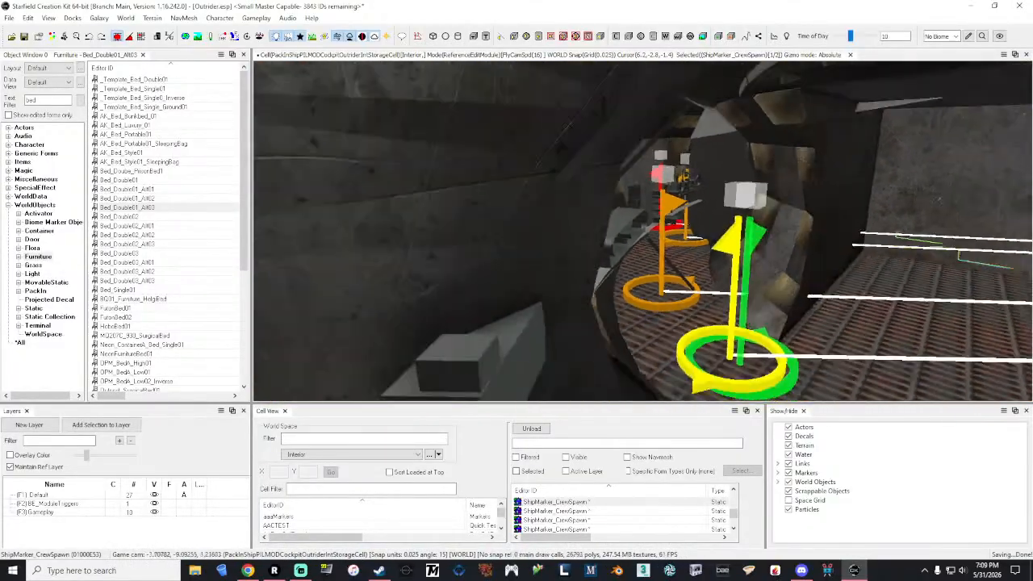
key(d)
key(s)
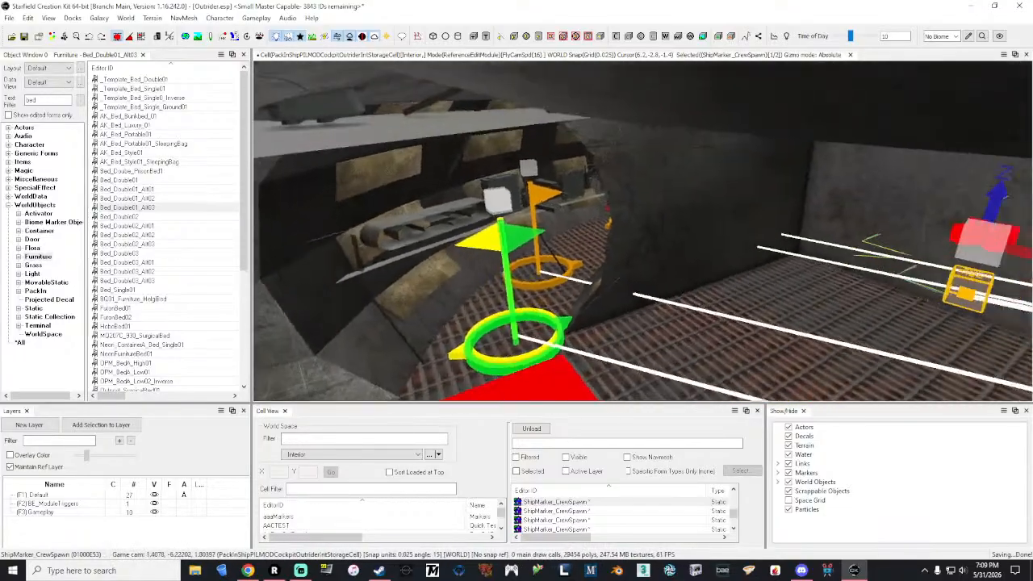
key(s)
key(d)
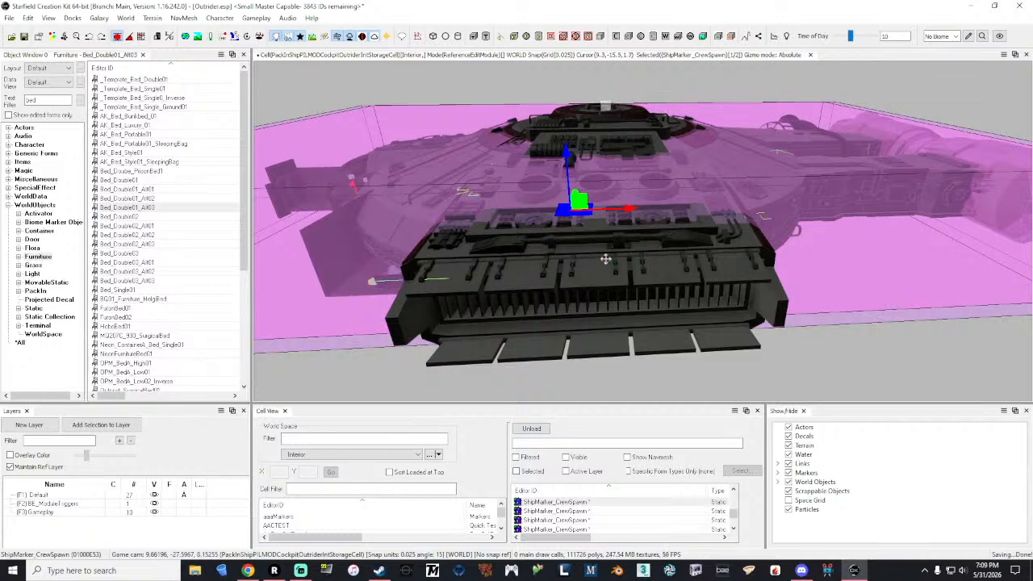
Step: Edit the SMOD_Struct_Outrider_Shell reference and set its X, Y and Z position to 0
click(605, 259)
right_click(605, 258)
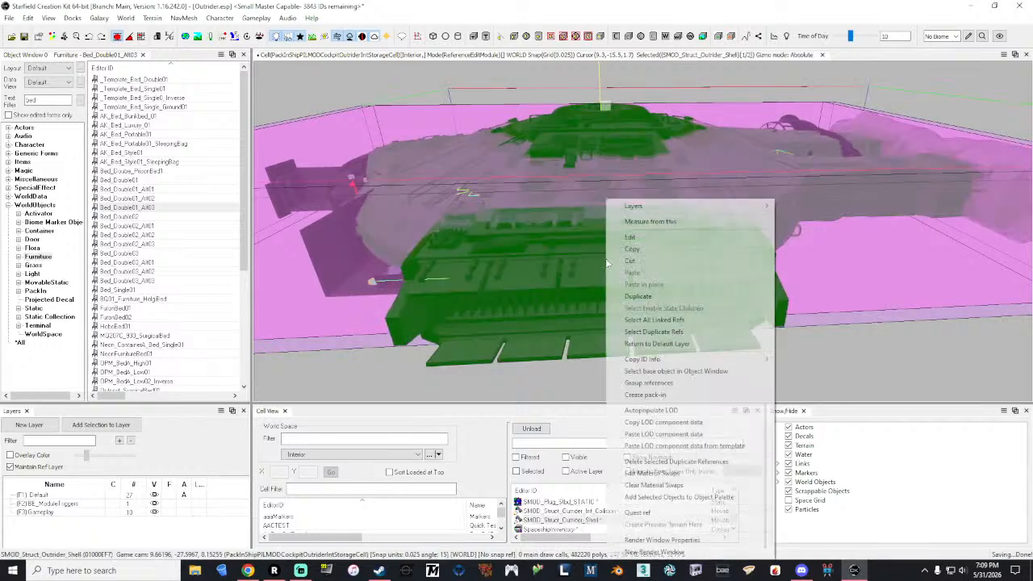
click(649, 237)
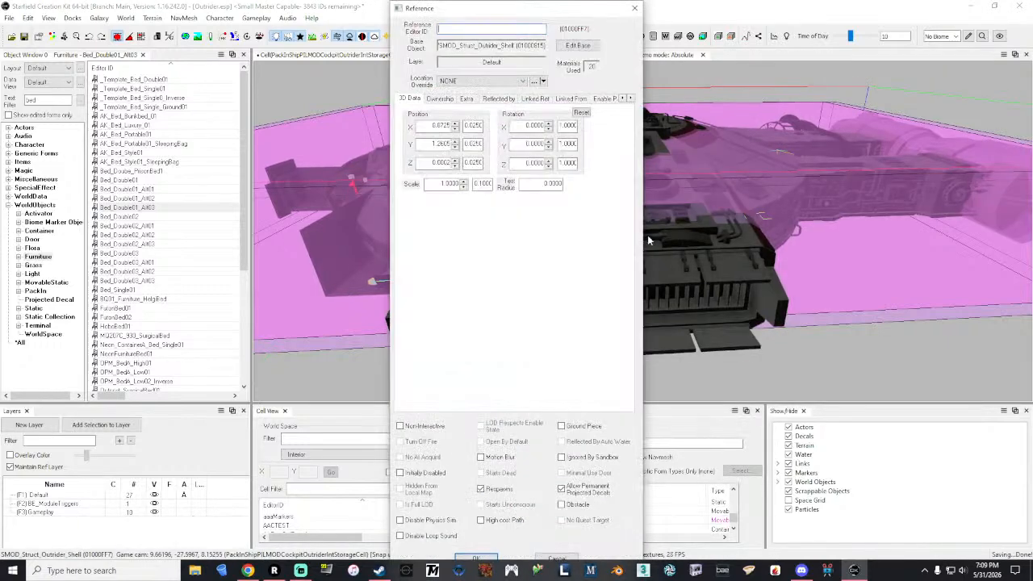
text(0)
drag(428, 144, 462, 163)
text(00)
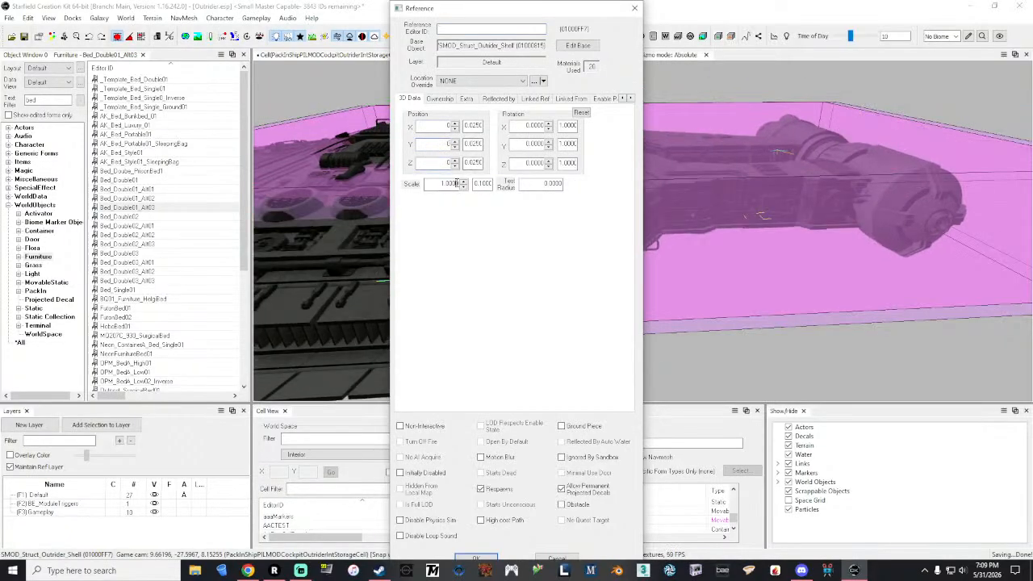
click(476, 560)
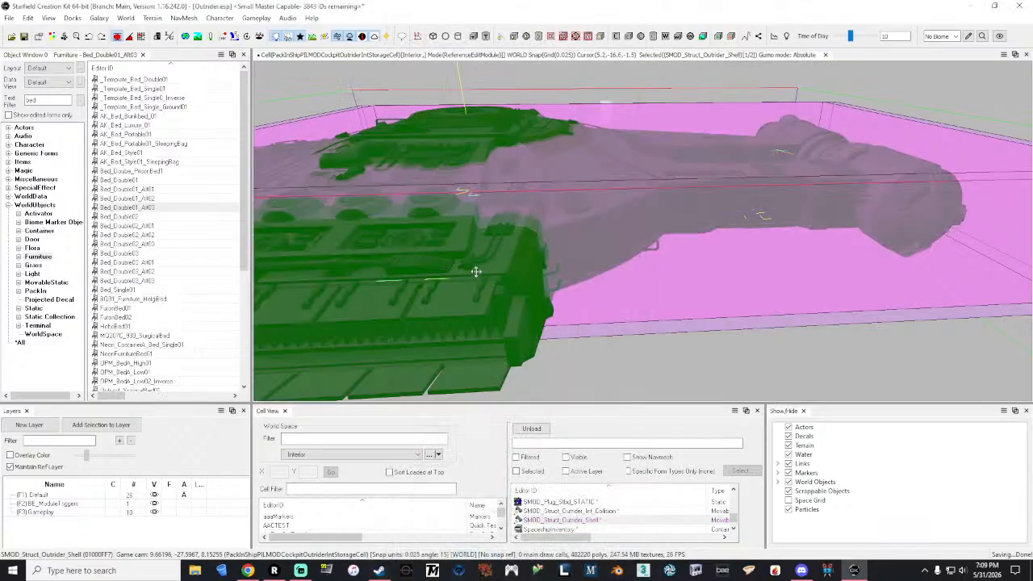
Step: Select the ShipMarker_CombatTargetChainHead marker in the side passage and examine how the grated corridor's floor and walls meet the ship hull
key(a)
mouse_move(467, 267)
right_down()
mouse_move(497, 271)
mouse_move(488, 257)
mouse_move(468, 272)
right_up()
key(w)
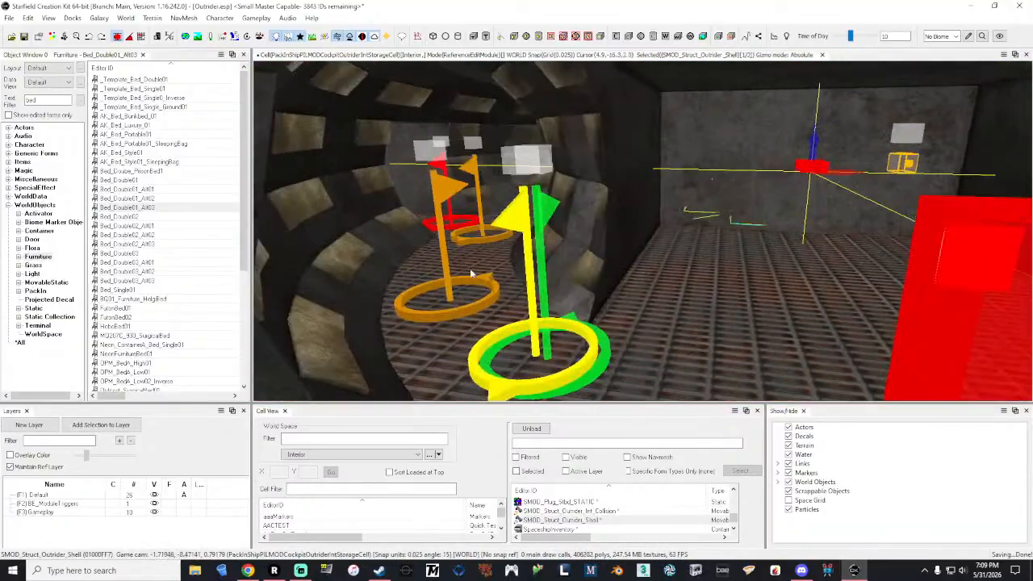
click(533, 324)
key(w)
right_drag(532, 324, 428, 363)
key(s)
key(d)
key(w)
key(w)
key(w)
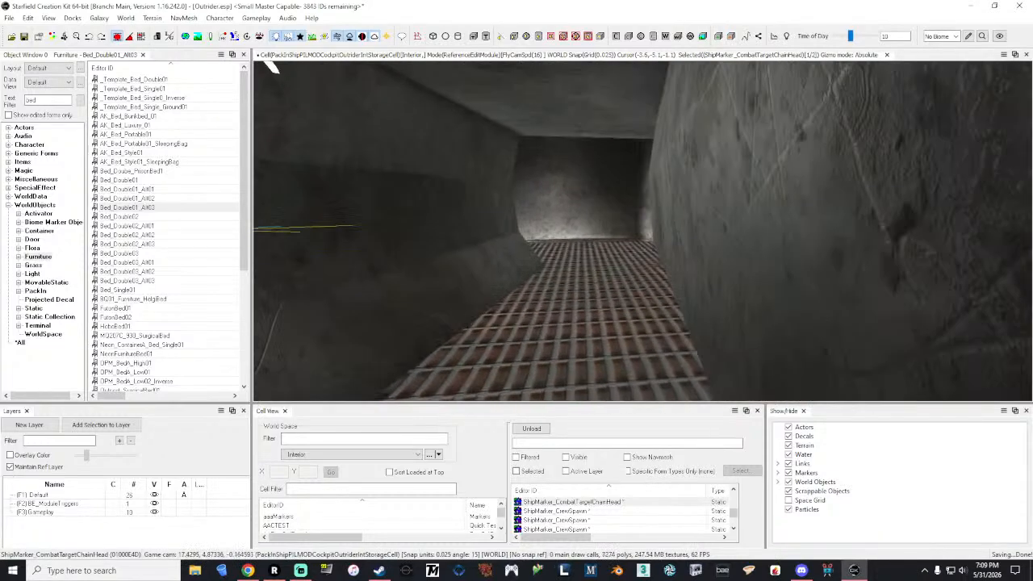
key(w)
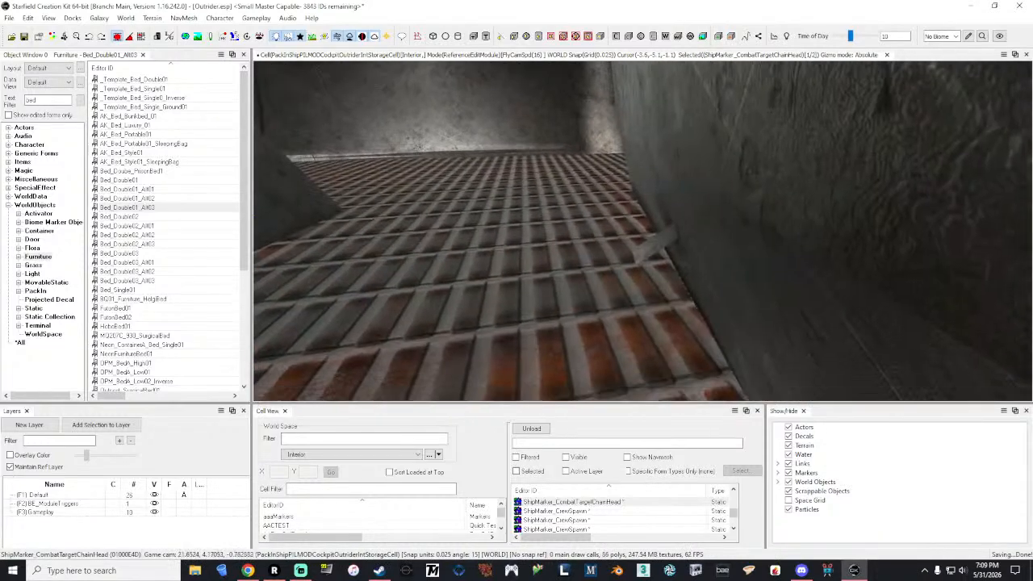
key(w)
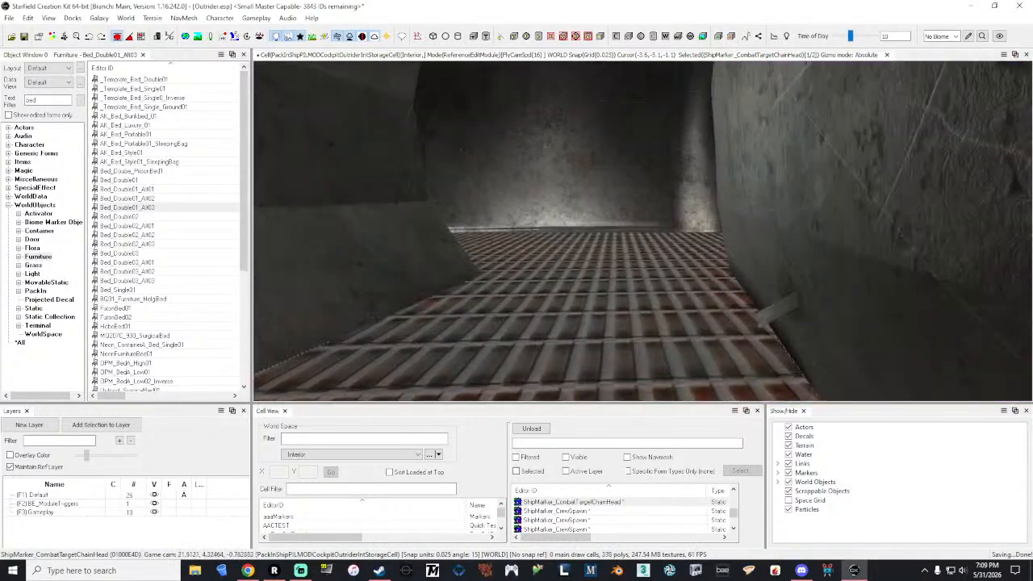
key(s)
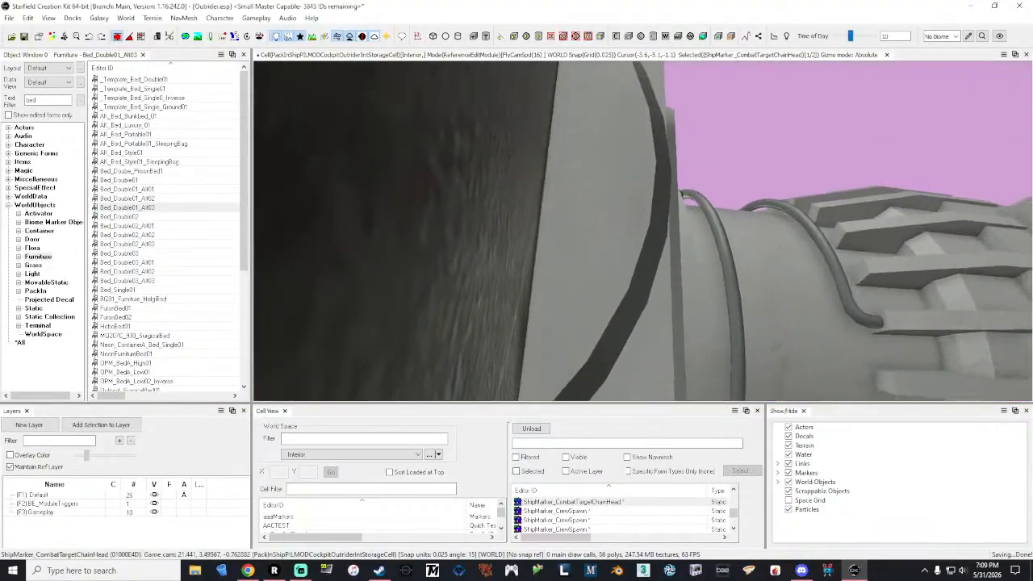
key(w)
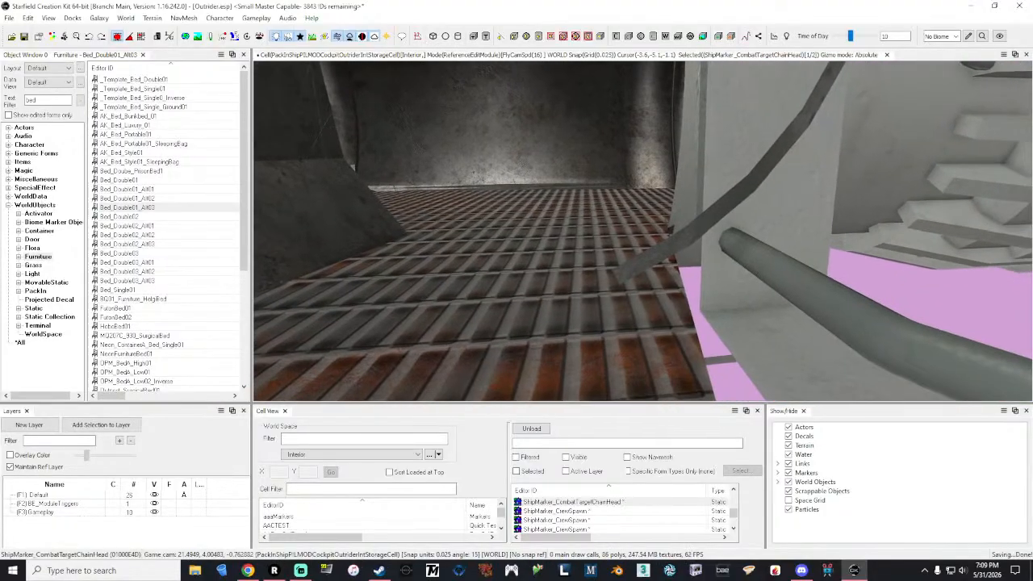
key(w)
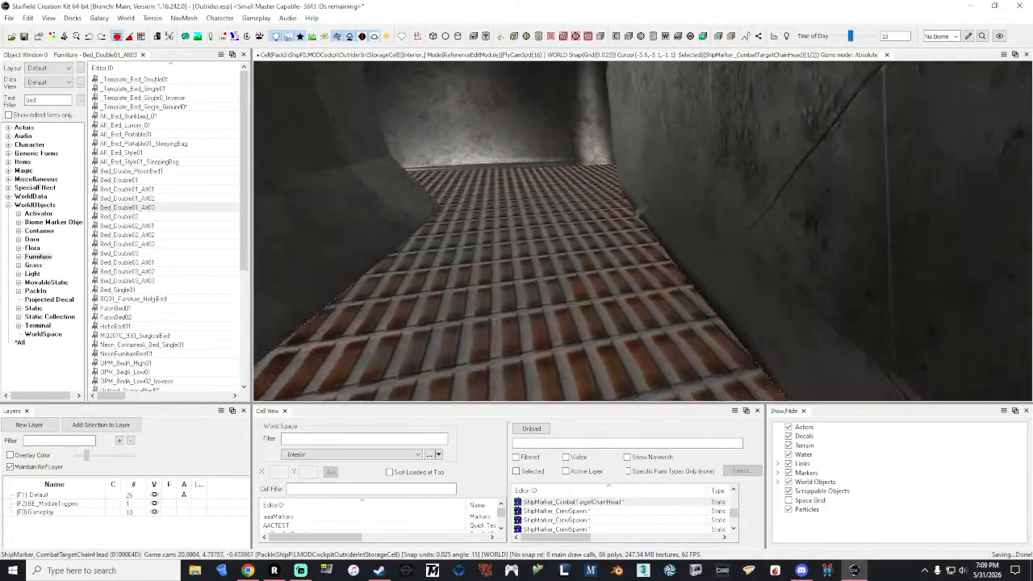
key(w)
Step: Inspect the invisible-door end with the crew figures, the shell's exterior around the top turret ring, and the room with the double bed
key(w)
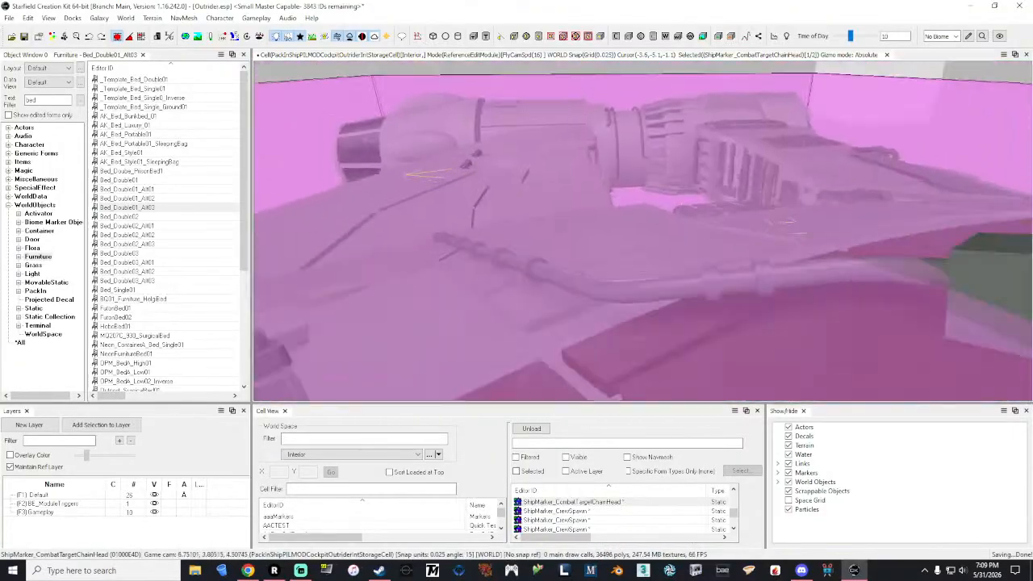
key(w)
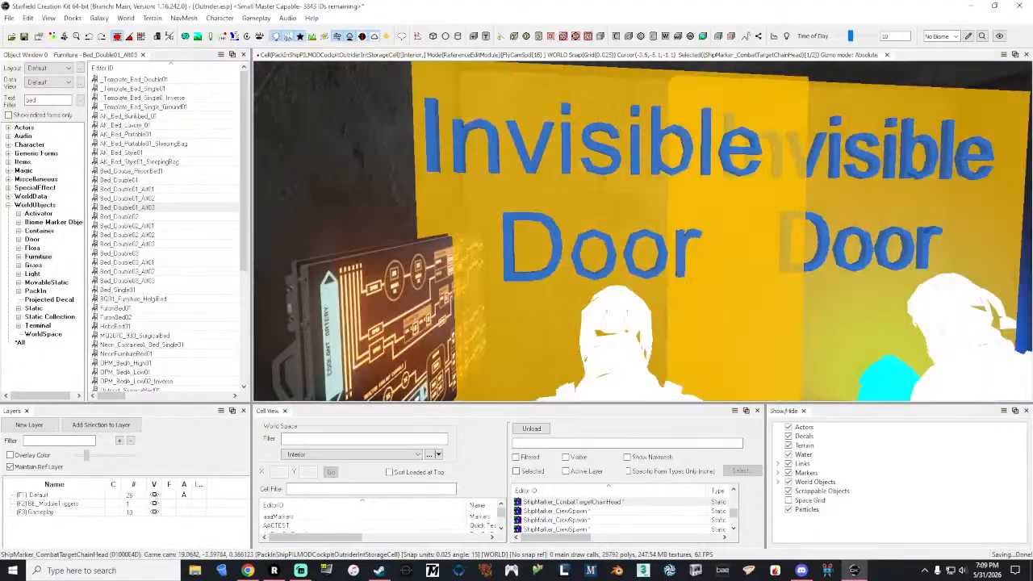
key(s)
key(s)
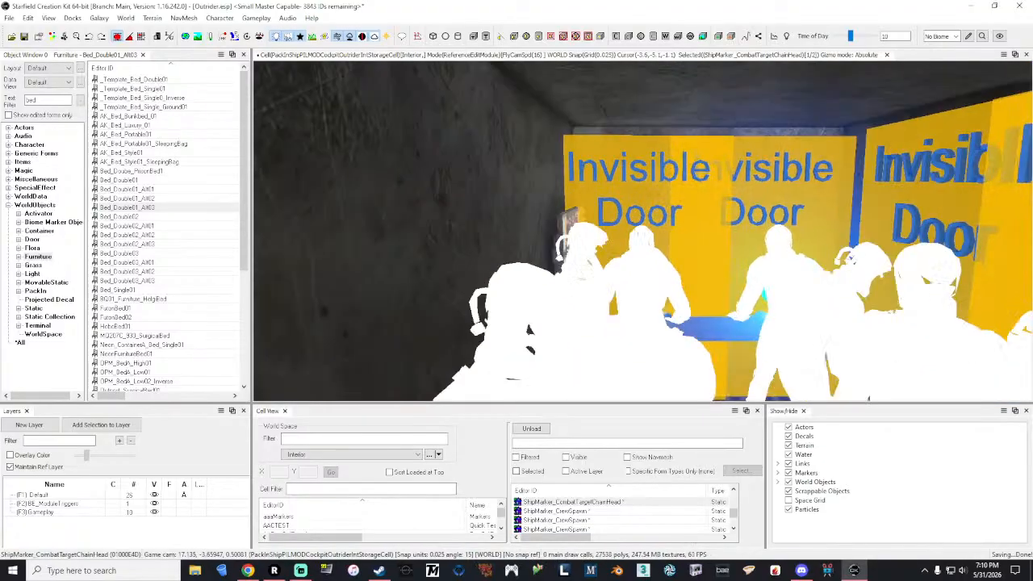
key(s)
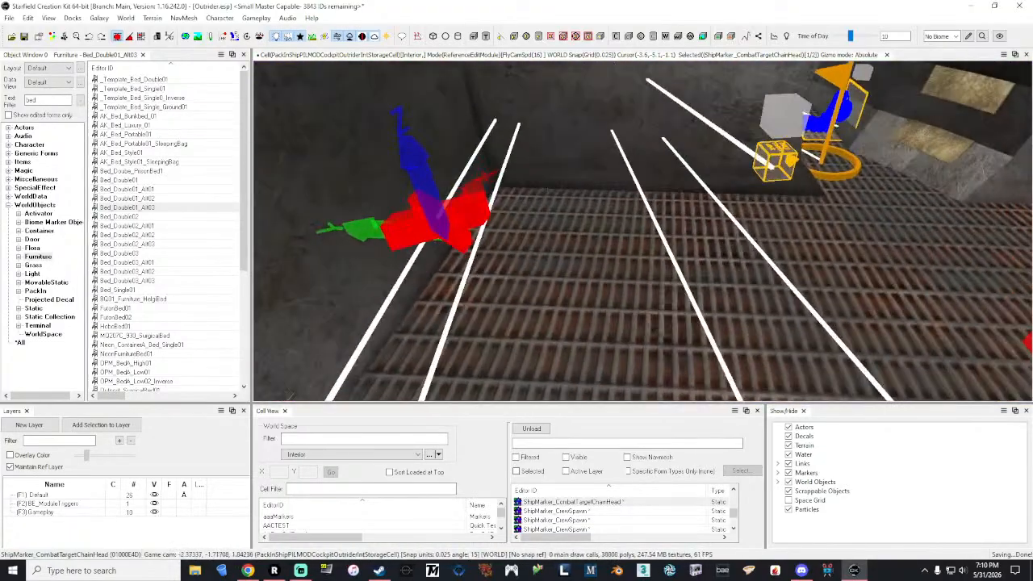
key(s)
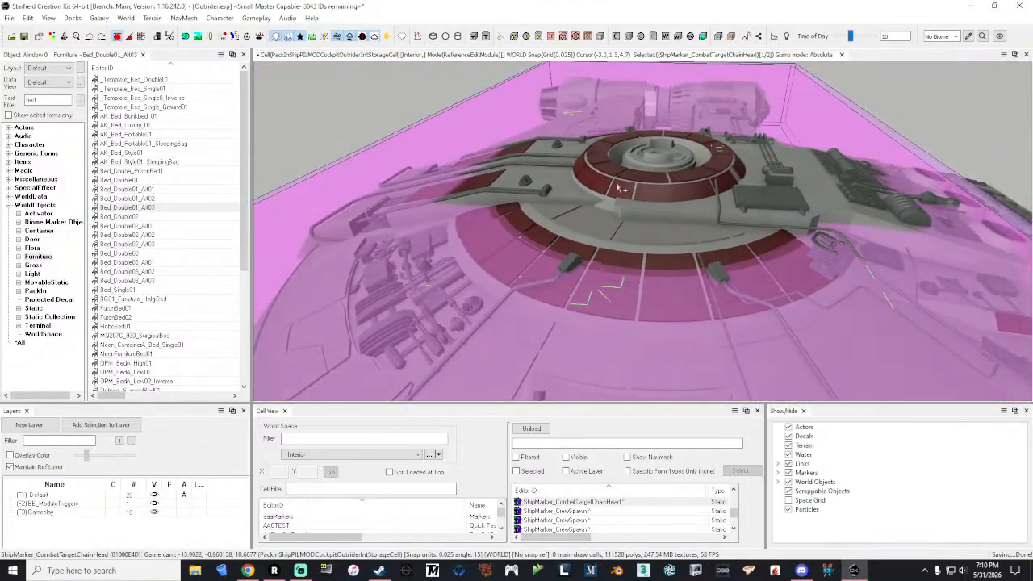
click(616, 184)
middle_drag(616, 183, 533, 182)
key(w)
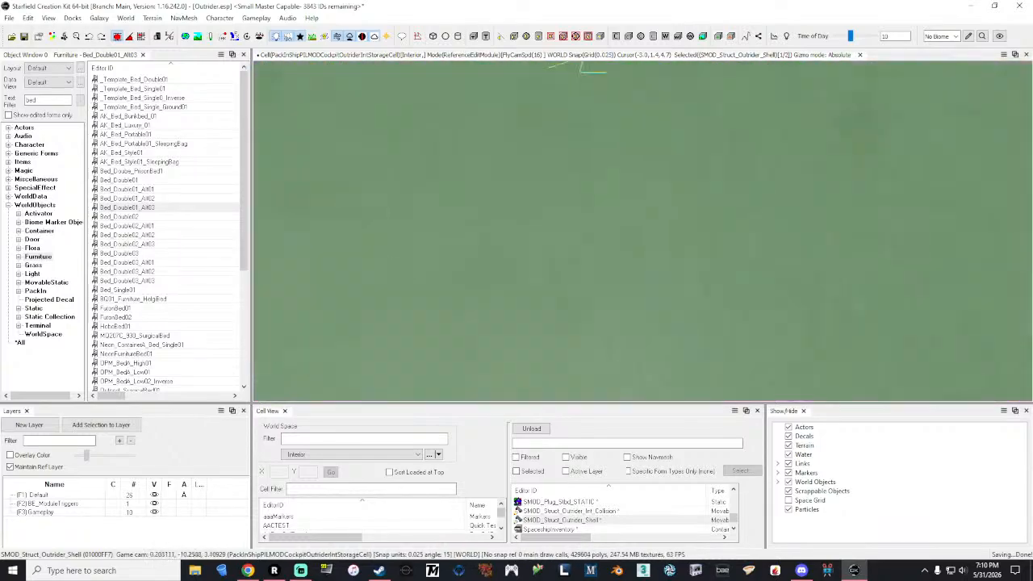
key(a)
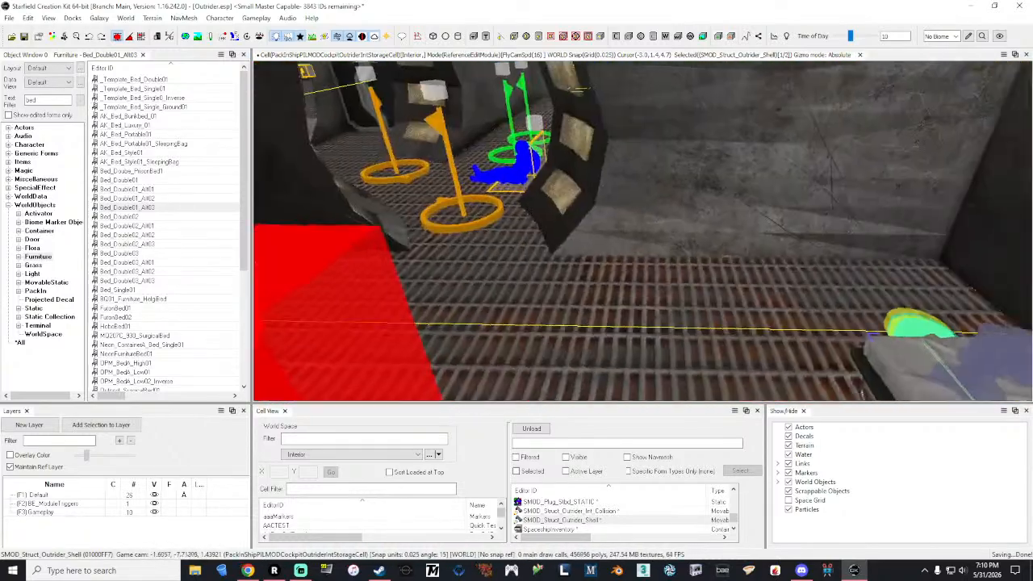
key(d)
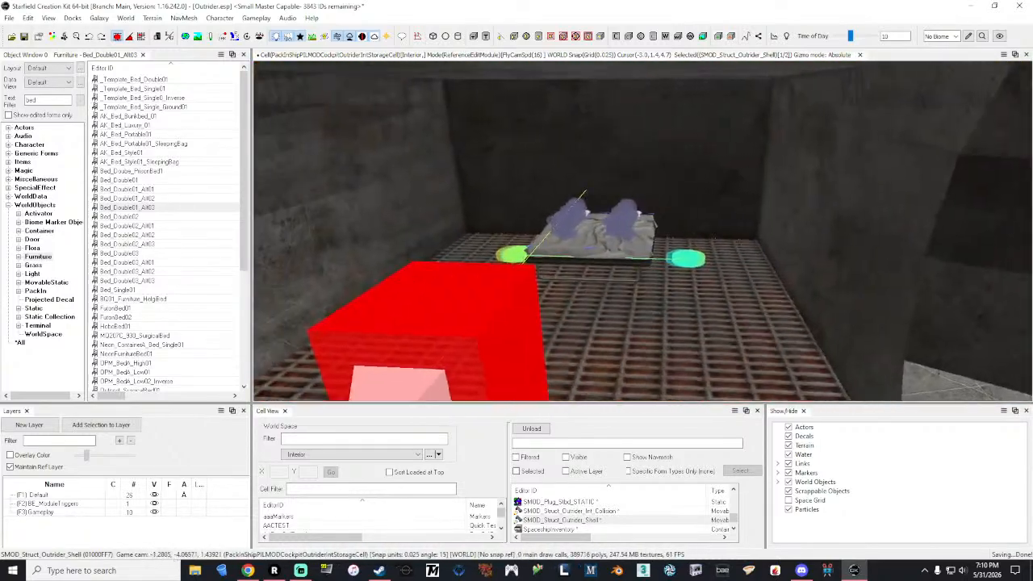
key(w)
key(s)
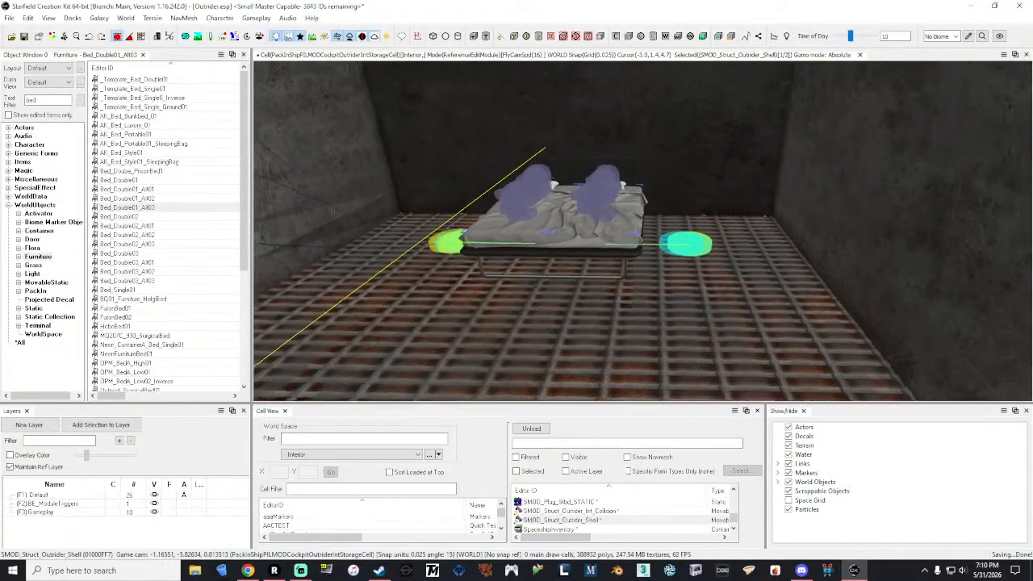
Step: Filter the object list for "dresser" across all object types
double_click(46, 99)
text(dre)
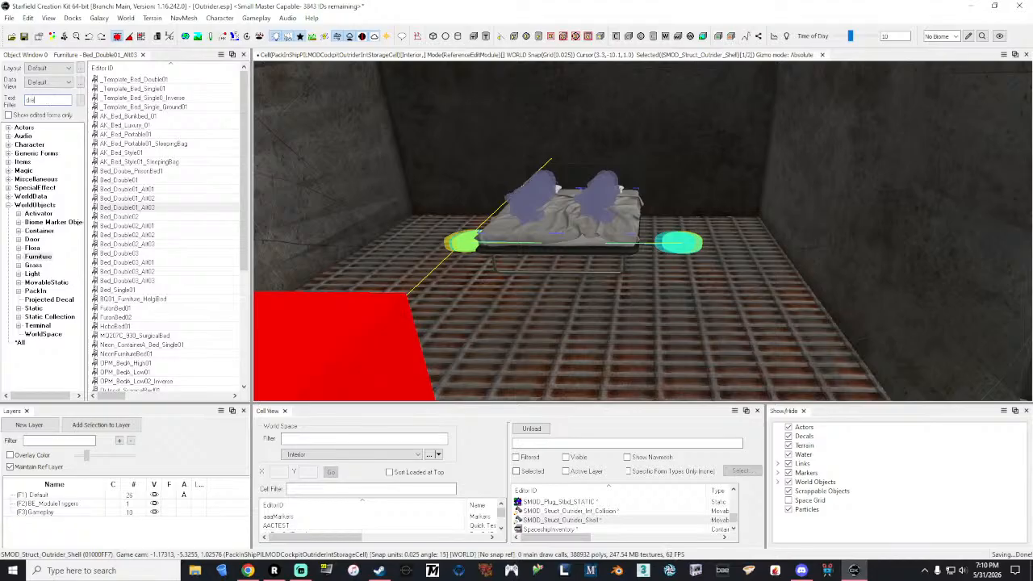
text(sser)
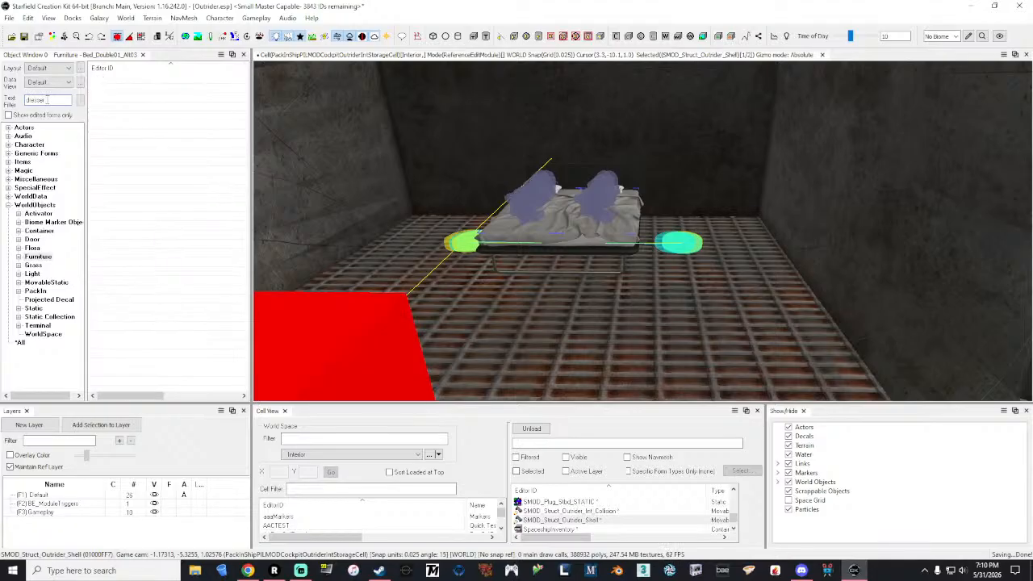
double_click(48, 99)
click(20, 342)
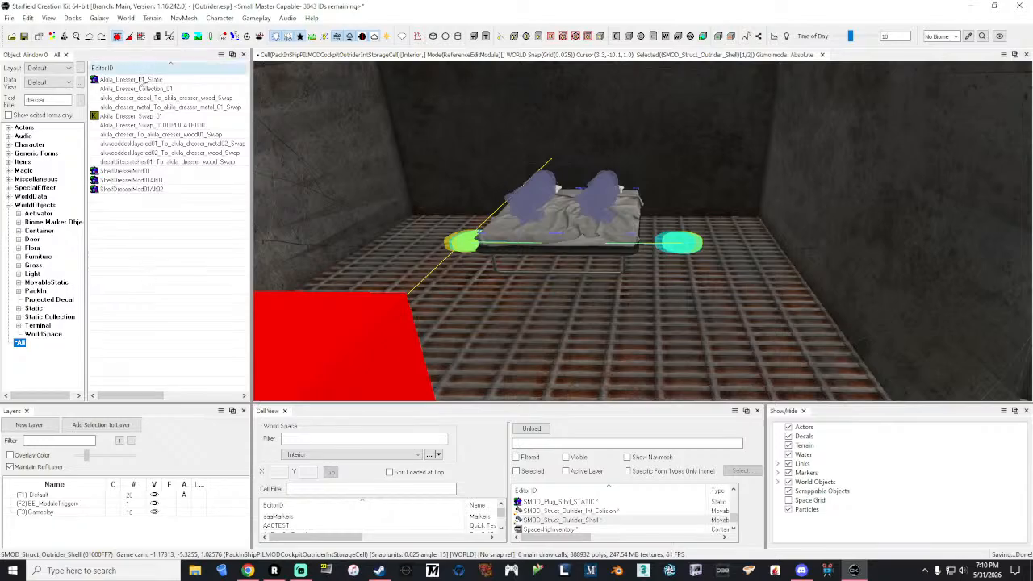
Step: Preview the Akila_Dresser_01_Static model and place one on the floor beside the double bed
click(142, 81)
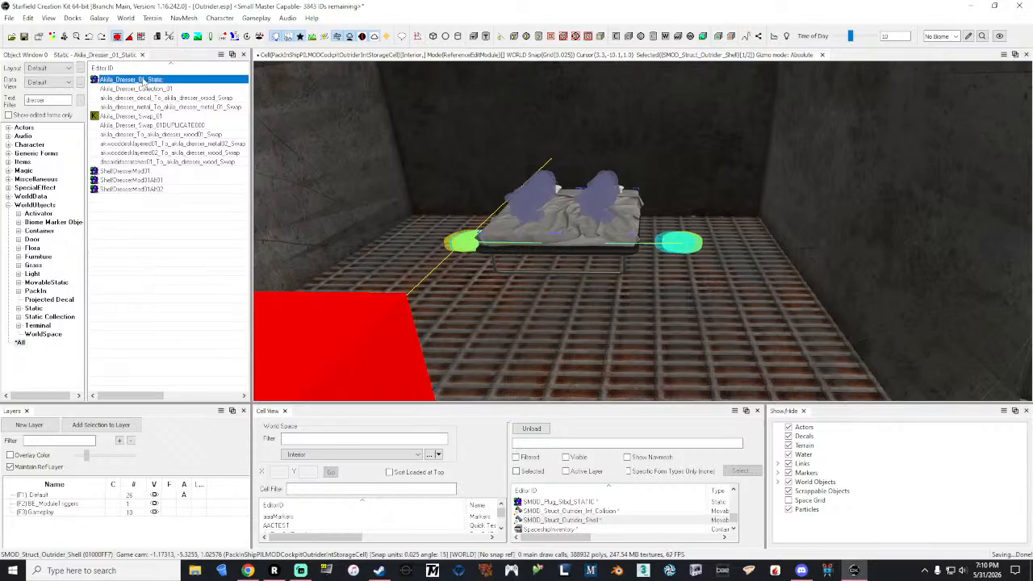
double_click(142, 81)
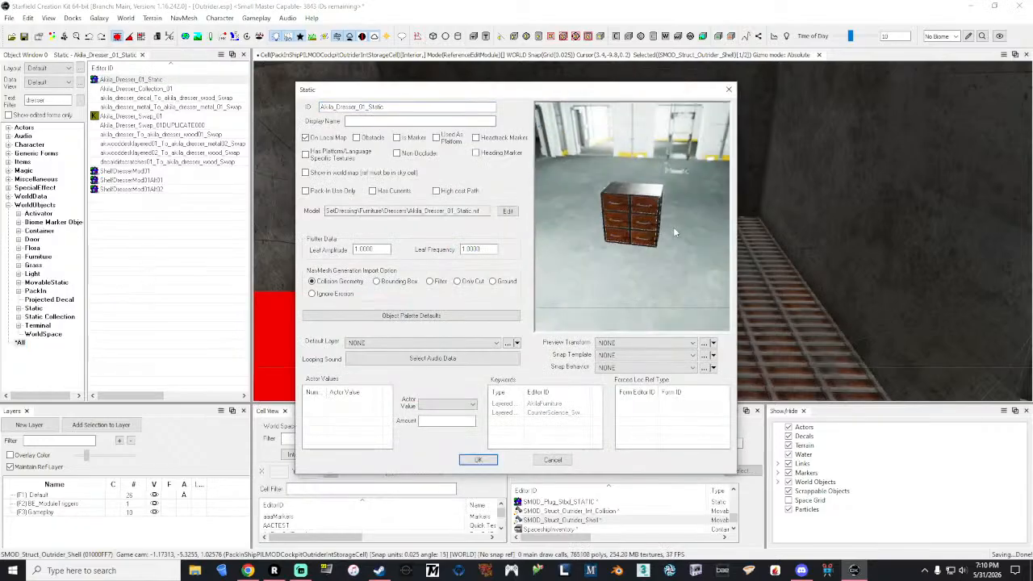
click(729, 89)
drag(136, 87, 733, 293)
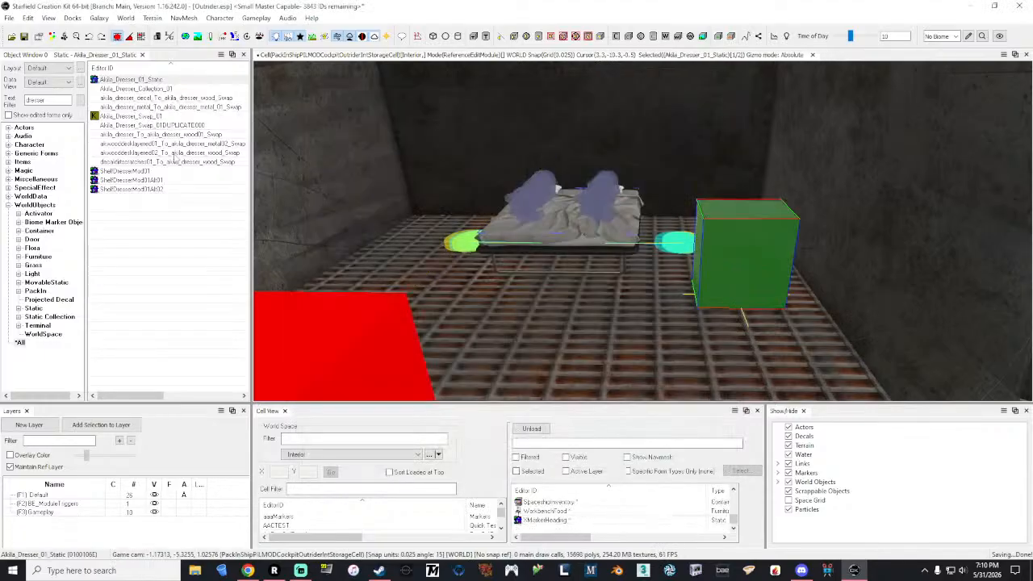
Step: Preview the ShelfDresserMod01 model and leave its definition unchanged
click(137, 172)
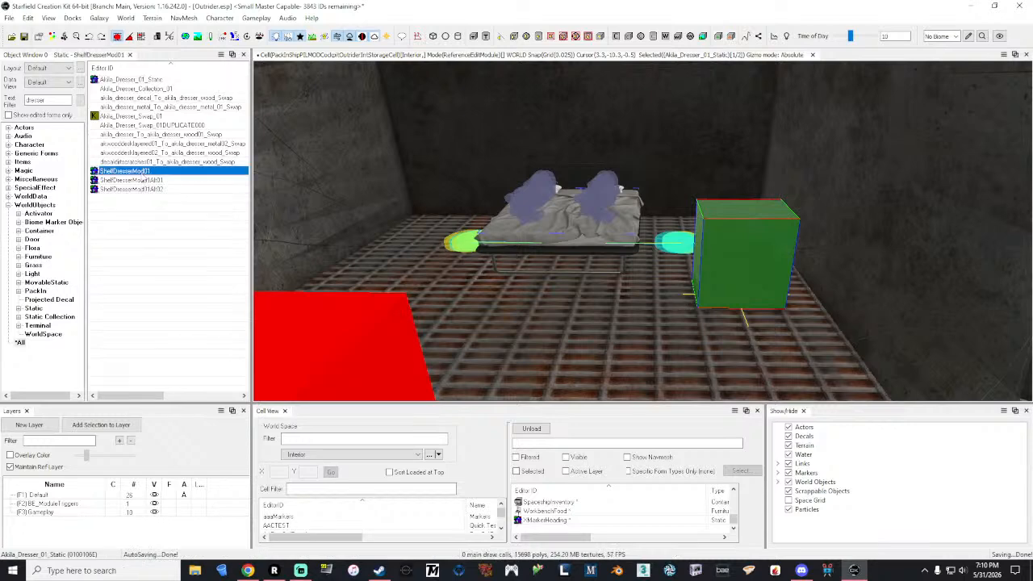
double_click(137, 171)
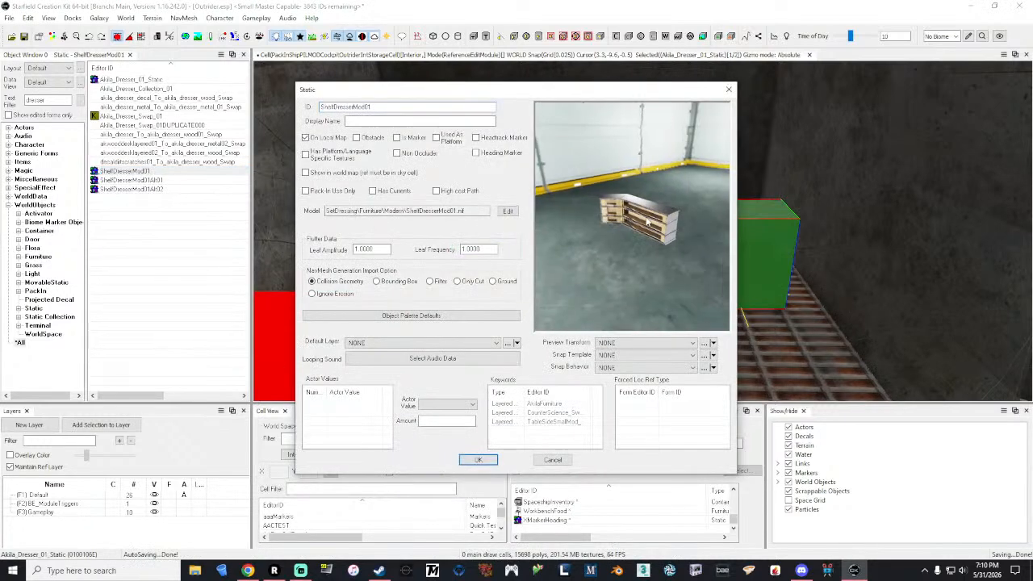
click(729, 89)
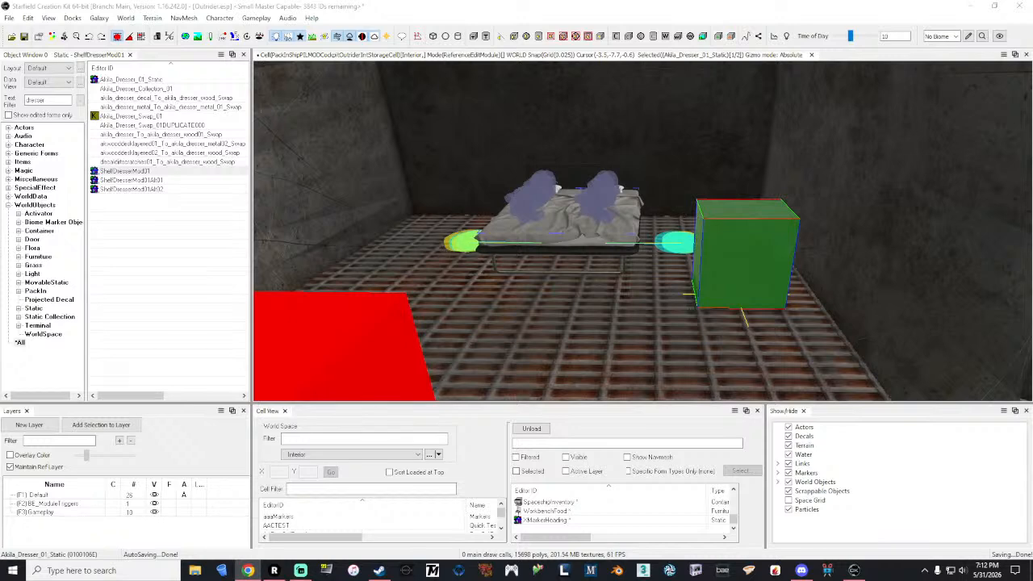
Step: Search the object list for "console" and browse the matching Static objects
double_click(56, 100)
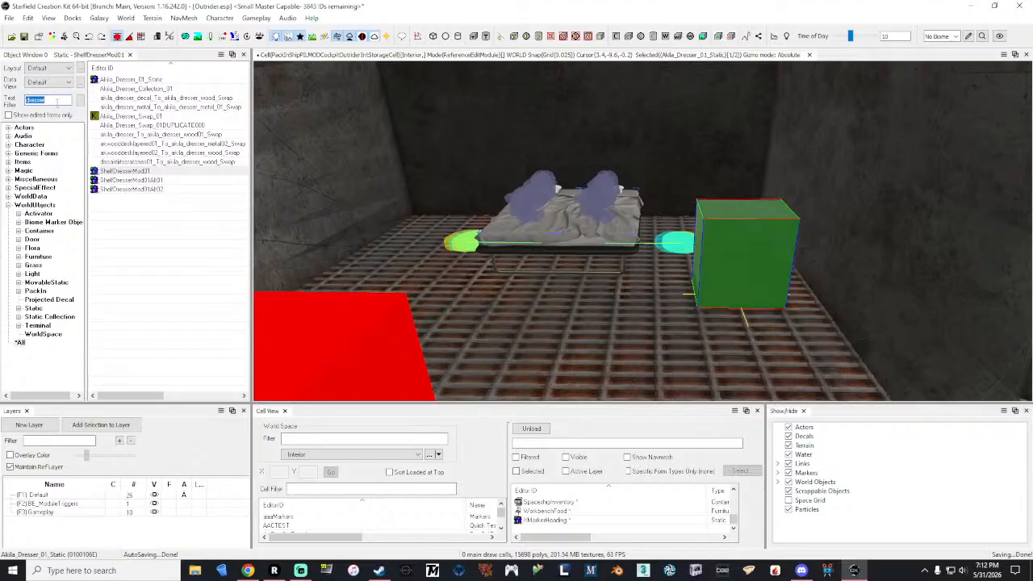
text(nai)
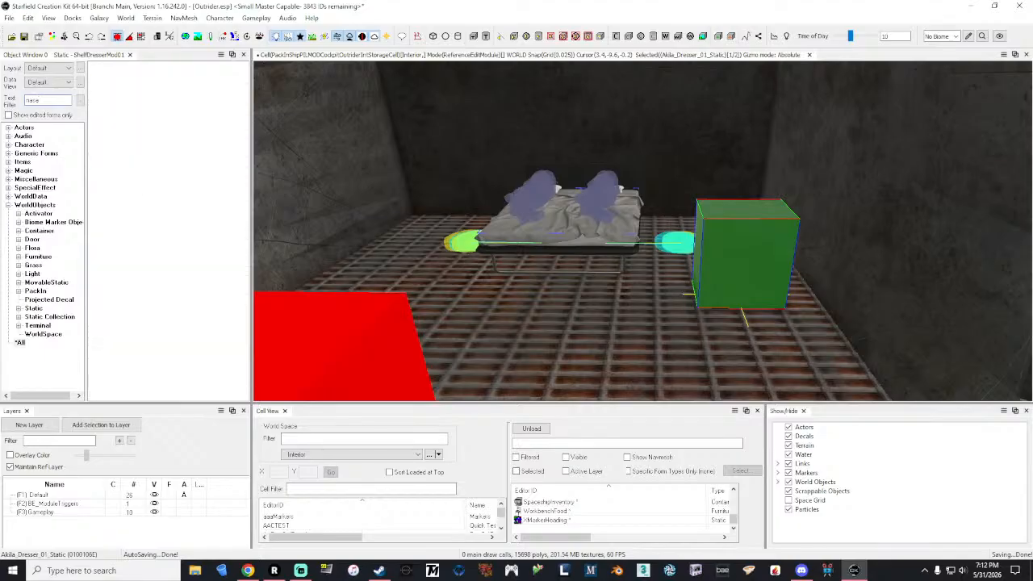
key(BackSpace)
key(BackSpace)
key(BackSpace)
key(BackSpace)
text(consol)
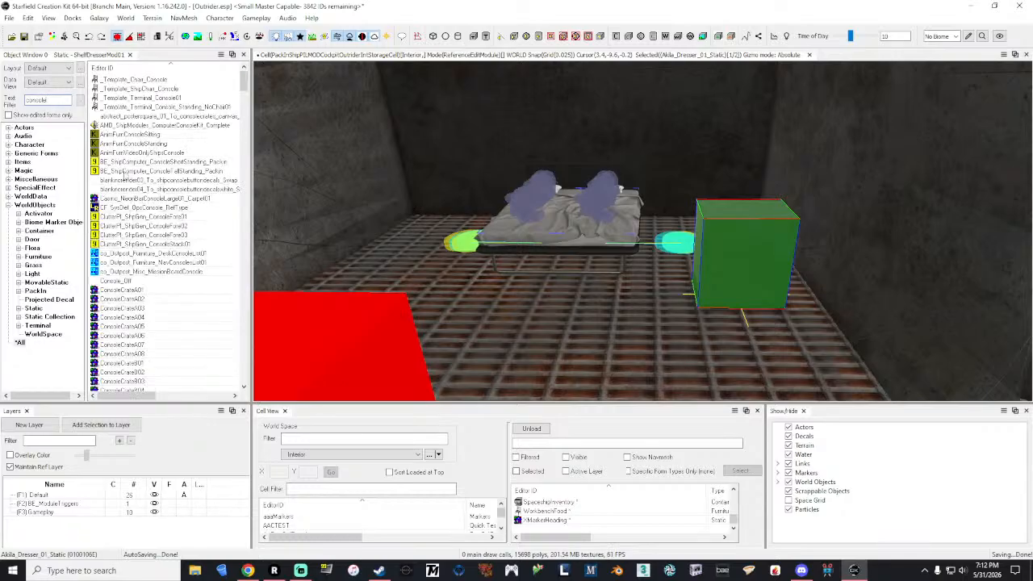
click(34, 307)
scroll(205, 164, down, 9)
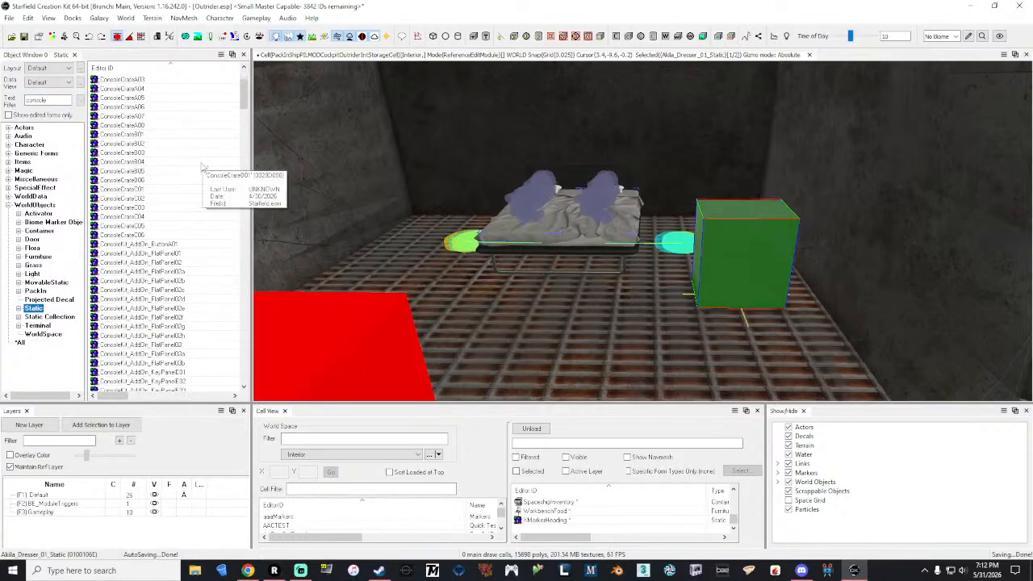
drag(244, 113, 255, 244)
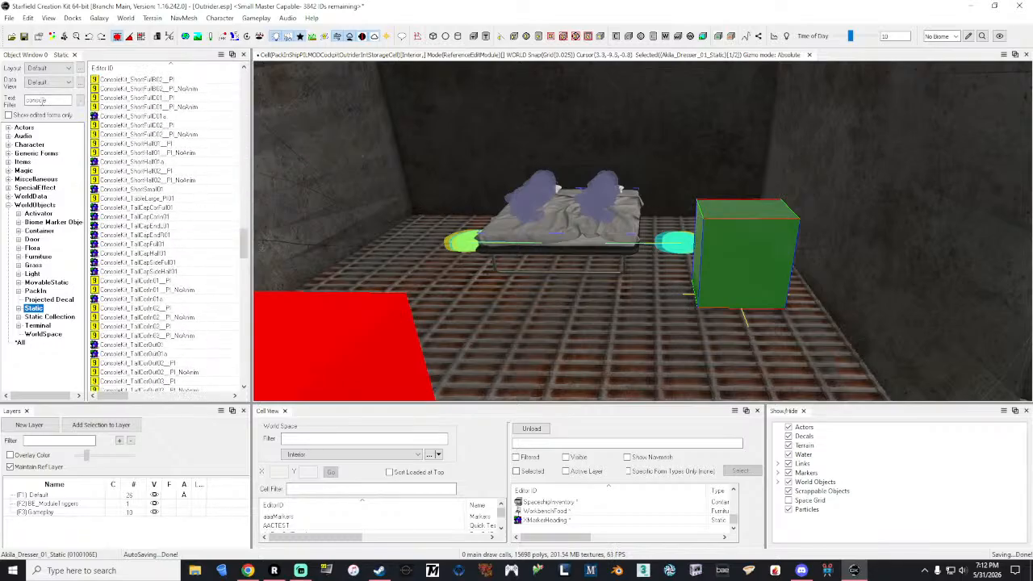
Step: Try to narrow the Static objects with the filter "console*nas"
click(53, 100)
text(*nas)
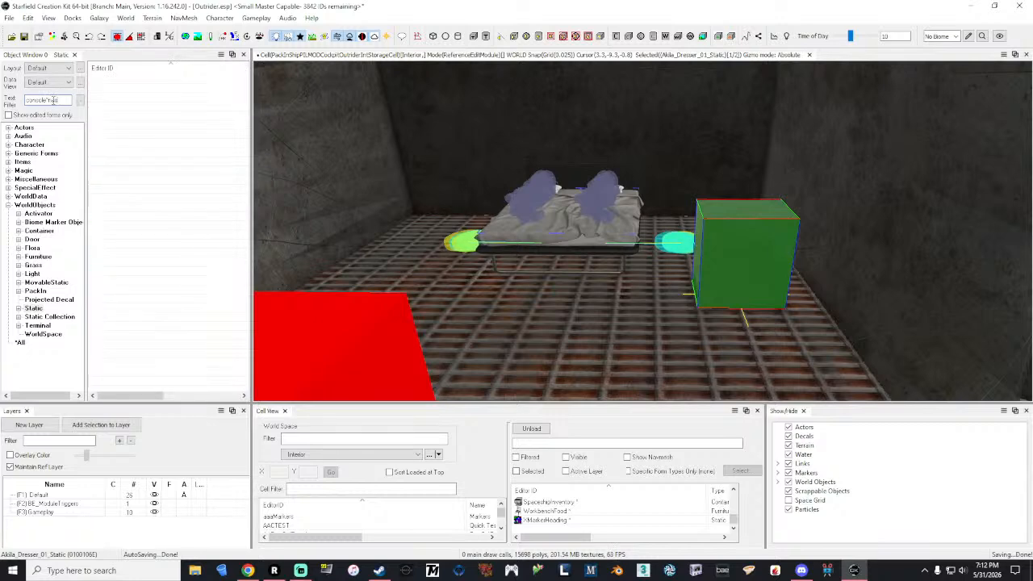
Step: Filter the Static objects by "nasa" and look through the matches for a suitable console prop
key(BackSpace)
key(BackSpace)
key(BackSpace)
key(BackSpace)
key(BackSpace)
key(BackSpace)
key(BackSpace)
key(BackSpace)
key(BackSpace)
key(BackSpace)
key(BackSpace)
text(nase)
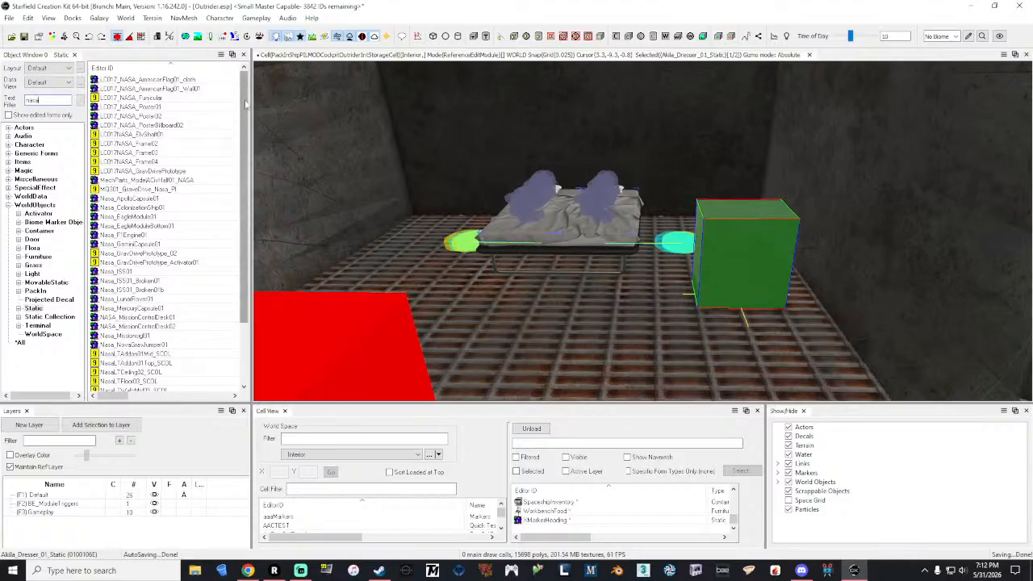
drag(247, 103, 251, 187)
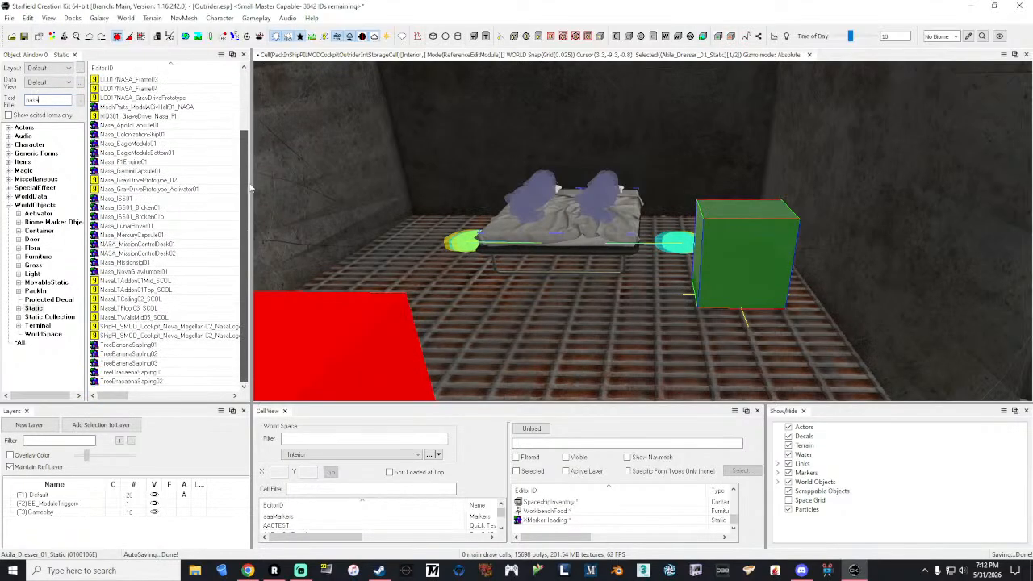
drag(250, 187, 244, 82)
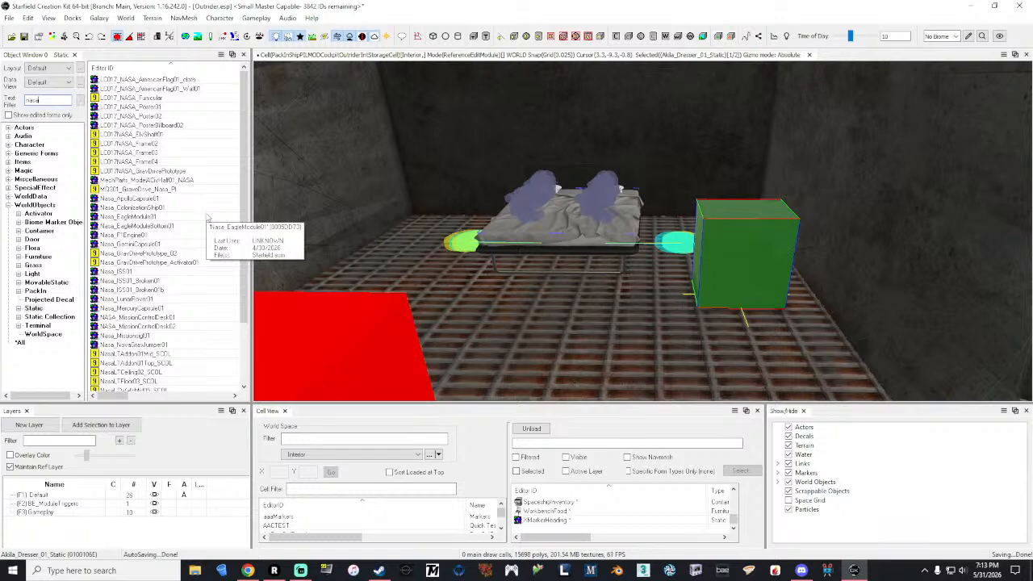
scroll(202, 288, down, 2)
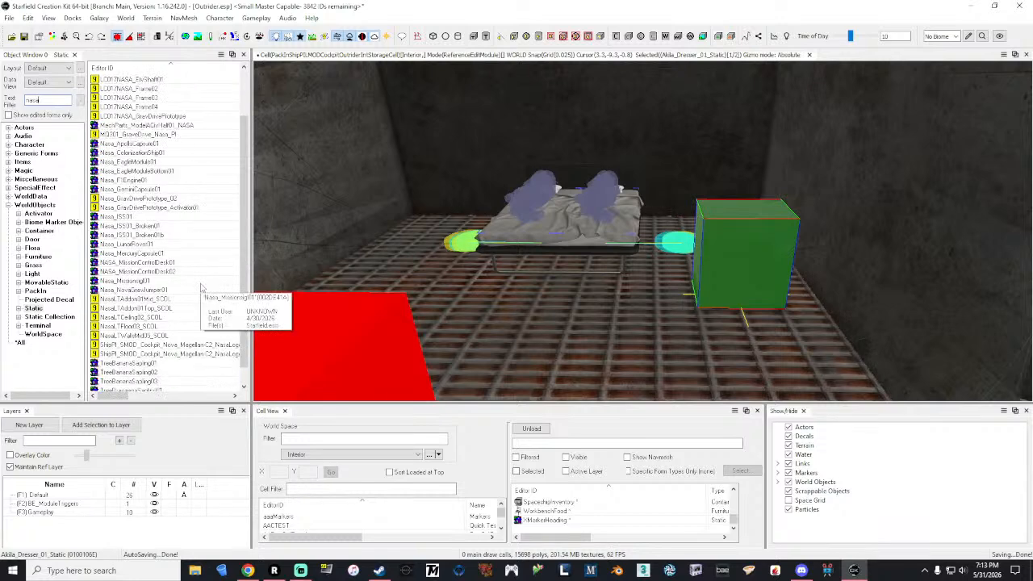
scroll(202, 287, down, 1)
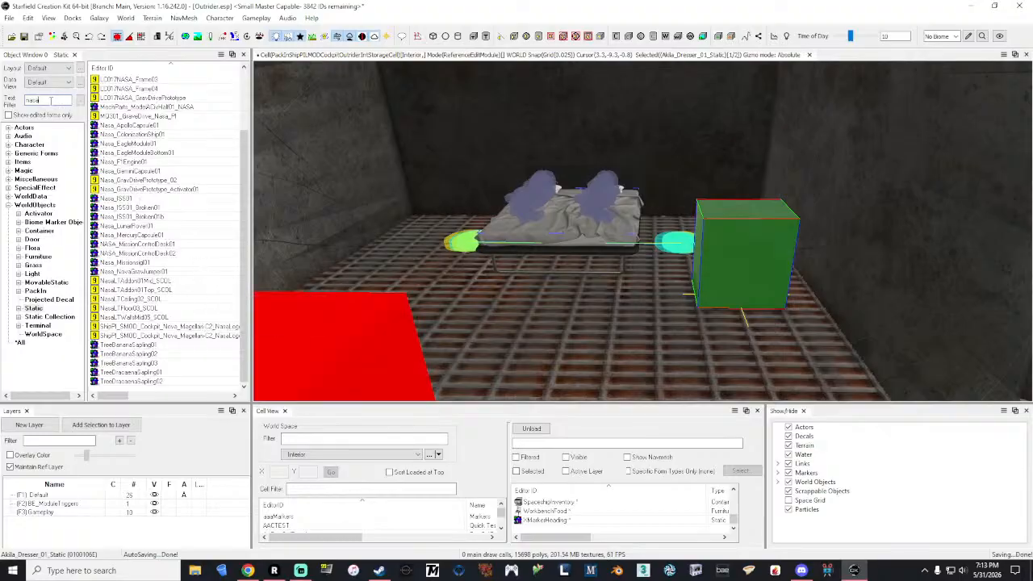
Step: Filter the Static objects by "terminal" and look through the matching entries down to TerminalStatic
double_click(50, 100)
text(terminal)
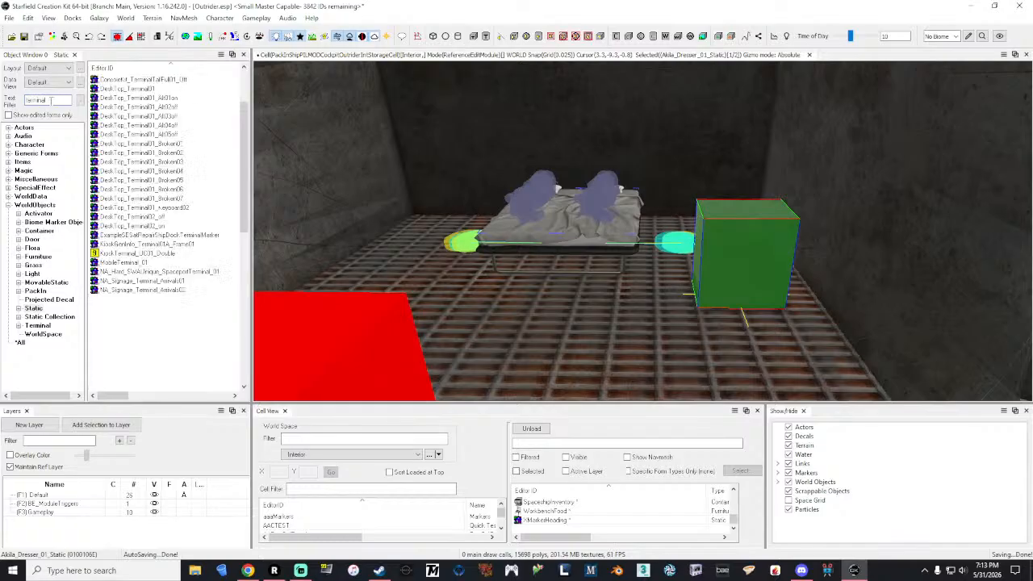
scroll(212, 126, down, 4)
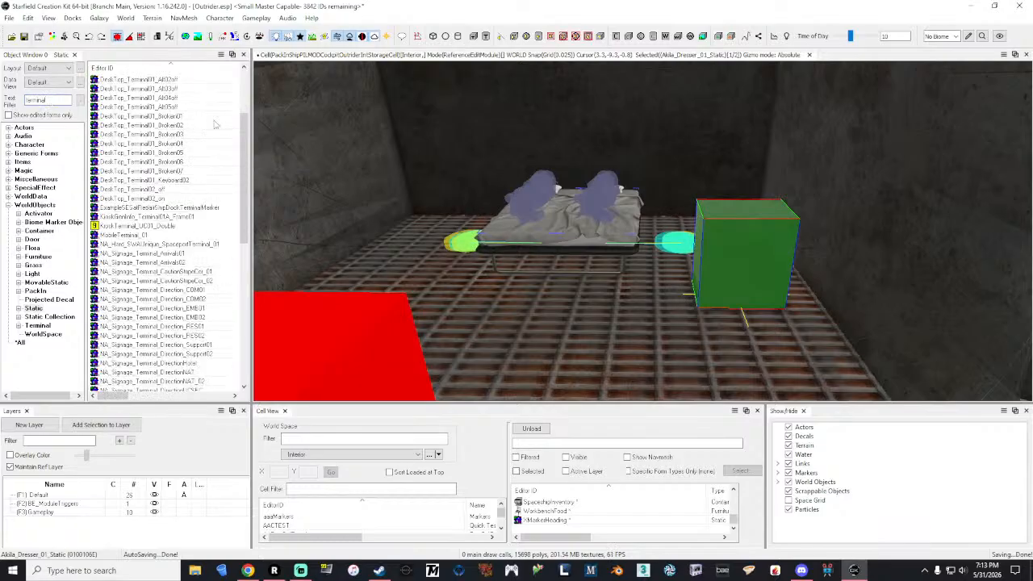
scroll(214, 124, down, 2)
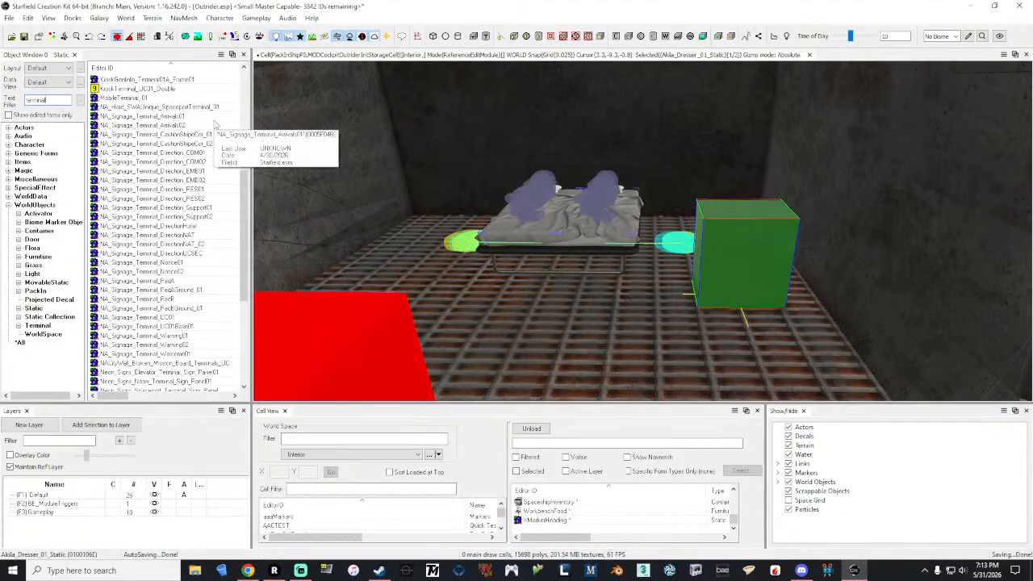
scroll(215, 123, down, 3)
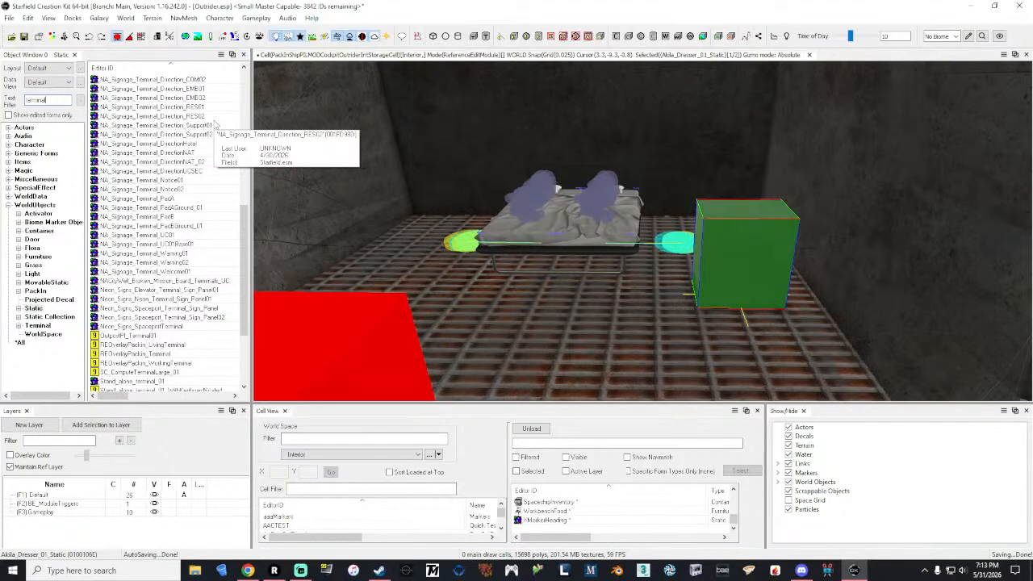
scroll(214, 123, down, 1)
scroll(215, 123, down, 1)
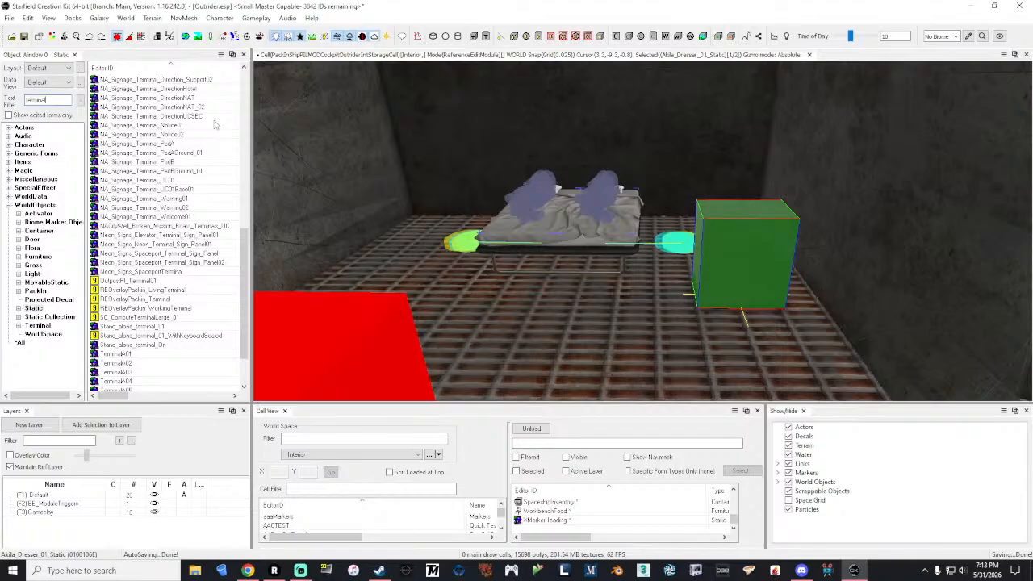
scroll(202, 223, down, 1)
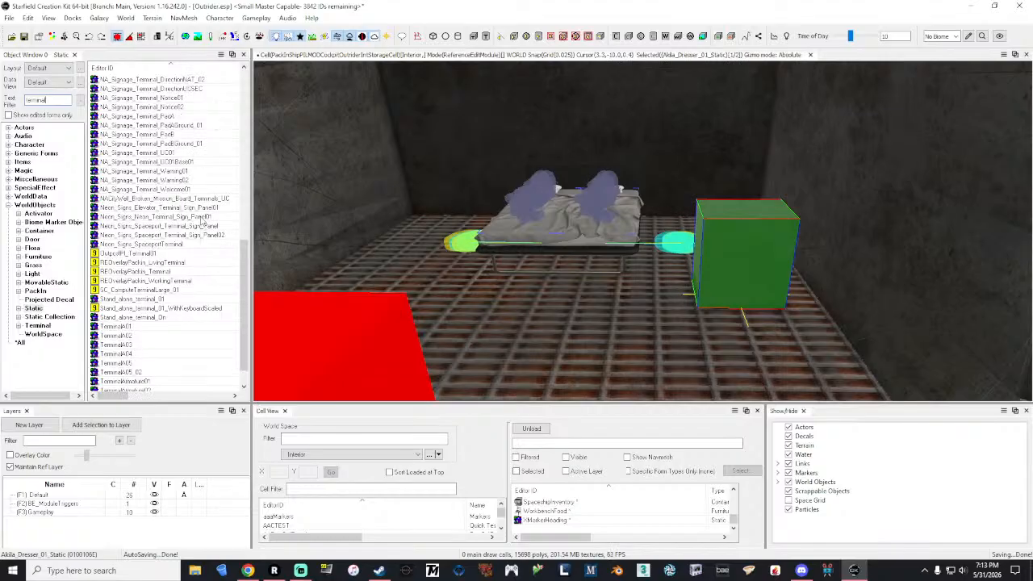
scroll(203, 222, down, 1)
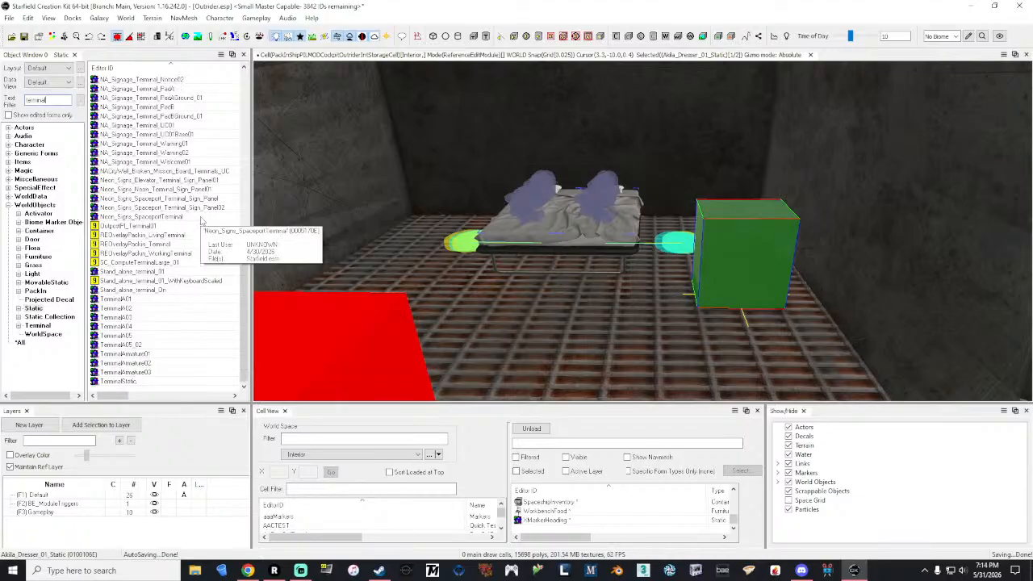
scroll(201, 223, up, 1)
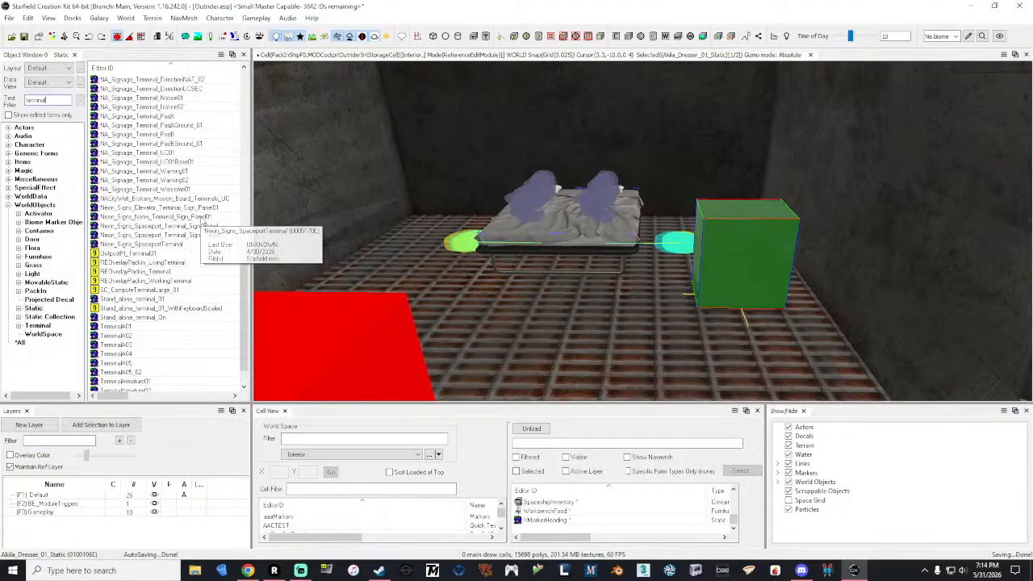
Step: Preview the Neon_Signs_Elevator_Terminal_Sign_Panel01 model without changing its definition, and recheck the earlier terminal matches
click(159, 208)
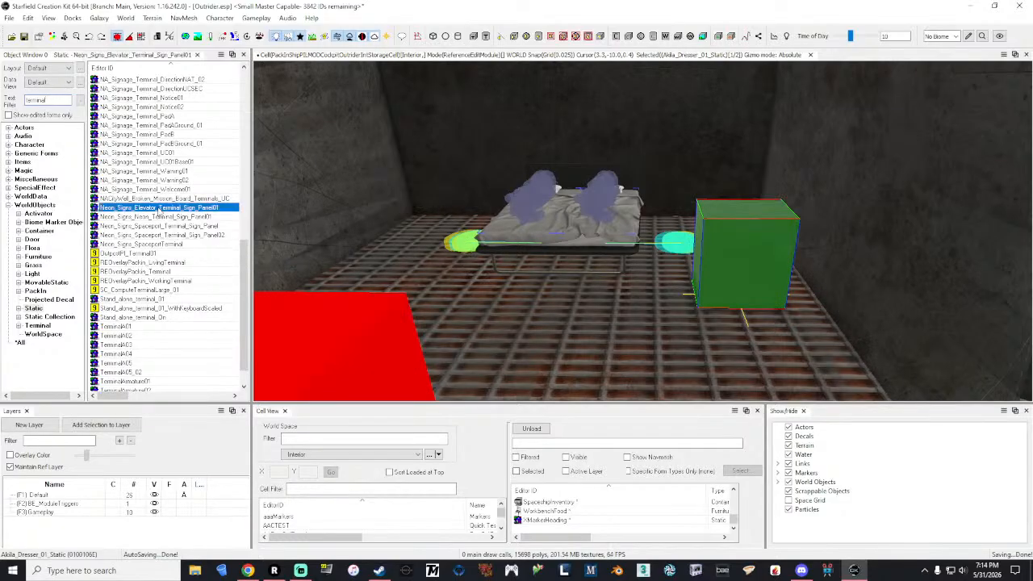
double_click(159, 208)
drag(683, 224, 650, 248)
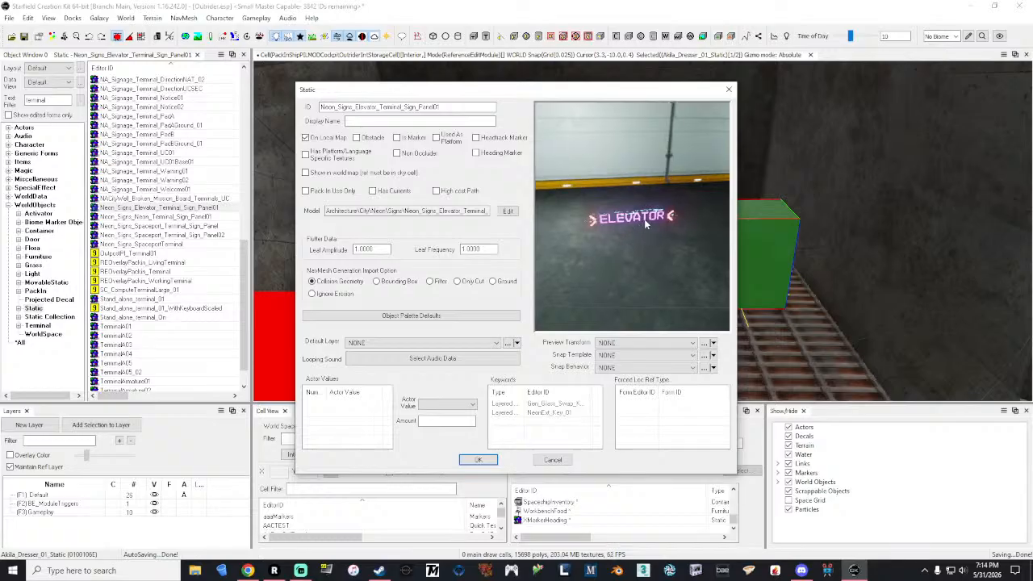
click(729, 89)
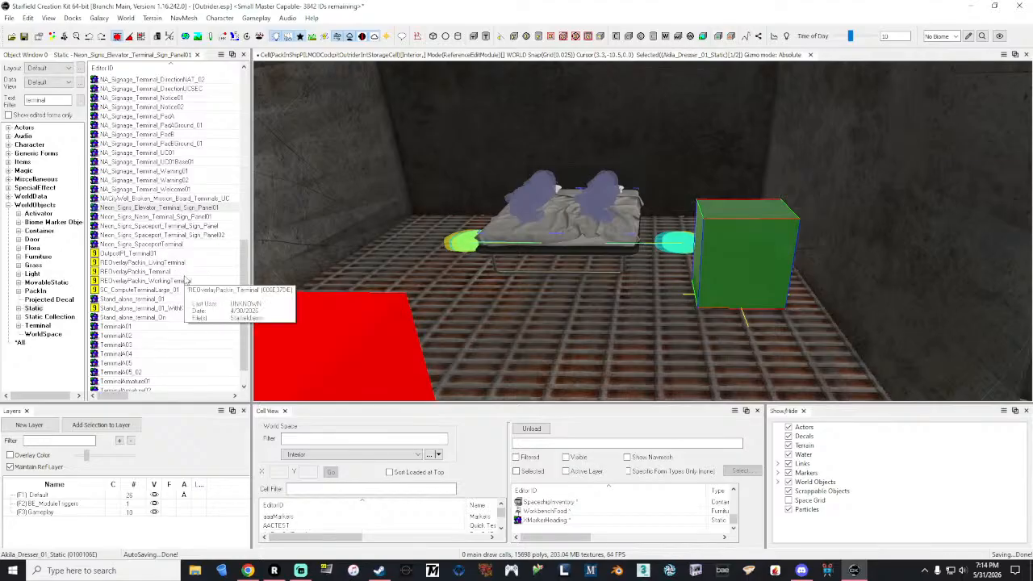
scroll(185, 280, up, 1)
scroll(192, 287, up, 4)
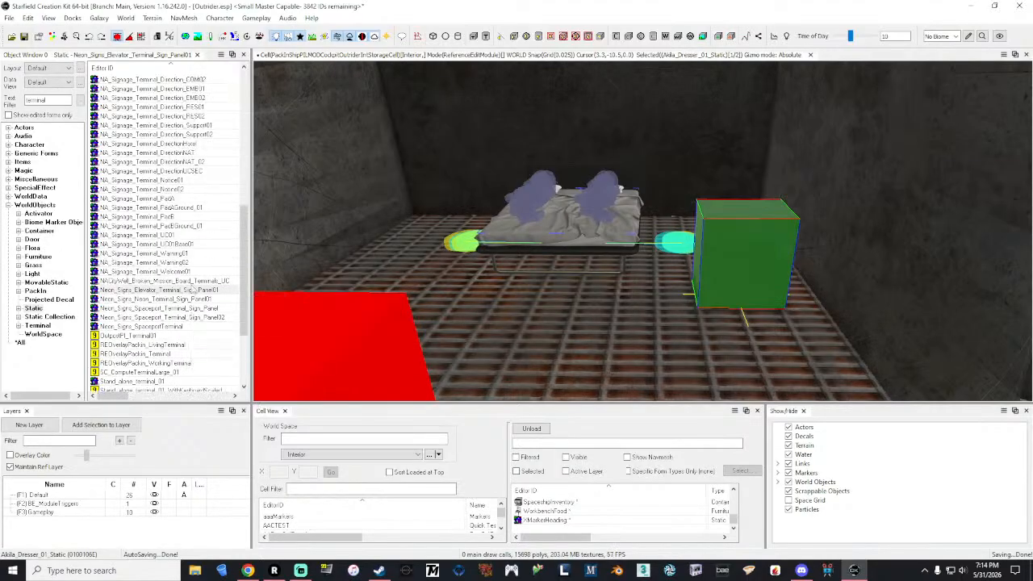
scroll(192, 288, up, 3)
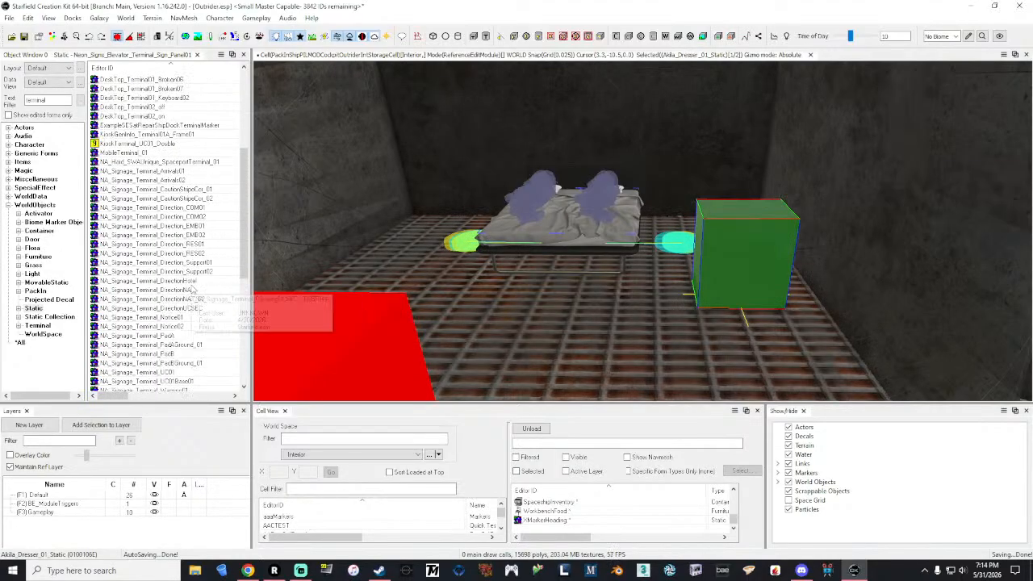
scroll(192, 288, up, 7)
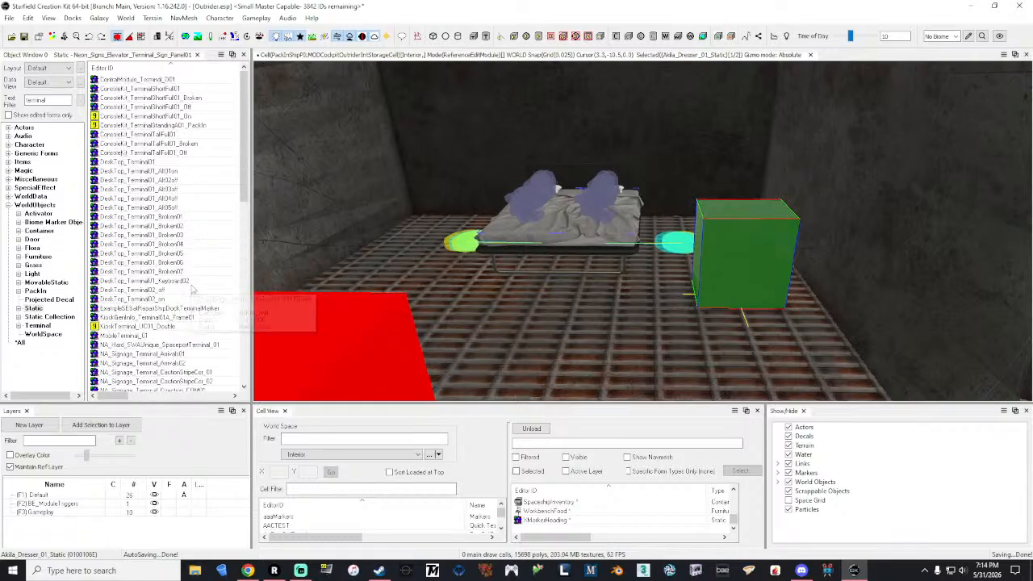
Step: Switch the Static object filter back to "nasa" and review the NASA props again
double_click(57, 101)
text(mast)
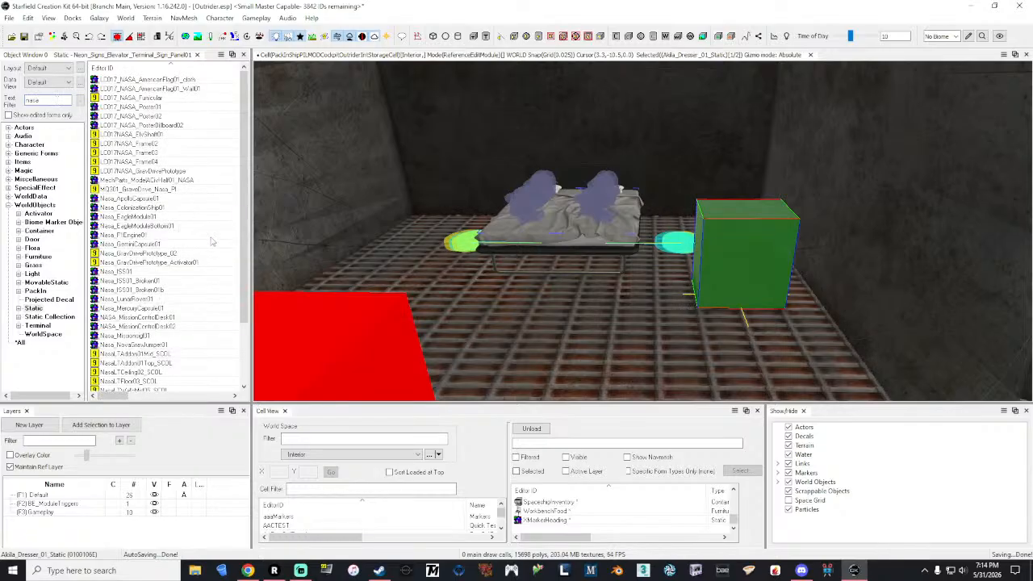
scroll(207, 241, down, 2)
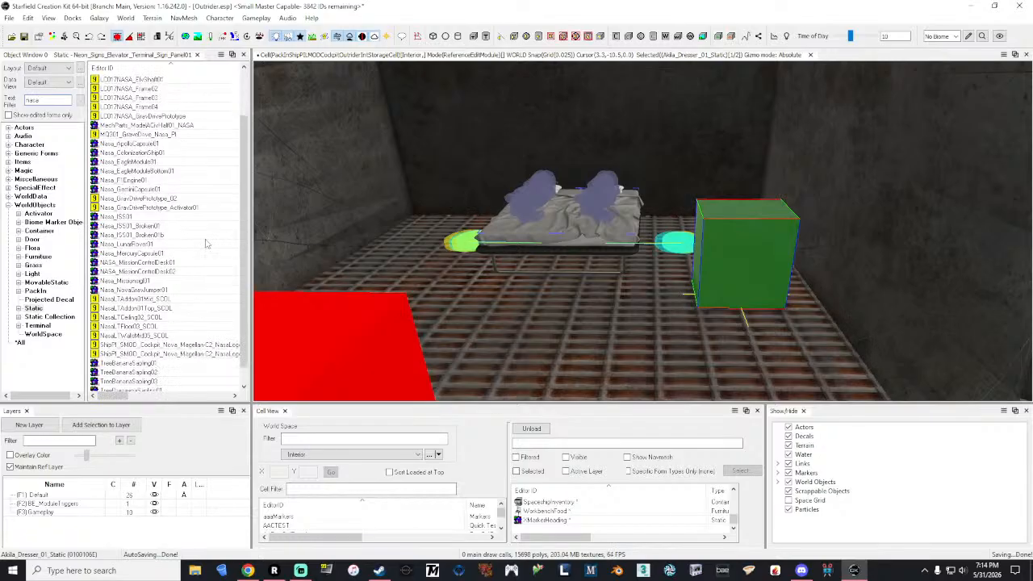
scroll(207, 243, down, 1)
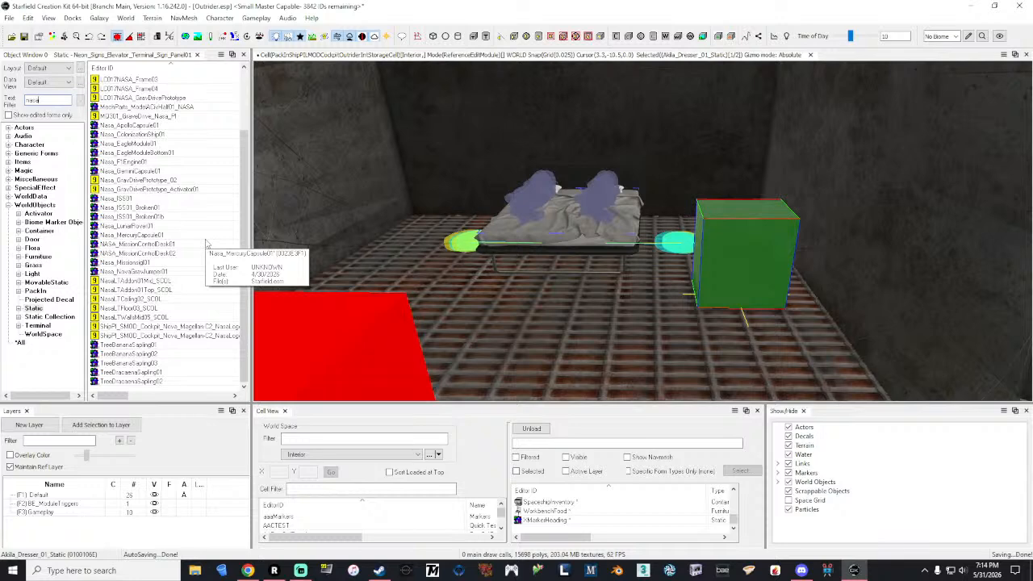
scroll(207, 242, up, 3)
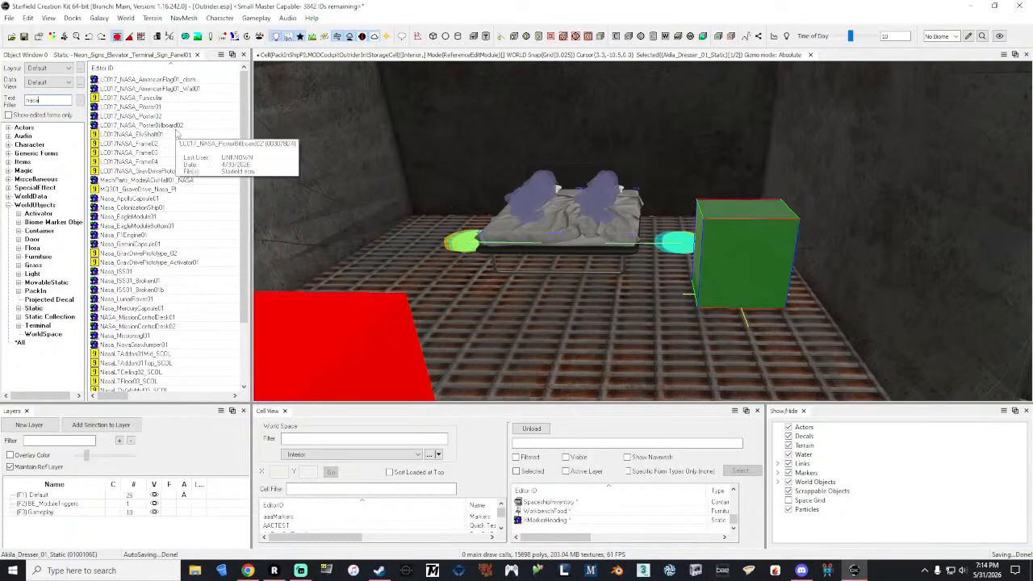
Step: Fly through the cockpit interior and inspect the end with the workbench and the seat
click(752, 271)
key(grave)
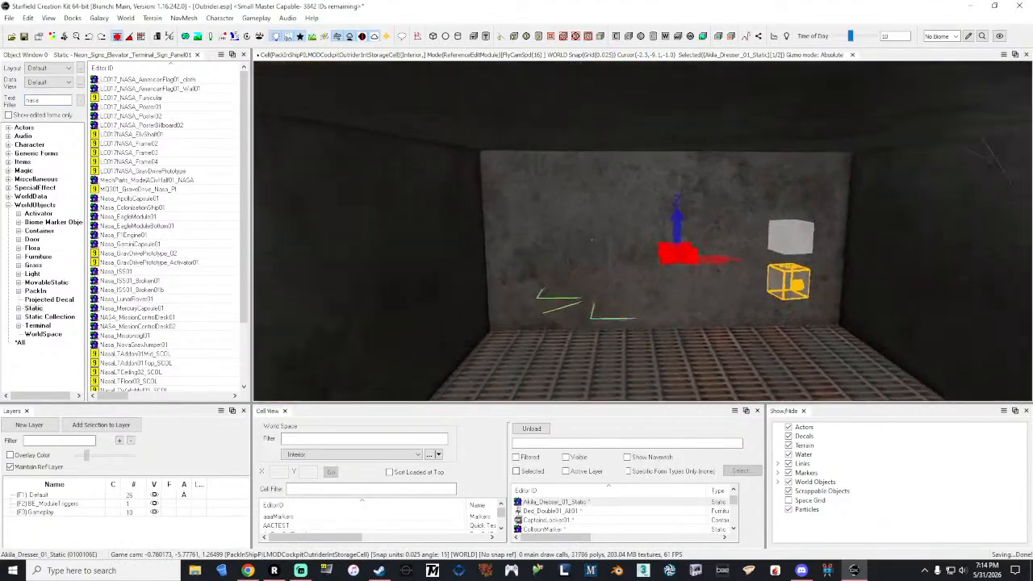
key(w)
key(s)
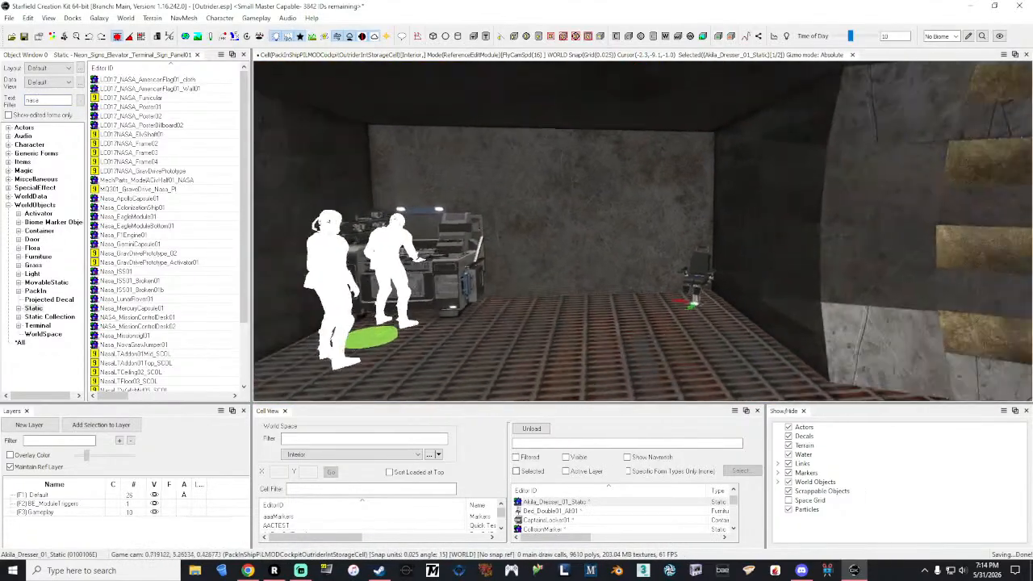
key(w)
key(s)
key(grave)
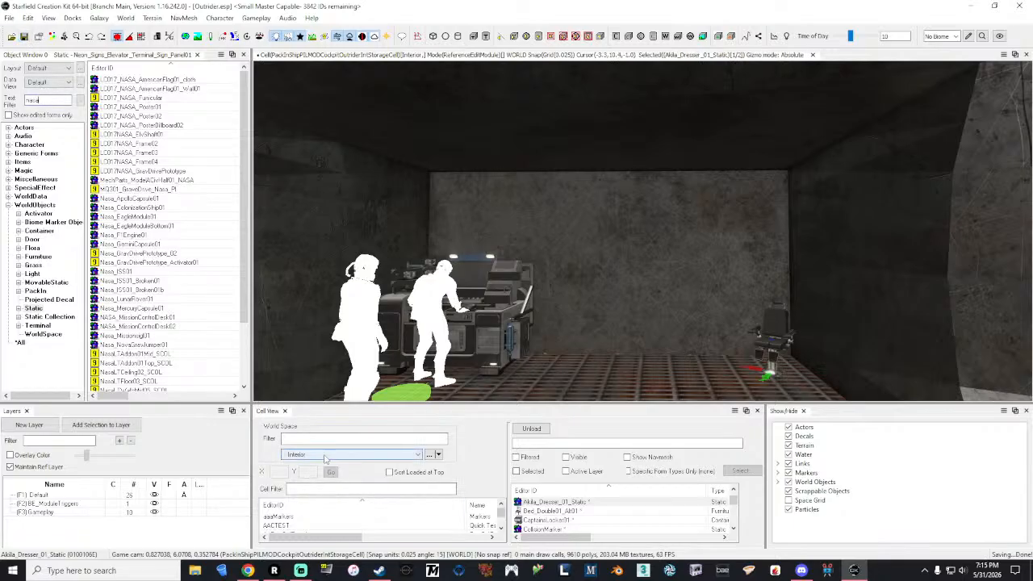
Step: Open the World Space filter in the Cell View for entry
click(331, 439)
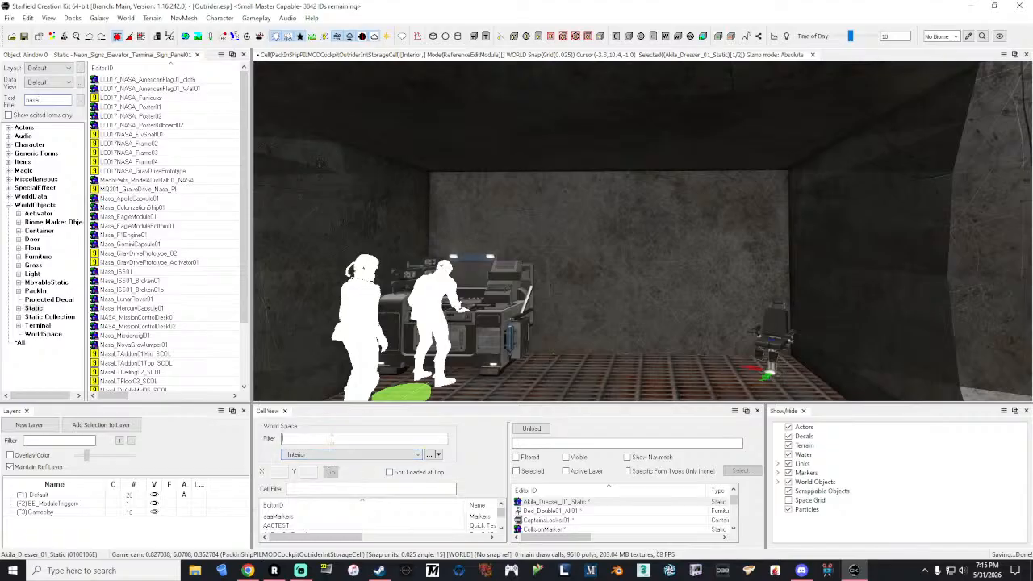